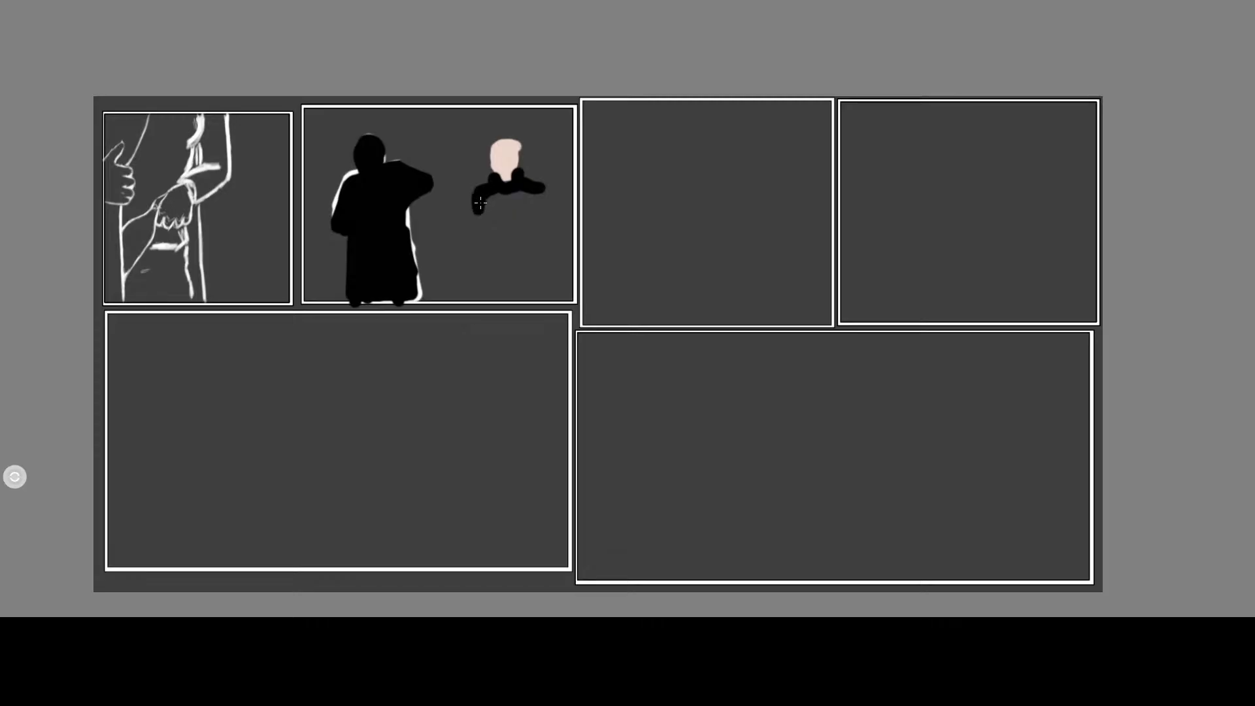
Draw the pale-faced figure's second hanging arm in black and shift the whole figure slightly left within the second storyboard panel
mouse_move(156, 558)
drag(541, 199, 539, 253)
key(l)
mouse_move(468, 144)
mouse_down()
mouse_move(450, 227)
mouse_move(490, 274)
mouse_move(540, 267)
mouse_move(554, 240)
mouse_move(526, 121)
mouse_up()
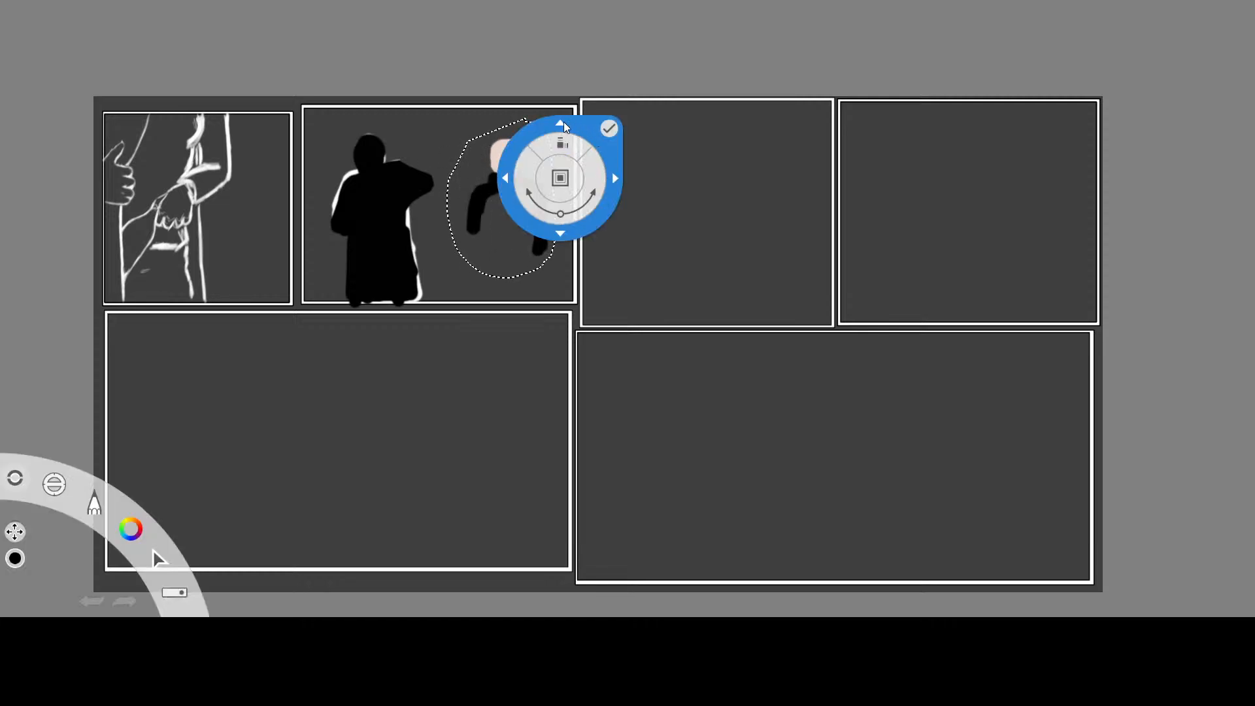
drag(567, 125, 550, 130)
drag(561, 239, 556, 243)
click(588, 139)
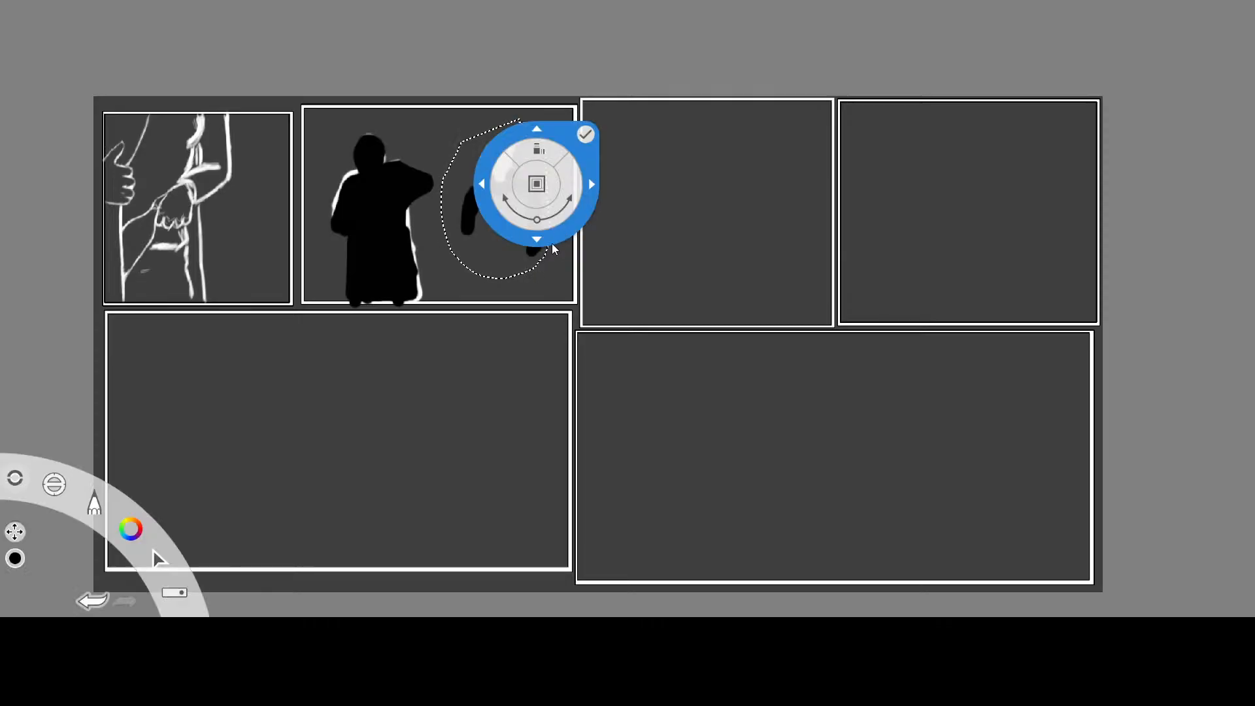
drag(553, 237, 551, 255)
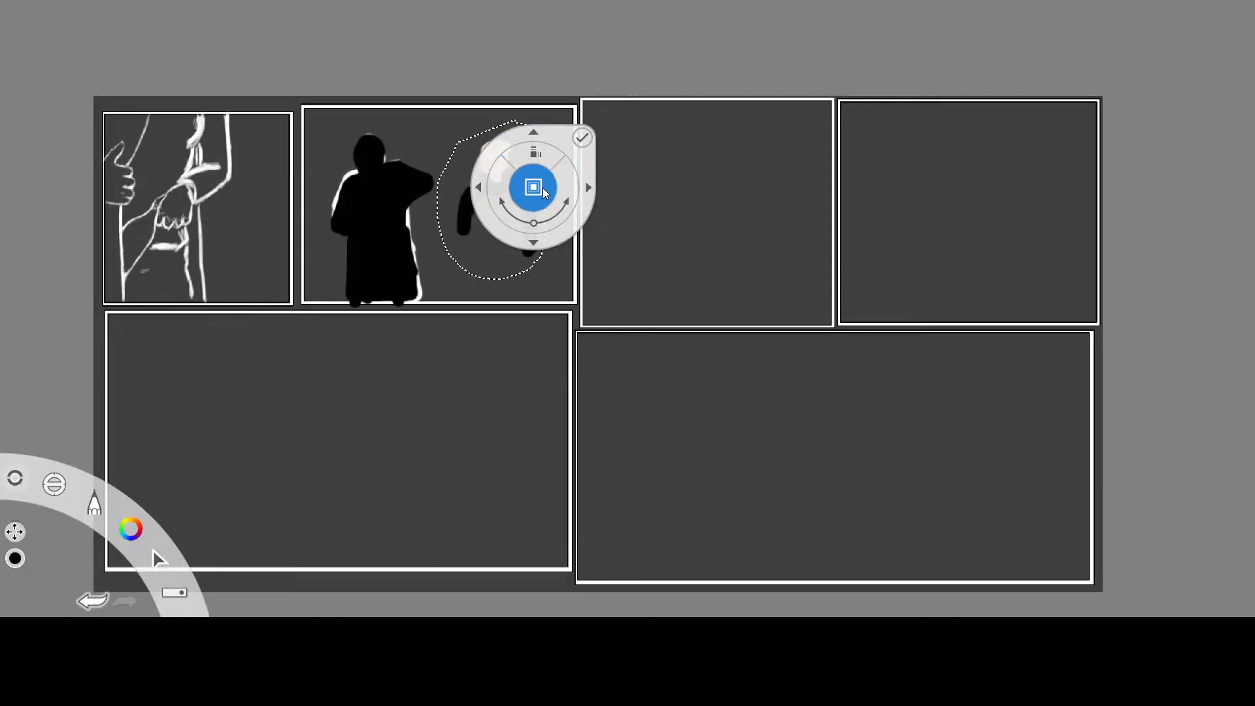
drag(542, 191, 514, 236)
click(561, 169)
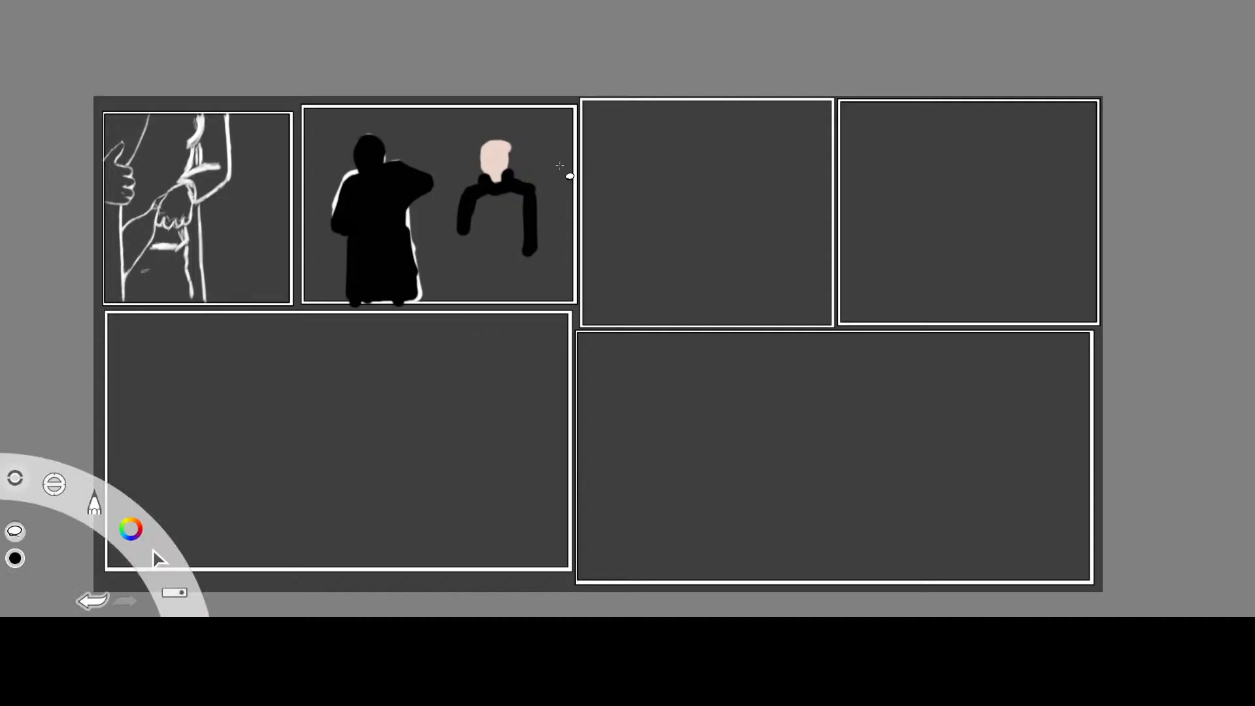
Paint black hair and thicker sleeves on the pale-faced figure, and touch up the neighbouring cloaked figure's raised arm
key(b)
drag(490, 145, 504, 143)
mouse_move(474, 213)
mouse_down()
mouse_move(473, 201)
mouse_move(463, 227)
mouse_up()
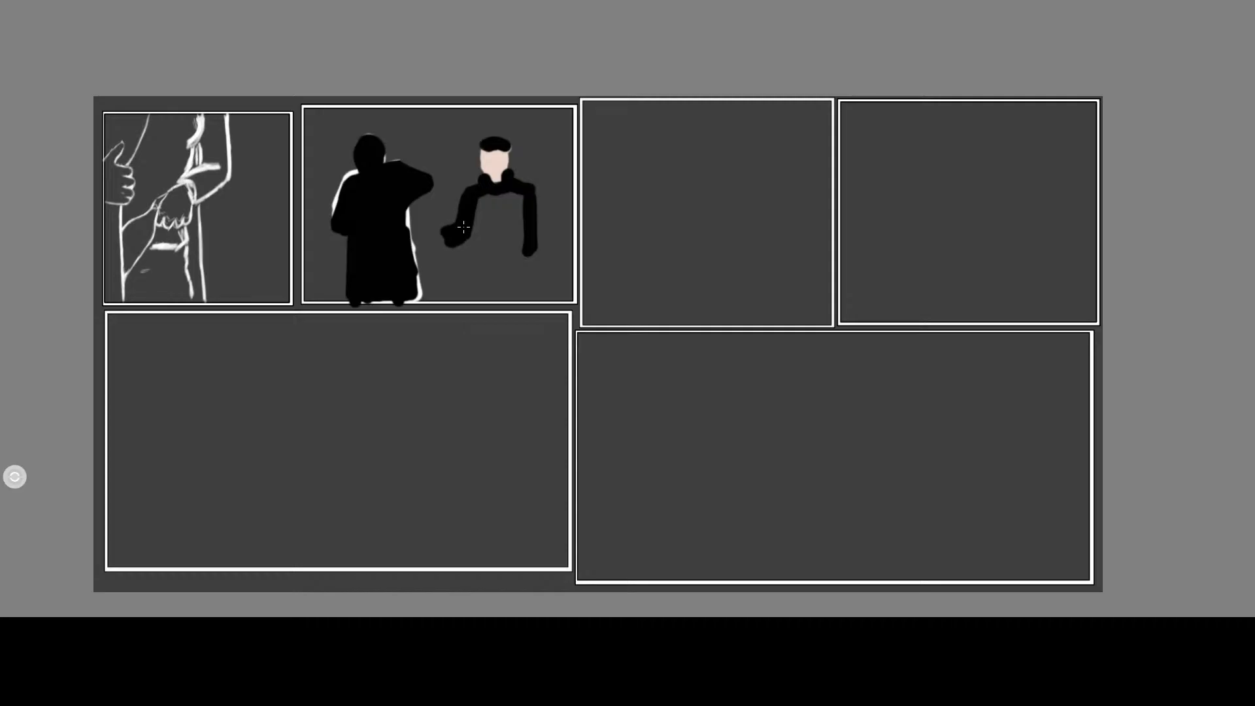
drag(478, 198, 474, 245)
drag(523, 200, 514, 241)
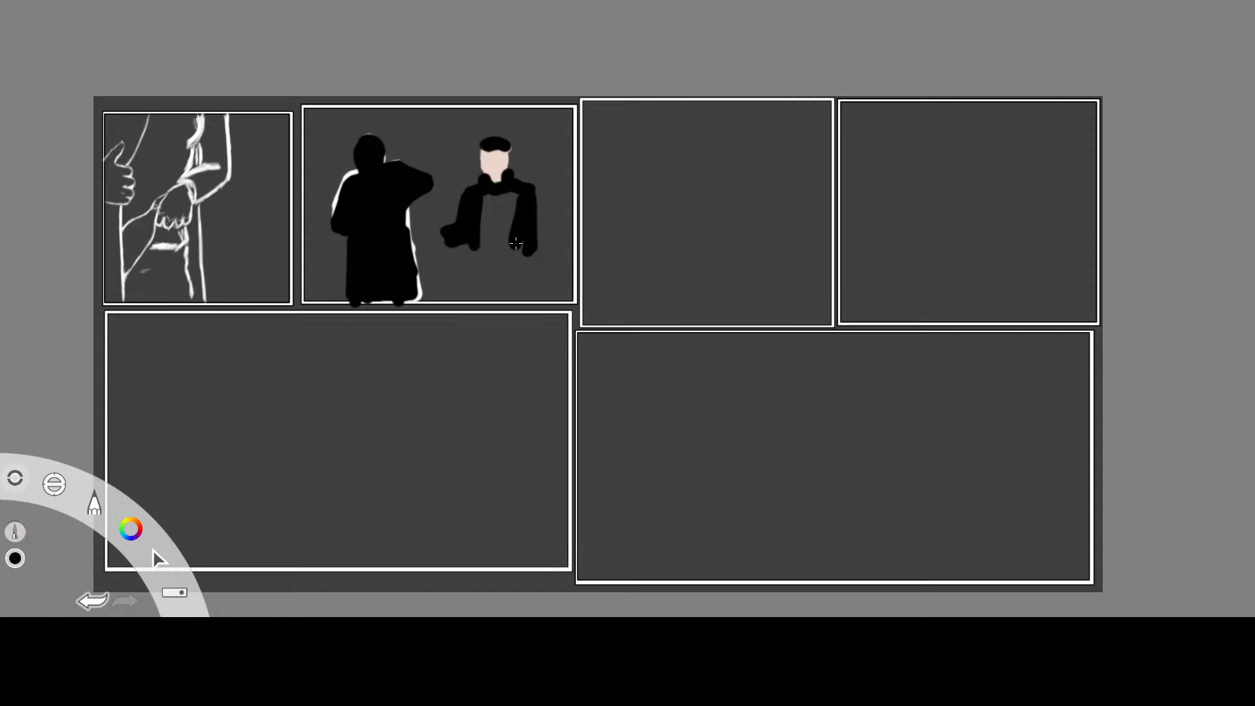
drag(516, 243, 517, 236)
drag(406, 175, 398, 171)
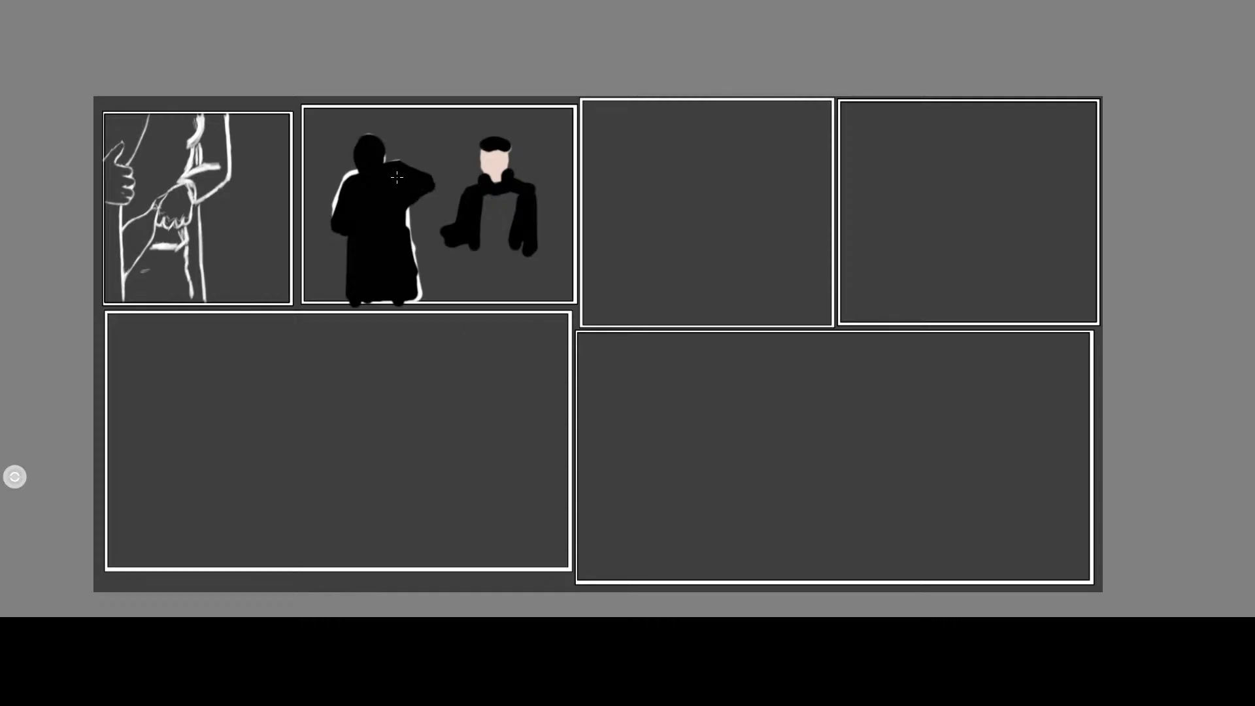
drag(409, 179, 437, 183)
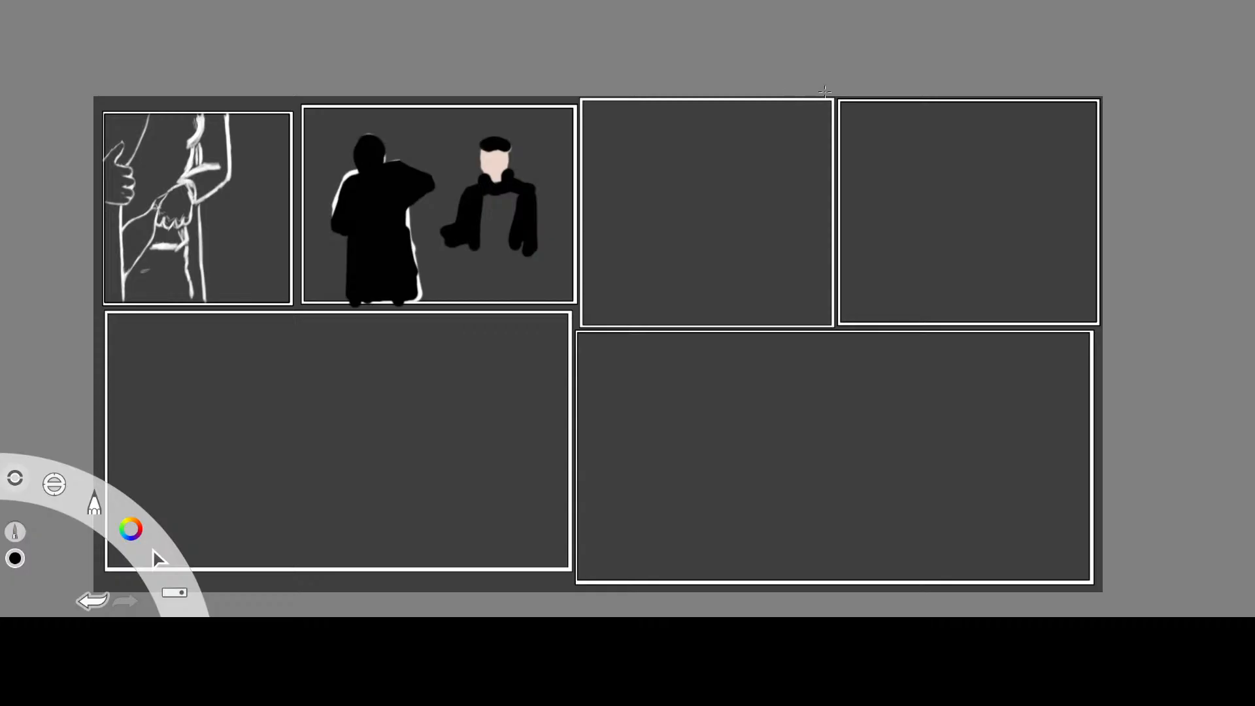
Draw a large pale pink oval head in the third upper panel and fill it solid
click(1083, 94)
mouse_move(614, 163)
mouse_down()
mouse_move(659, 158)
mouse_move(595, 190)
mouse_move(666, 193)
mouse_move(653, 165)
mouse_move(594, 208)
mouse_move(611, 245)
mouse_move(630, 252)
mouse_move(672, 225)
mouse_move(670, 202)
mouse_move(657, 231)
mouse_up()
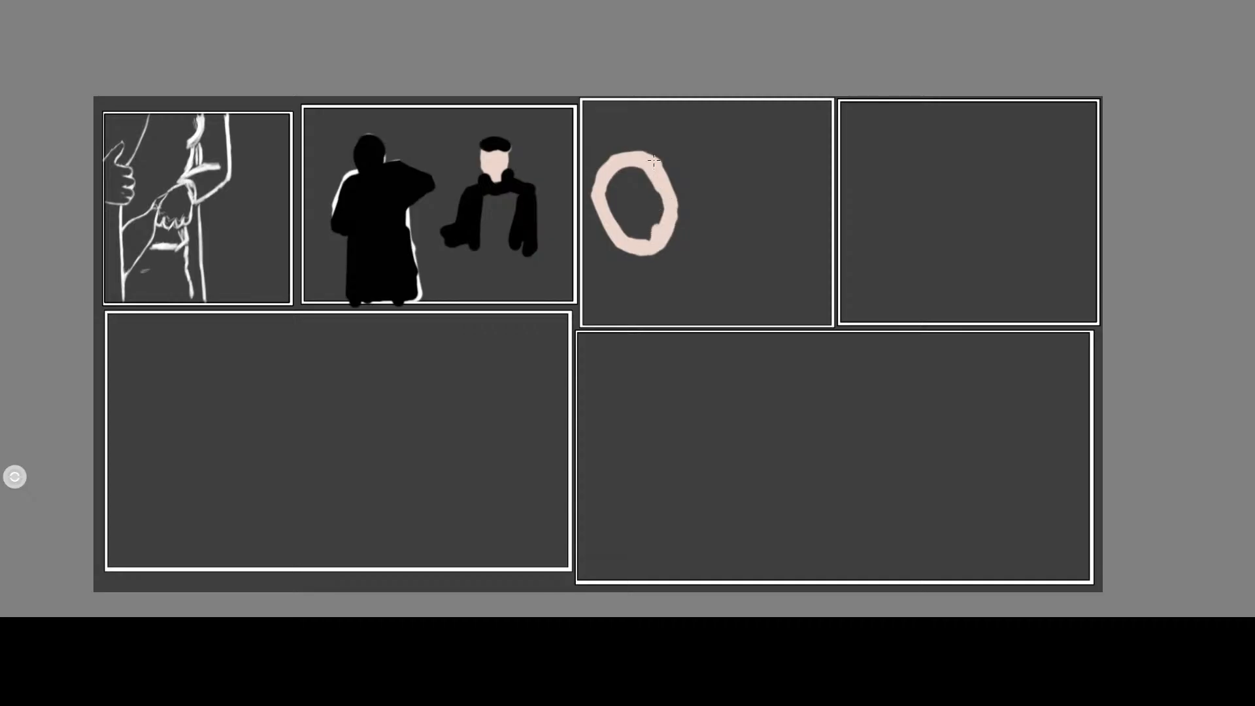
click(637, 190)
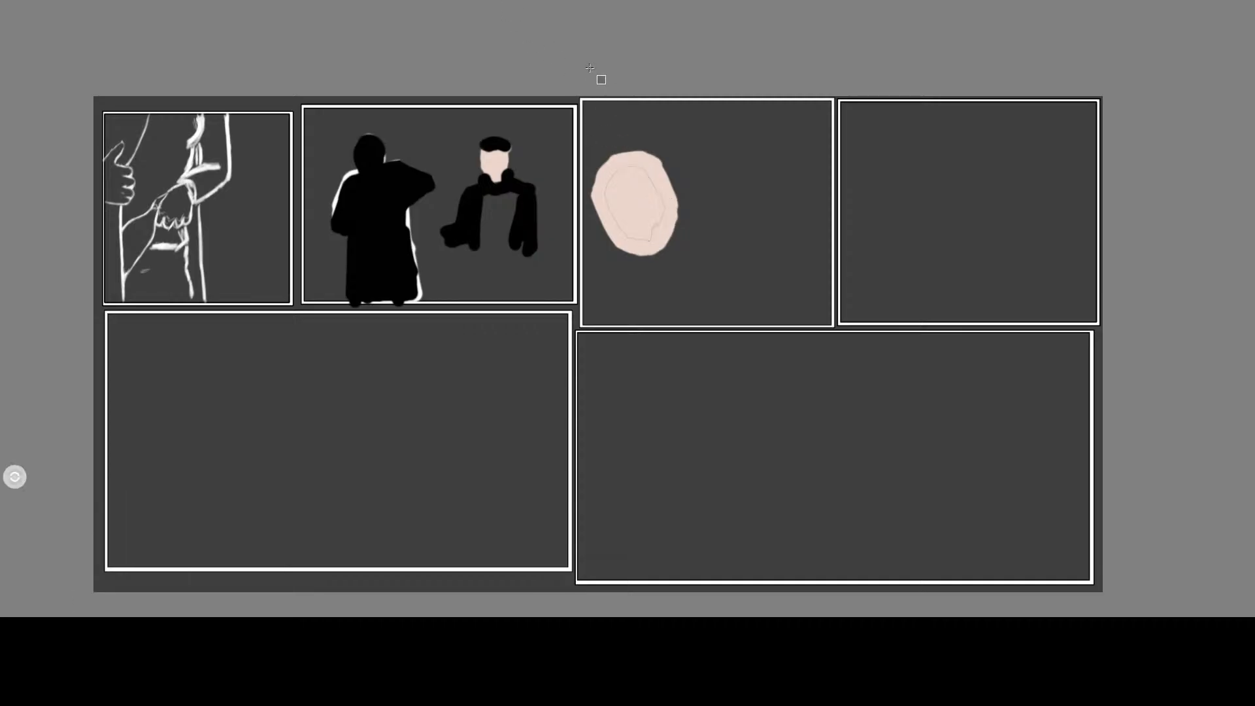
drag(618, 172, 620, 169)
drag(639, 183, 647, 184)
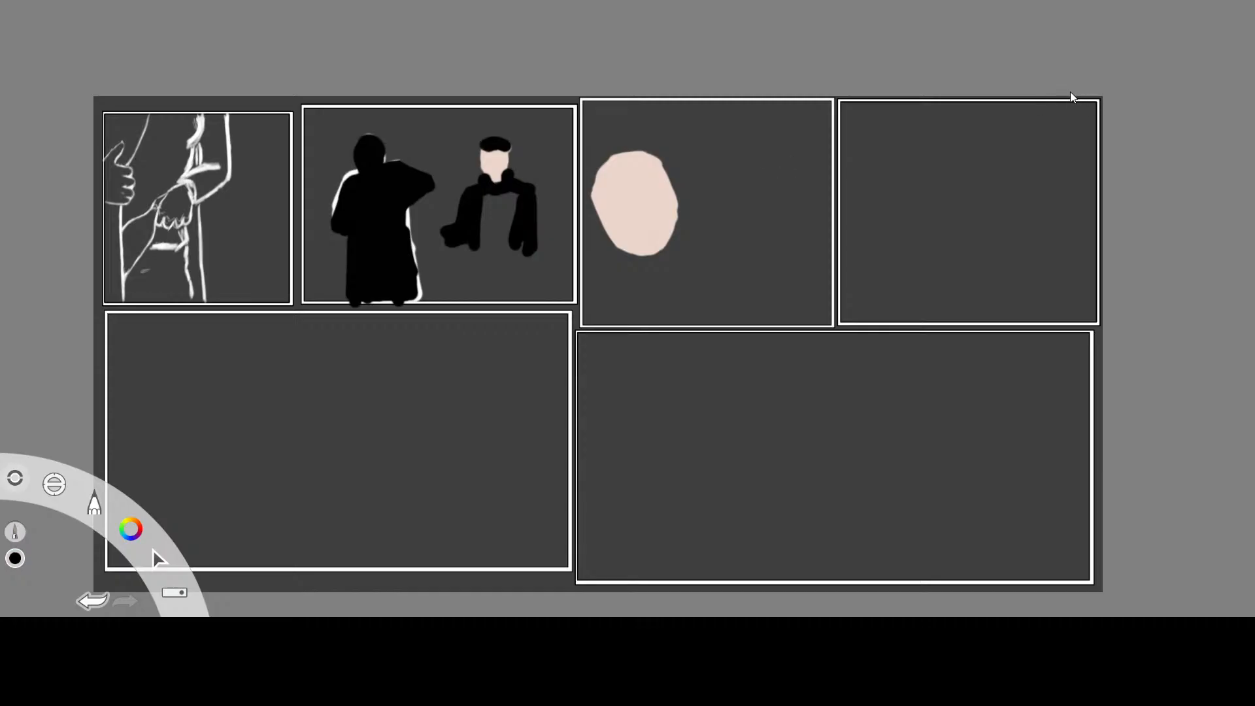
Block in a black hooded figure with an outstretched arm to the right of the pale head
mouse_move(741, 163)
mouse_down()
mouse_move(730, 177)
mouse_move(726, 167)
mouse_move(747, 169)
mouse_move(751, 191)
mouse_move(747, 168)
mouse_move(777, 204)
mouse_move(811, 211)
mouse_up()
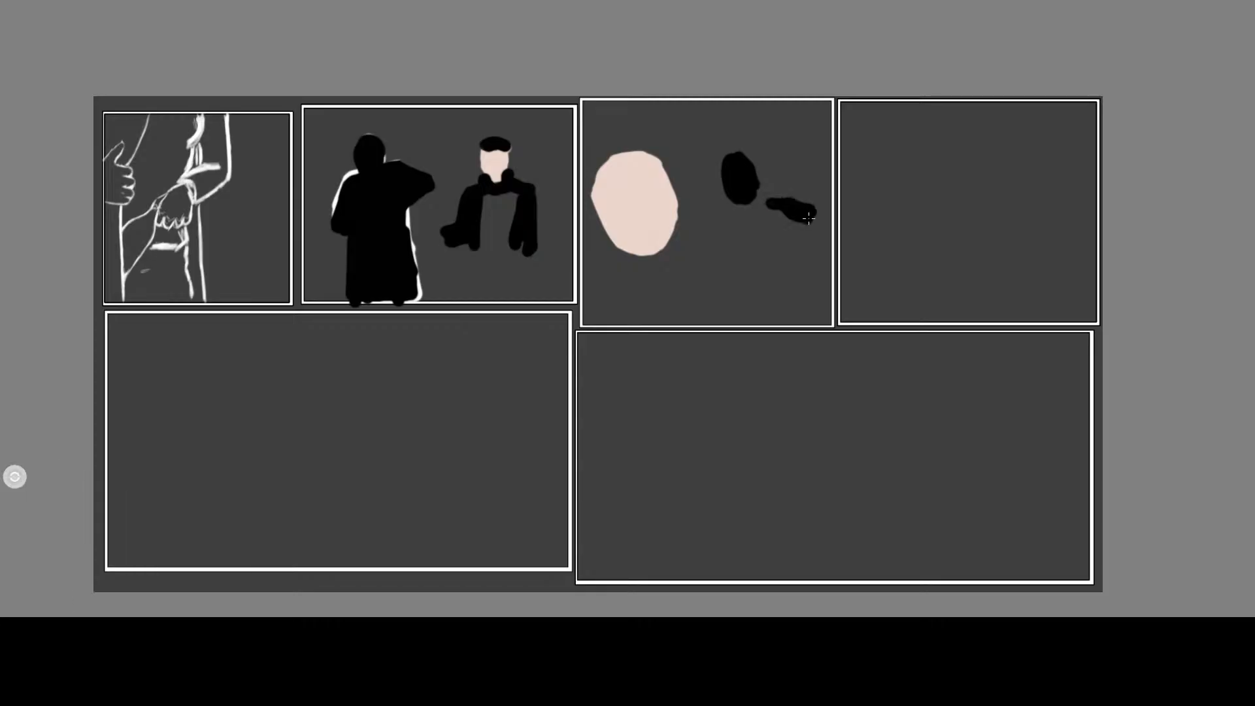
drag(803, 222, 799, 204)
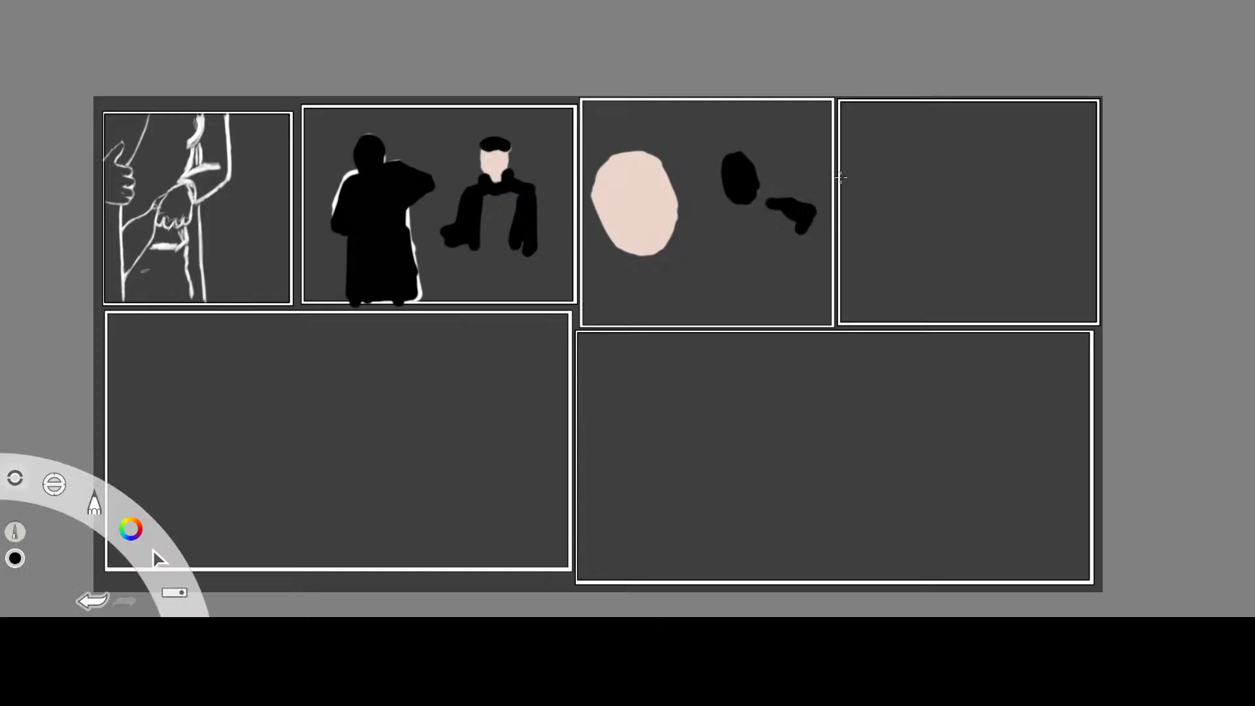
mouse_move(731, 208)
mouse_down()
mouse_move(766, 208)
mouse_move(758, 189)
mouse_move(735, 214)
mouse_move(736, 229)
mouse_move(754, 210)
mouse_move(758, 222)
mouse_up()
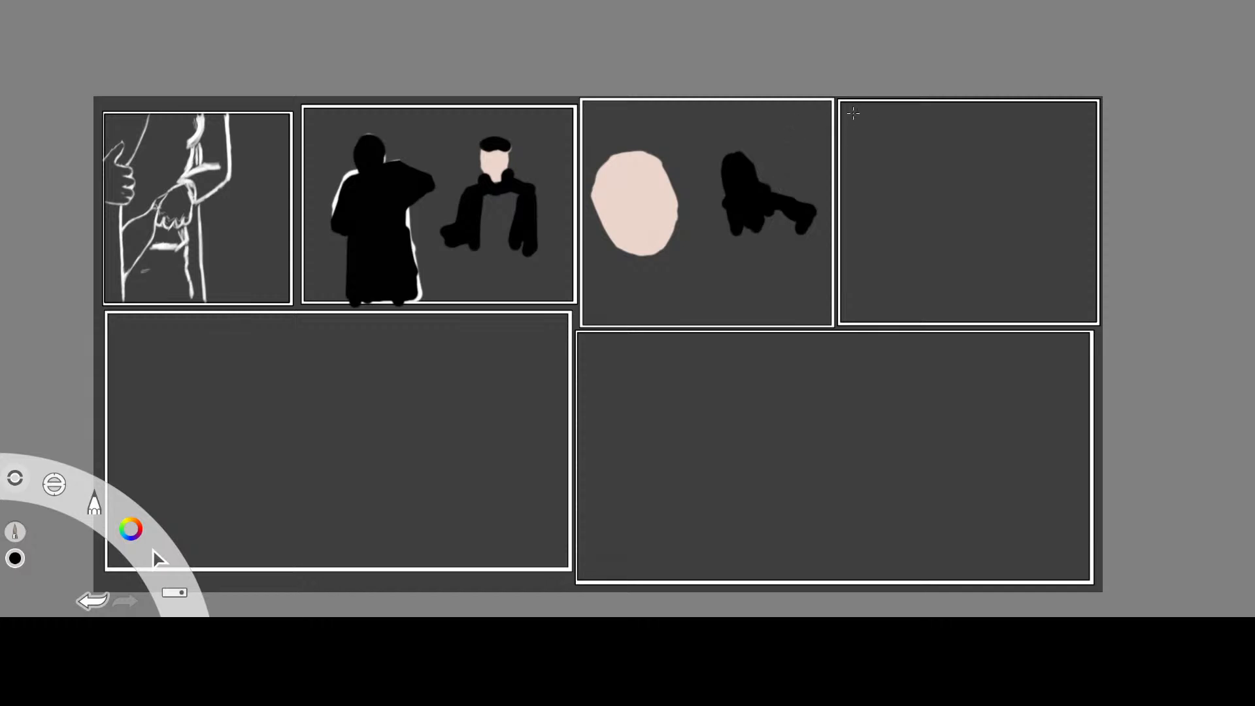
Lasso the black hooded figure and move it left, closer to the pale head
click(453, 26)
mouse_move(724, 153)
mouse_down()
mouse_move(710, 168)
mouse_move(813, 263)
mouse_move(760, 137)
mouse_up()
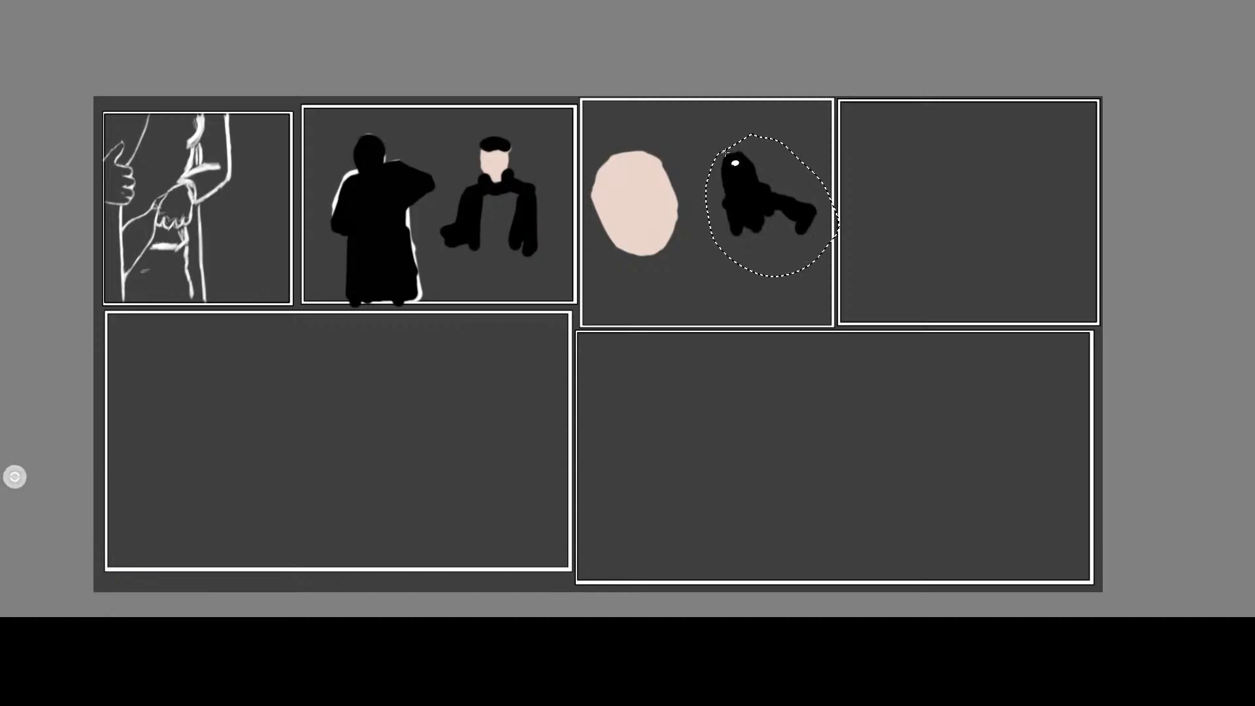
drag(829, 174, 805, 160)
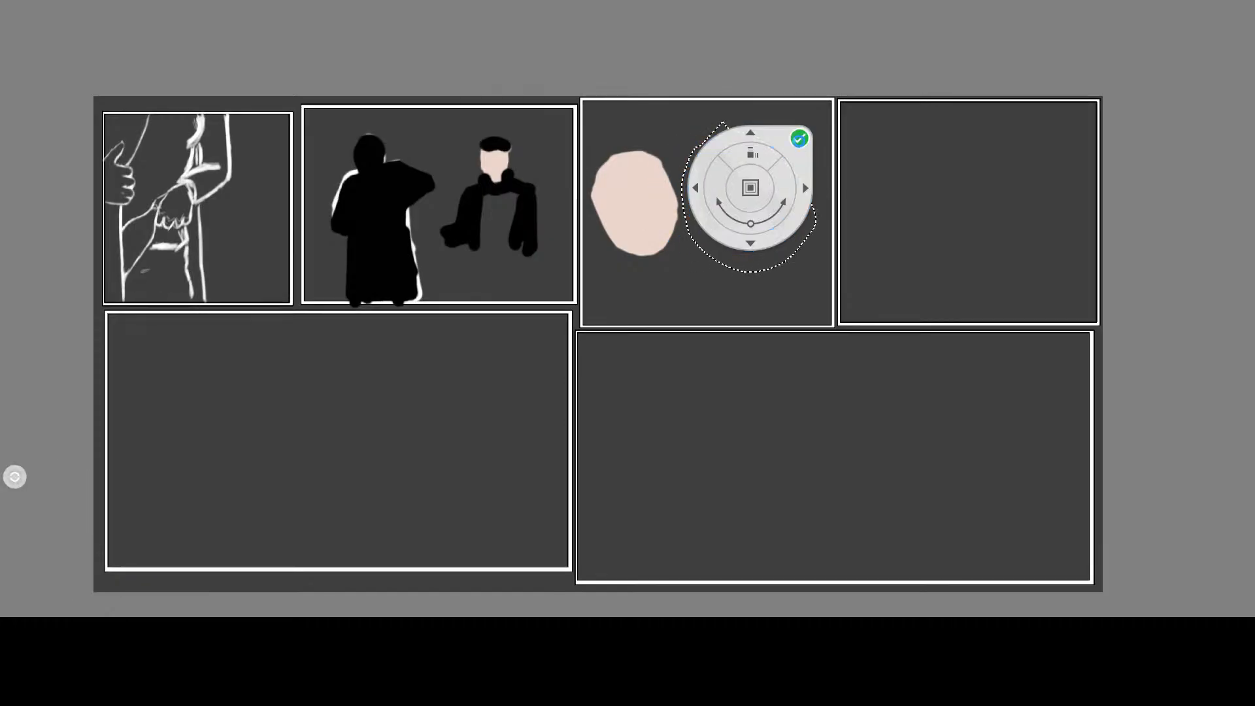
click(799, 139)
Paint the hooded figure's torso in black and lengthen its outstretched arm
click(449, 25)
mouse_move(765, 211)
mouse_down()
mouse_move(803, 224)
mouse_move(816, 212)
mouse_move(754, 213)
mouse_move(710, 241)
mouse_move(744, 232)
mouse_move(746, 252)
mouse_move(751, 207)
mouse_up()
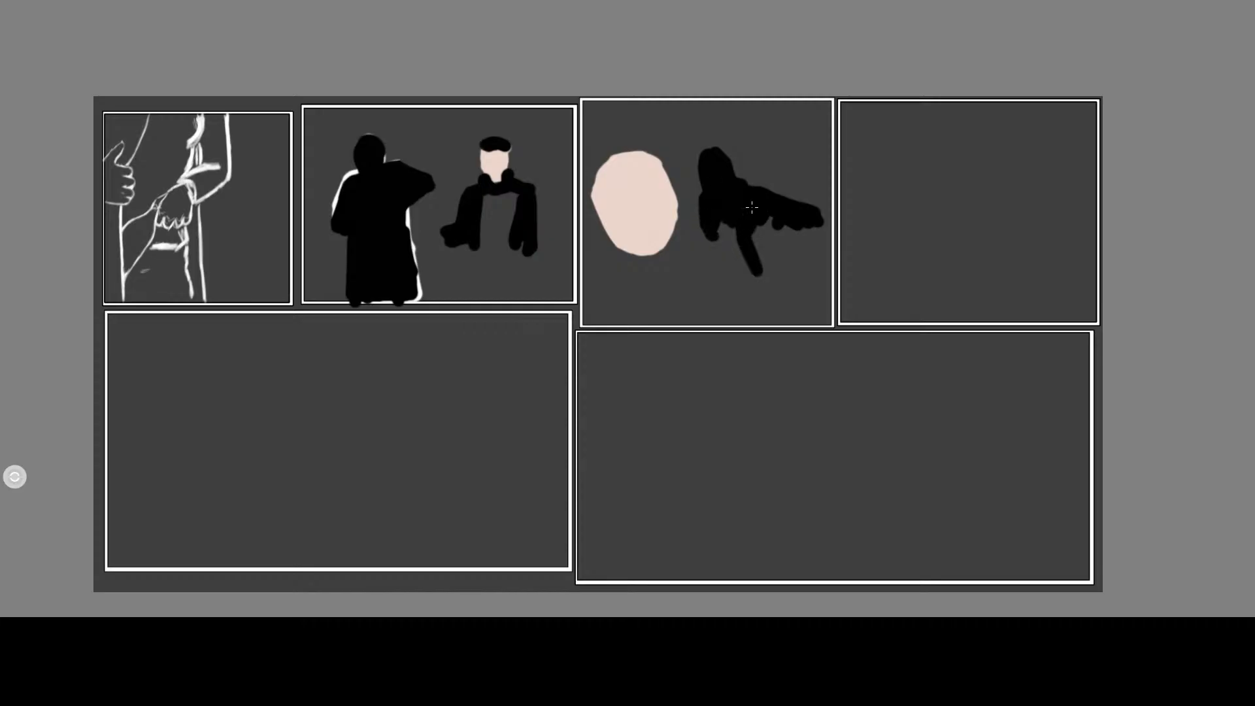
mouse_move(711, 208)
mouse_down()
mouse_move(719, 258)
mouse_move(740, 225)
mouse_move(722, 280)
mouse_move(741, 239)
mouse_move(766, 280)
mouse_move(738, 271)
mouse_move(725, 287)
mouse_up()
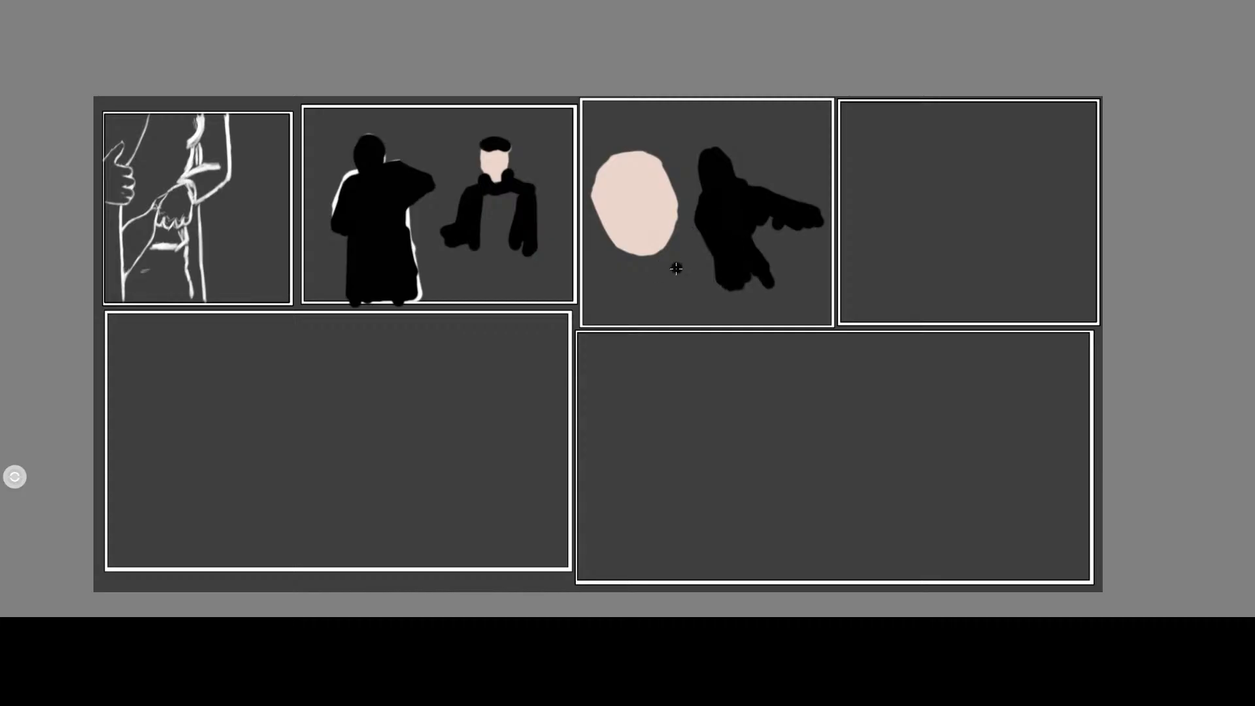
Paint solid black shoulders beneath the pale head and extend the hooded figure's lower body downward
mouse_move(648, 280)
mouse_down()
mouse_move(689, 273)
mouse_move(639, 274)
mouse_move(652, 288)
mouse_move(611, 303)
mouse_move(614, 288)
mouse_move(604, 307)
mouse_move(651, 296)
mouse_move(666, 316)
mouse_up()
mouse_move(710, 278)
mouse_down()
mouse_move(671, 290)
mouse_move(680, 310)
mouse_move(698, 301)
mouse_move(688, 281)
mouse_move(615, 319)
mouse_move(663, 300)
mouse_up()
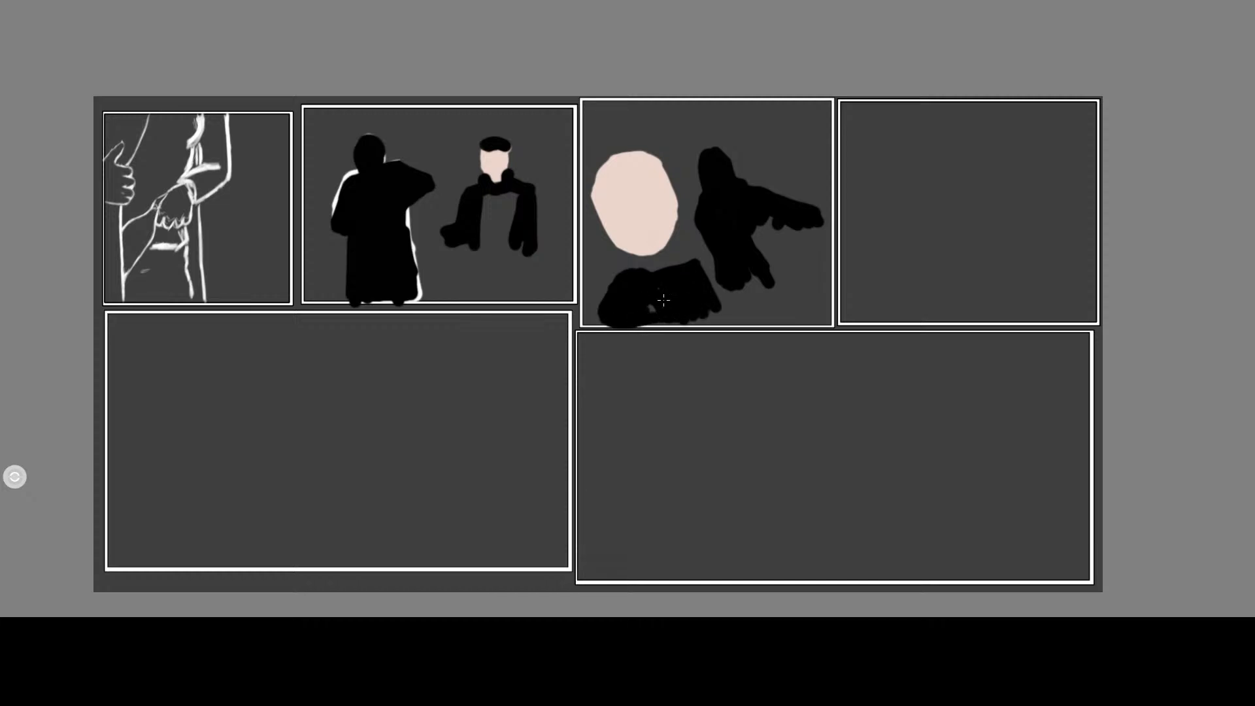
mouse_move(722, 258)
mouse_down()
mouse_move(714, 292)
mouse_move(740, 315)
mouse_move(771, 302)
mouse_move(751, 308)
mouse_move(742, 262)
mouse_up()
Trim the hooded figure's lower edge to a clean horizontal line using the transparent colour
mouse_move(154, 556)
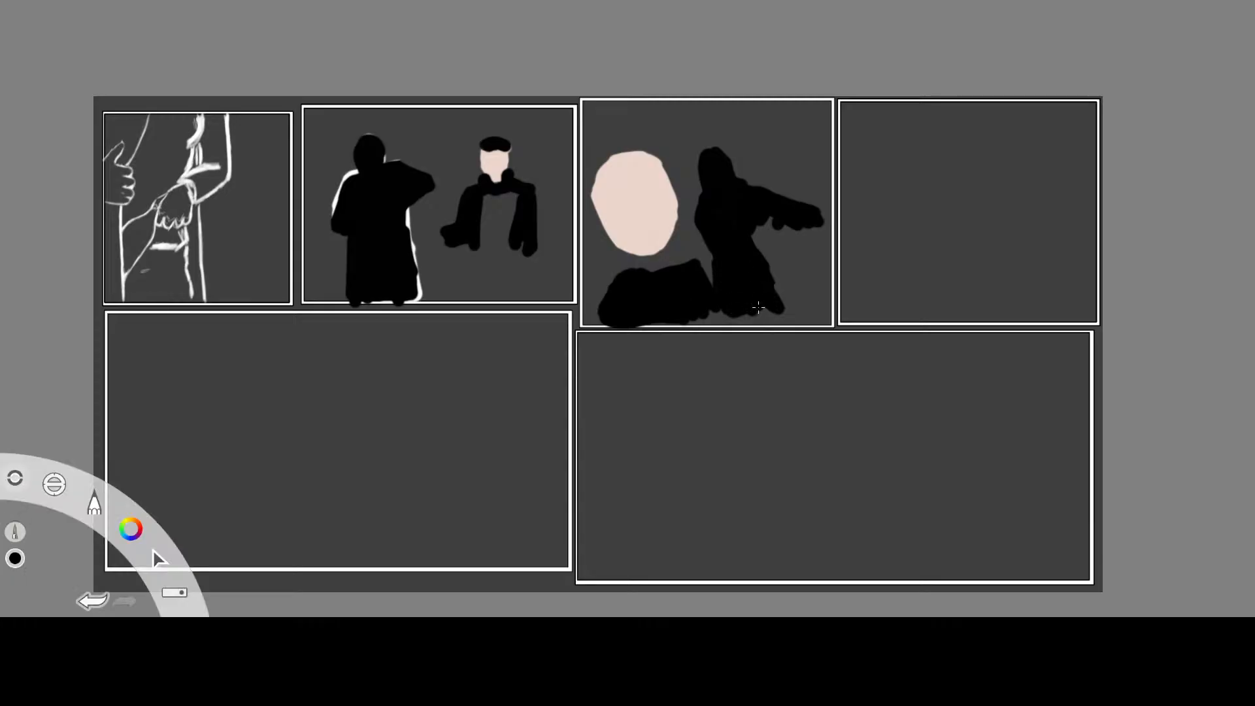
alt+click(1009, 133)
mouse_move(728, 306)
mouse_down()
mouse_move(745, 314)
mouse_move(721, 307)
mouse_up()
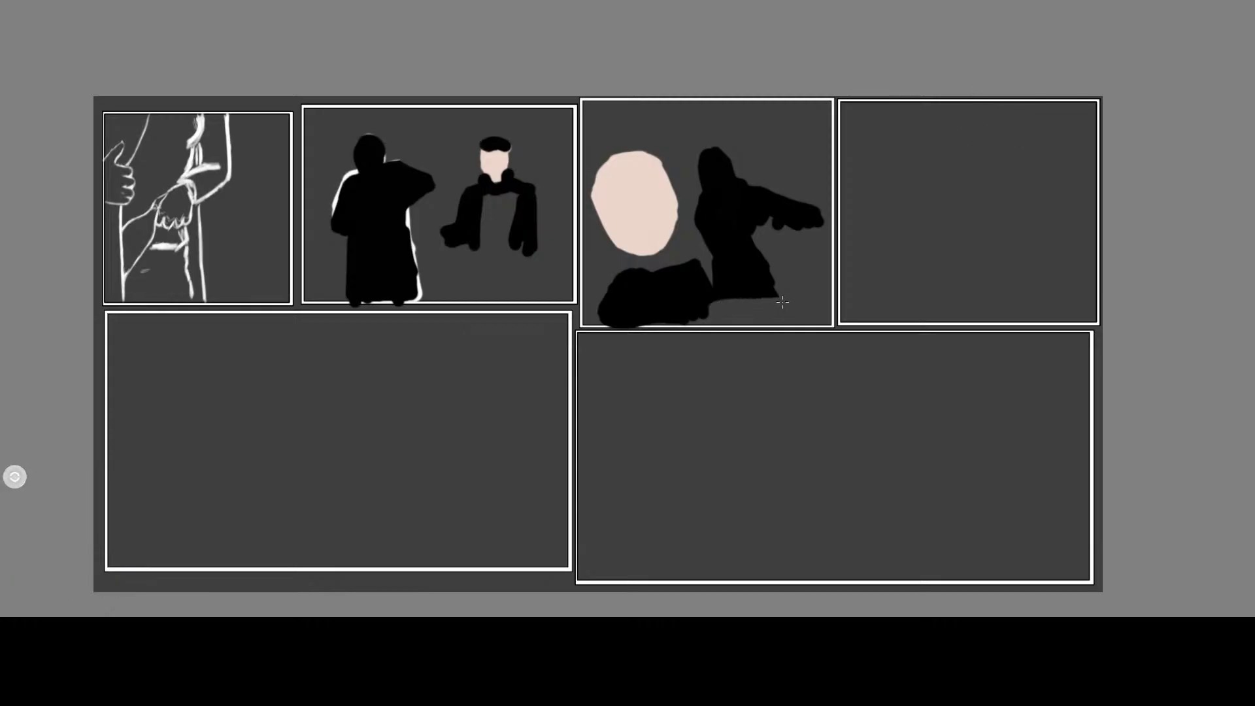
Lasso the pale head, shoulders and hooded figure together and move them into the wide lower-left panel
mouse_move(157, 557)
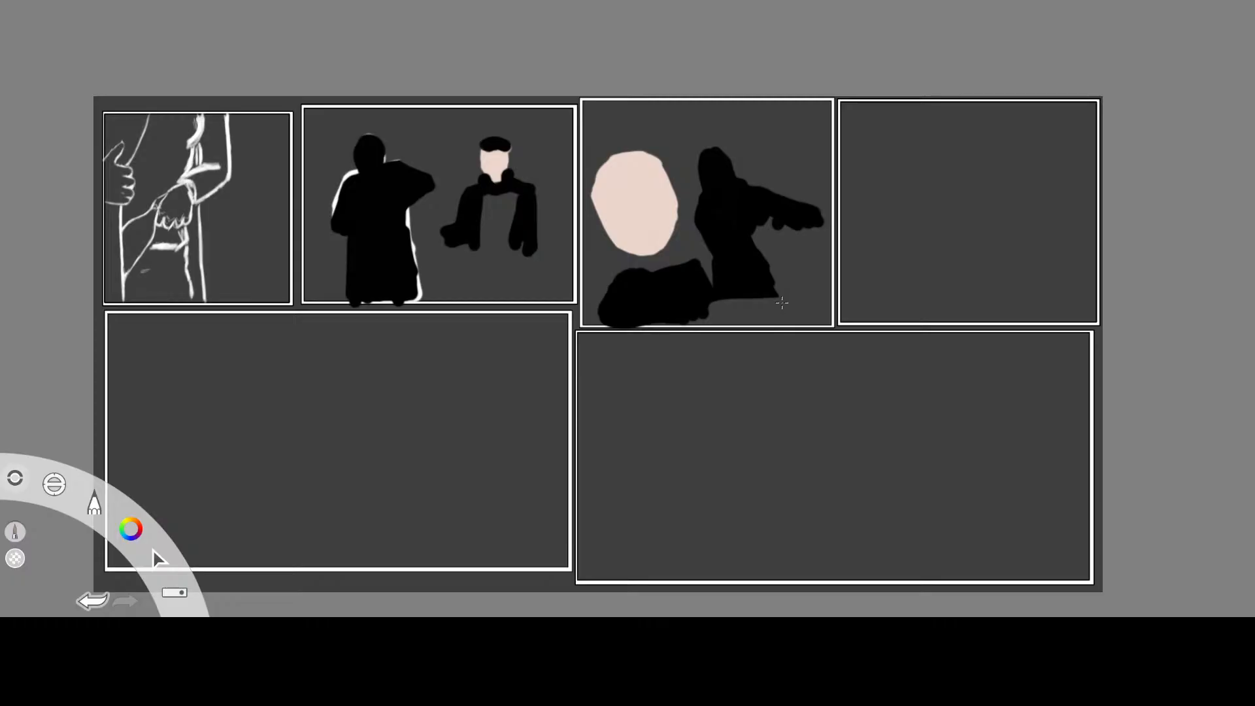
mouse_move(604, 129)
mouse_down()
mouse_move(583, 149)
mouse_move(562, 286)
mouse_move(645, 356)
mouse_move(776, 317)
mouse_move(834, 222)
mouse_move(818, 143)
mouse_move(748, 106)
mouse_up()
key(v)
mouse_move(833, 168)
mouse_down()
mouse_move(442, 378)
mouse_move(807, 175)
mouse_up()
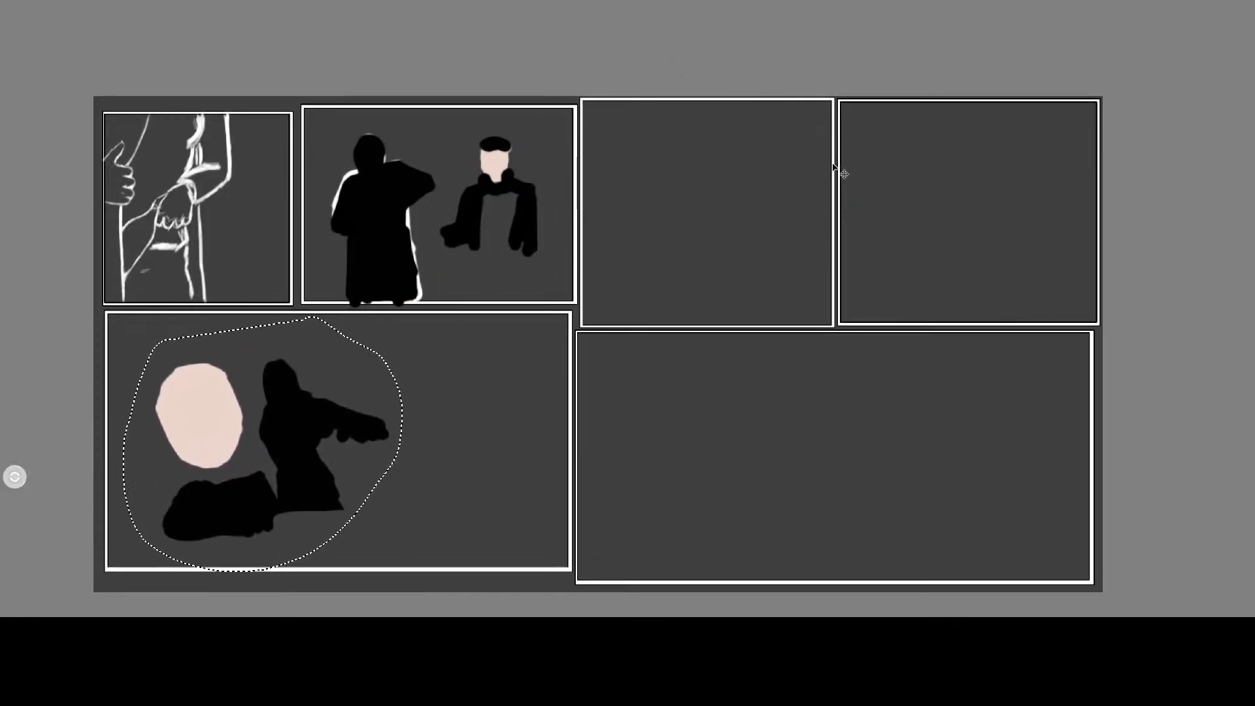
click(414, 326)
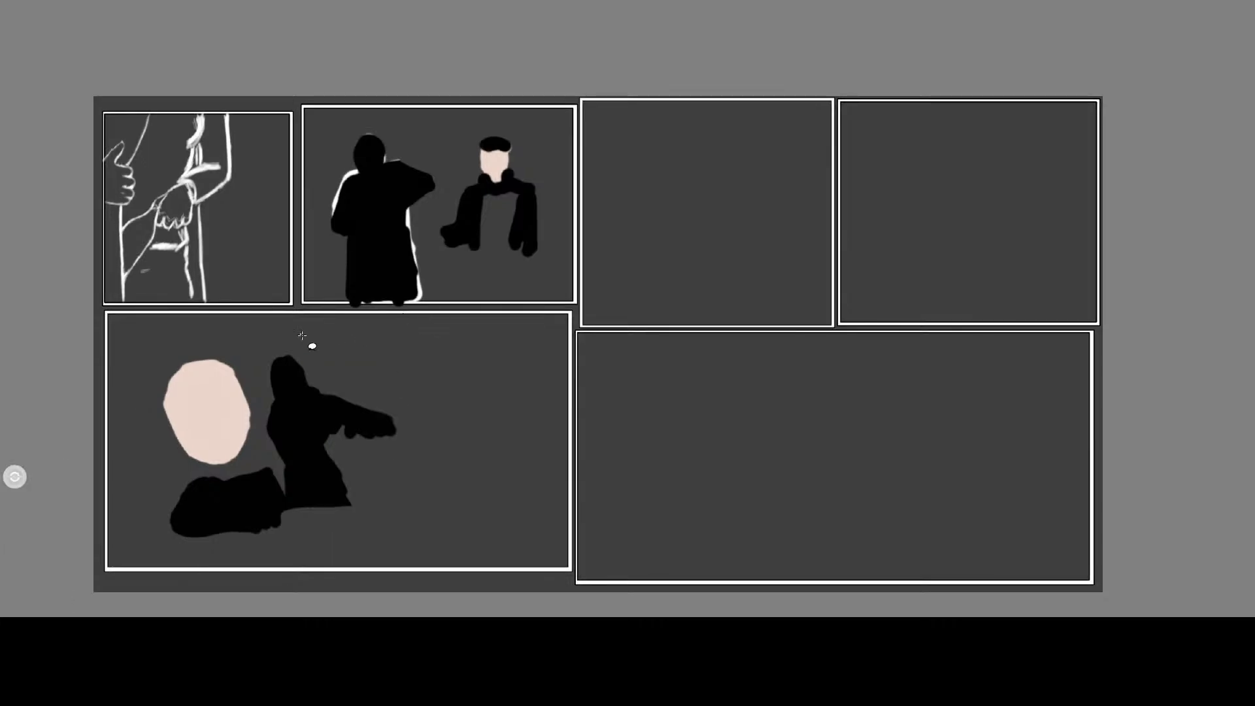
Select only the hooded figure in the lower-left panel, enlarge it and place it farther right of the pale head
mouse_move(305, 336)
mouse_down()
mouse_move(262, 358)
mouse_move(273, 447)
mouse_move(302, 516)
mouse_move(428, 418)
mouse_move(379, 358)
mouse_up()
key(v)
mouse_move(502, 373)
mouse_down()
mouse_move(598, 402)
mouse_move(591, 413)
mouse_move(532, 409)
mouse_up()
mouse_move(622, 400)
mouse_down()
mouse_move(605, 373)
mouse_move(626, 375)
mouse_up()
click(628, 329)
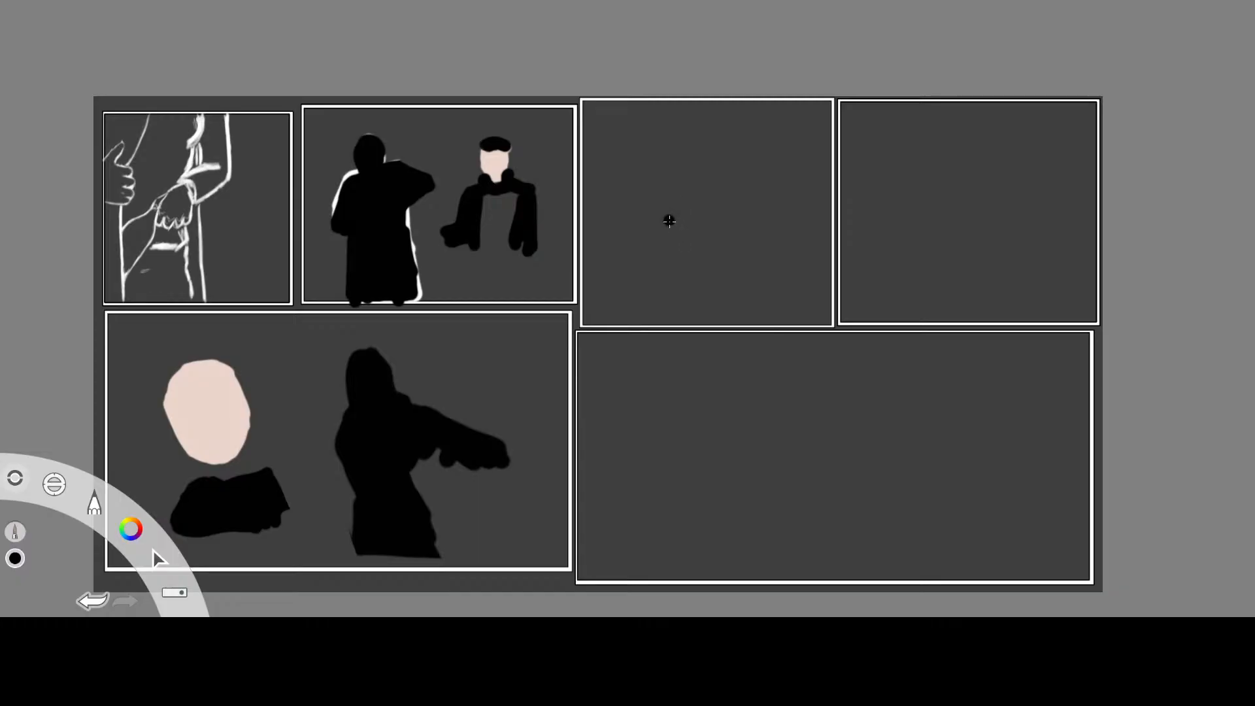
drag(666, 232, 667, 232)
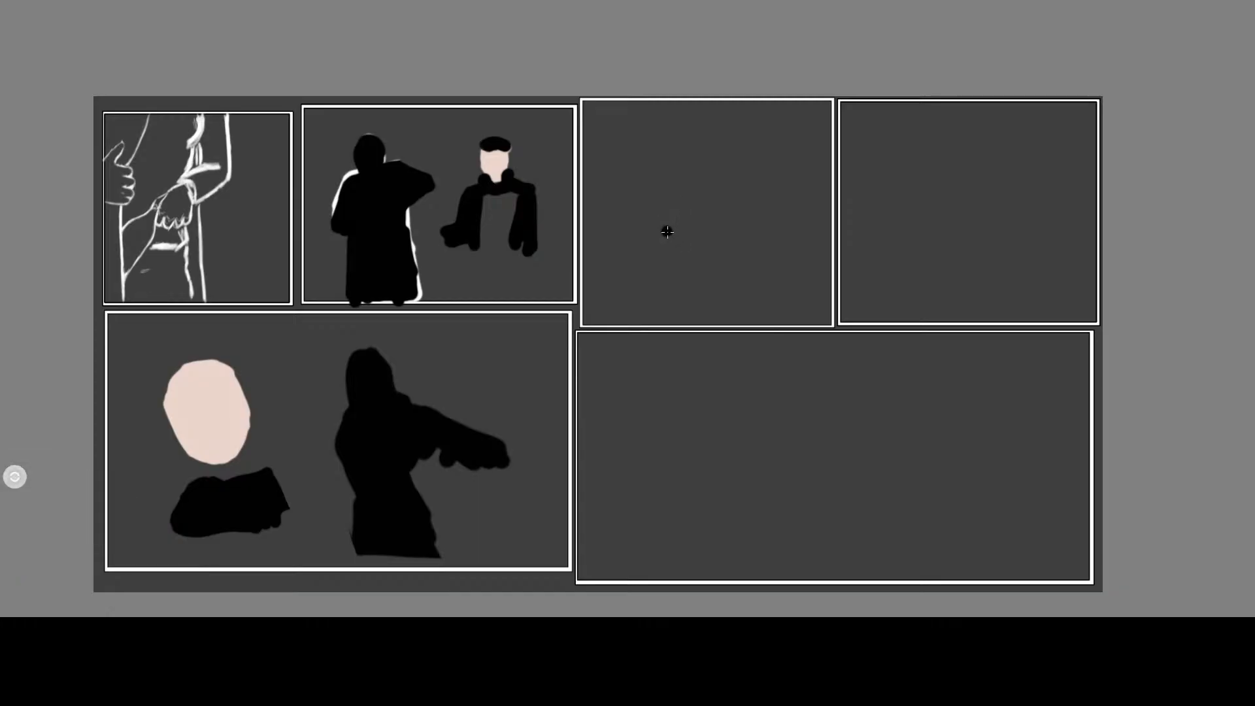
click(667, 231)
key(ctrl+z)
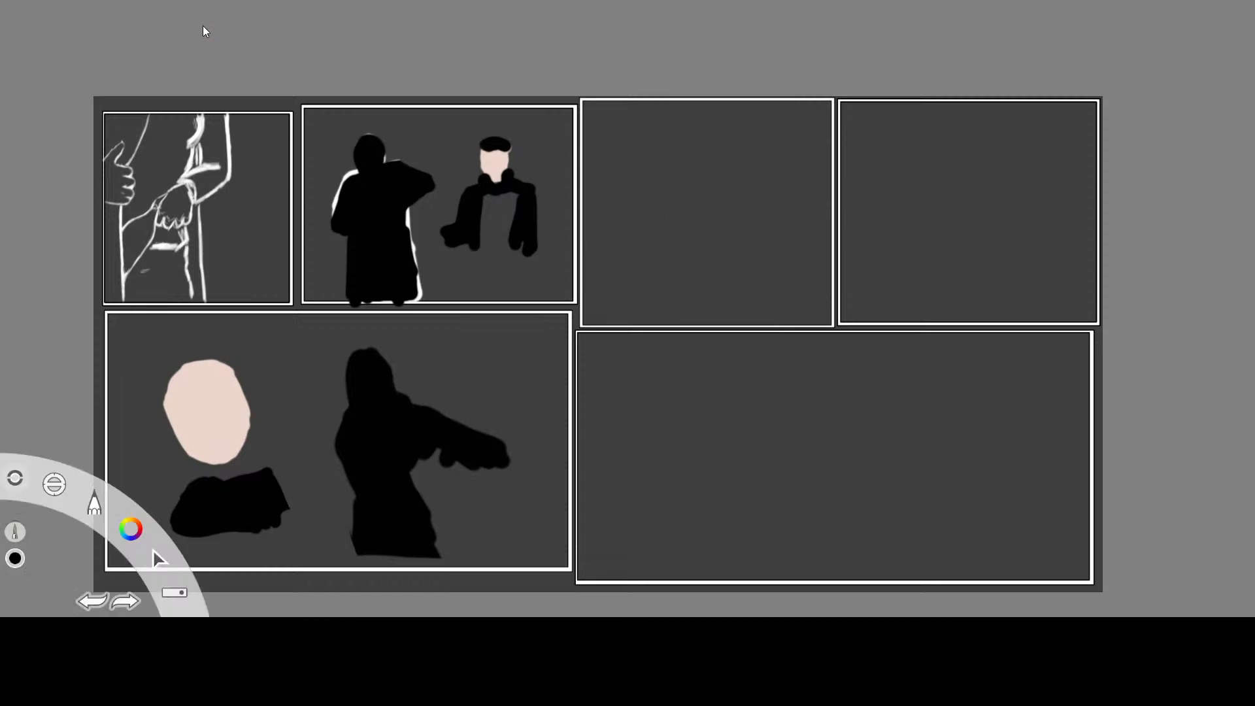
mouse_move(665, 179)
mouse_down()
mouse_move(680, 165)
mouse_move(658, 216)
mouse_move(680, 158)
mouse_move(654, 238)
mouse_move(688, 158)
mouse_up()
mouse_move(159, 559)
key(ctrl+z)
key(ctrl+z)
Sketch a black figure in the third upper panel with a rounded head, a reaching arm, a narrow torso and legs
mouse_move(681, 186)
mouse_down()
mouse_move(659, 214)
mouse_move(667, 154)
mouse_move(692, 171)
mouse_move(683, 188)
mouse_move(711, 186)
mouse_move(687, 197)
mouse_move(660, 243)
mouse_move(659, 224)
mouse_move(663, 268)
mouse_move(657, 259)
mouse_up()
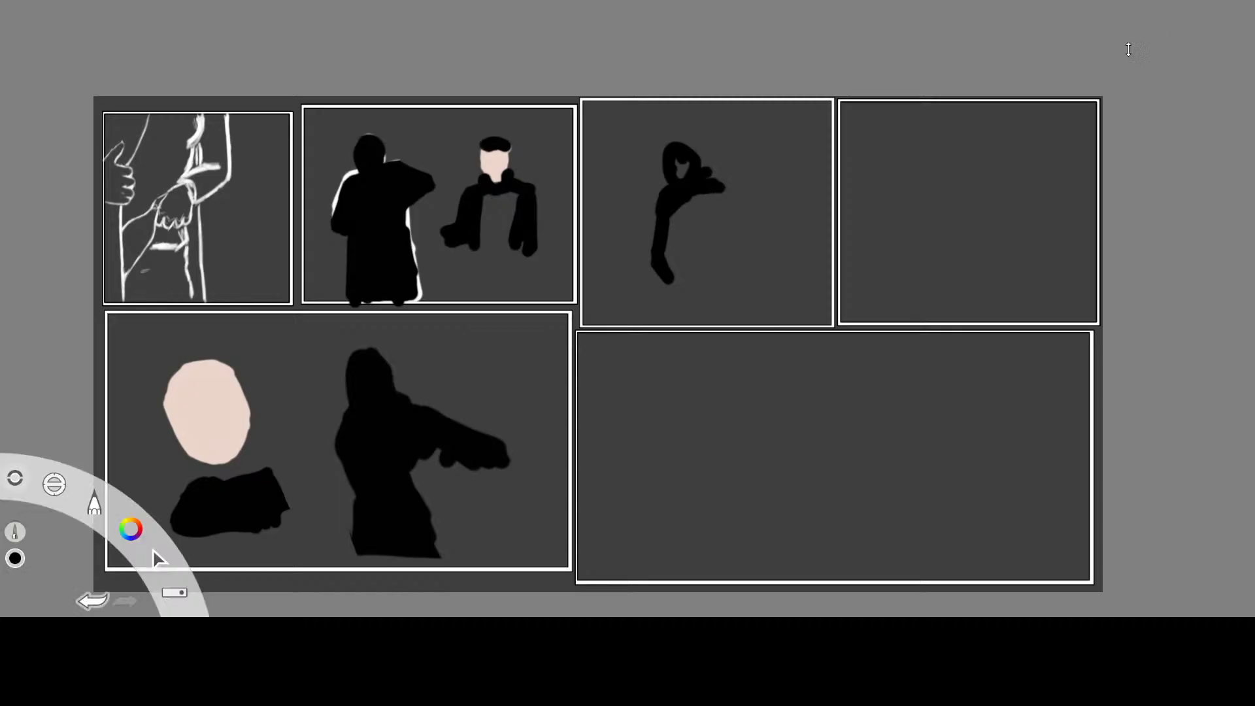
key(space)
drag(966, 146, 769, 160)
click(814, 118)
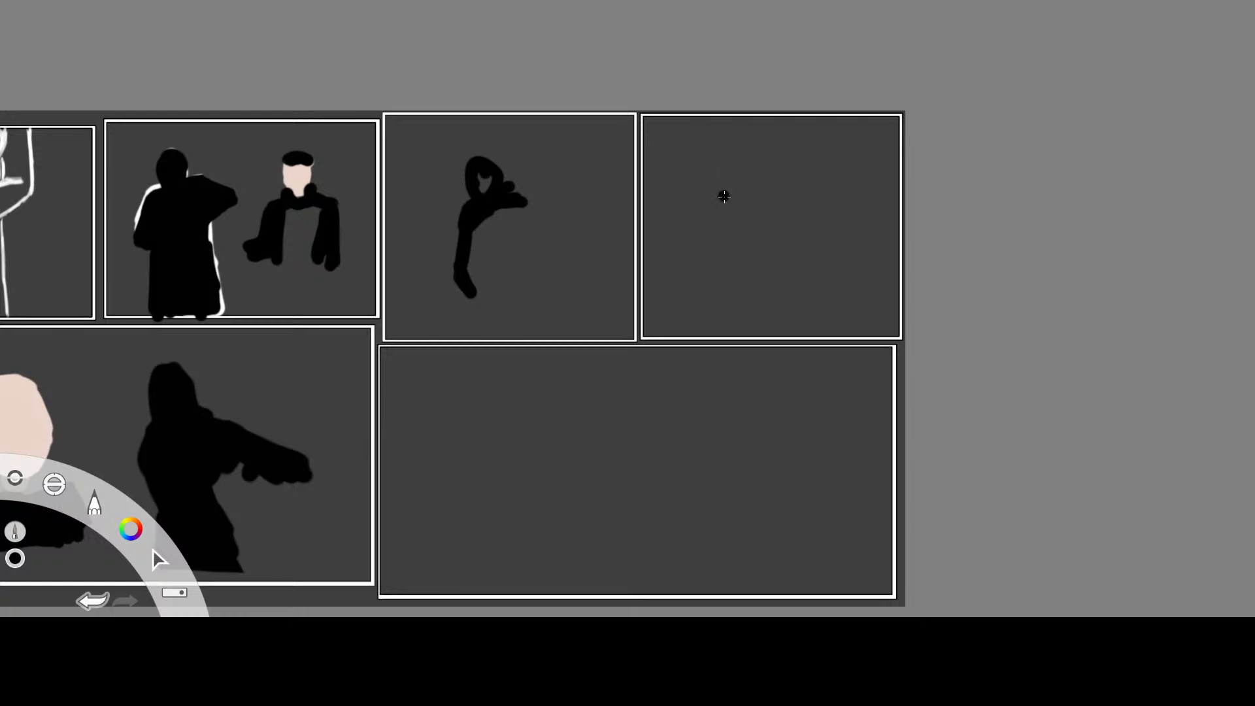
mouse_move(457, 219)
mouse_down()
mouse_move(447, 280)
mouse_move(457, 256)
mouse_up()
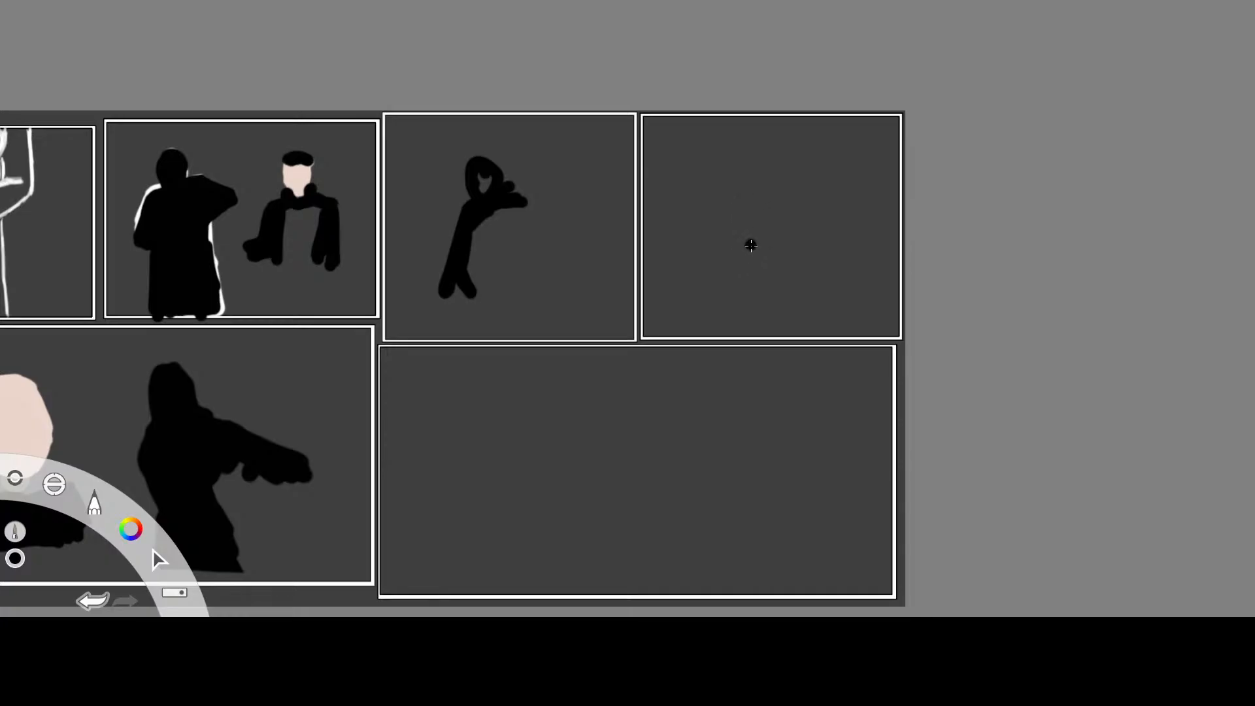
Lasso the sketched figure in the third upper panel, tilt it clockwise and shift it right
key(l)
mouse_move(451, 161)
mouse_down()
mouse_move(415, 281)
mouse_move(545, 171)
mouse_move(517, 138)
mouse_up()
key(v)
mouse_move(579, 210)
mouse_down()
mouse_move(577, 231)
mouse_move(622, 219)
mouse_move(632, 227)
mouse_move(620, 236)
mouse_move(626, 220)
mouse_up()
click(634, 186)
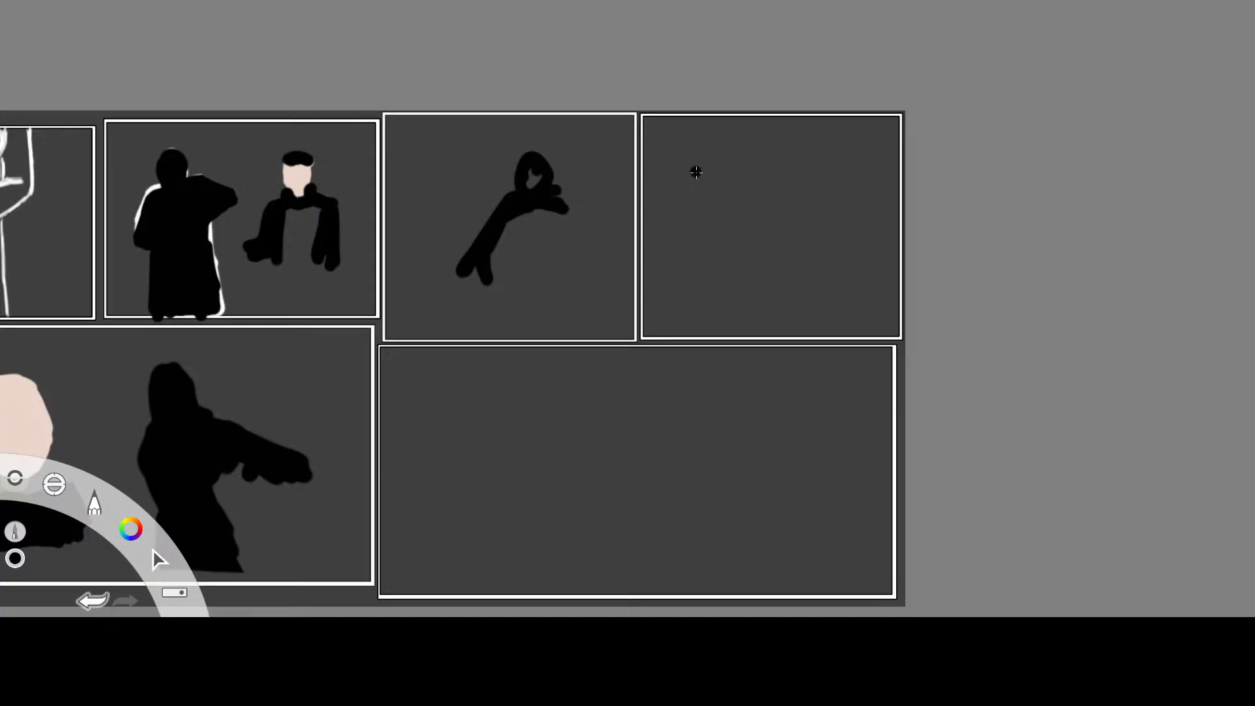
Try a black figure in the fourth upper panel with a round head, bent limbs and an arm stretched to the right
mouse_move(698, 167)
mouse_down()
mouse_move(685, 193)
mouse_move(715, 169)
mouse_move(699, 164)
mouse_up()
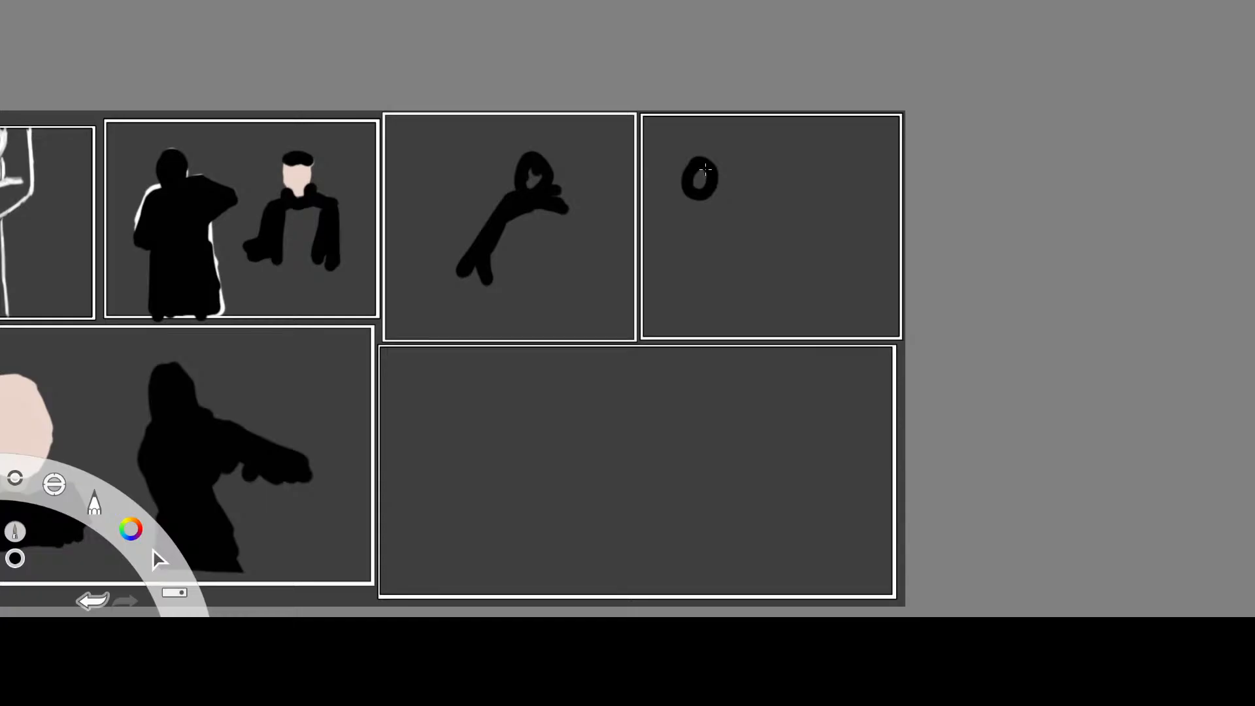
mouse_move(716, 189)
mouse_down()
mouse_move(732, 186)
mouse_move(738, 208)
mouse_move(736, 229)
mouse_move(720, 201)
mouse_move(733, 270)
mouse_up()
drag(730, 193, 782, 182)
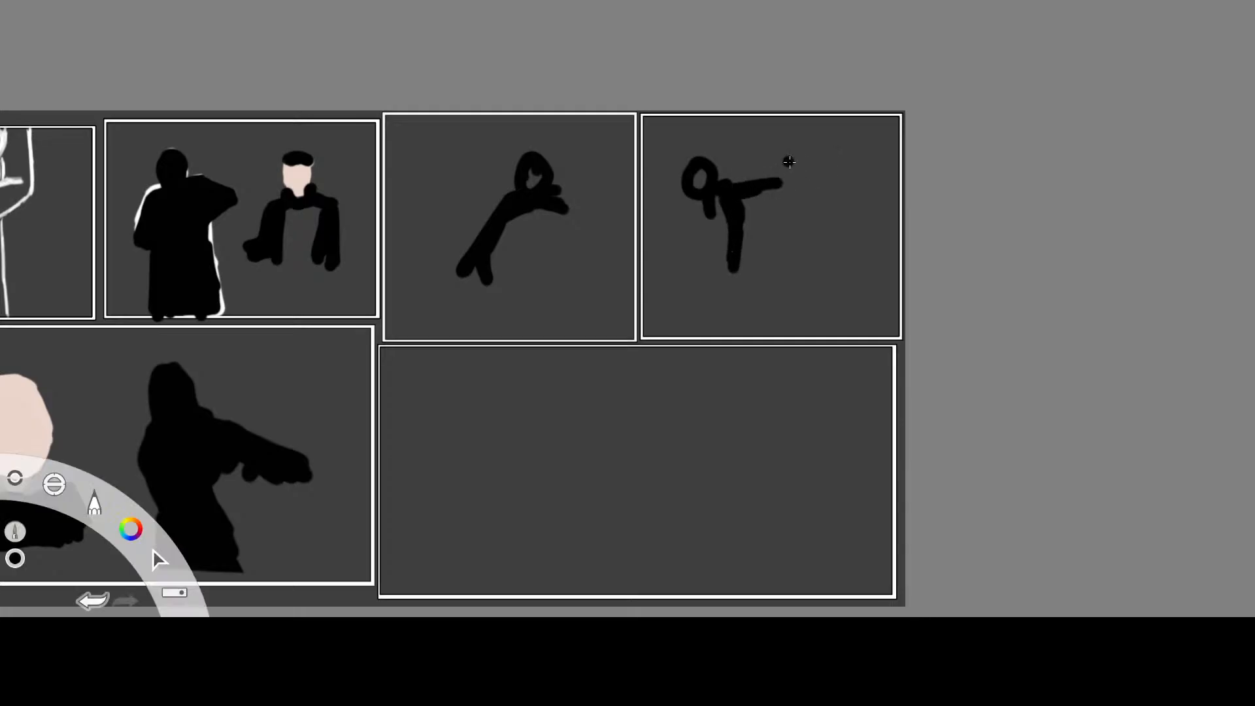
drag(759, 192, 782, 182)
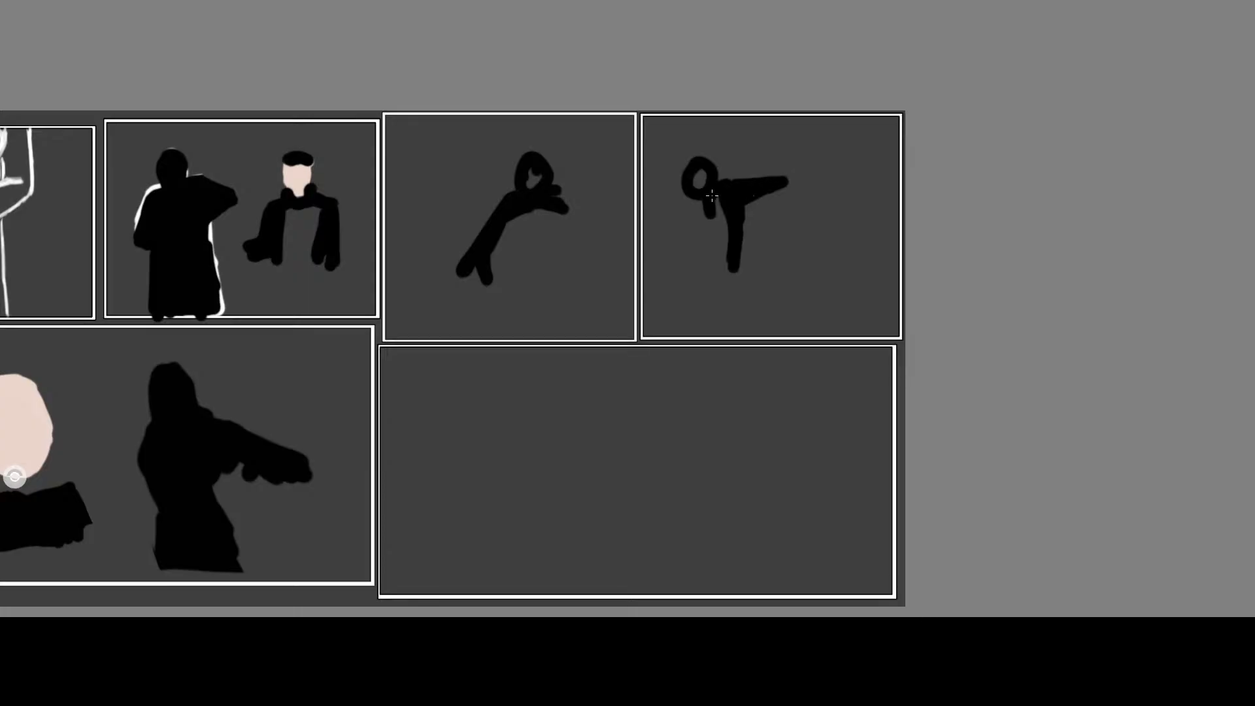
drag(693, 205, 675, 242)
Lasso the figure in the fourth upper panel and shift it slightly right
click(453, 29)
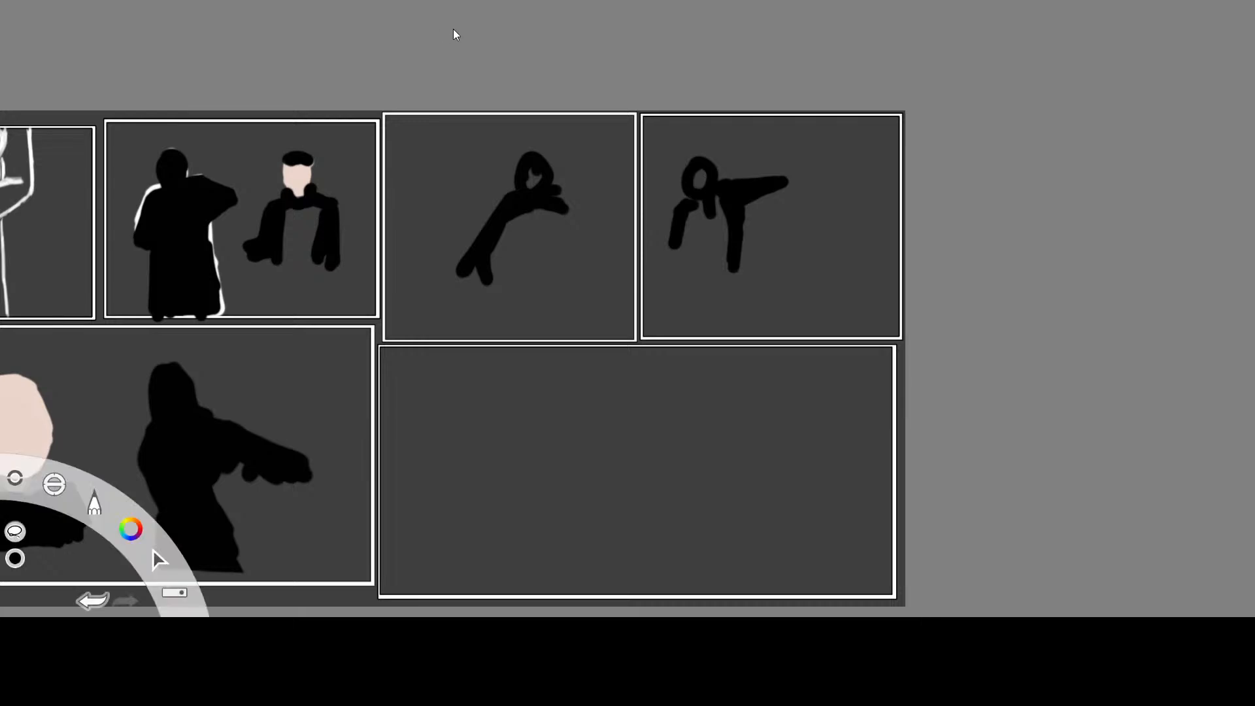
mouse_move(680, 177)
mouse_down()
mouse_move(654, 255)
mouse_move(800, 209)
mouse_move(754, 141)
mouse_up()
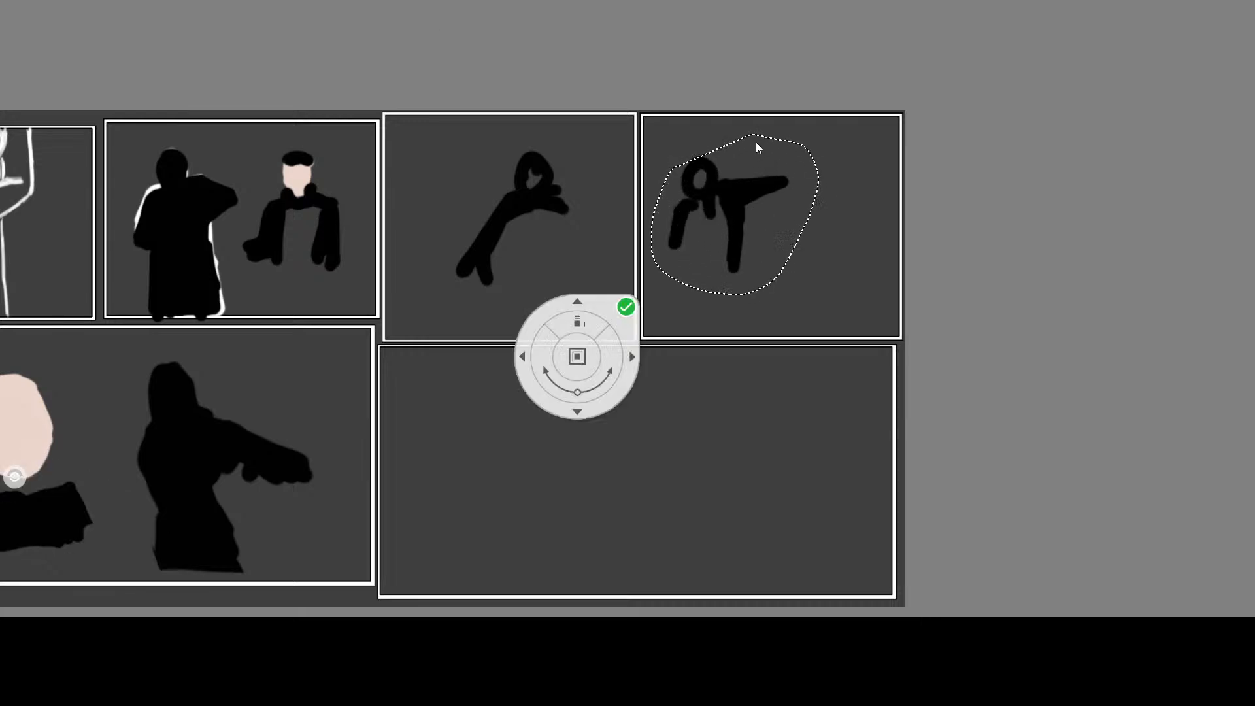
click(795, 122)
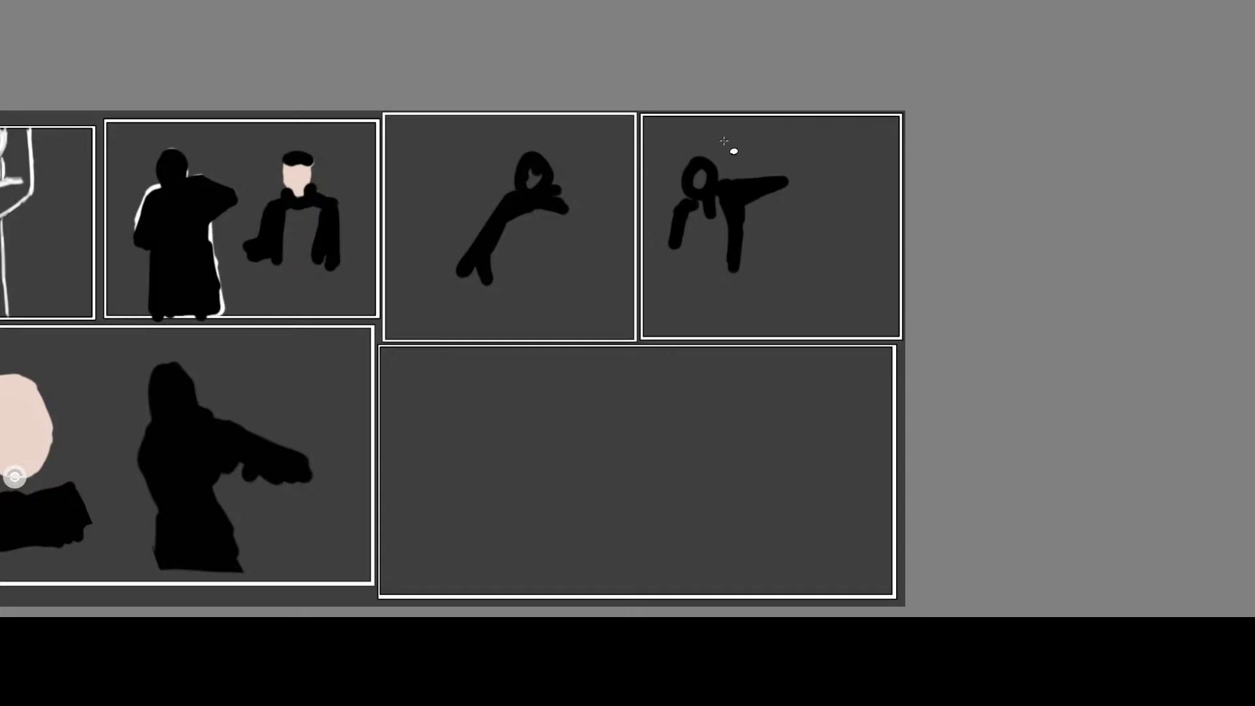
mouse_move(724, 141)
mouse_down()
mouse_move(664, 160)
mouse_move(650, 236)
mouse_move(706, 296)
mouse_move(800, 250)
mouse_move(724, 141)
mouse_up()
drag(821, 203, 832, 201)
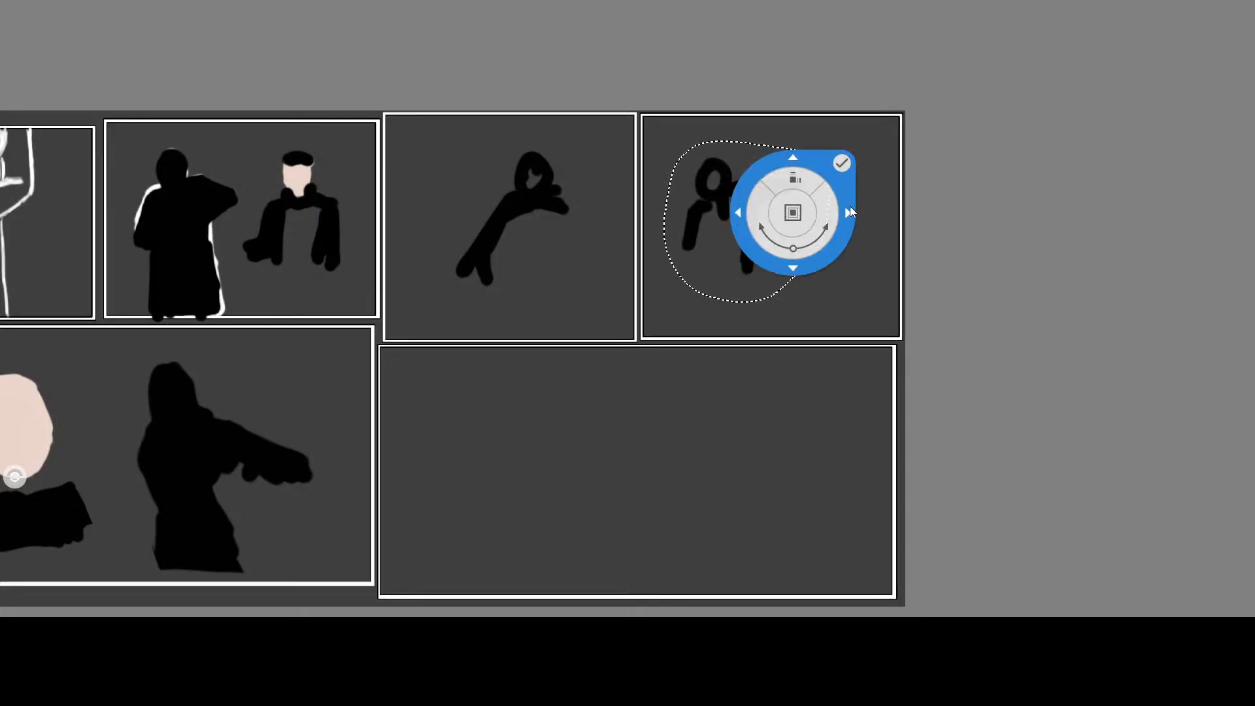
click(847, 163)
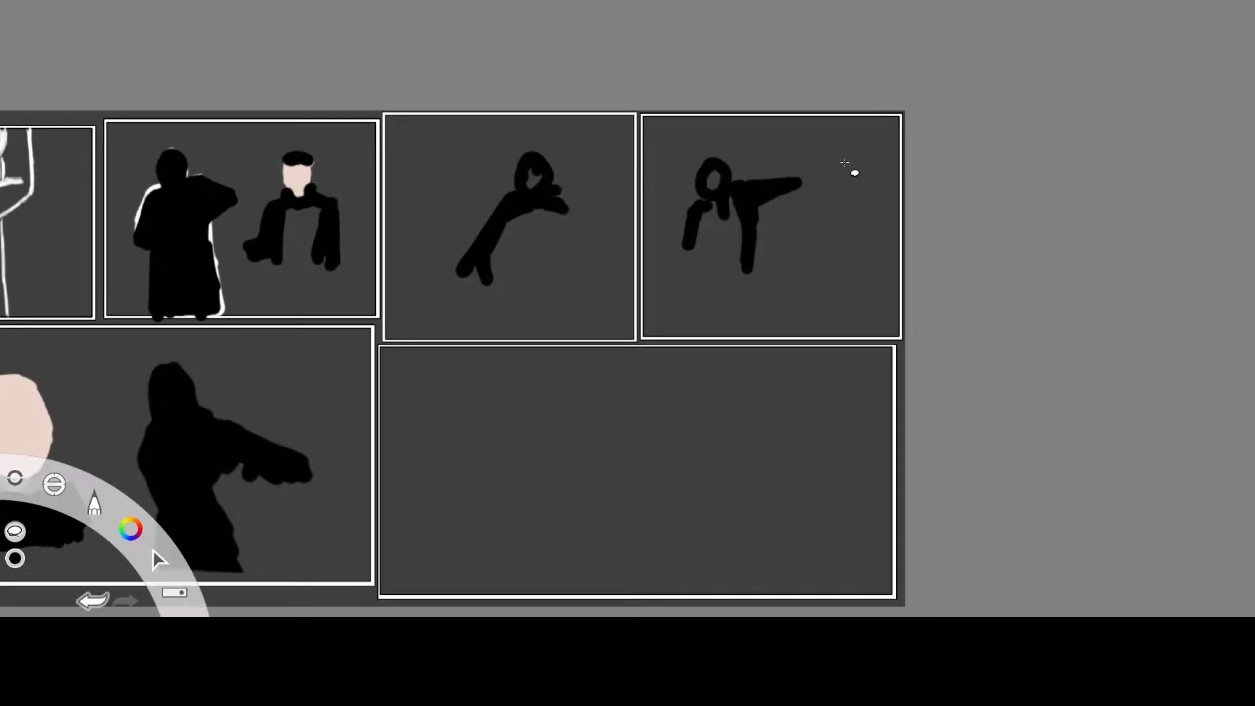
Undo the figure in the fourth upper panel, leaving the third panel's figure tilted clockwise
click(457, 27)
key(ctrl+z)
key(ctrl+z)
key(ctrl+z)
key(ctrl+z)
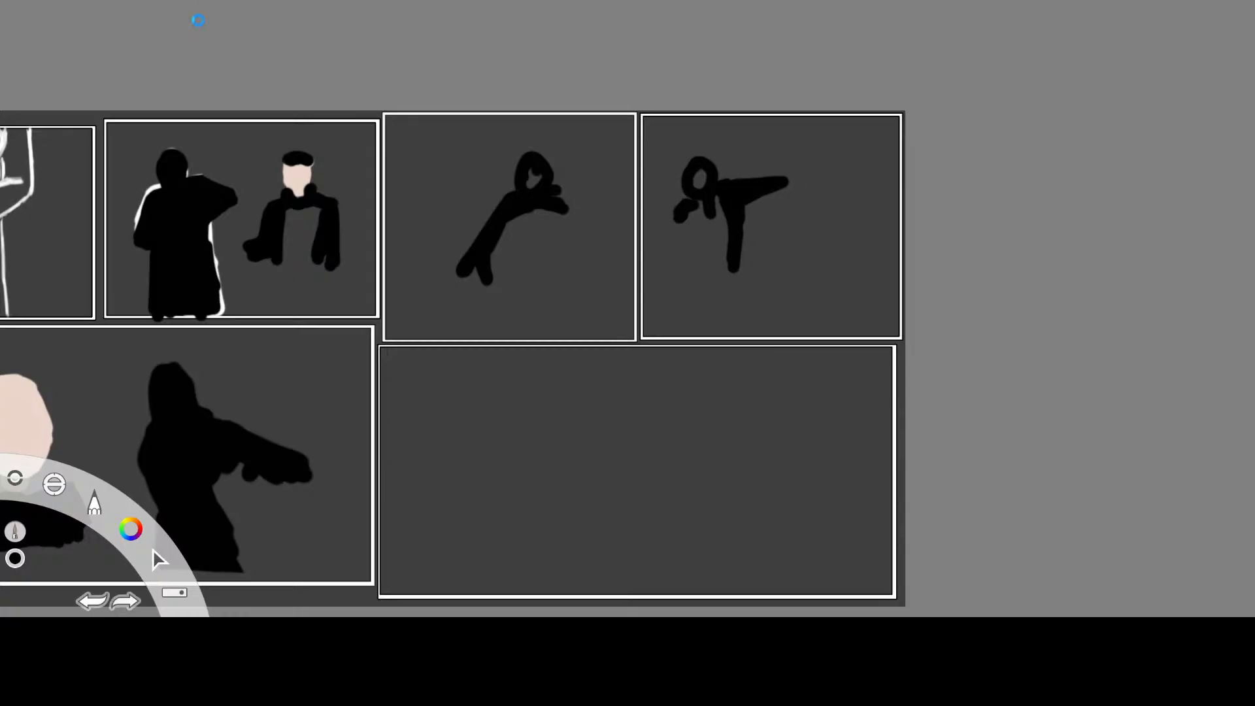
key(ctrl+z)
key(ctrl+z)
key(ctrl+z)
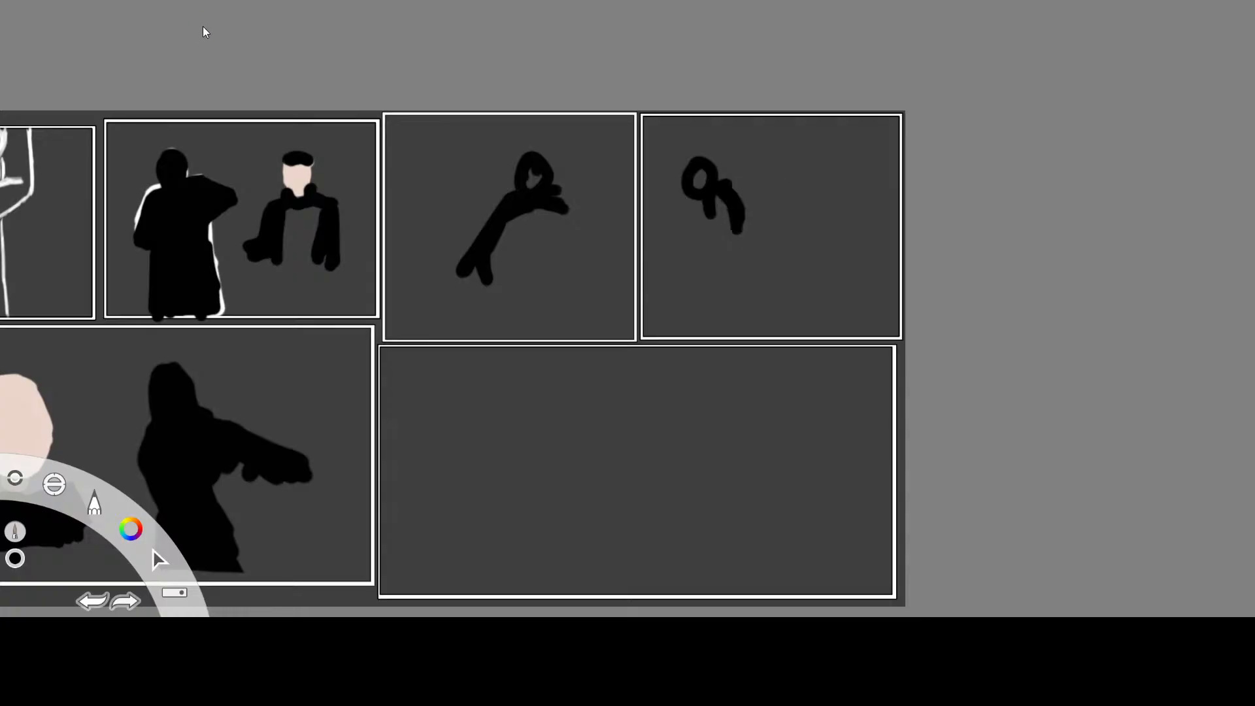
key(ctrl+z)
key(ctrl+z)
key(ctrl+z)
key(ctrl+z)
key(ctrl+z)
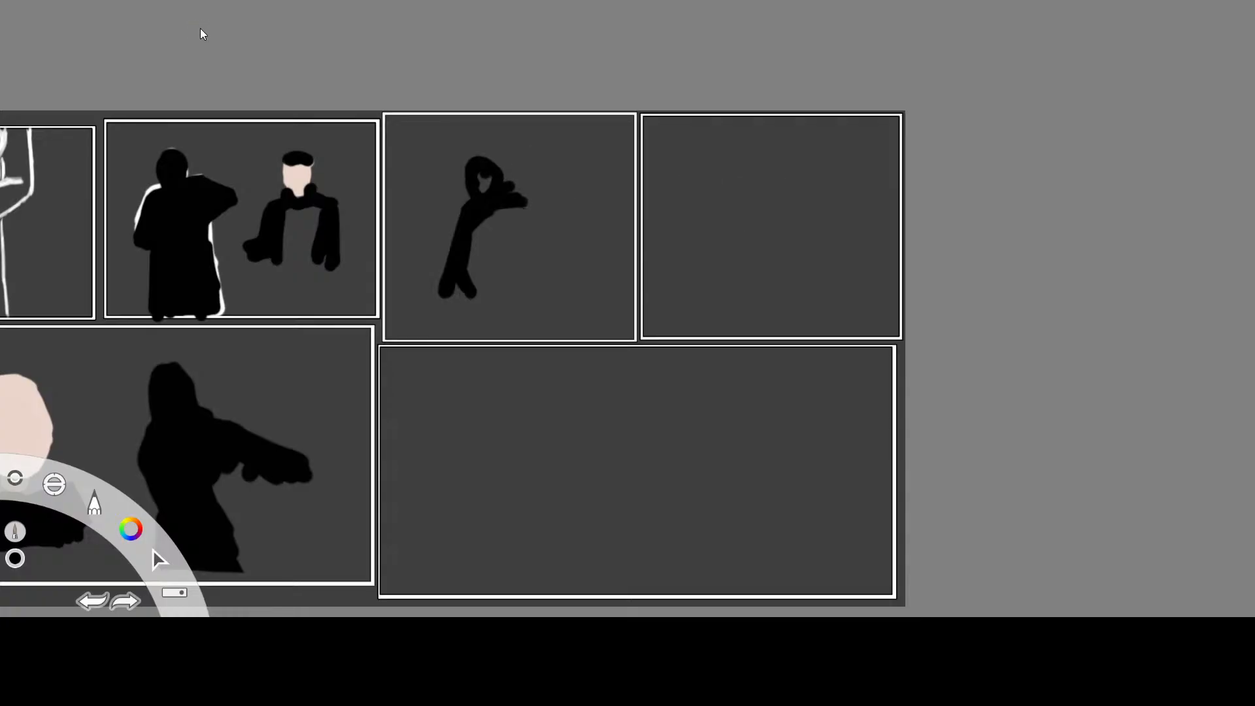
key(ctrl+z)
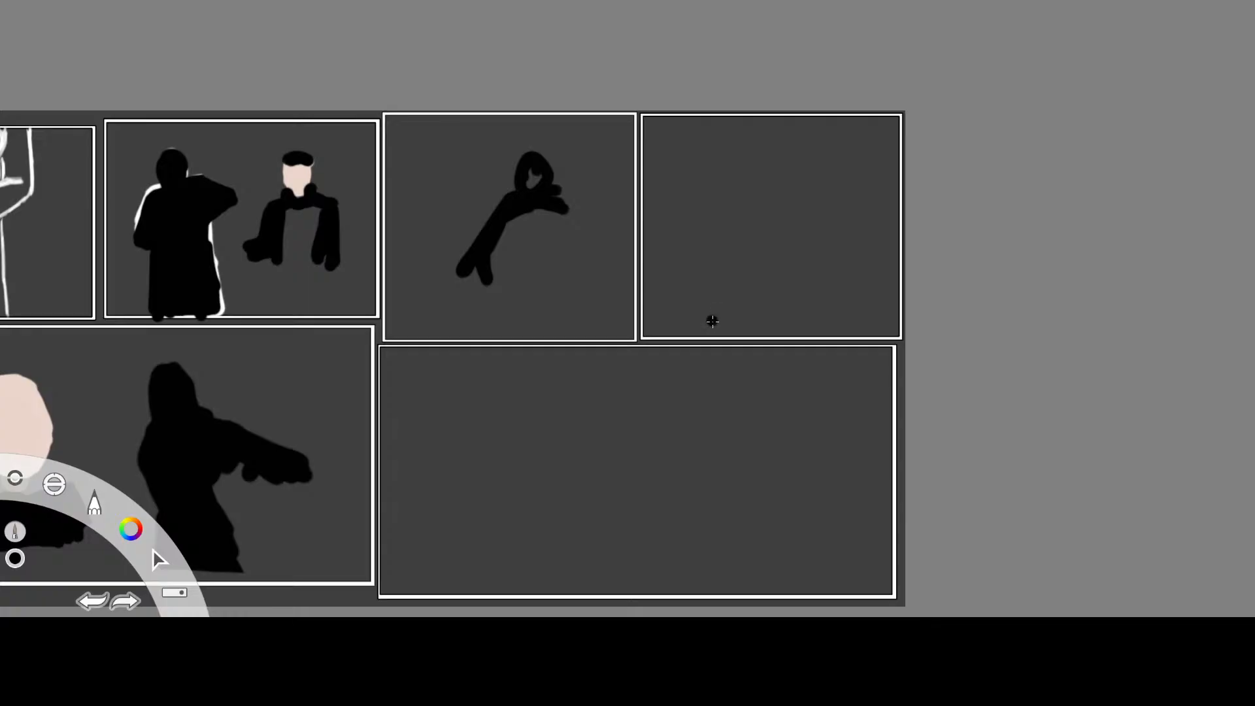
Rework the third upper panel's figure with a fuller head and a bent arm, erasing its old legs
mouse_move(544, 162)
mouse_down()
mouse_move(529, 183)
mouse_move(555, 164)
mouse_move(551, 173)
mouse_up()
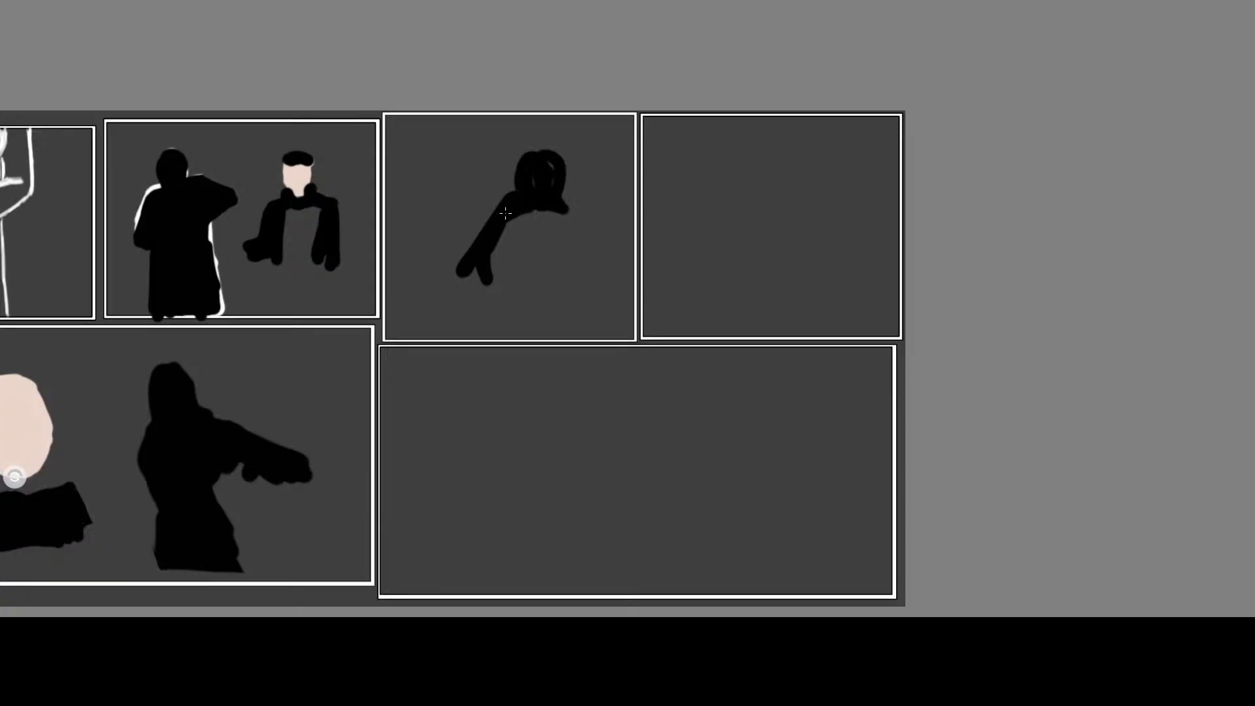
mouse_move(495, 207)
mouse_down()
mouse_move(473, 219)
mouse_move(475, 234)
mouse_up()
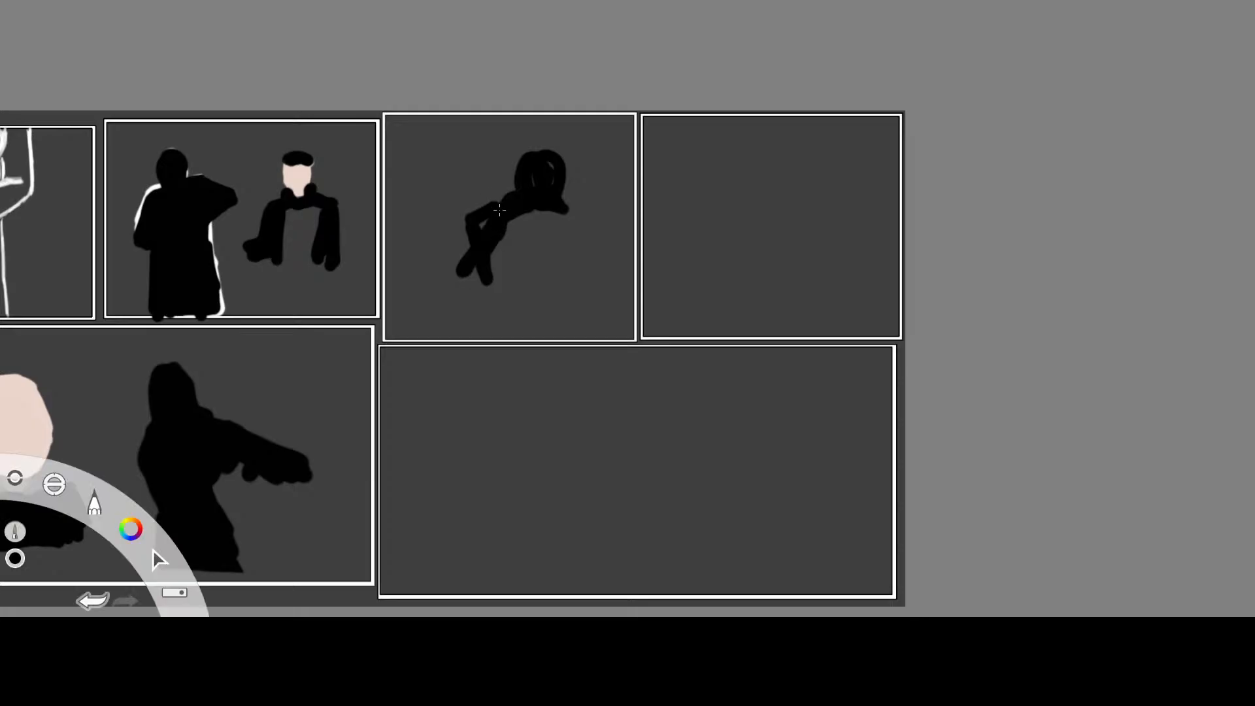
click(15, 531)
mouse_move(489, 264)
mouse_down()
mouse_move(461, 262)
mouse_move(489, 242)
mouse_up()
drag(489, 281, 452, 264)
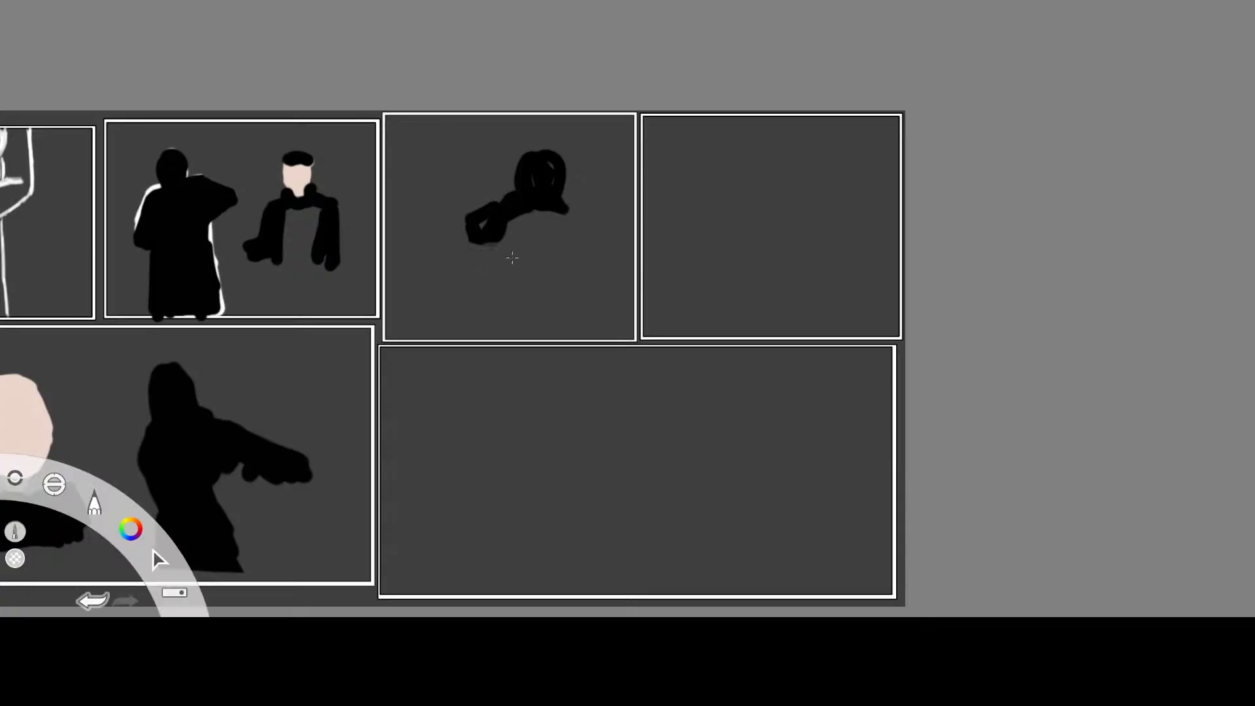
Paint a black upright torso side, a short right arm and two downward legs on the third upper panel's figure
key(e)
mouse_move(508, 223)
mouse_down()
mouse_move(524, 233)
mouse_move(523, 259)
mouse_up()
drag(528, 200, 526, 275)
mouse_move(559, 216)
mouse_down()
mouse_move(576, 220)
mouse_move(563, 208)
mouse_up()
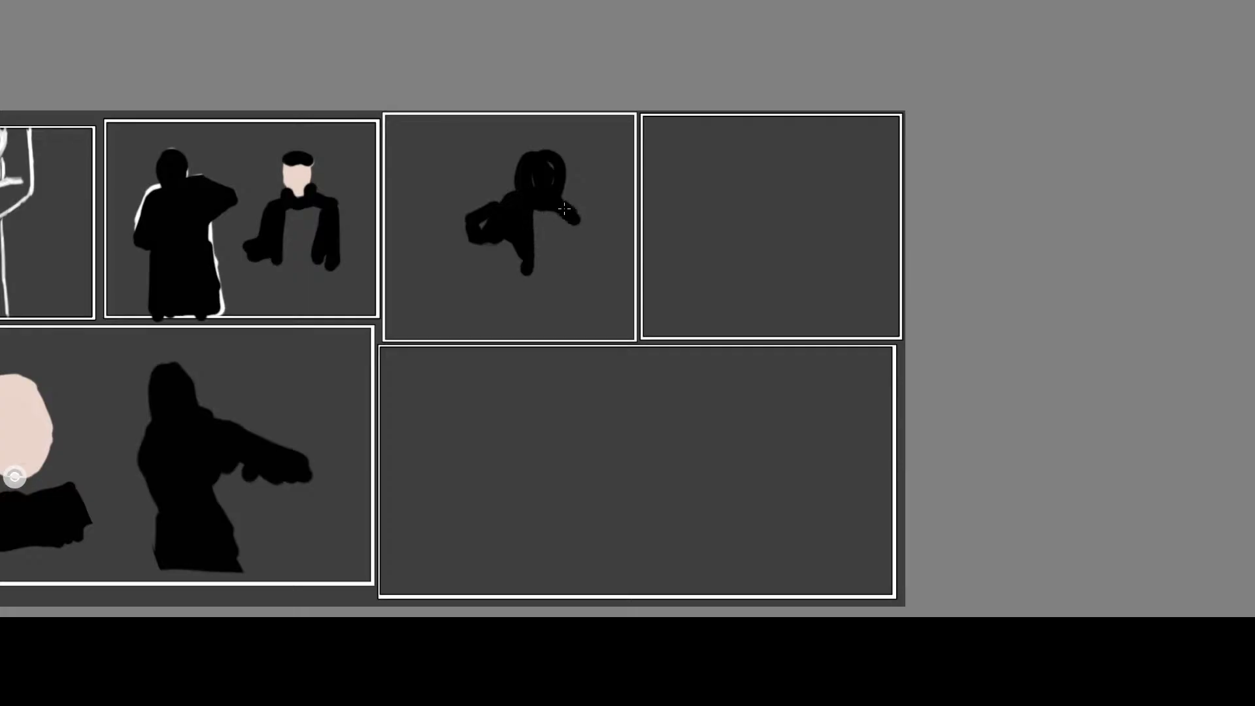
drag(512, 243, 520, 302)
drag(565, 215, 561, 293)
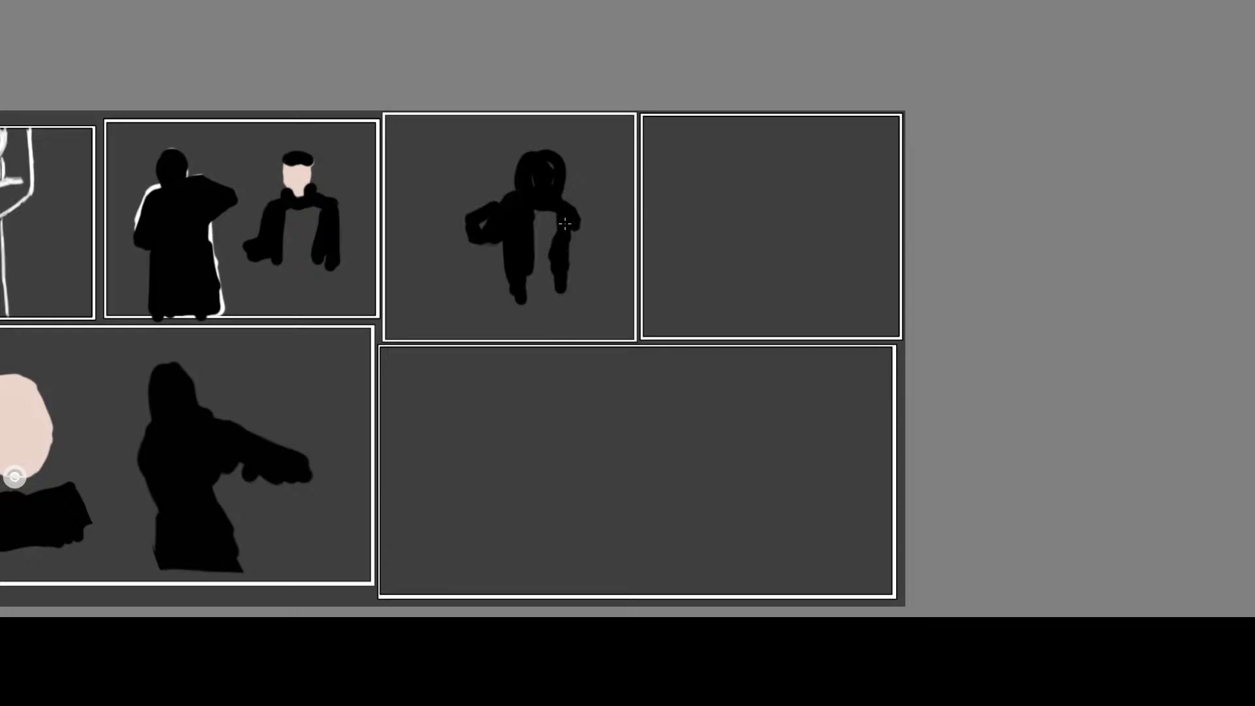
drag(550, 234, 550, 276)
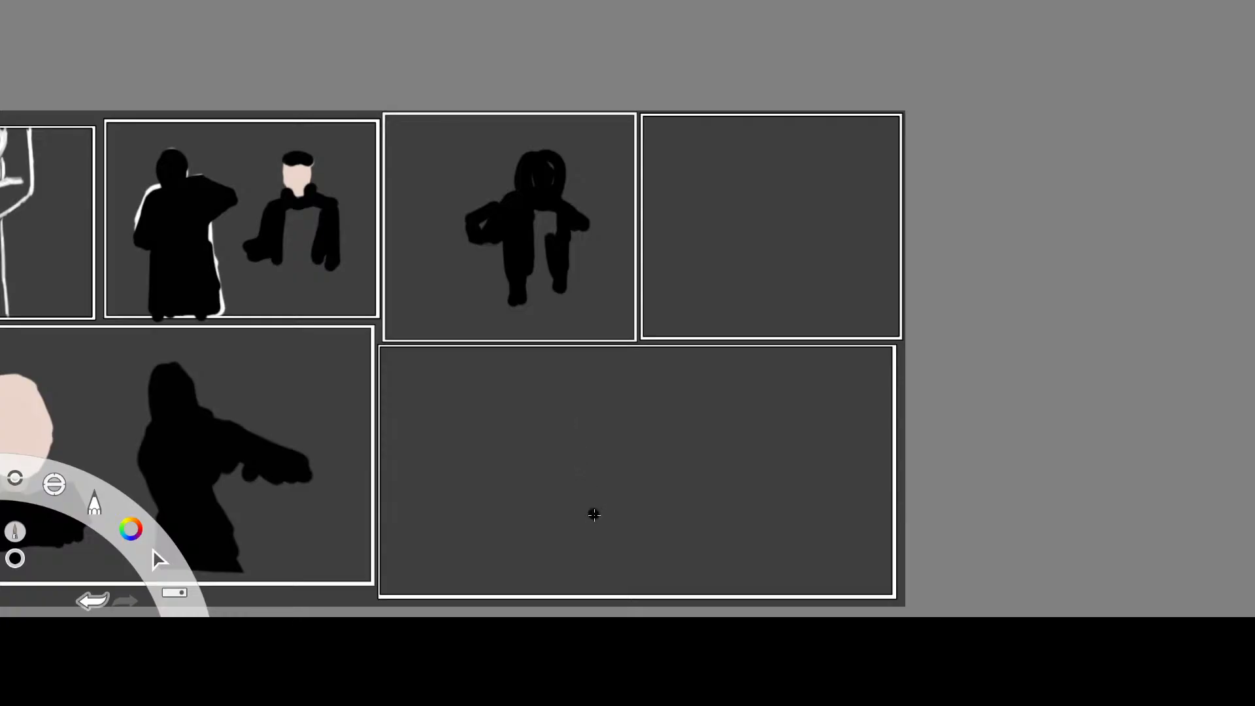
Switch to the pale skin colour and outline a large tilted head on the left of the wide lower-right panel
click(622, 549)
click(621, 549)
click(622, 550)
click(624, 549)
click(619, 554)
click(617, 554)
click(773, 221)
drag(495, 443, 556, 528)
drag(489, 422, 536, 475)
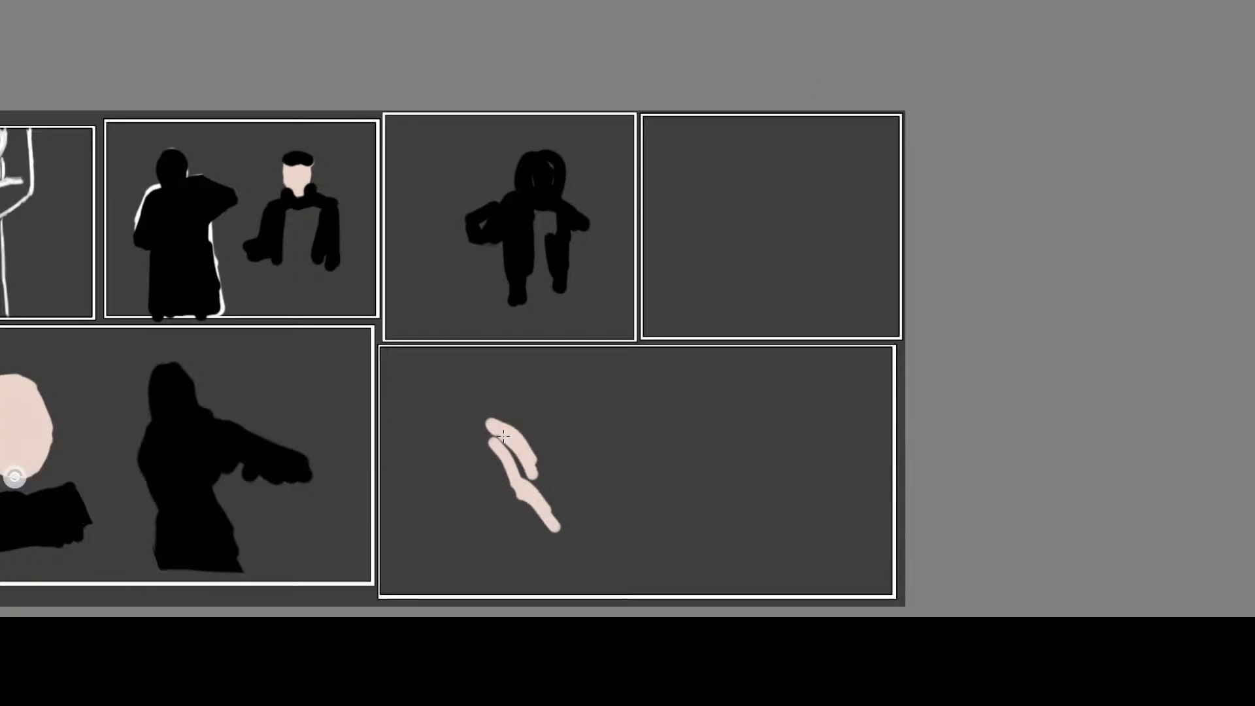
mouse_move(464, 453)
mouse_down()
mouse_move(488, 508)
mouse_move(456, 464)
mouse_up()
mouse_move(432, 460)
mouse_down()
mouse_move(461, 413)
mouse_move(533, 471)
mouse_move(505, 507)
mouse_move(484, 504)
mouse_move(476, 431)
mouse_move(500, 440)
mouse_up()
Fill the large pale head solid and extend a thick neck diagonally down to the right
click(538, 36)
click(478, 436)
click(532, 32)
drag(444, 450, 447, 452)
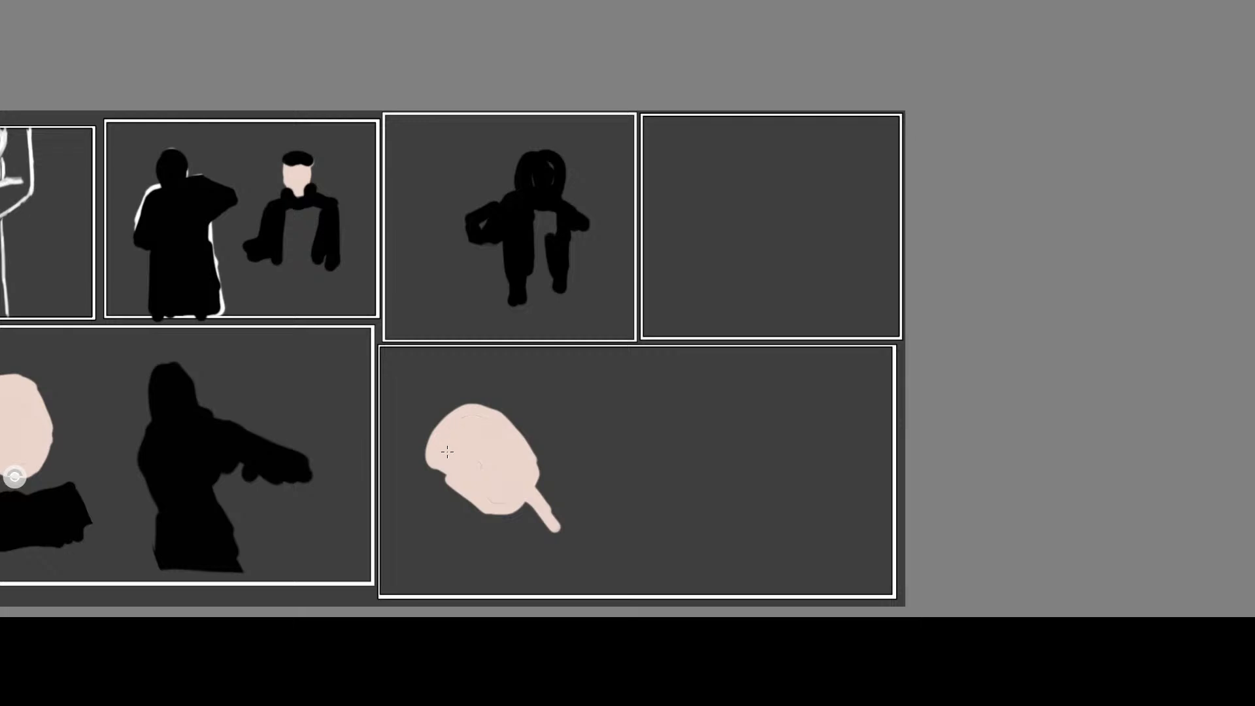
drag(529, 491, 526, 458)
mouse_move(527, 501)
mouse_down()
mouse_move(503, 526)
mouse_move(549, 534)
mouse_move(517, 512)
mouse_move(532, 542)
mouse_move(522, 524)
mouse_move(548, 507)
mouse_up()
Paint a black figure beside the large pale head, with a round head, broad torso and one arm reaching right
mouse_move(157, 559)
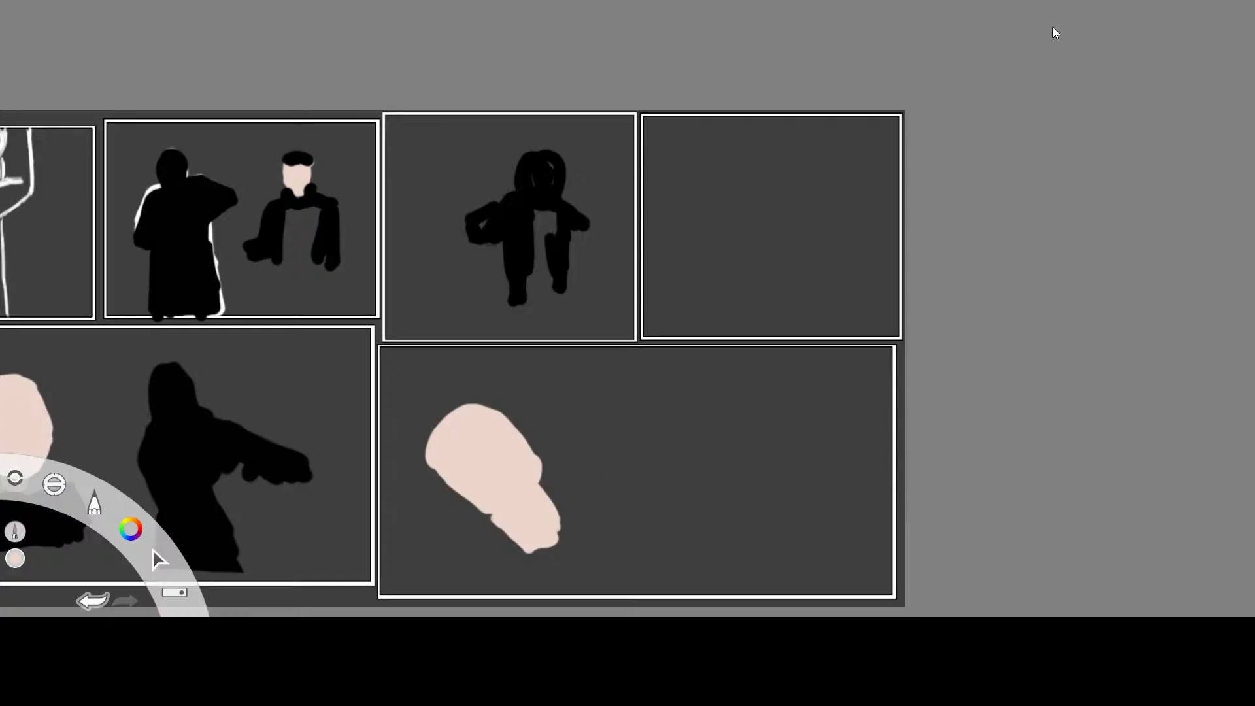
alt+click(782, 292)
mouse_move(605, 399)
mouse_down()
mouse_move(600, 427)
mouse_move(638, 424)
mouse_move(613, 428)
mouse_move(618, 402)
mouse_move(626, 439)
mouse_move(650, 437)
mouse_move(658, 463)
mouse_move(669, 432)
mouse_move(724, 423)
mouse_move(716, 445)
mouse_up()
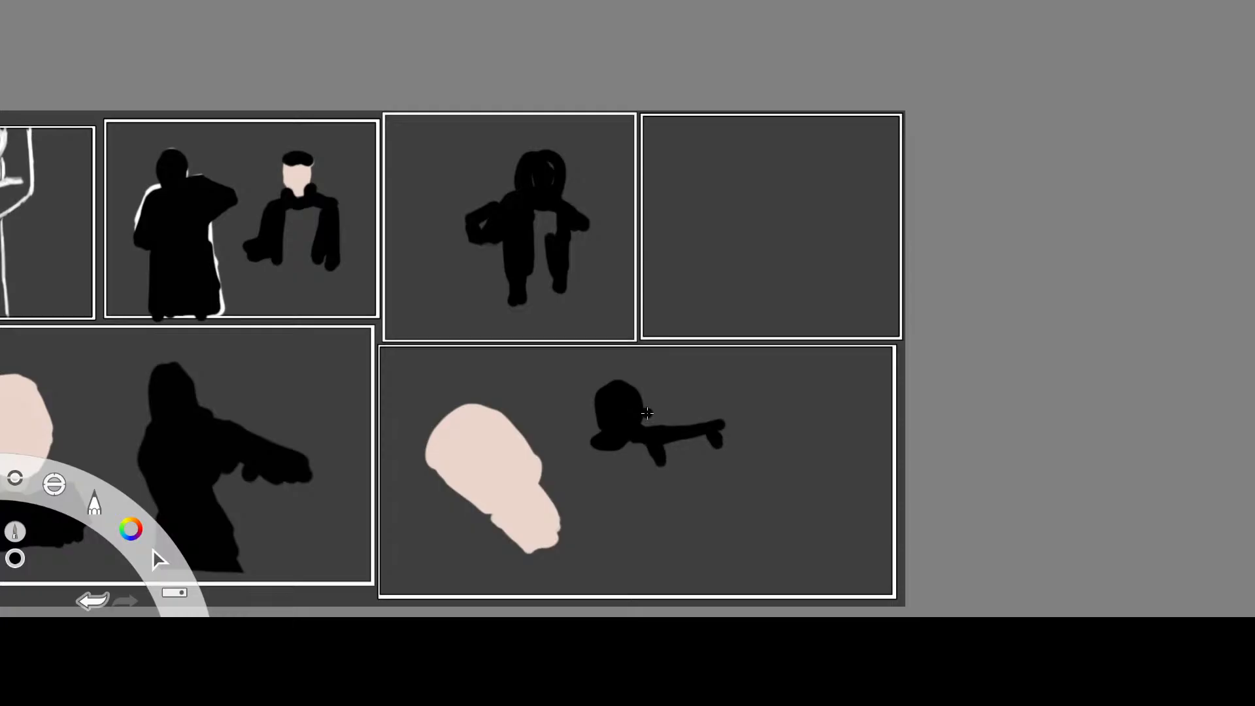
drag(593, 445, 567, 501)
mouse_move(608, 461)
mouse_down()
mouse_move(592, 489)
mouse_move(615, 500)
mouse_up()
mouse_move(673, 449)
mouse_down()
mouse_move(657, 513)
mouse_move(628, 449)
mouse_move(637, 500)
mouse_move(606, 482)
mouse_up()
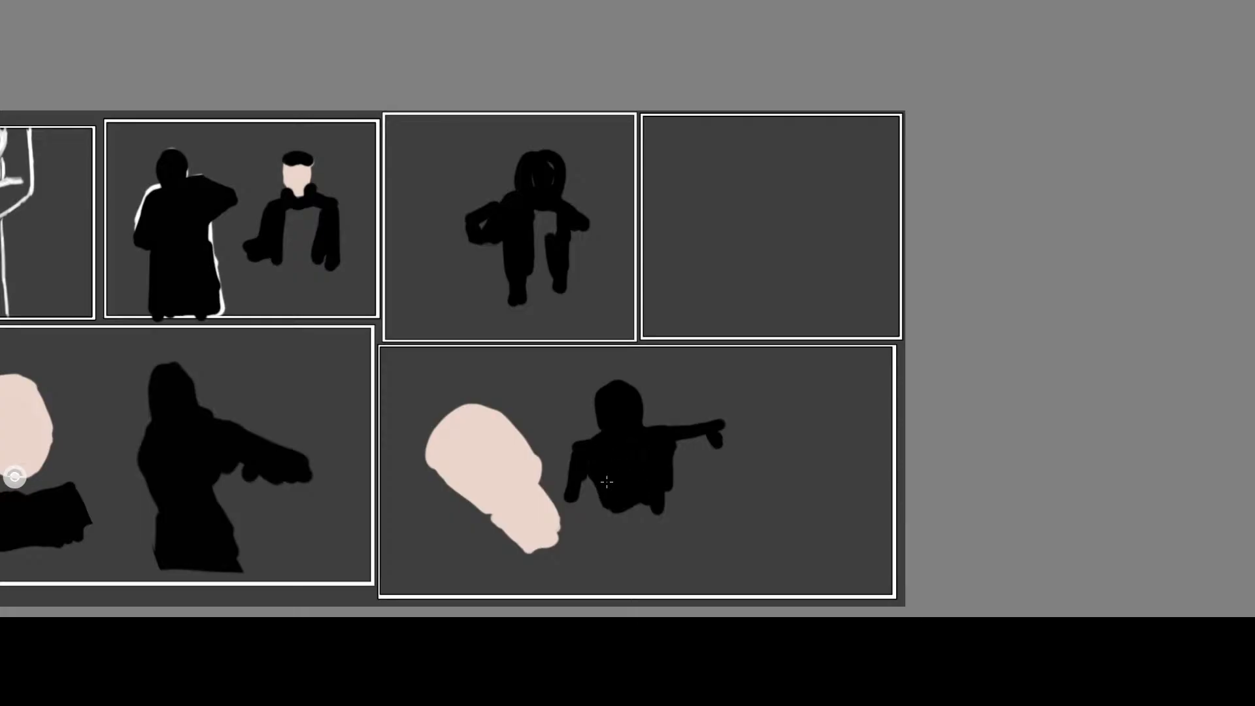
mouse_move(697, 437)
mouse_down()
mouse_move(679, 452)
mouse_move(777, 436)
mouse_move(751, 445)
mouse_up()
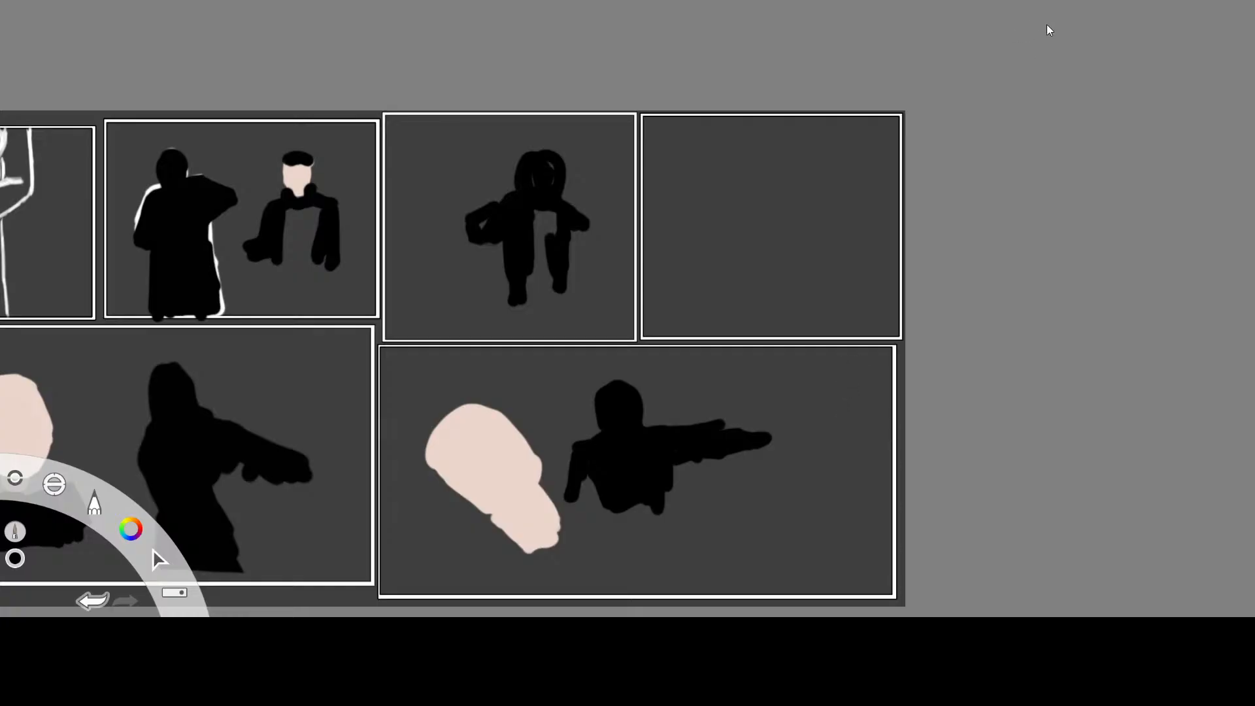
Switch to the pale colour and paint a small oval head with a short neck near the lower-right panel's right edge
click(771, 243)
mouse_move(849, 379)
mouse_down()
mouse_move(837, 389)
mouse_move(849, 380)
mouse_up()
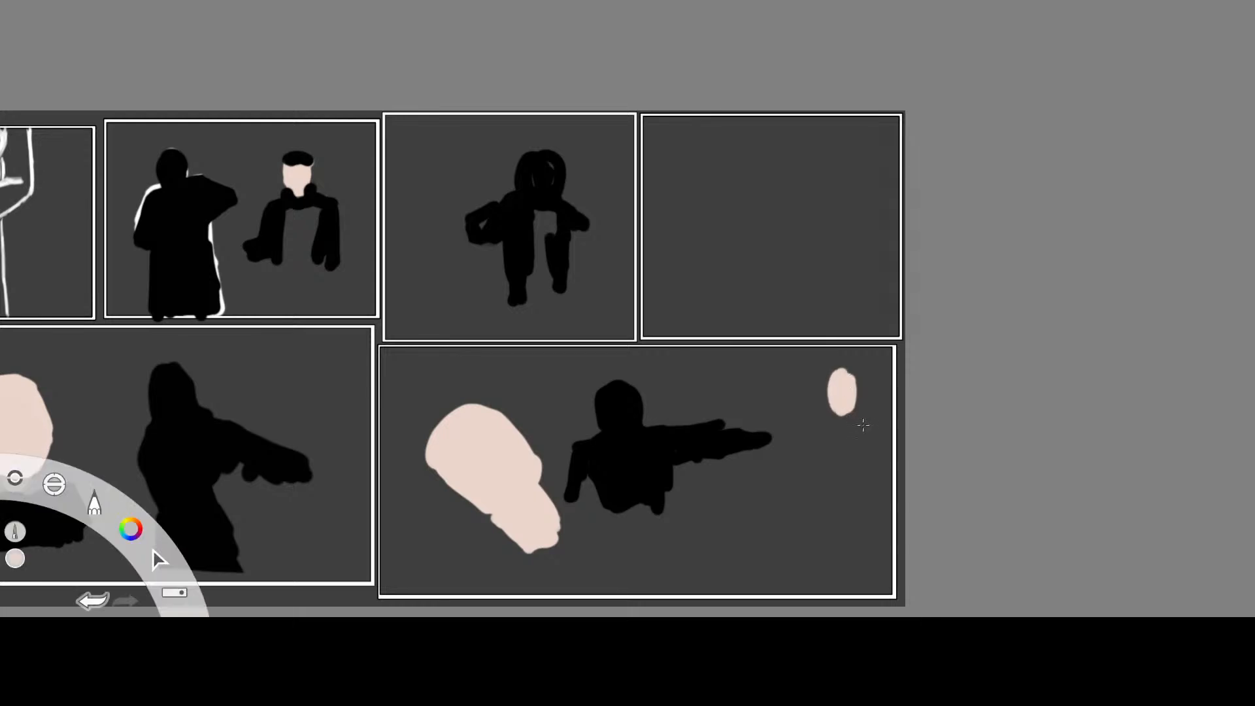
mouse_move(836, 377)
mouse_down()
mouse_move(854, 411)
mouse_move(849, 379)
mouse_up()
drag(831, 428, 847, 418)
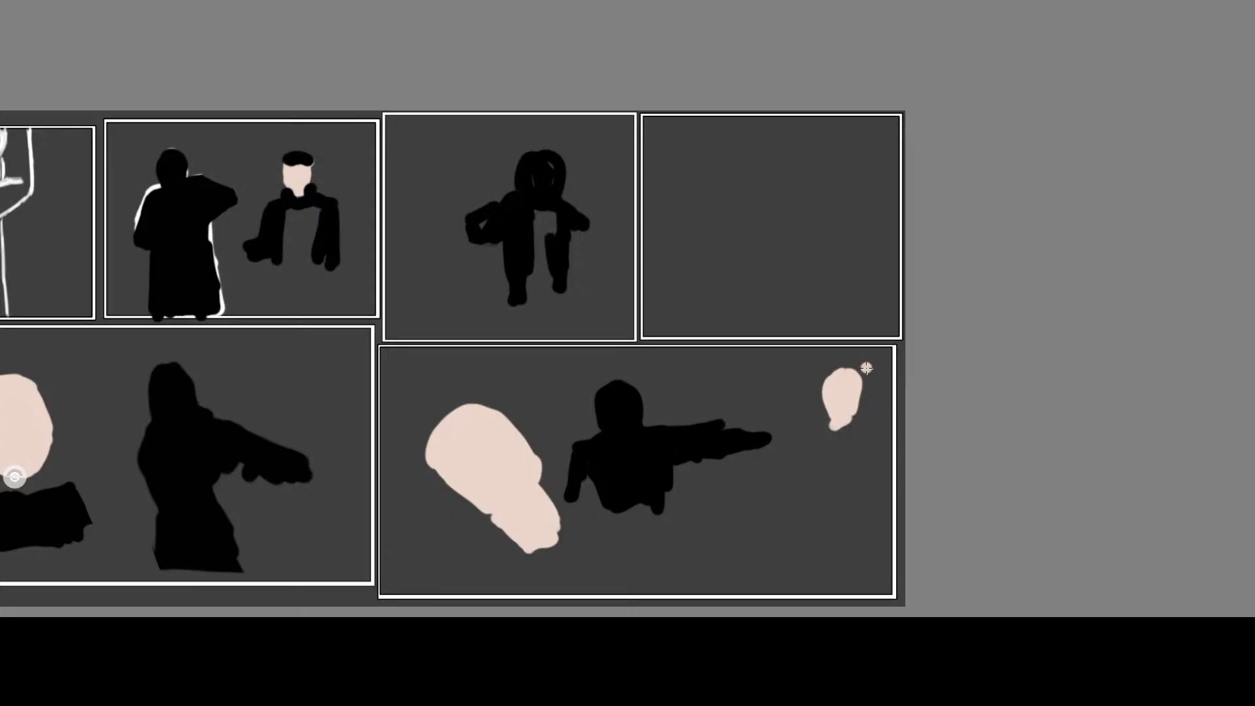
Paint black shoulders and hanging limbs below the small pale head
click(779, 271)
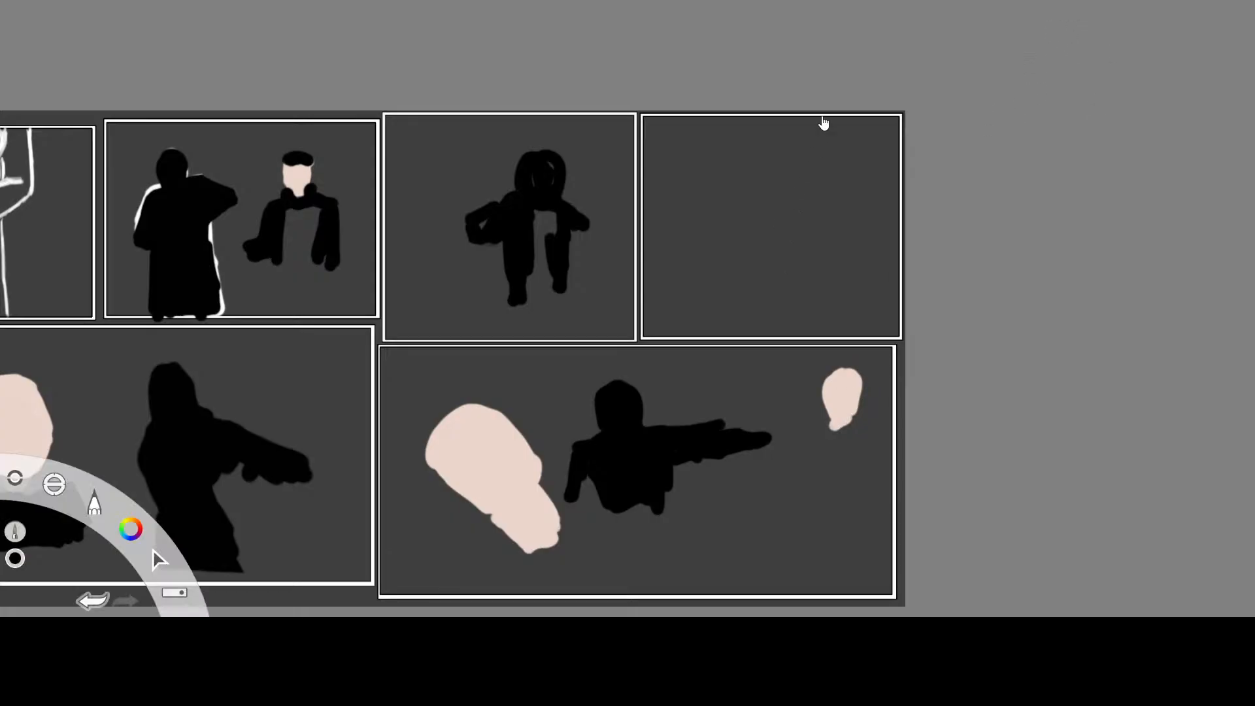
mouse_move(861, 416)
mouse_down()
mouse_move(826, 428)
mouse_move(827, 441)
mouse_move(849, 423)
mouse_move(882, 462)
mouse_move(854, 475)
mouse_move(861, 484)
mouse_up()
mouse_move(832, 444)
mouse_down()
mouse_move(830, 479)
mouse_move(820, 435)
mouse_move(828, 493)
mouse_up()
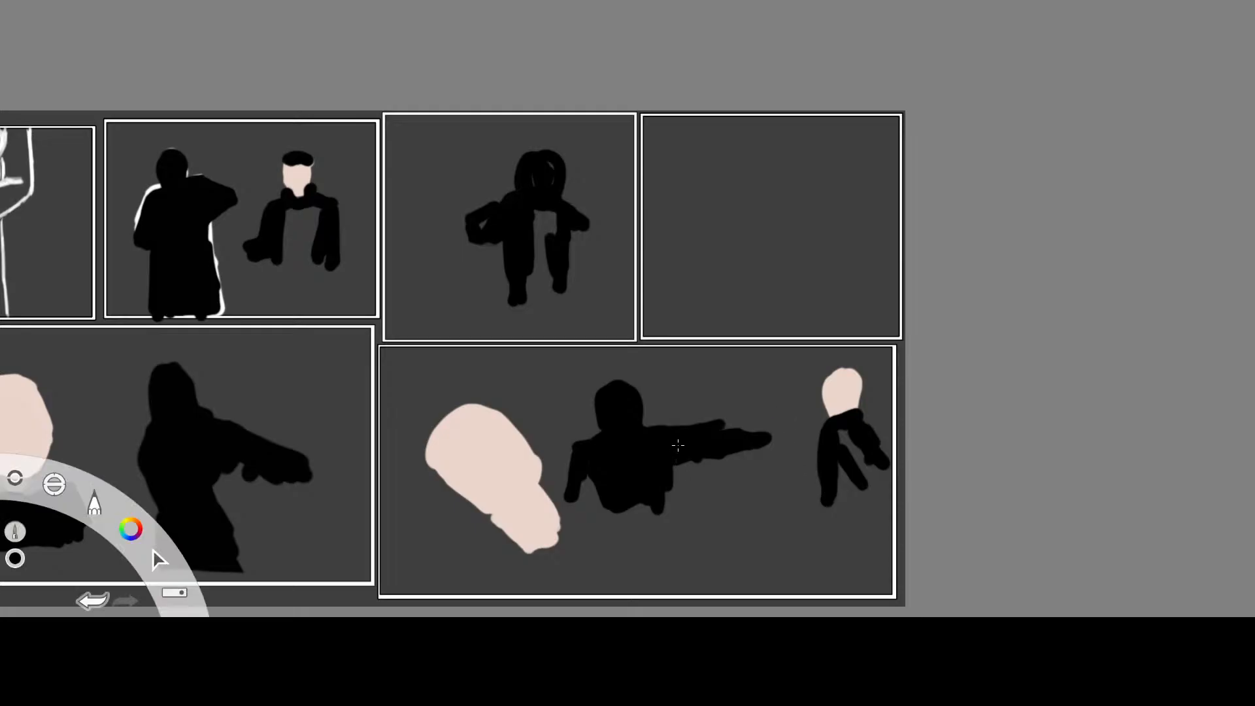
Extend the lower torso of the black reaching figure, then lasso the figure and tilt it counterclockwise
mouse_move(587, 475)
mouse_down()
mouse_move(600, 516)
mouse_move(617, 520)
mouse_move(605, 532)
mouse_move(614, 492)
mouse_move(565, 511)
mouse_up()
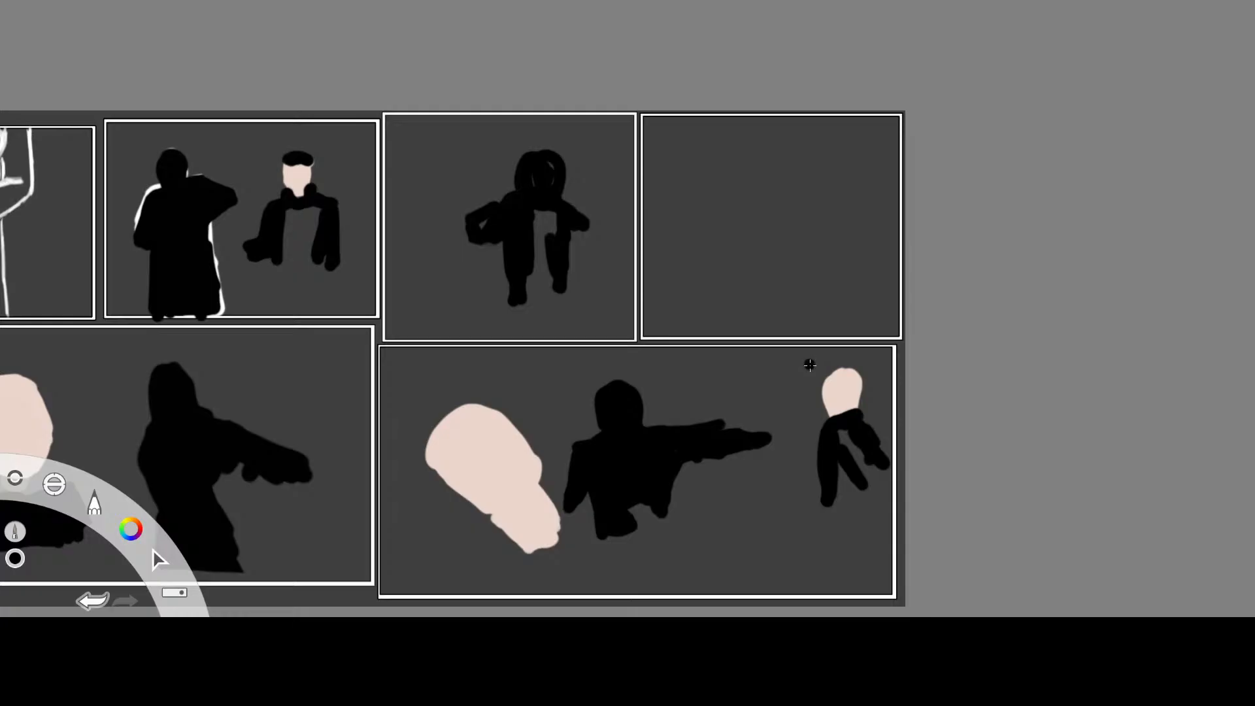
mouse_move(576, 538)
mouse_down()
mouse_move(557, 482)
mouse_move(698, 516)
mouse_move(783, 436)
mouse_move(676, 359)
mouse_move(562, 434)
mouse_up()
mouse_move(617, 402)
mouse_down()
mouse_move(651, 417)
mouse_move(702, 419)
mouse_move(713, 407)
mouse_up()
click(718, 357)
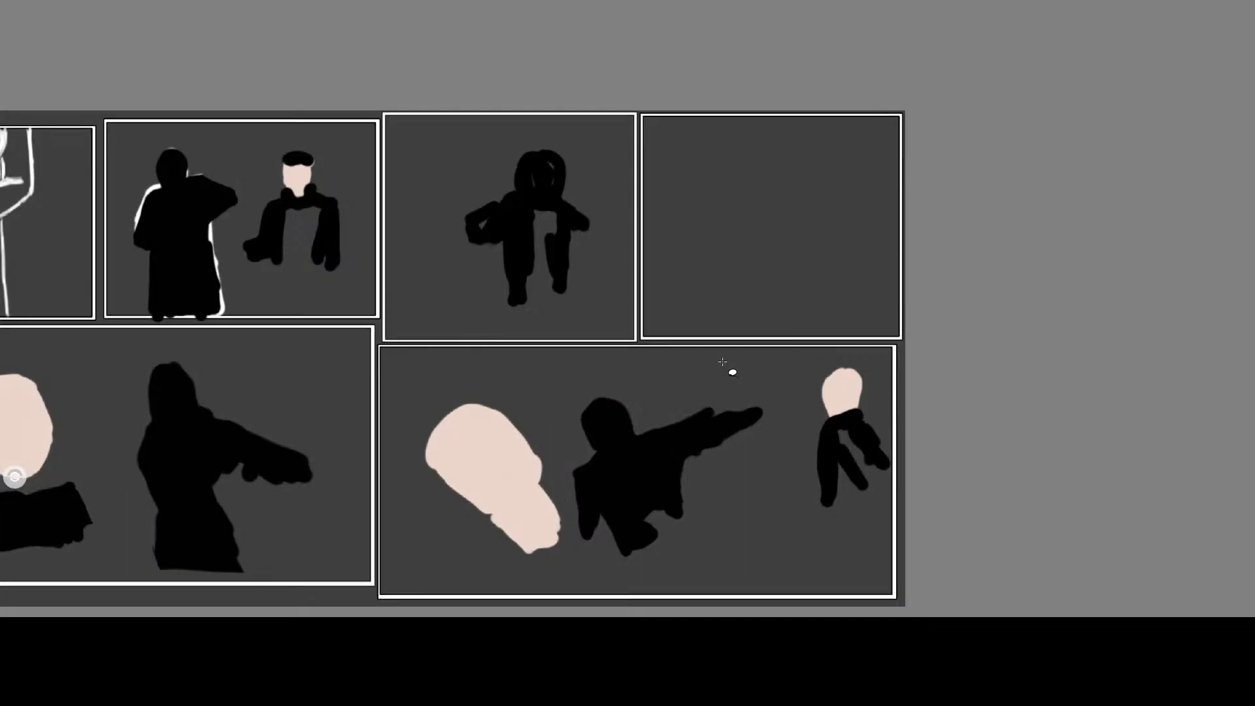
Fill out the tilted figure's torso and paint black shoulders from the large pale neck down to the panel's lower edge
mouse_move(590, 484)
mouse_down()
mouse_move(567, 509)
mouse_move(606, 555)
mouse_up()
drag(667, 469, 680, 526)
mouse_move(668, 470)
mouse_down()
mouse_move(644, 561)
mouse_move(566, 535)
mouse_move(526, 549)
mouse_up()
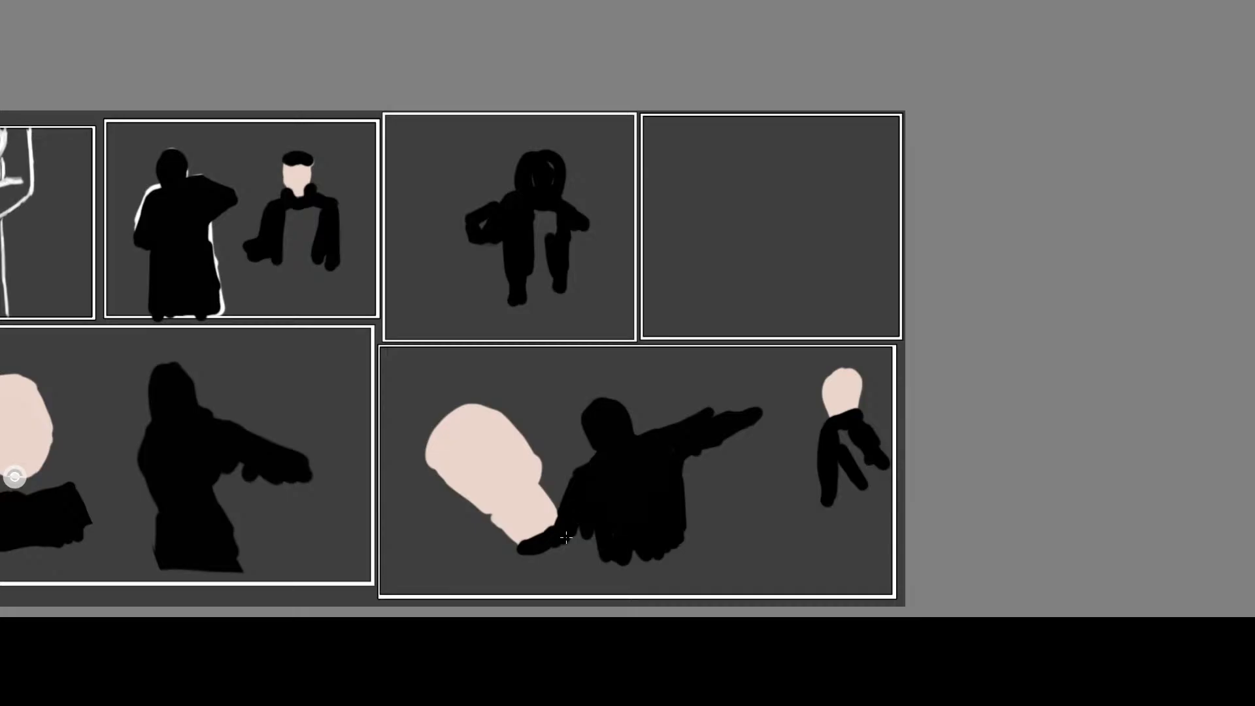
mouse_move(547, 528)
mouse_down()
mouse_move(520, 554)
mouse_move(515, 588)
mouse_up()
mouse_move(533, 555)
mouse_down()
mouse_move(560, 579)
mouse_move(630, 581)
mouse_up()
mouse_move(594, 541)
mouse_down()
mouse_move(648, 591)
mouse_move(543, 554)
mouse_move(552, 566)
mouse_move(522, 586)
mouse_move(618, 586)
mouse_move(588, 577)
mouse_move(606, 562)
mouse_up()
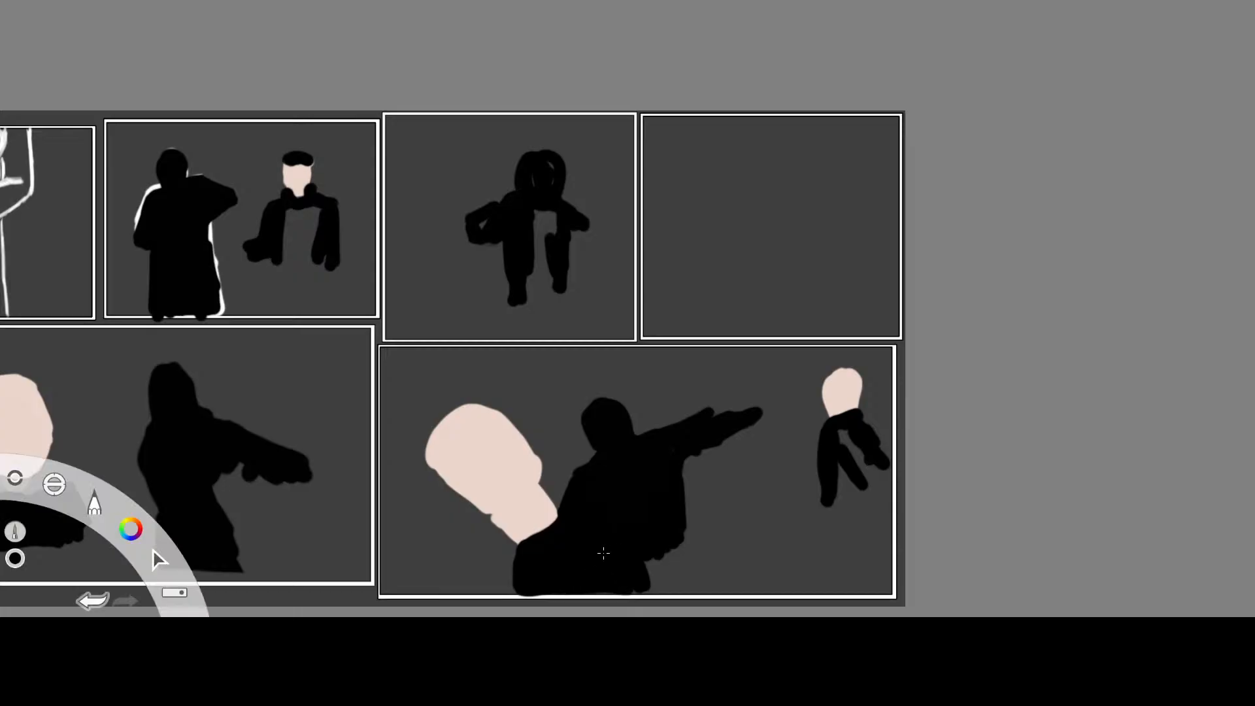
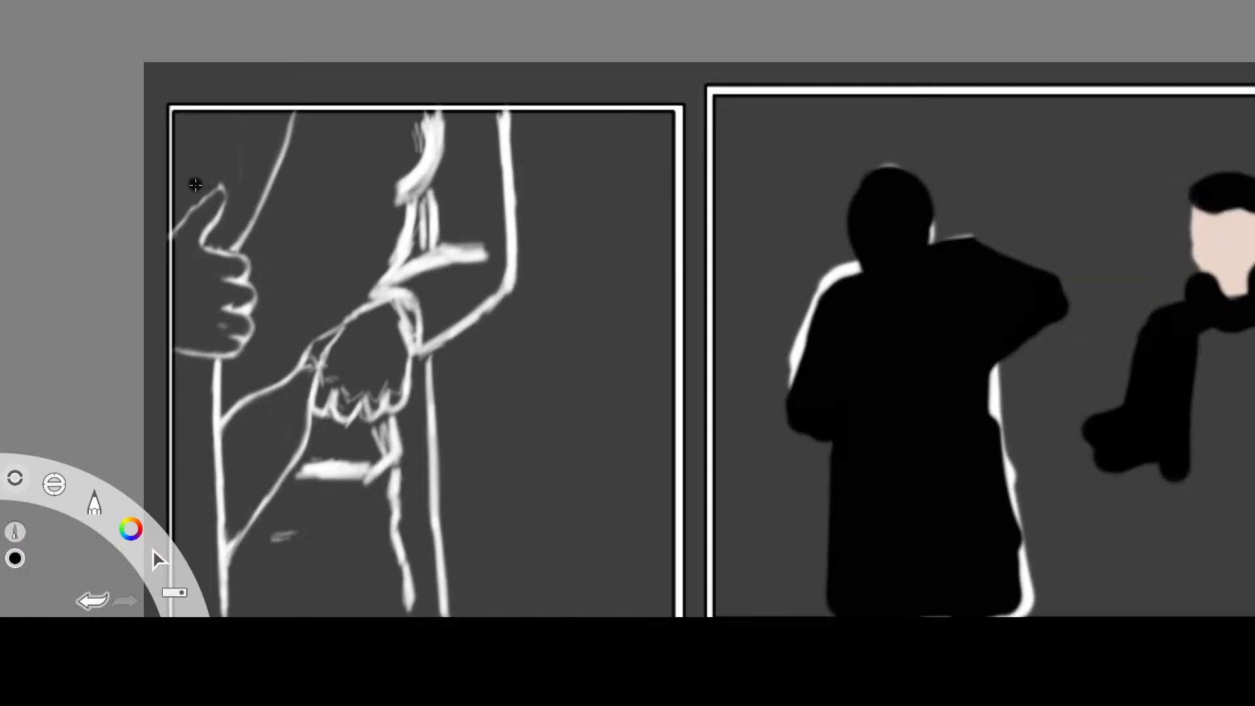
Line the inner edges of the upper-left panel's line-art figure in black, close it along the panel's lower edge, and flood-fill it black
mouse_move(178, 122)
mouse_down()
mouse_move(497, 118)
mouse_move(496, 289)
mouse_move(483, 317)
mouse_move(428, 338)
mouse_move(419, 376)
mouse_move(432, 594)
mouse_up()
drag(177, 124, 181, 567)
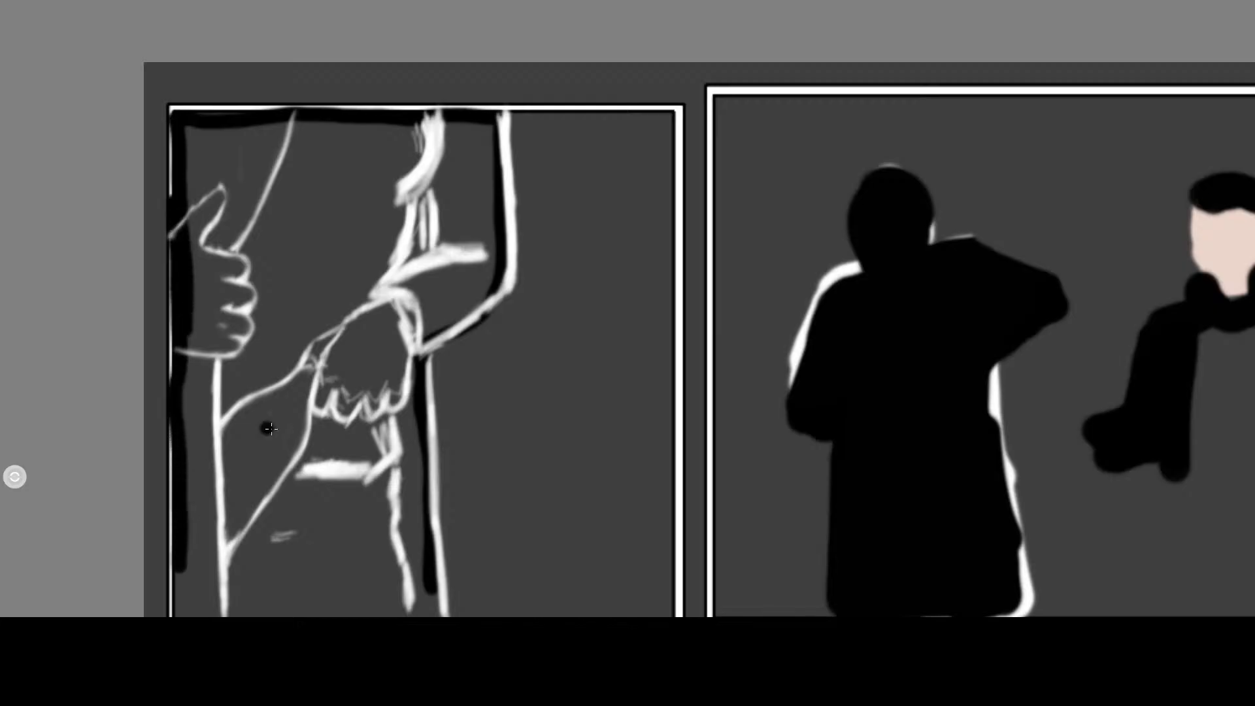
key(space)
drag(422, 457, 474, 313)
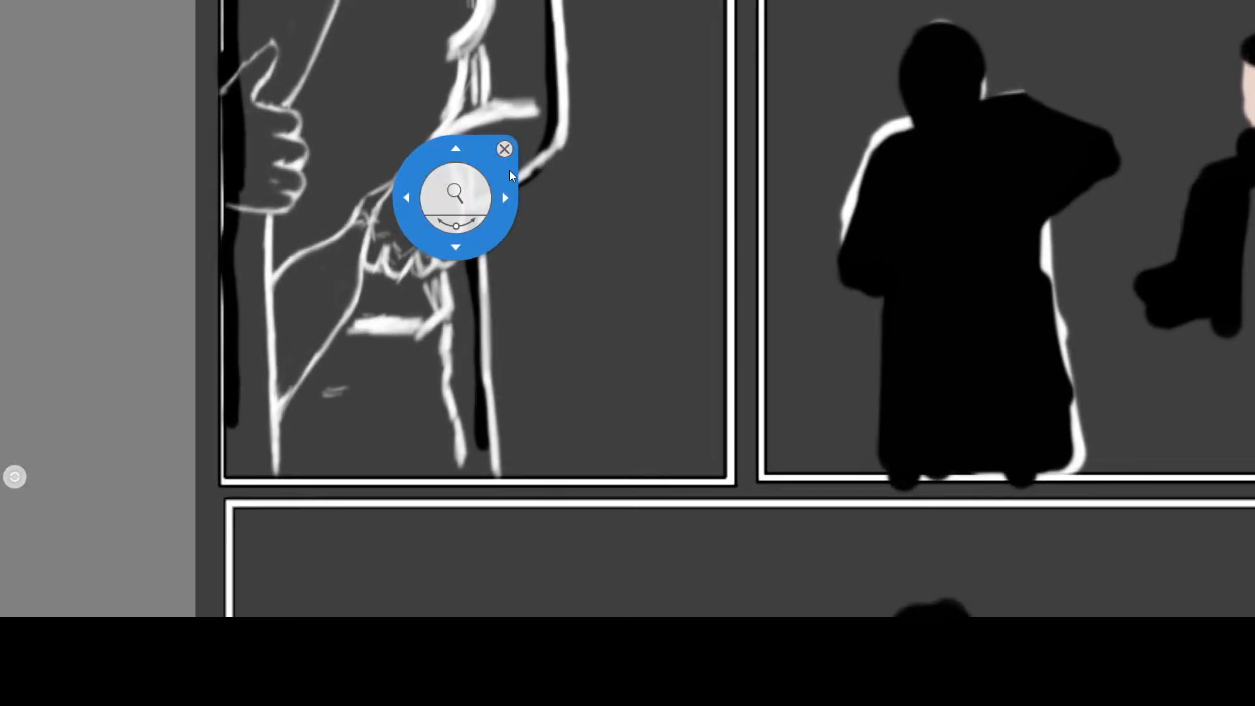
mouse_move(497, 471)
mouse_down()
mouse_move(245, 477)
mouse_move(229, 472)
mouse_move(228, 415)
mouse_up()
mouse_move(156, 559)
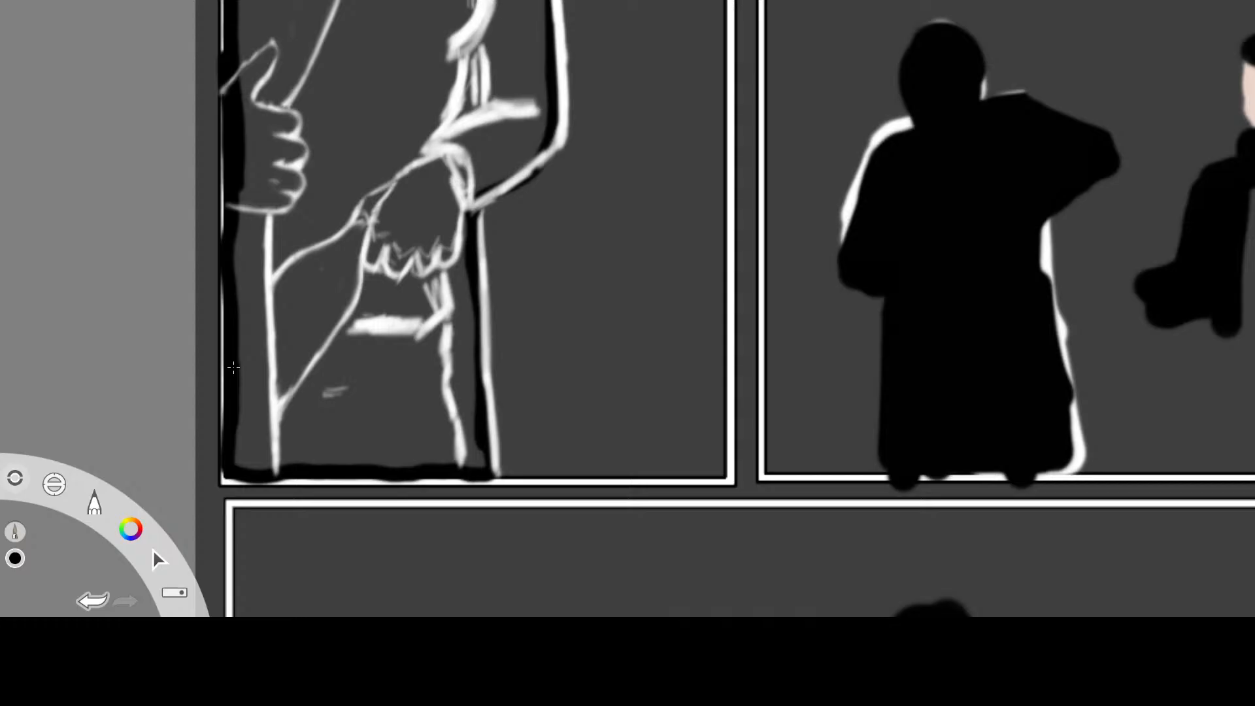
click(530, 26)
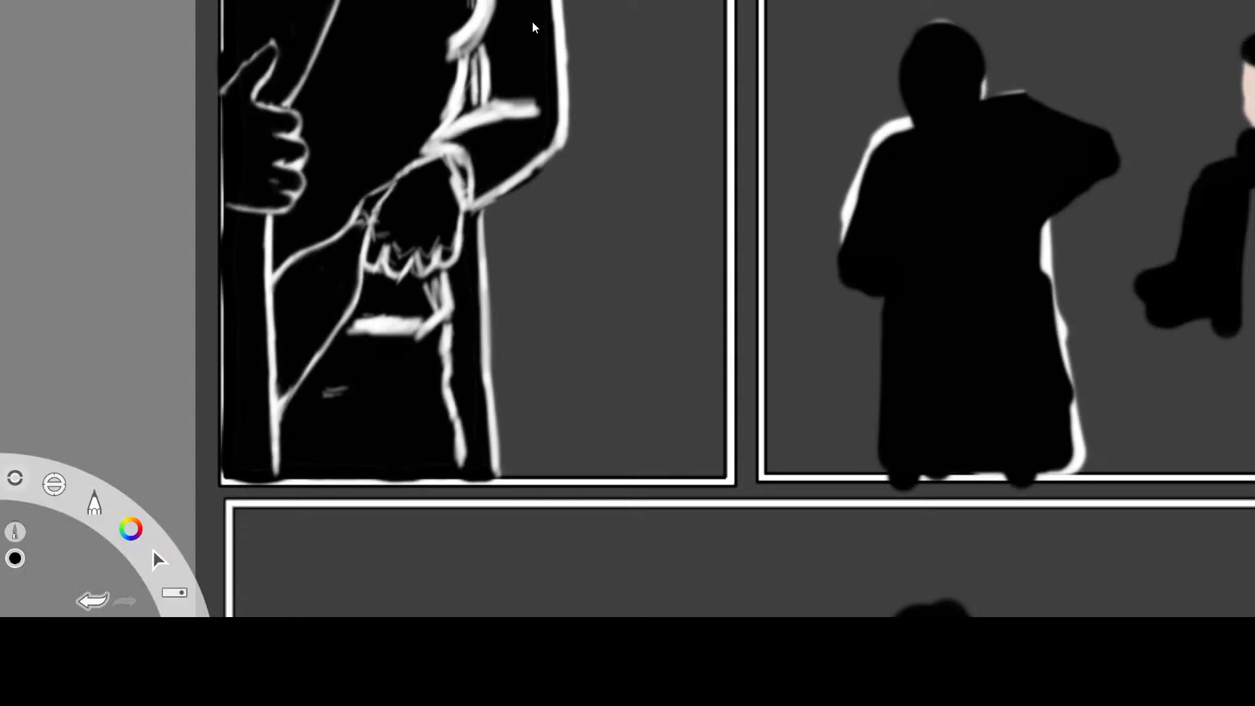
Paint black over the thick white fold lines on the figure's sleeve and inner elbow to reduce them to thin lines
key(space)
drag(597, 219, 650, 306)
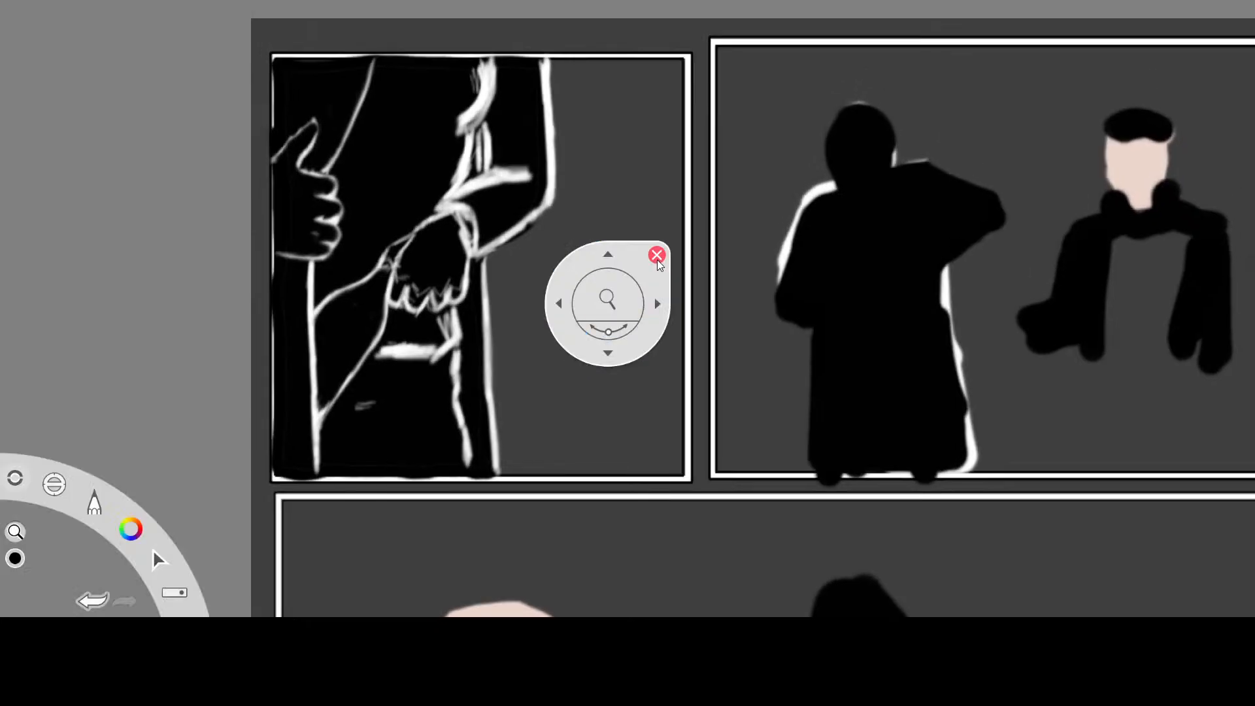
click(657, 254)
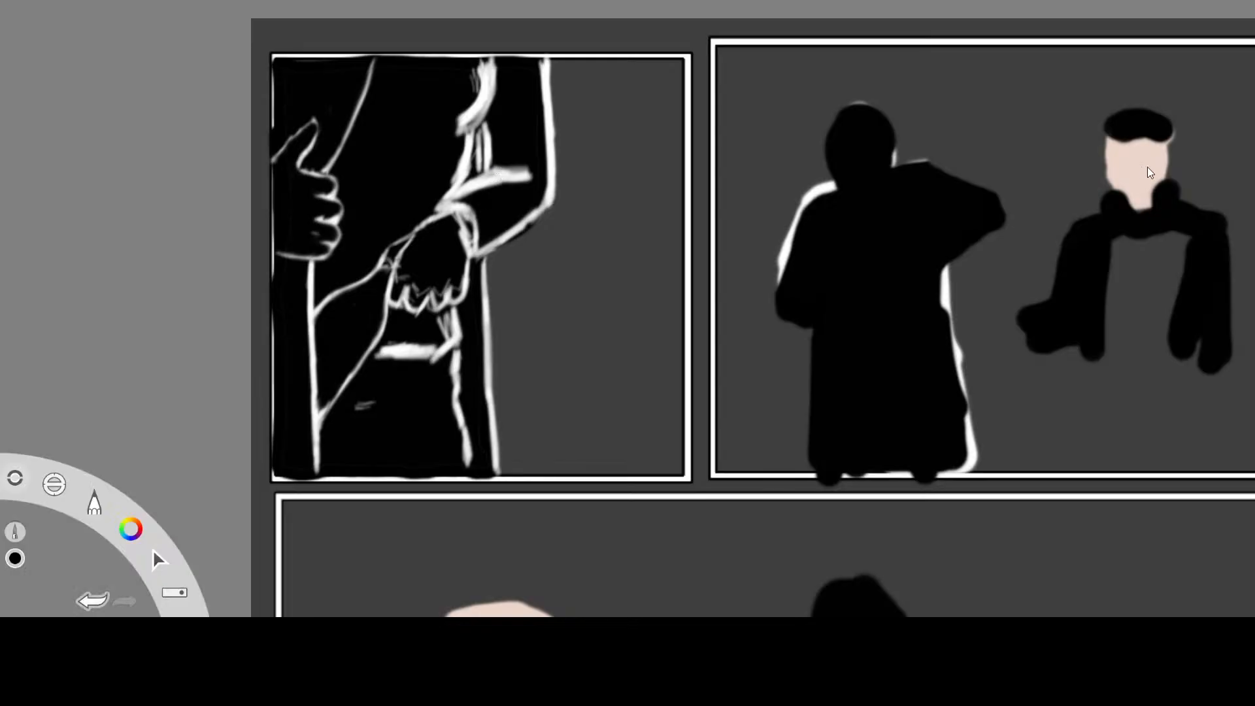
drag(473, 195, 532, 179)
drag(504, 177, 532, 175)
drag(484, 64, 477, 91)
drag(485, 60, 480, 94)
drag(484, 64, 468, 116)
mouse_move(477, 110)
mouse_down()
mouse_move(458, 133)
mouse_move(445, 196)
mouse_move(468, 133)
mouse_move(486, 170)
mouse_move(529, 176)
mouse_move(498, 166)
mouse_up()
key(ctrl+z)
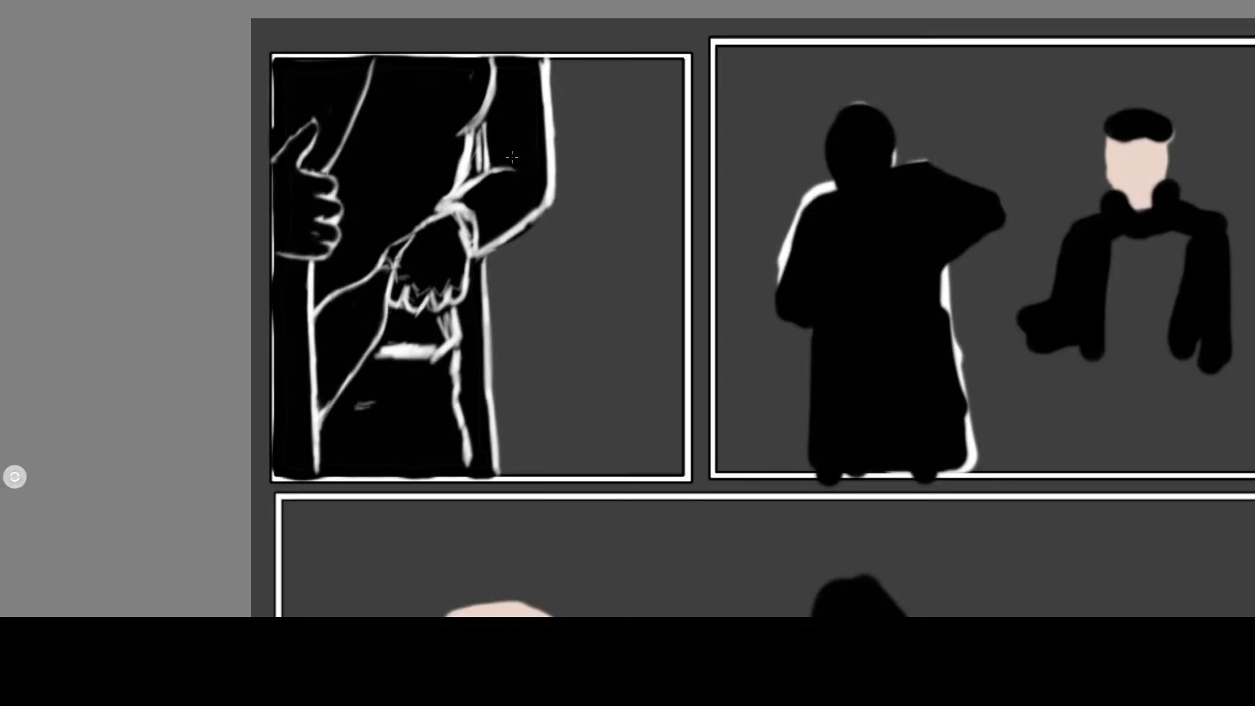
Thin the white outer sleeve contour from its inner side and trim the line beside the wrist in black
drag(541, 61, 544, 100)
mouse_move(546, 116)
mouse_down()
mouse_move(535, 94)
mouse_move(548, 175)
mouse_up()
drag(467, 204, 481, 243)
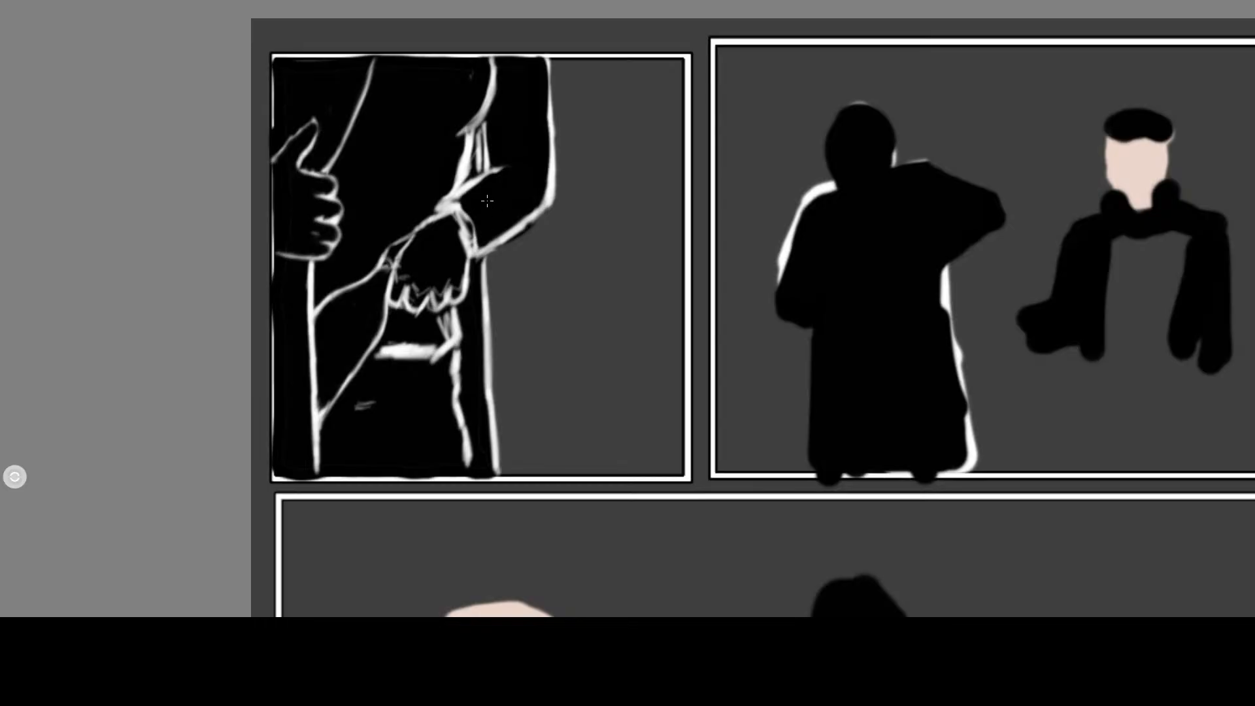
key(Tab)
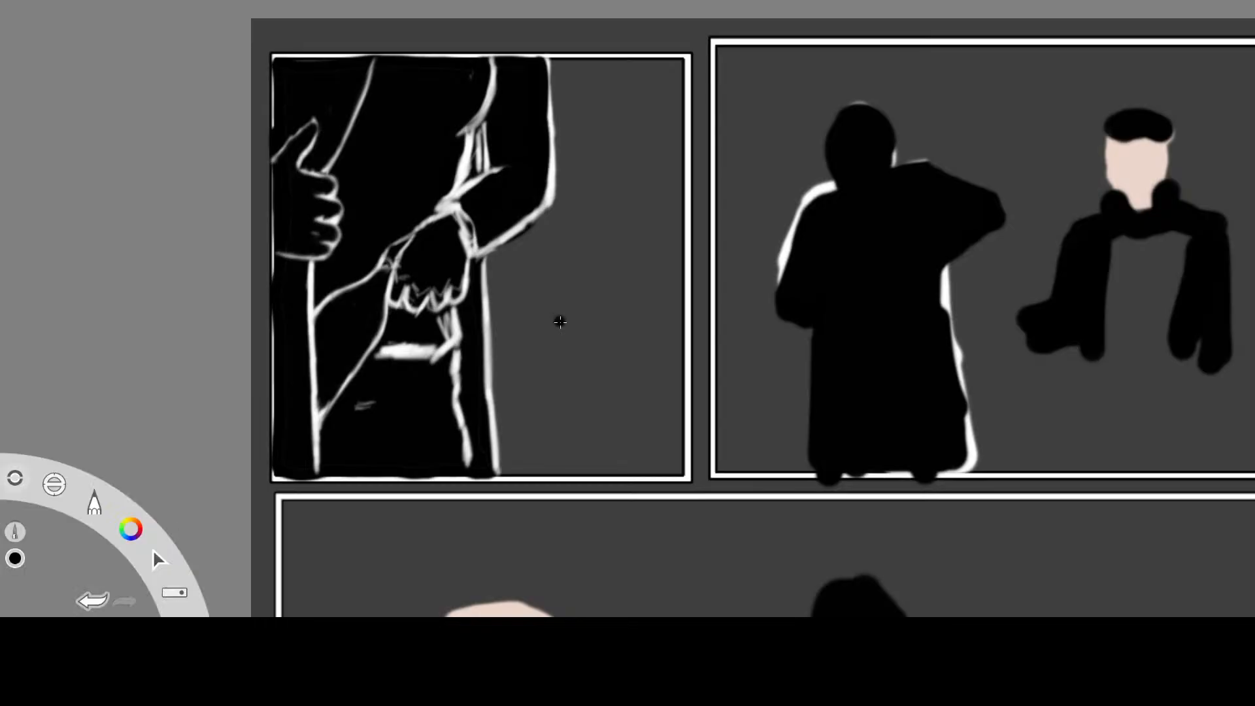
Widen the upper-left figure's sleeve with black strokes so the elbow bulges outward over the old white contour
key(space)
drag(600, 286, 646, 392)
click(656, 361)
key(Tab)
key(Tab)
mouse_move(542, 246)
mouse_down()
mouse_move(534, 214)
mouse_move(540, 278)
mouse_up()
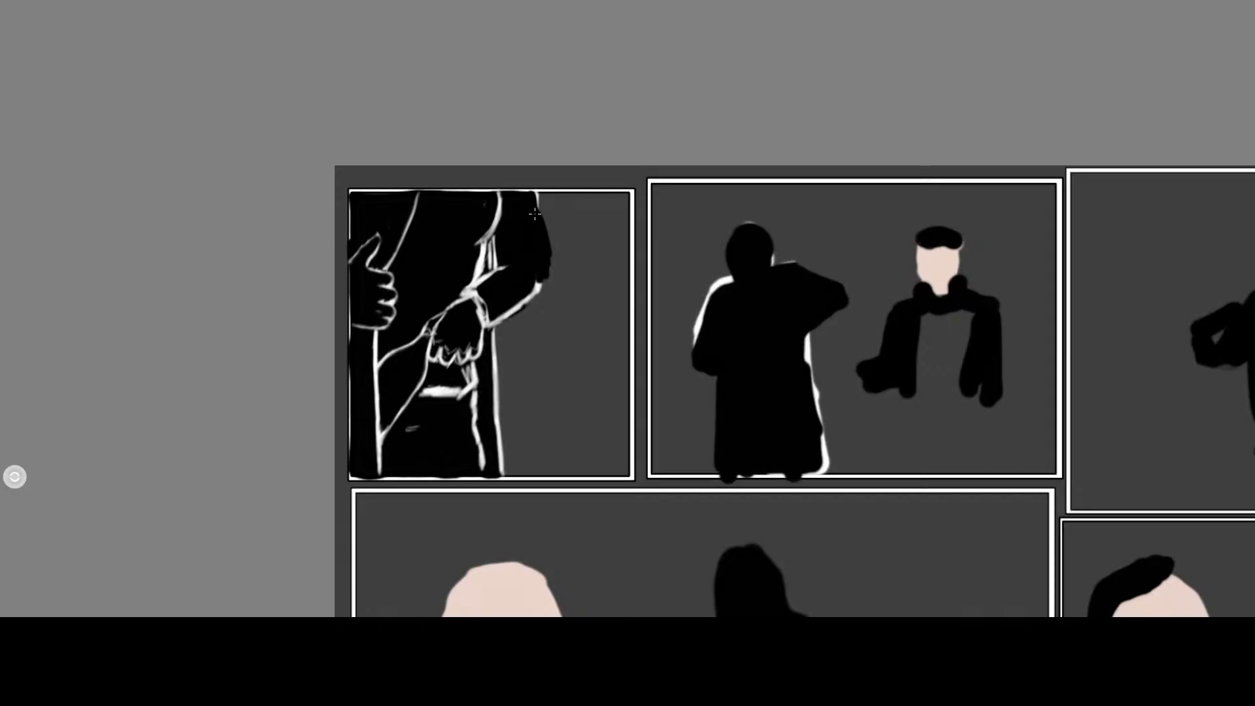
mouse_move(534, 214)
mouse_down()
mouse_move(531, 199)
mouse_move(553, 269)
mouse_up()
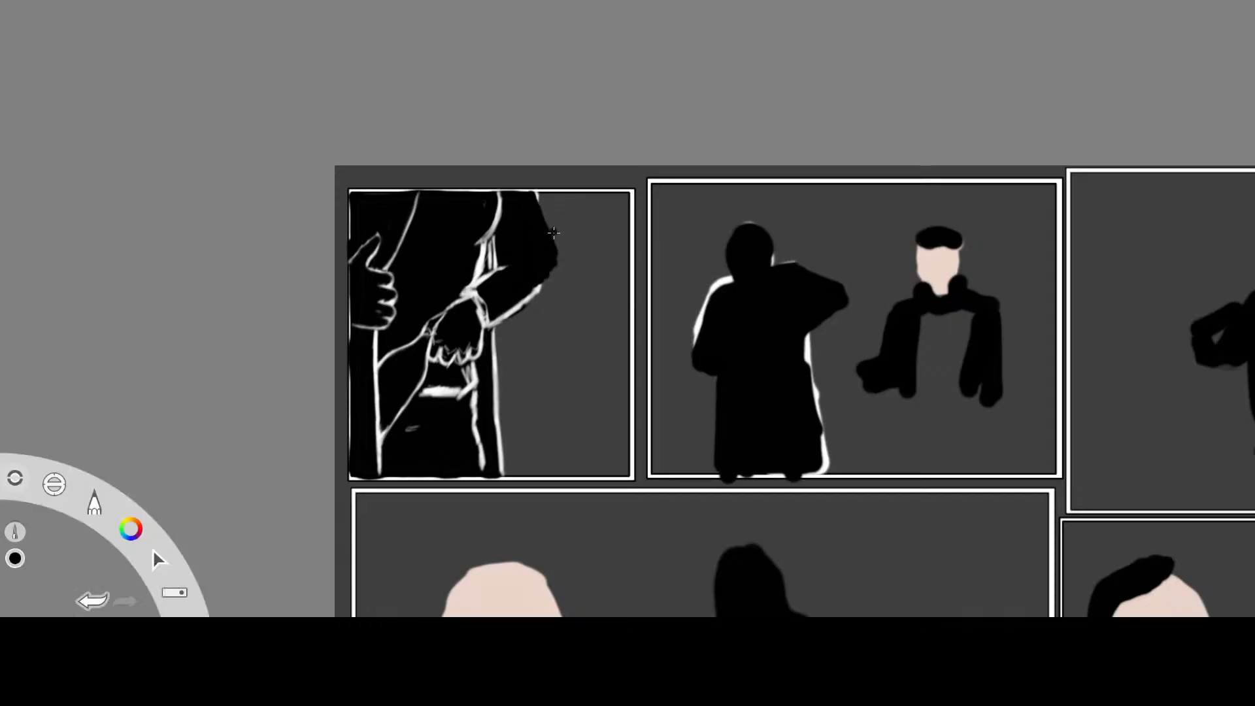
click(594, 177)
key(ctrl+z)
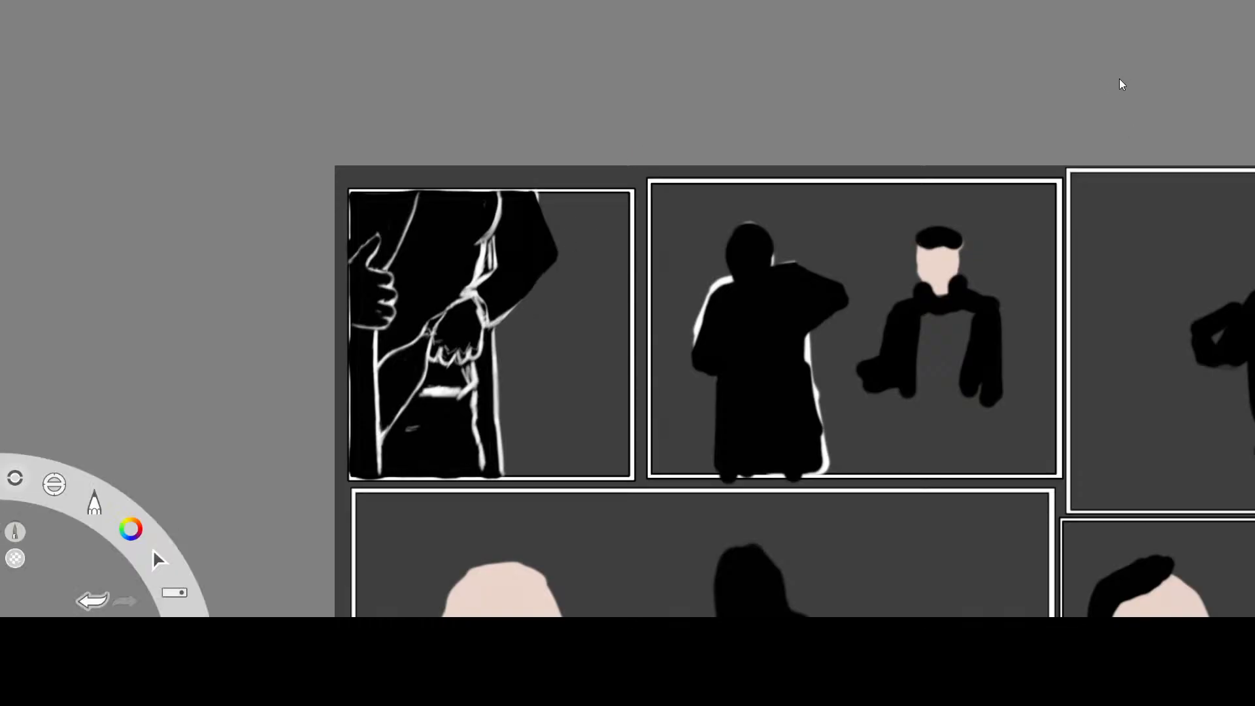
Outline the widened sleeve in white from the panel's upper edge past the elbow and add a white fold at the inner elbow
click(67, 227)
click(1024, 191)
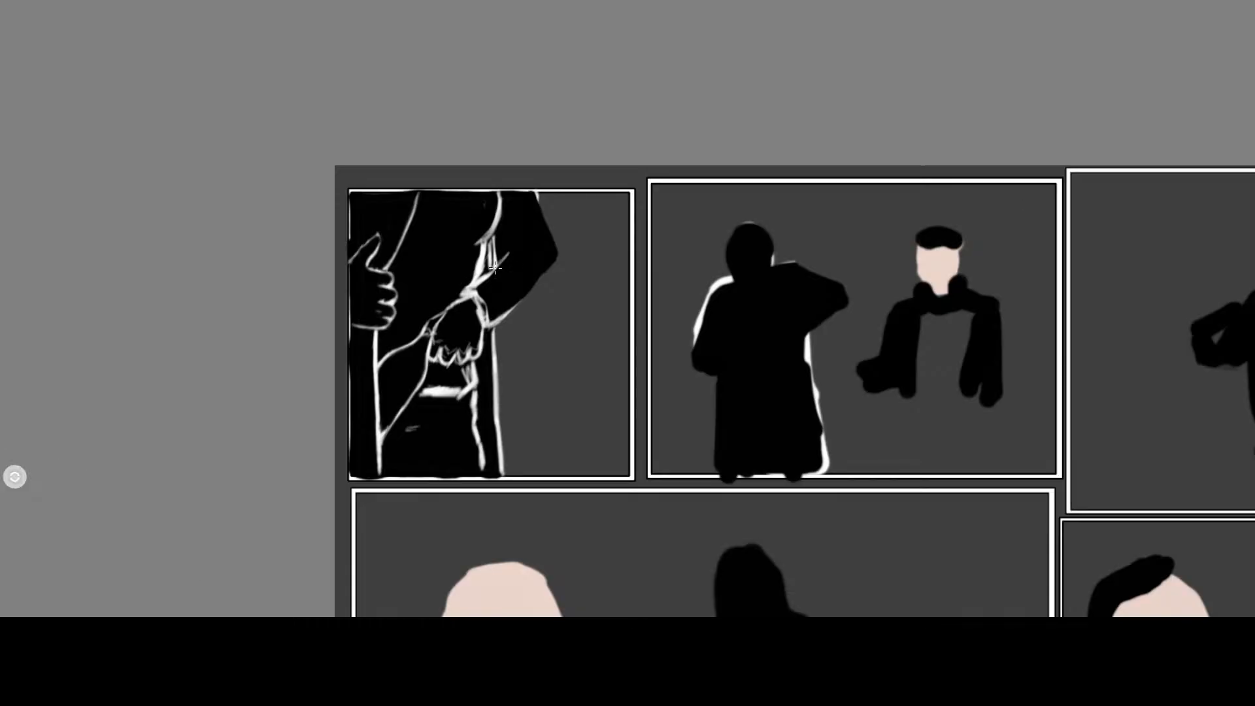
mouse_move(503, 253)
mouse_down()
mouse_move(488, 277)
mouse_move(502, 251)
mouse_move(555, 246)
mouse_move(553, 236)
mouse_move(553, 265)
mouse_move(523, 306)
mouse_up()
drag(542, 210, 554, 234)
mouse_move(531, 188)
mouse_down()
mouse_move(545, 222)
mouse_move(538, 206)
mouse_up()
drag(503, 250, 526, 240)
key(Tab)
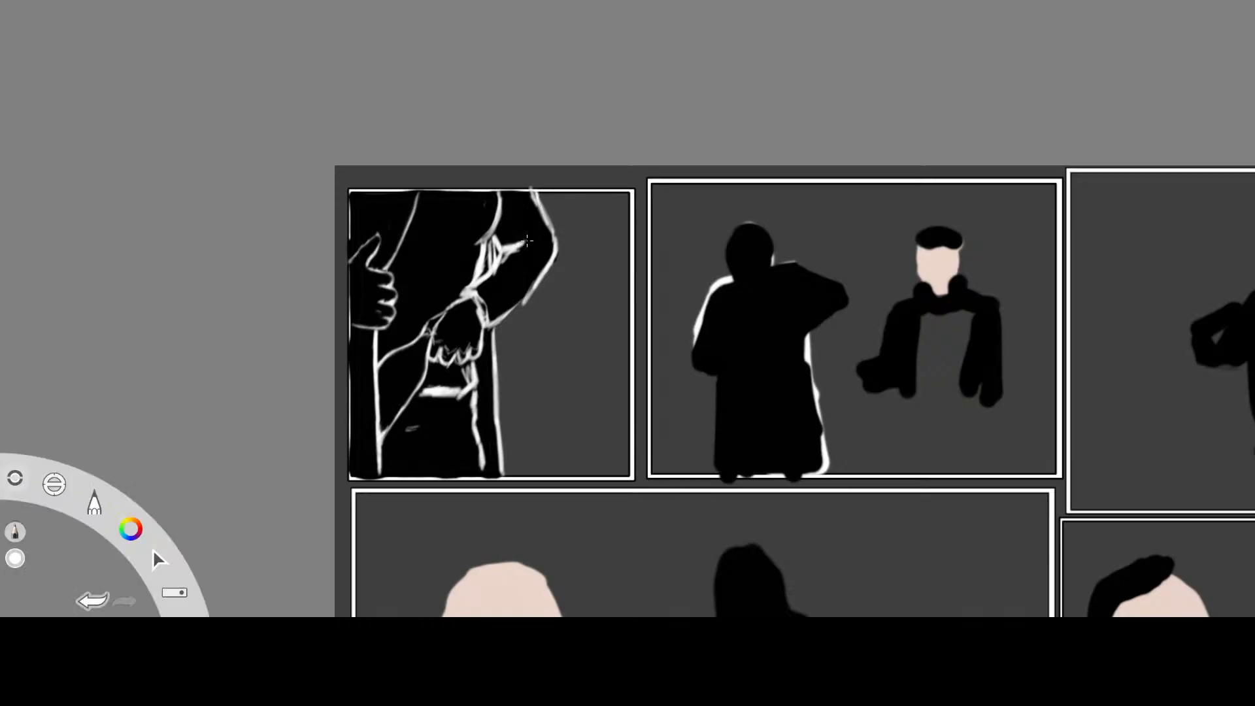
Trim the new white inner-elbow fold to a taper with black strokes
click(1120, 255)
key(Tab)
drag(530, 248, 489, 283)
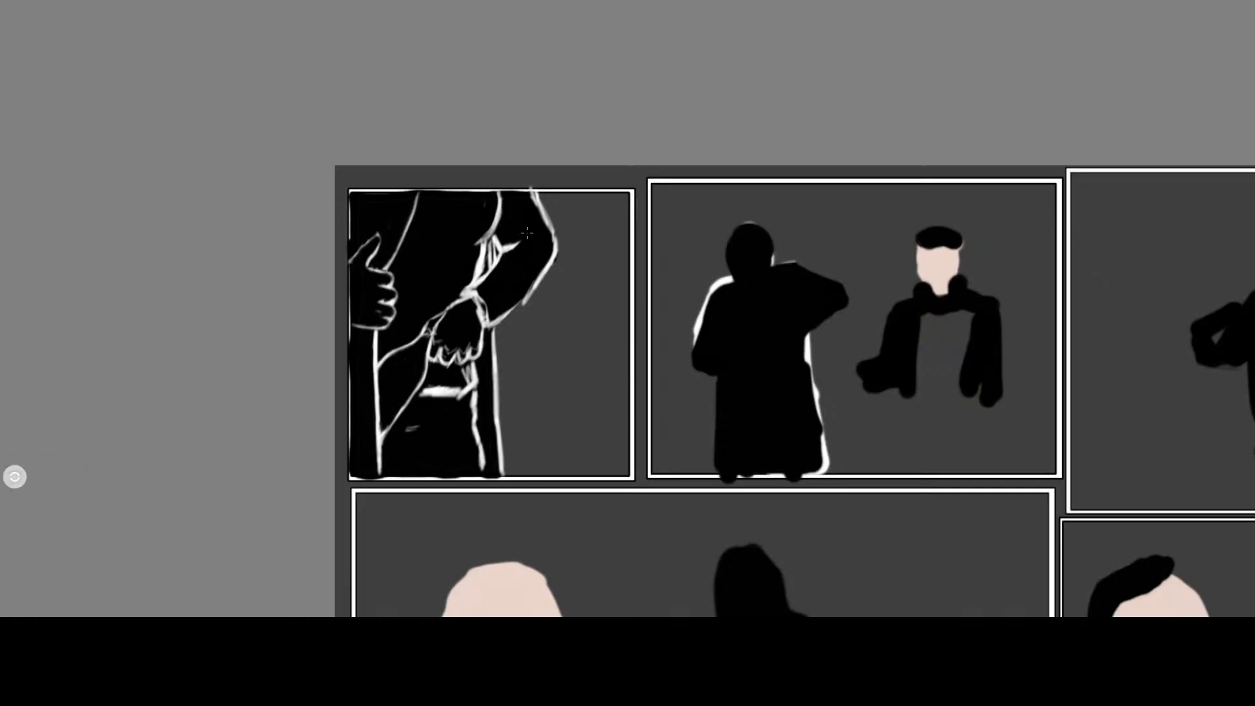
key(Tab)
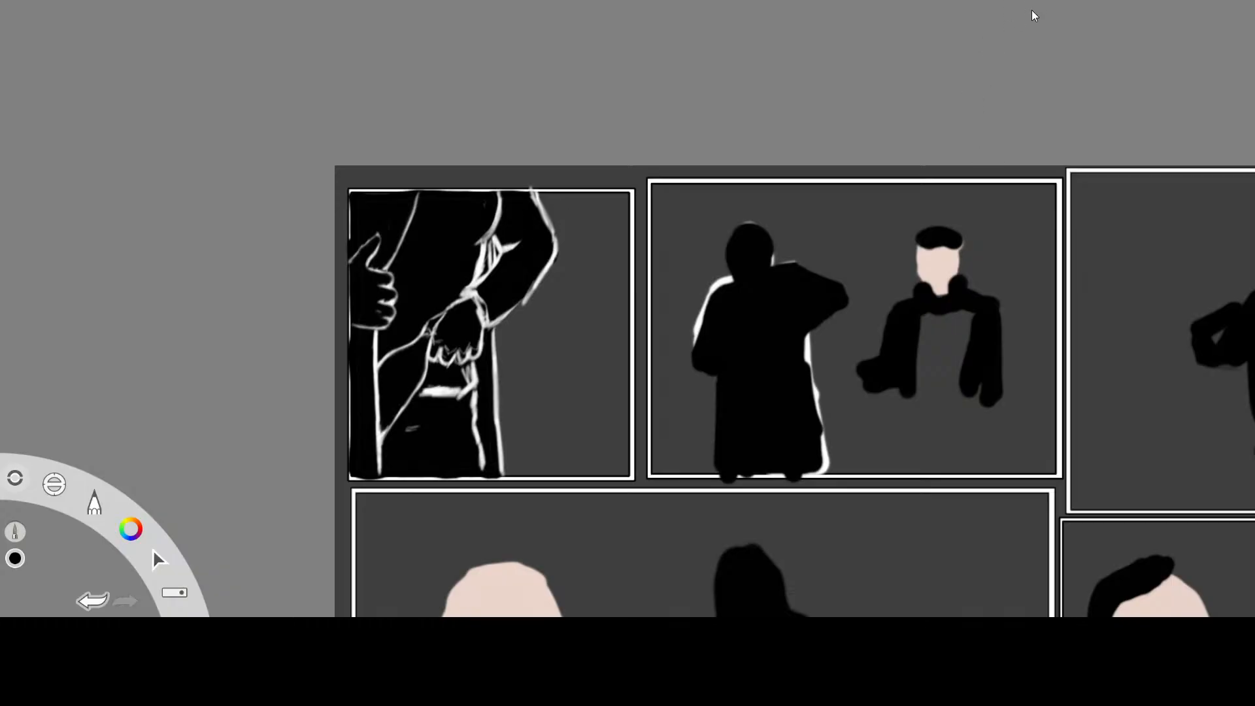
Erase the excess along the outside of the sleeve and redraw its white contour from the elbow to the wrist
key(e)
drag(538, 191, 559, 252)
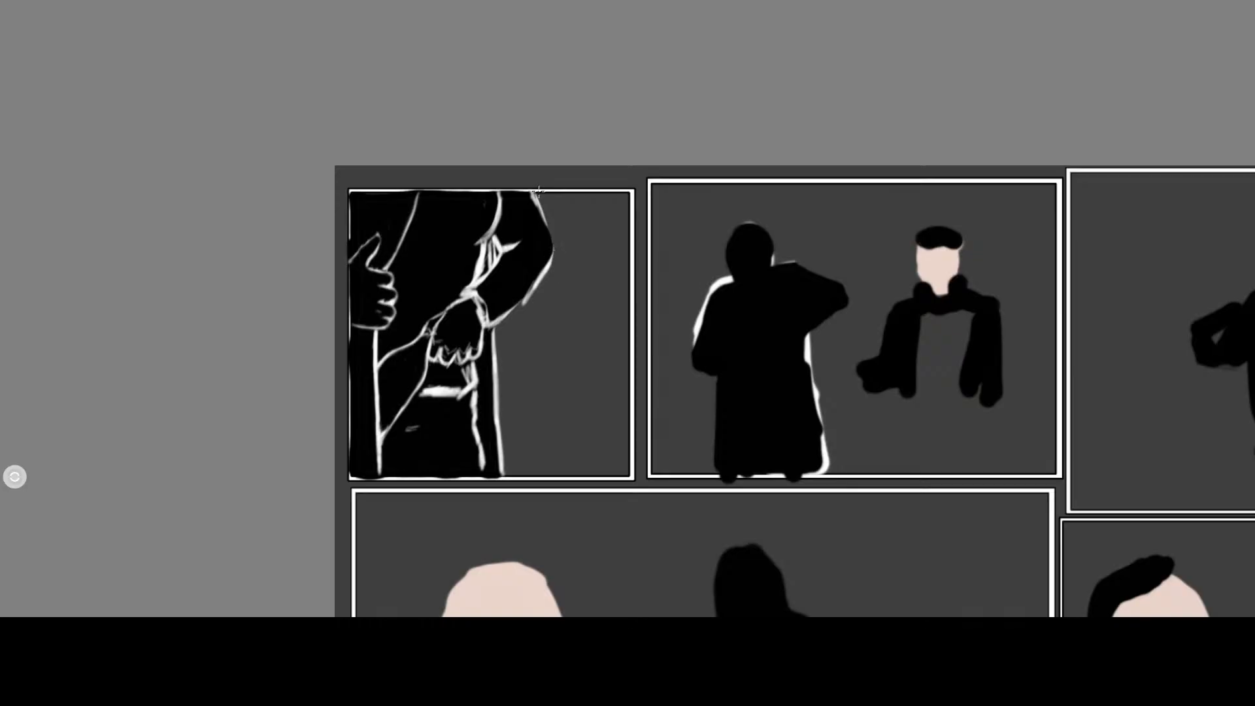
drag(529, 307, 557, 264)
key(c)
mouse_move(552, 247)
mouse_down()
mouse_move(537, 286)
mouse_move(490, 331)
mouse_move(471, 302)
mouse_move(490, 330)
mouse_up()
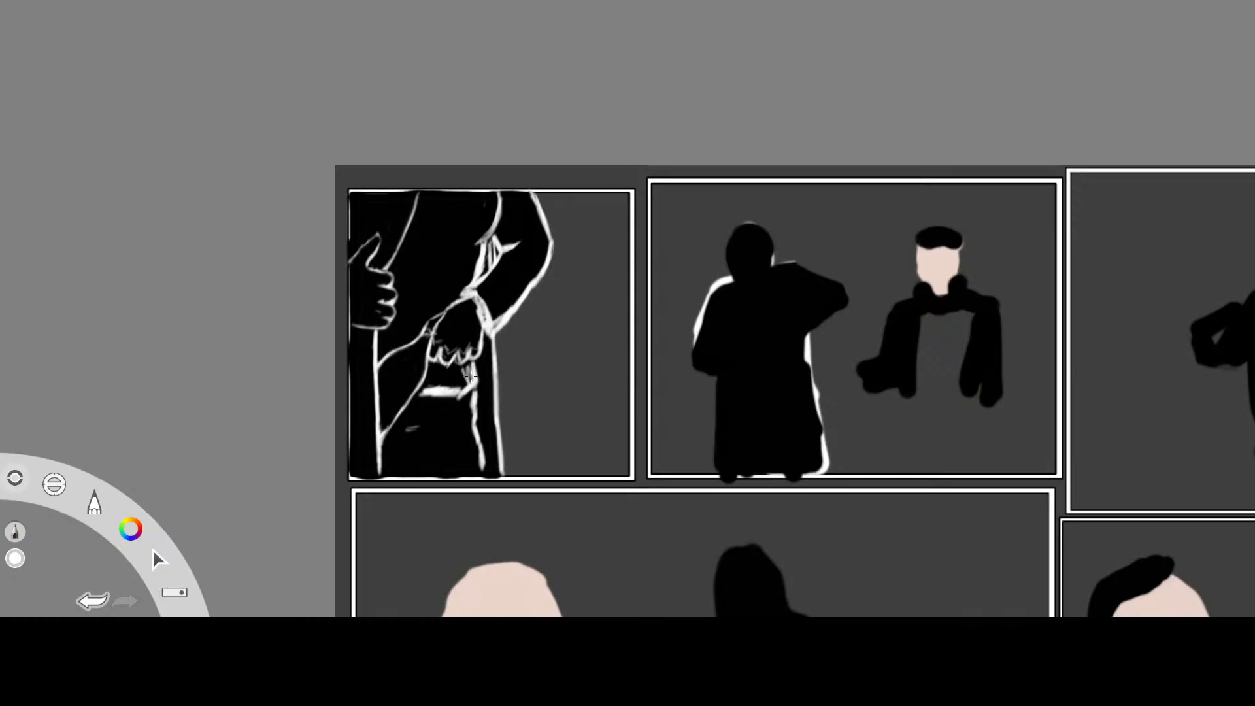
Paint white fold lines and highlights on the clothing below the gripping hand, down to the panel's lower edge
mouse_move(458, 395)
mouse_down()
mouse_move(462, 407)
mouse_move(447, 394)
mouse_move(460, 394)
mouse_move(435, 419)
mouse_move(457, 434)
mouse_move(460, 468)
mouse_move(483, 469)
mouse_up()
mouse_move(154, 551)
drag(471, 420, 457, 437)
drag(425, 394, 444, 398)
mouse_move(157, 559)
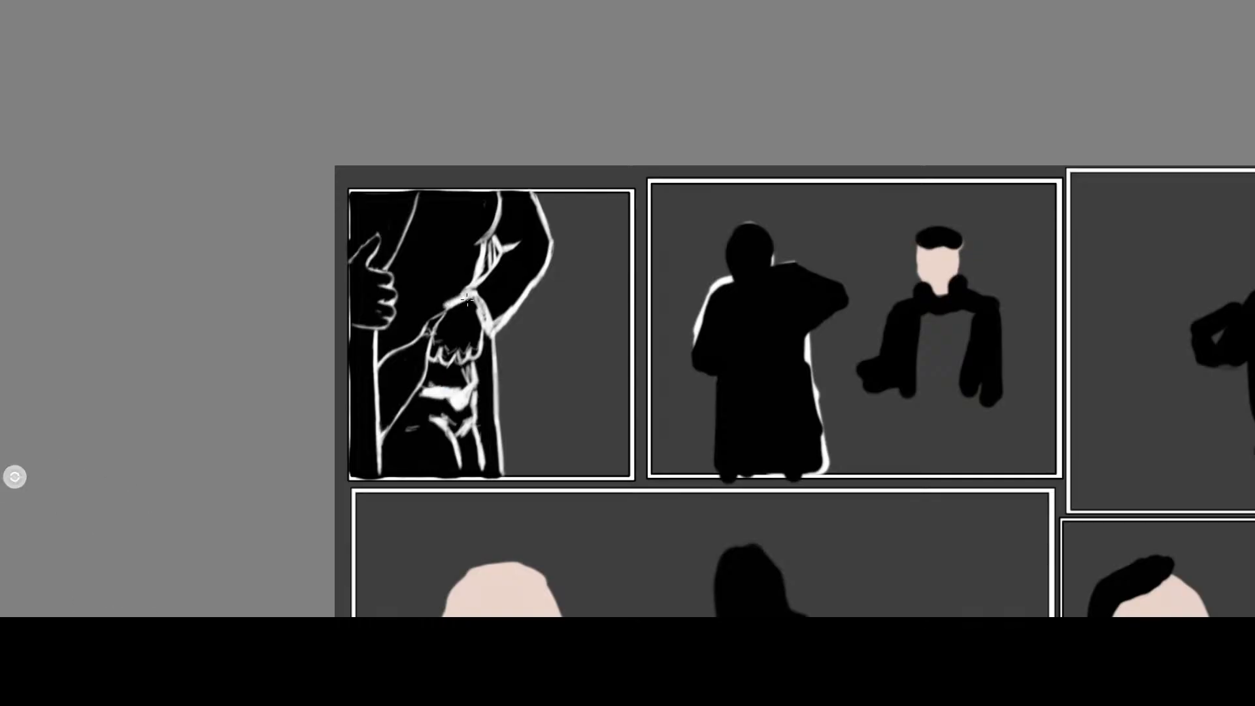
Rework the gripping hand's outline and finger lines in white and carve them thinner with black strokes
mouse_move(460, 294)
mouse_down()
mouse_move(415, 336)
mouse_move(433, 324)
mouse_move(428, 353)
mouse_move(444, 346)
mouse_move(458, 361)
mouse_up()
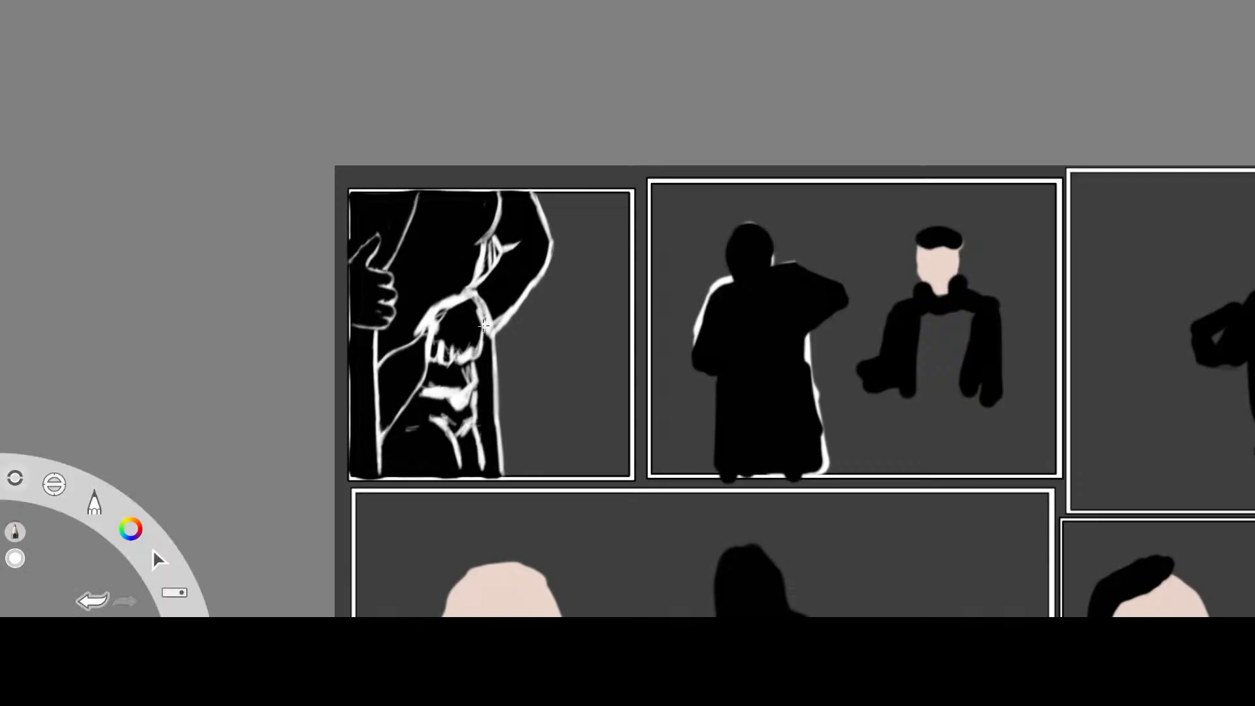
click(64, 535)
key(x)
drag(460, 302, 461, 284)
mouse_move(454, 309)
mouse_down()
mouse_move(423, 329)
mouse_move(430, 345)
mouse_move(436, 326)
mouse_move(431, 360)
mouse_move(475, 357)
mouse_up()
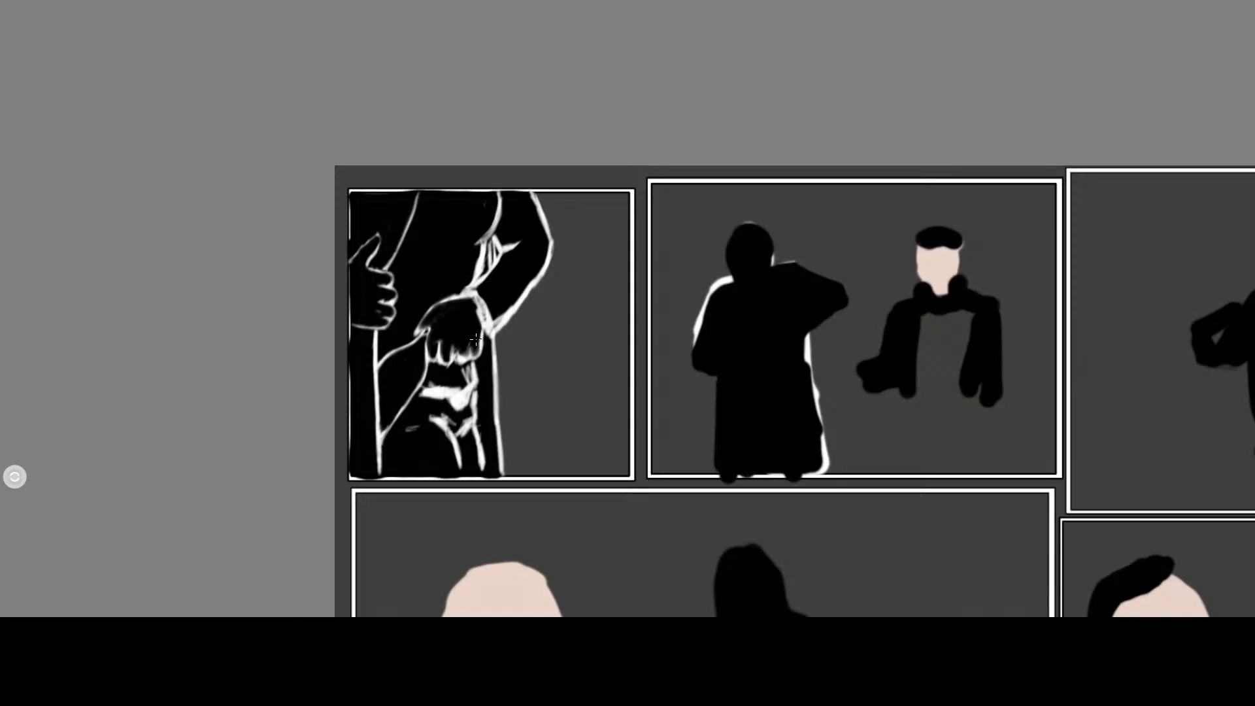
drag(458, 347, 471, 359)
drag(465, 357, 475, 364)
Refine the gripping hand's fingertip gaps and the edge beside the wrist with small brush touch-ups
click(1096, 93)
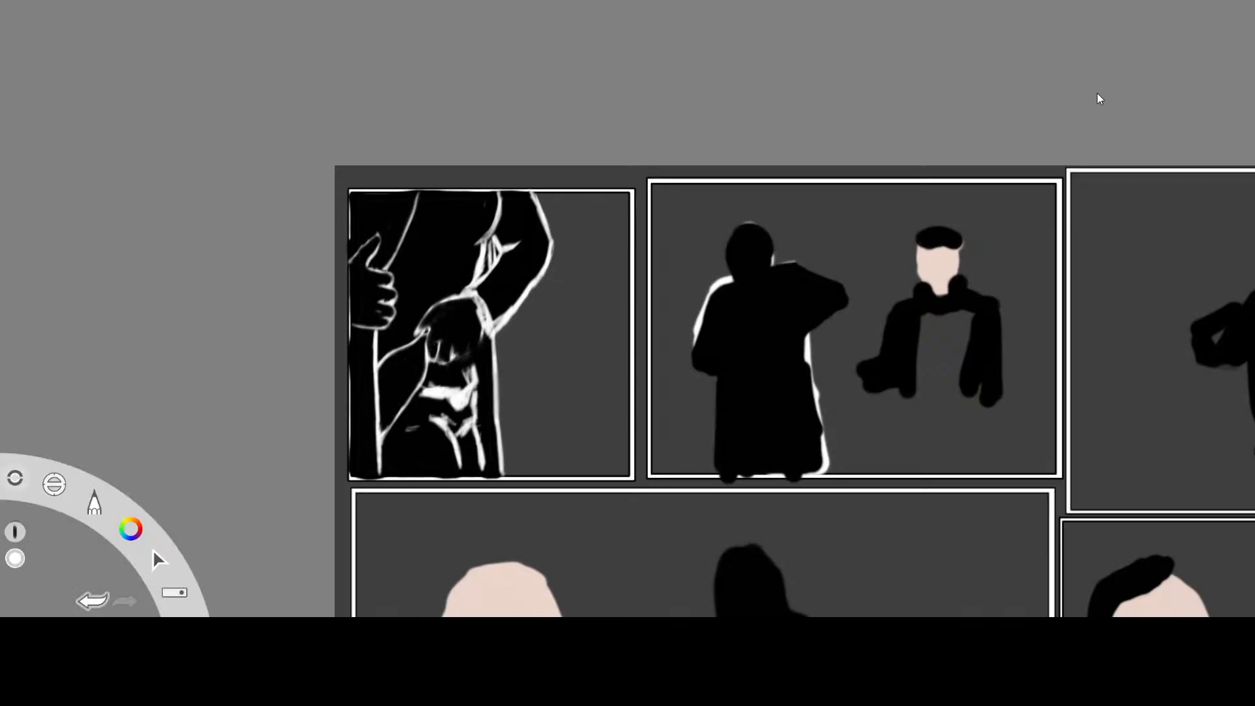
click(73, 226)
drag(443, 353, 441, 354)
click(1091, 92)
mouse_move(476, 302)
mouse_down()
mouse_move(483, 337)
mouse_move(473, 328)
mouse_up()
click(1114, 96)
drag(482, 336, 484, 326)
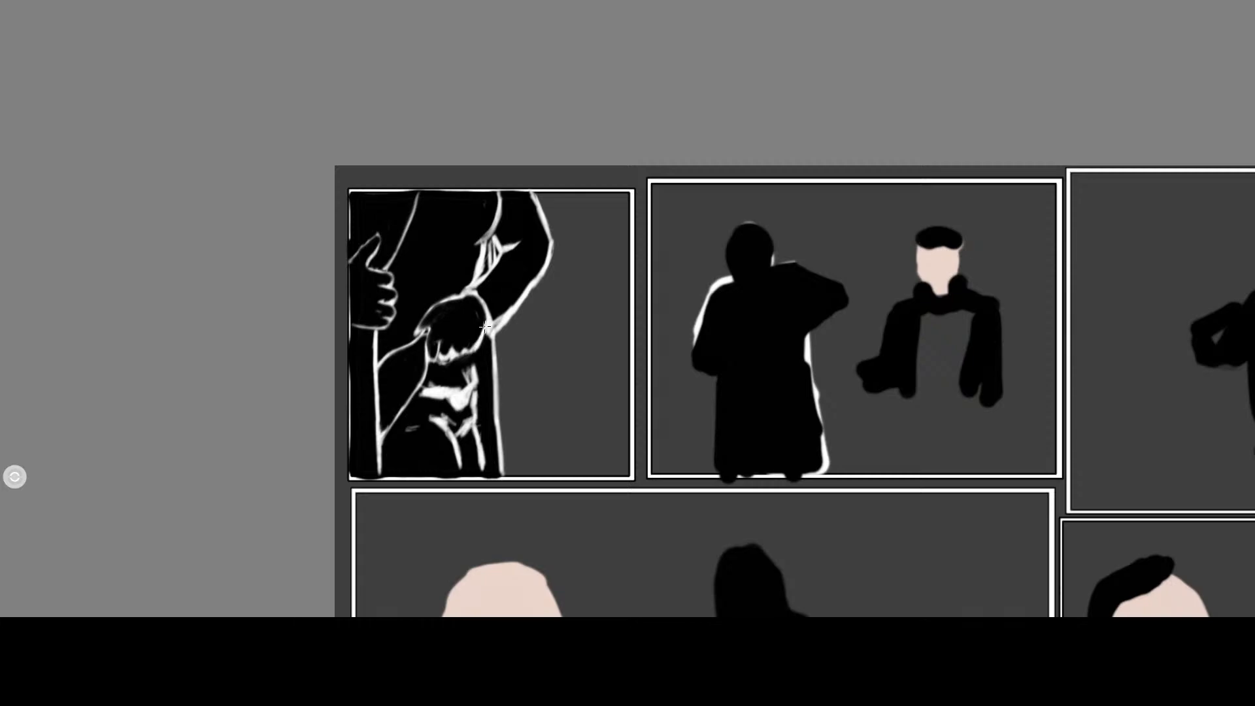
Clean up the gripping hand's knuckles and fingertips with black strokes
click(67, 539)
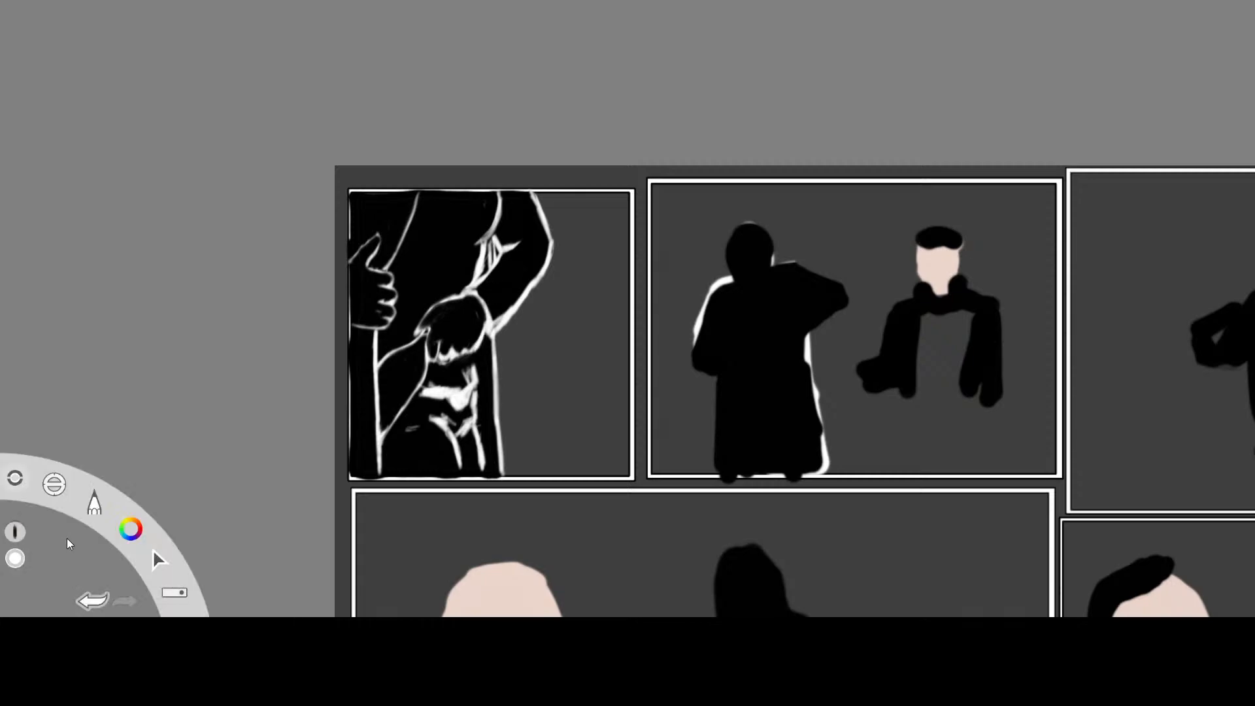
click(1080, 64)
drag(473, 346, 473, 346)
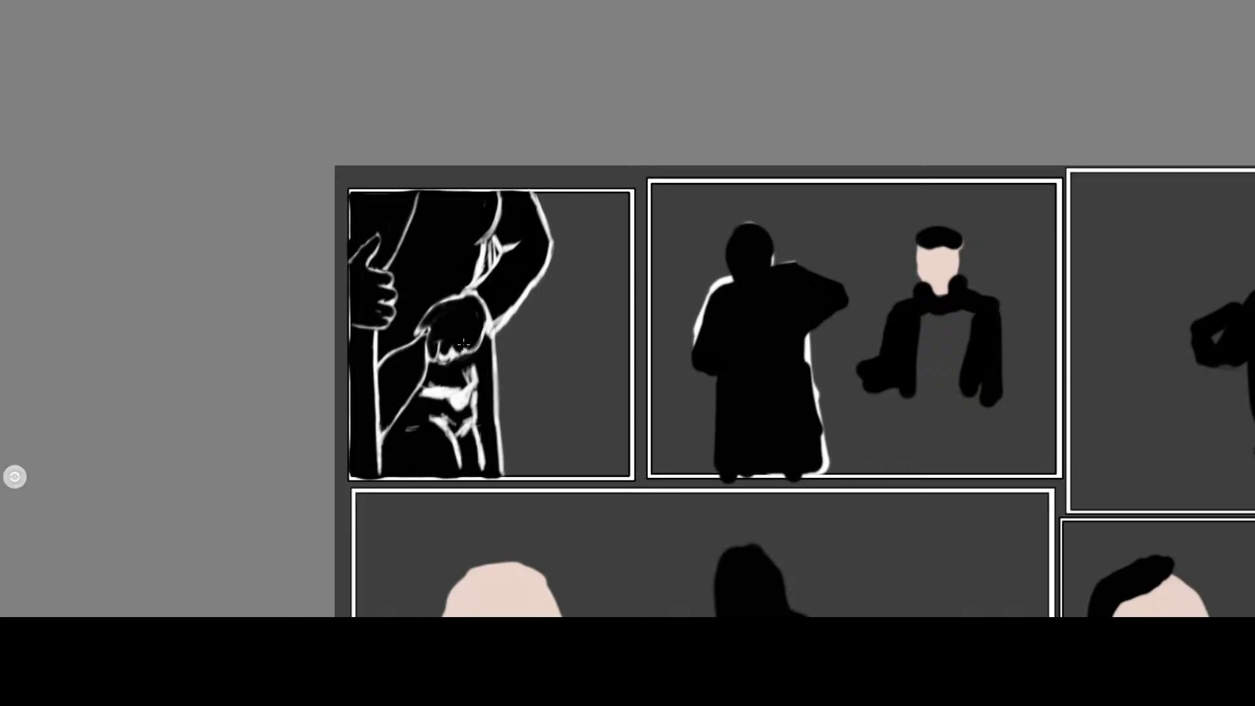
drag(486, 346, 434, 360)
click(14, 476)
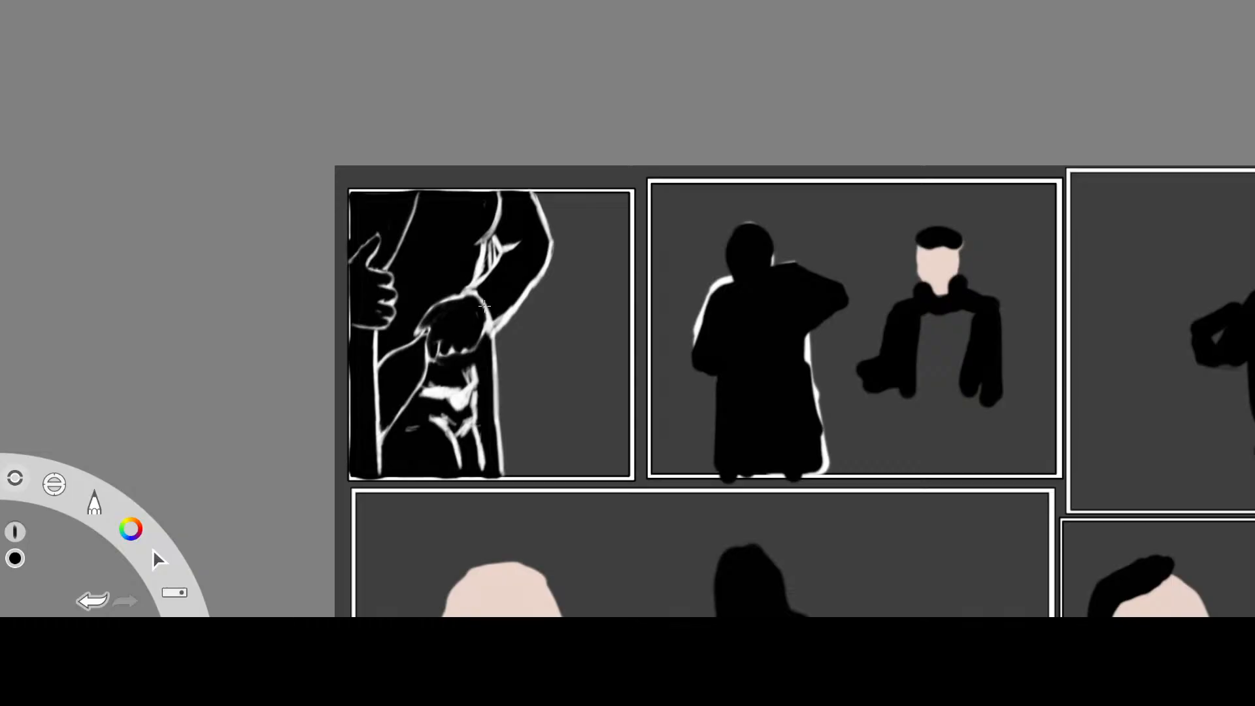
Thin the white sleeve contour from the wrist up to the panel's upper edge by erasing along its outer side
mouse_move(507, 304)
mouse_down()
mouse_move(495, 322)
mouse_move(523, 291)
mouse_move(506, 329)
mouse_move(556, 269)
mouse_move(536, 192)
mouse_up()
click(1013, 122)
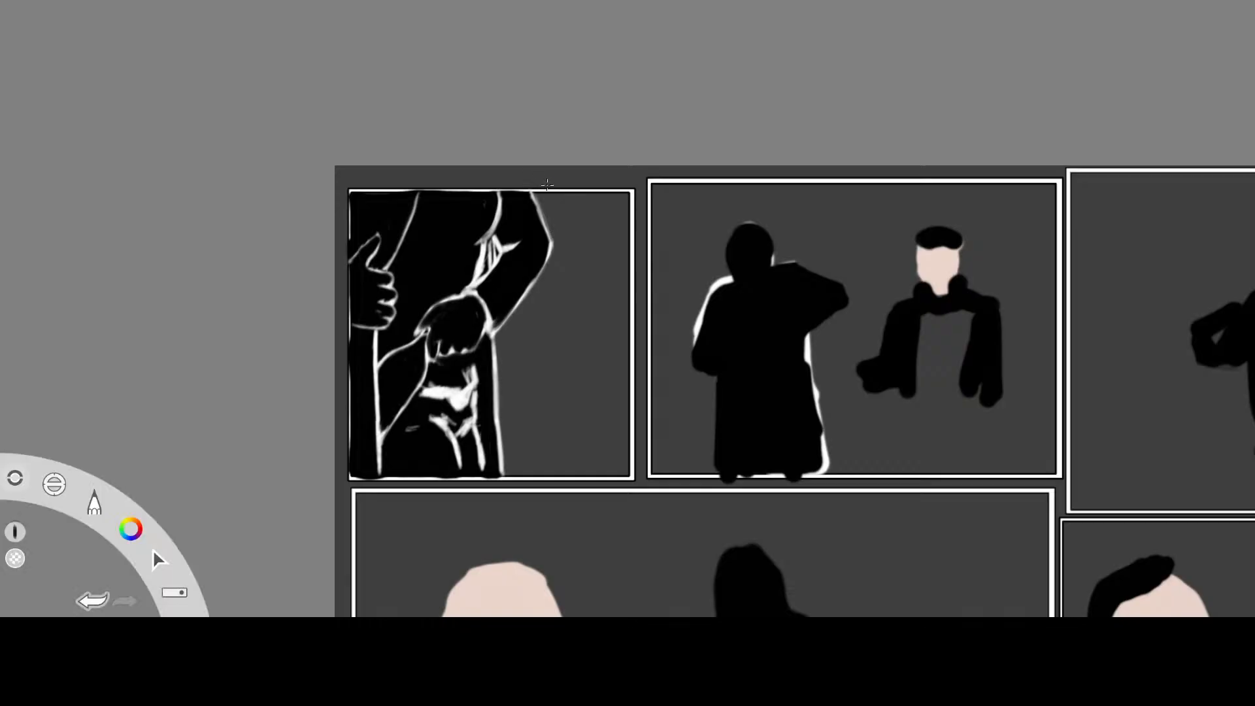
key(e)
Redraw the forearm's lower contour in white from the gripping hand to the coat edge and thin it with black
click(59, 229)
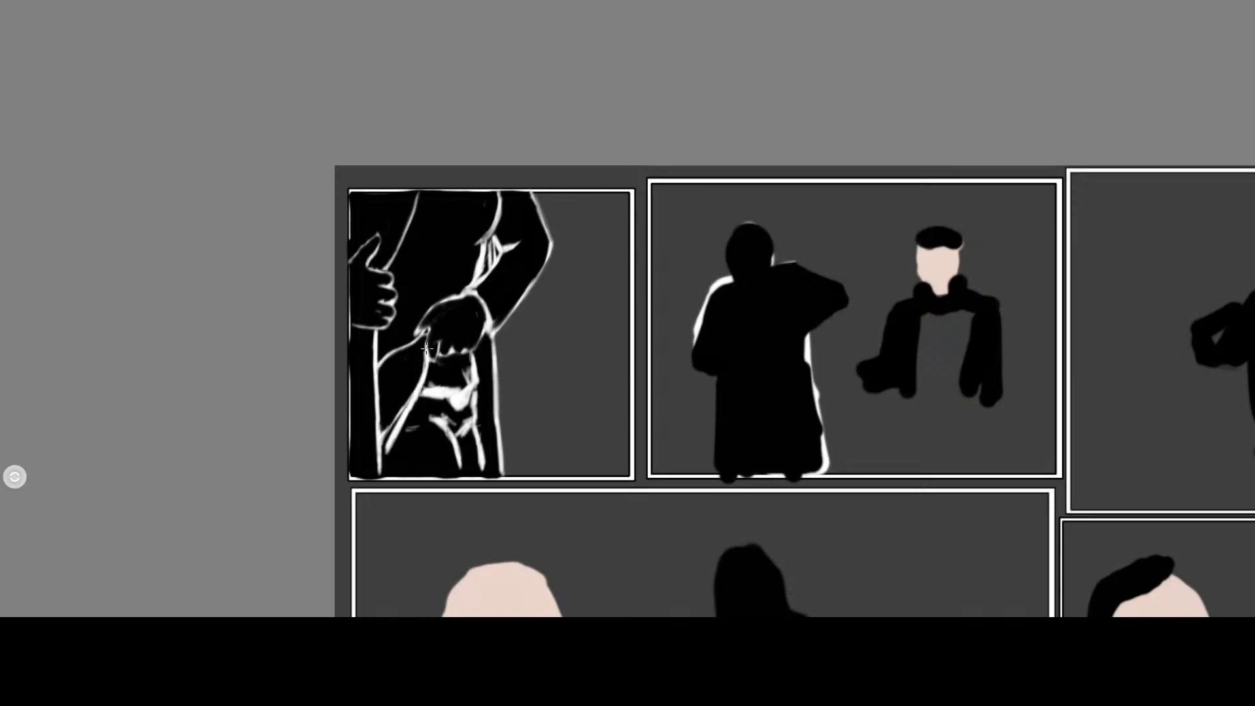
key(Tab)
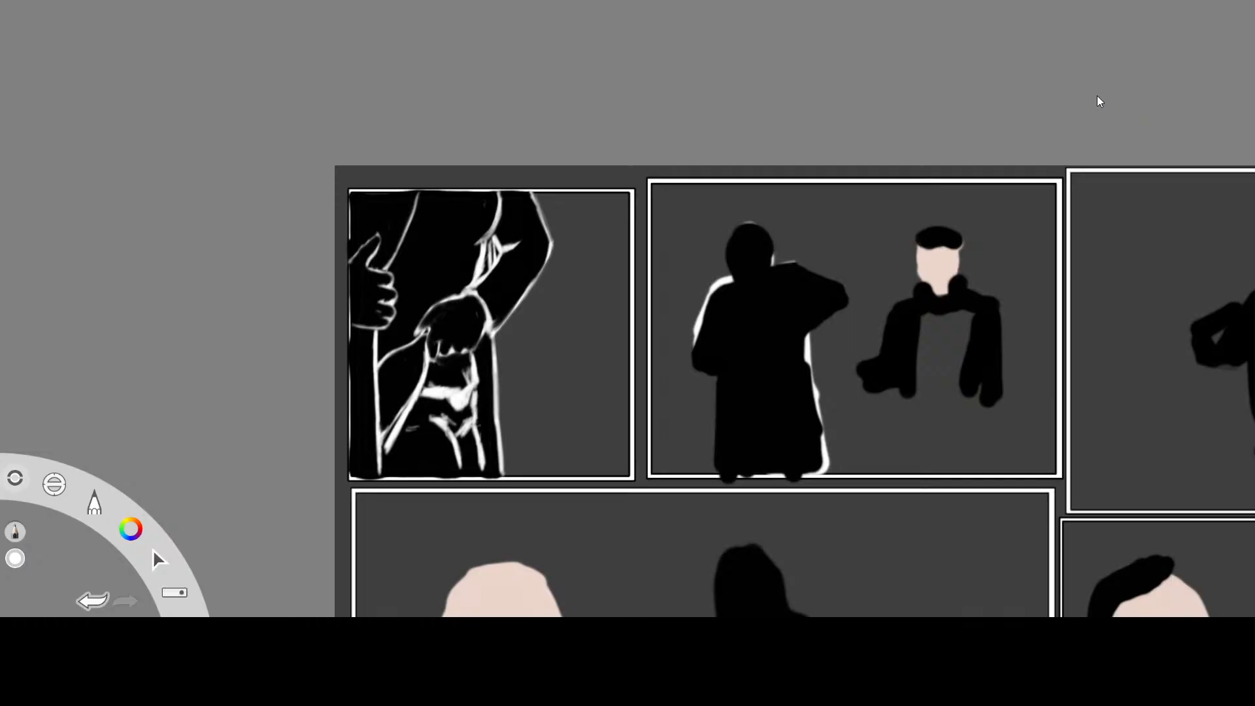
click(1097, 85)
drag(94, 503, 71, 512)
key(Tab)
drag(404, 399, 382, 444)
drag(426, 351, 418, 391)
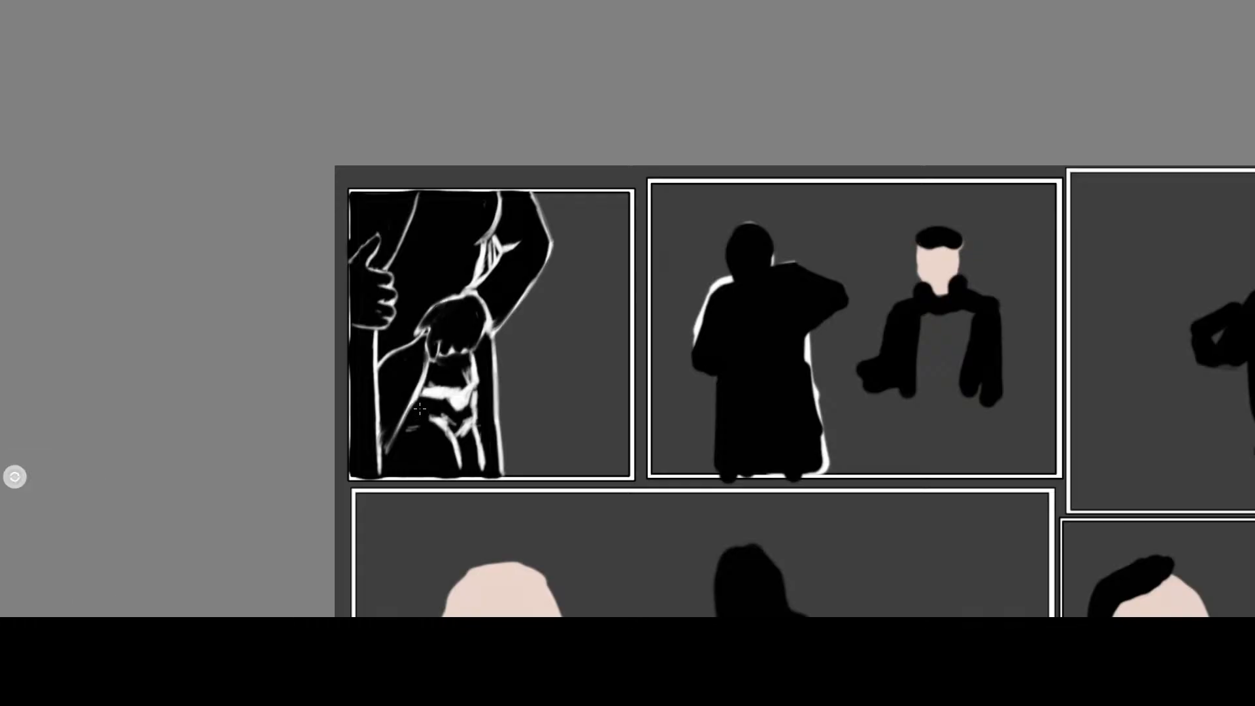
click(1100, 92)
drag(427, 382, 383, 437)
drag(414, 393, 391, 422)
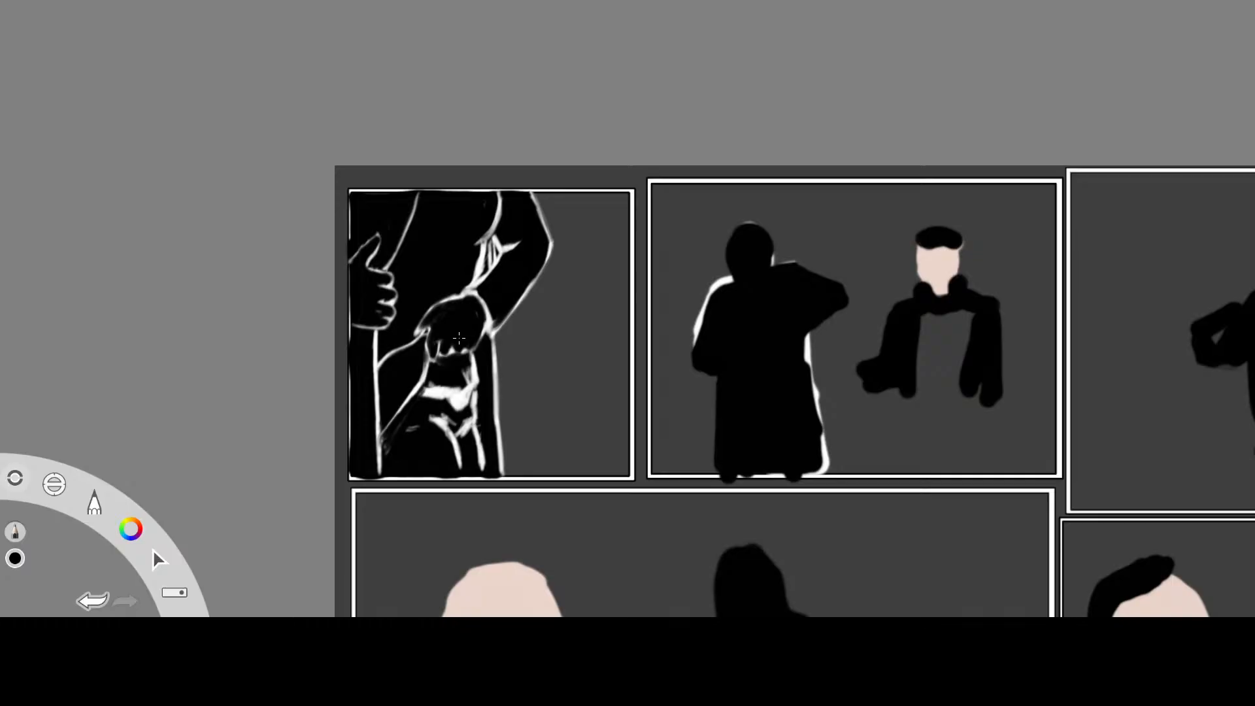
Strengthen the forearm's lower and upper contours with white strokes between the coat edge and the hand
click(1087, 95)
mouse_move(422, 376)
mouse_down()
mouse_move(381, 440)
mouse_move(429, 352)
mouse_up()
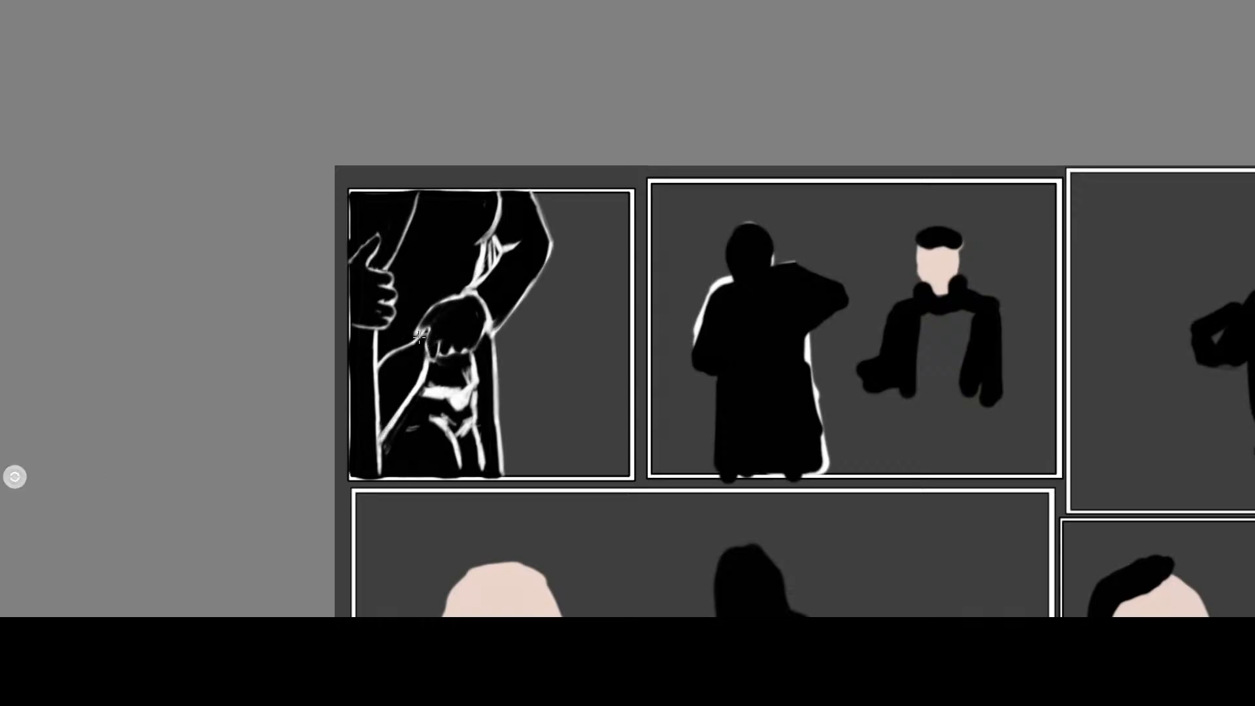
drag(379, 370, 423, 331)
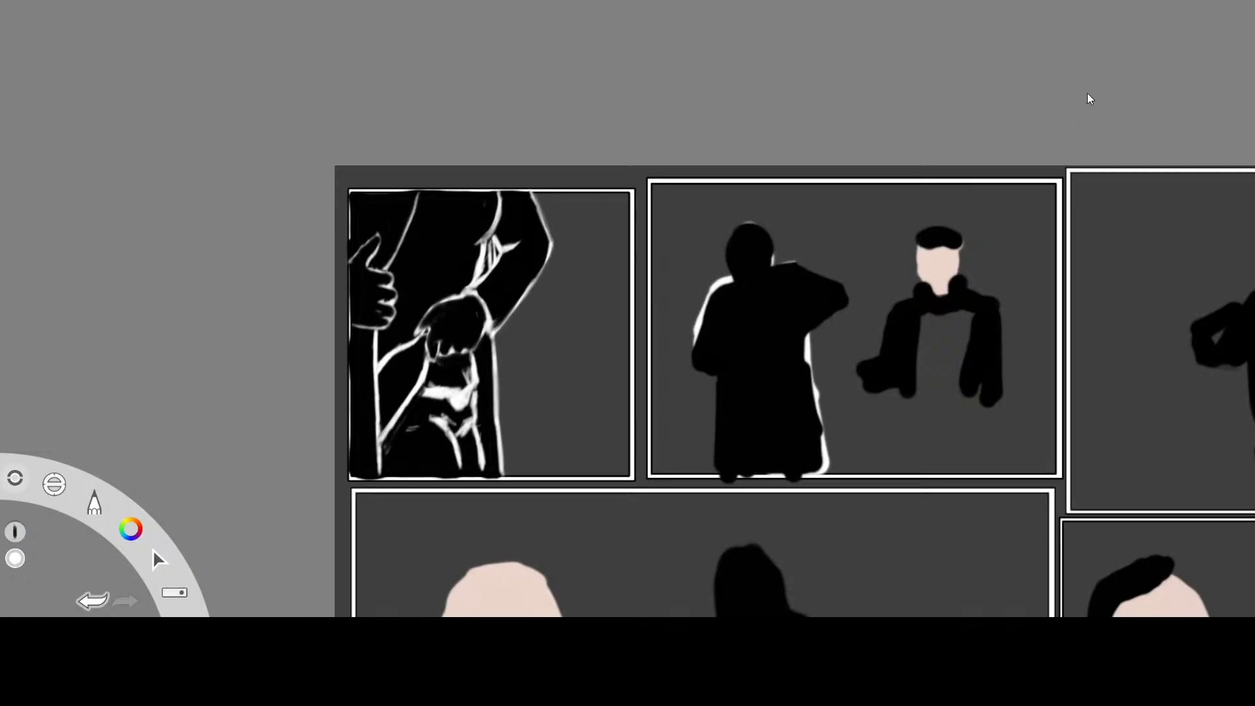
Trim the inner sides of both white forearm contours and their joins at the coat edge with black
drag(430, 376, 424, 391)
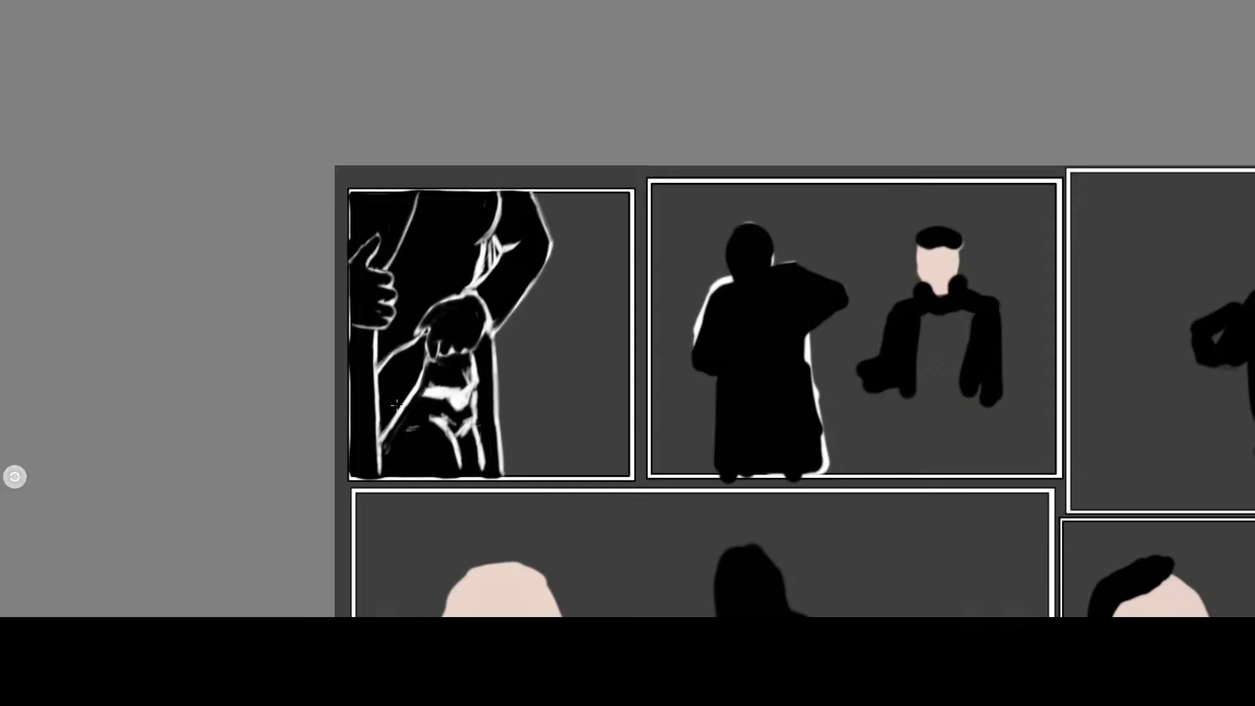
drag(423, 376, 381, 447)
mouse_move(156, 559)
mouse_move(377, 380)
mouse_down()
mouse_move(378, 437)
mouse_move(376, 377)
mouse_up()
mouse_move(158, 558)
click(1105, 89)
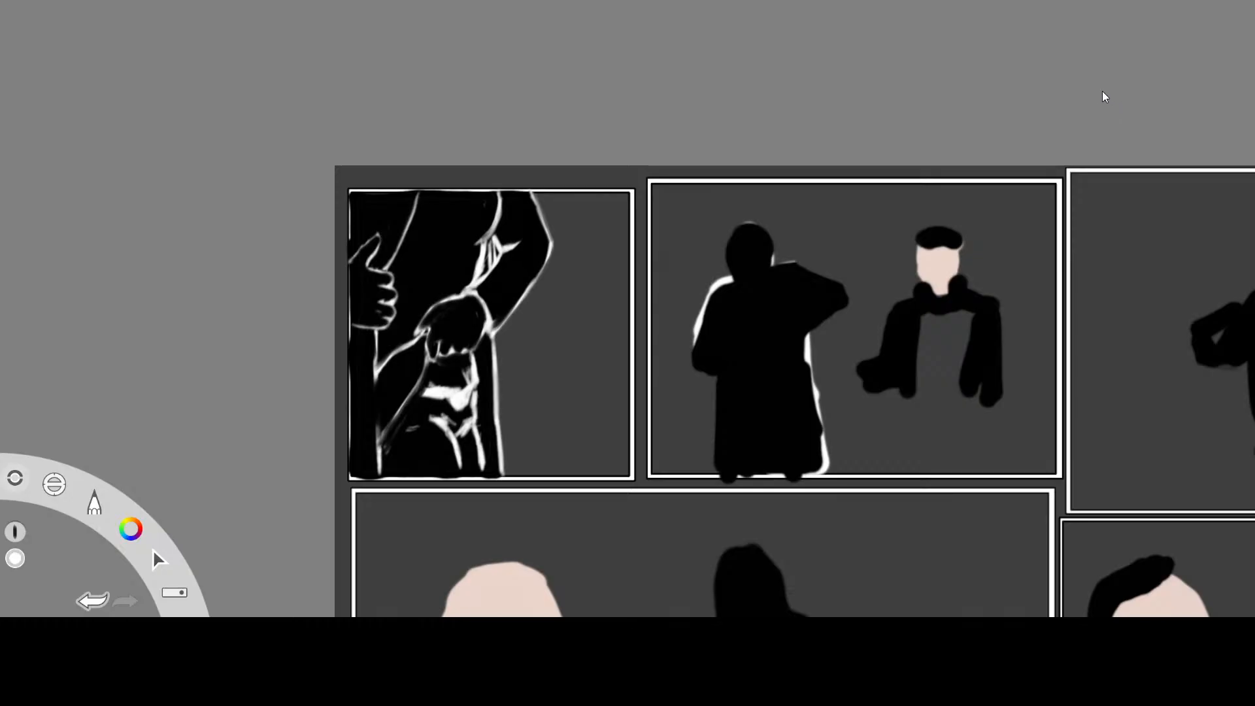
Paint white contours for the gripping forearm's lower end and the coat edge down to the first panel's lower border
click(75, 219)
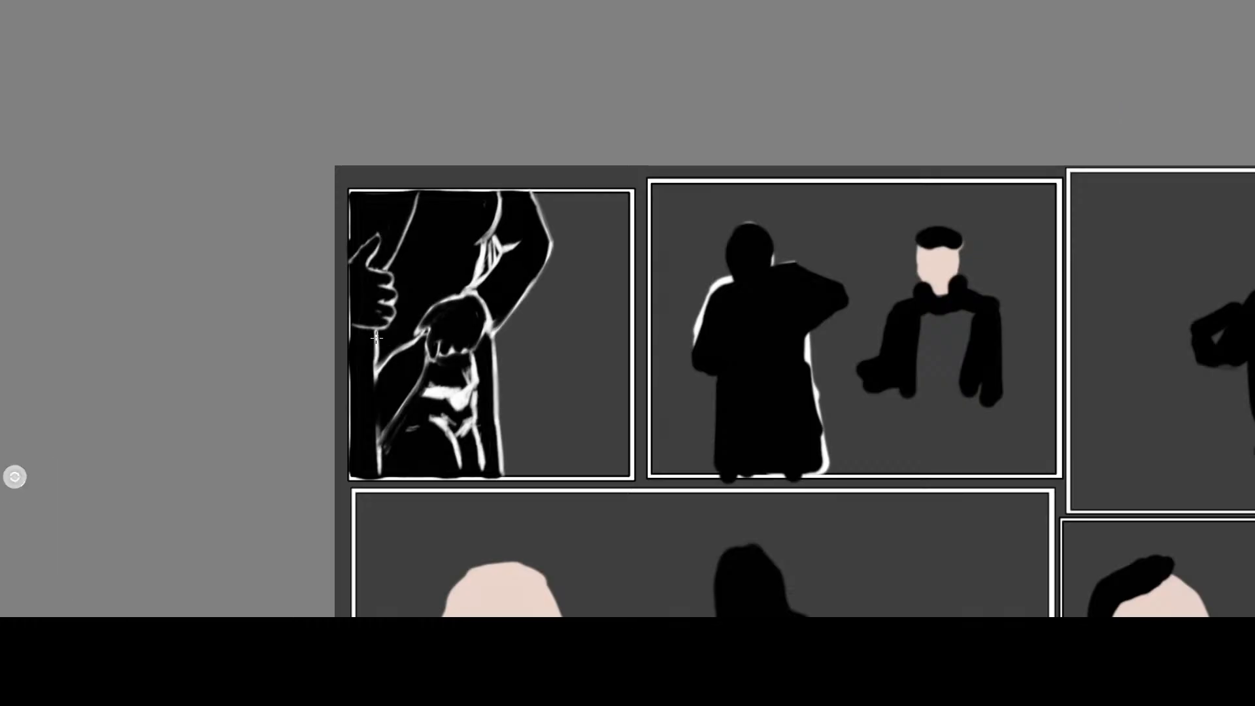
mouse_move(380, 348)
mouse_down()
mouse_move(365, 430)
mouse_move(376, 369)
mouse_up()
drag(370, 419, 363, 470)
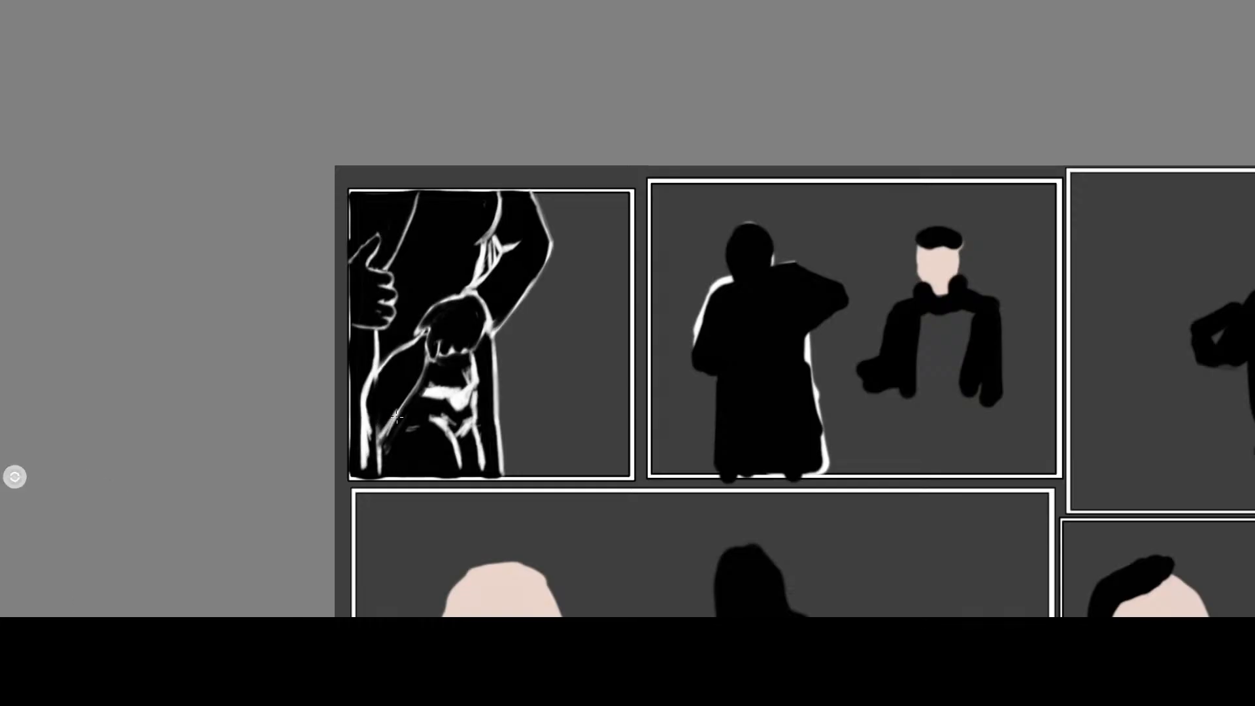
drag(399, 407, 373, 448)
Thin the new white coat line and the forearm's lower contour around the elbow with black
key(Tab)
click(1083, 99)
click(1067, 89)
key(Tab)
mouse_move(370, 387)
mouse_down()
mouse_move(371, 462)
mouse_move(381, 330)
mouse_move(367, 465)
mouse_up()
key(Tab)
mouse_move(391, 406)
mouse_down()
mouse_move(386, 437)
mouse_move(402, 382)
mouse_up()
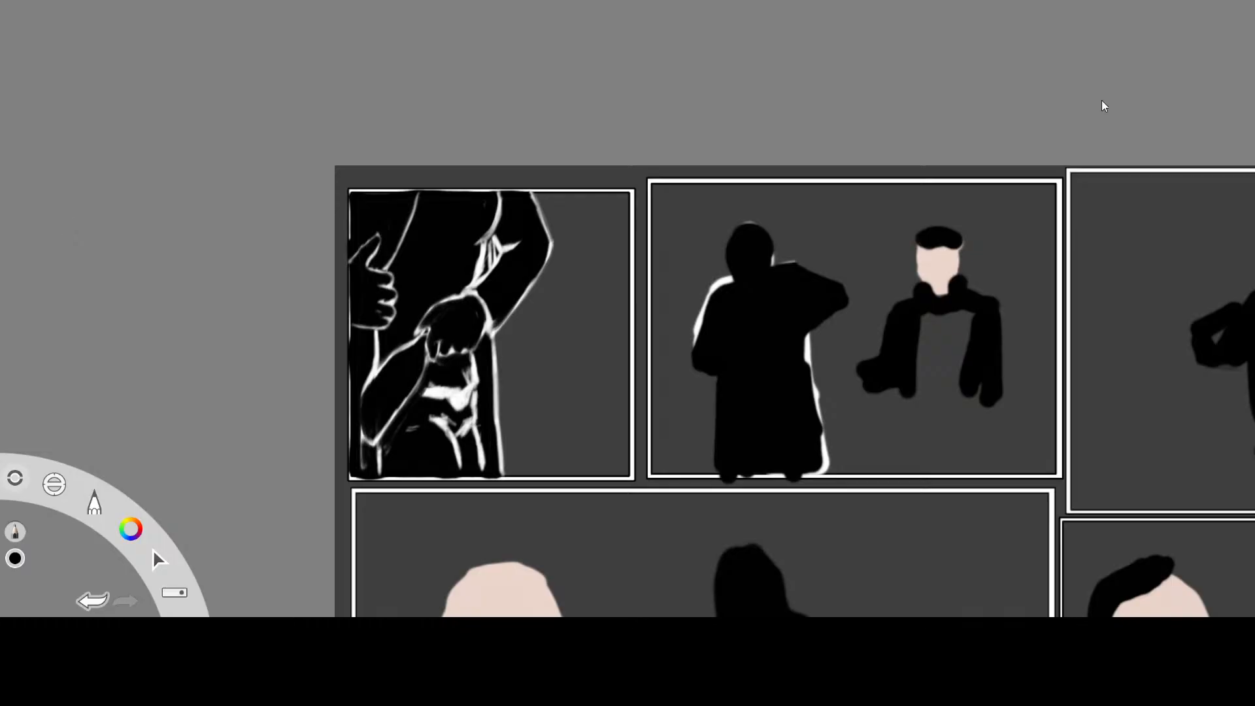
Round off the forearm's elbow with white, trim the adjoining coat line, and extend the white crease on the raised sleeve
key(x)
drag(364, 394, 361, 470)
drag(371, 381, 353, 423)
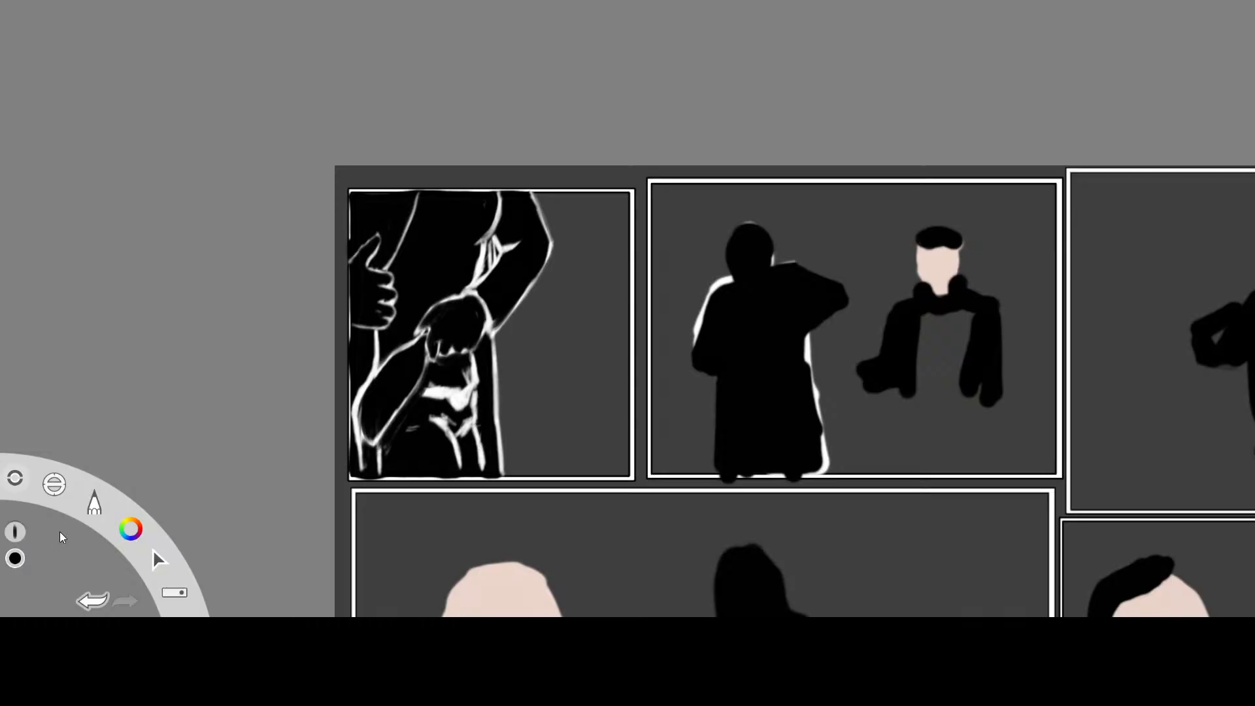
mouse_move(370, 337)
mouse_down()
mouse_move(357, 429)
mouse_move(369, 401)
mouse_move(379, 467)
mouse_move(384, 447)
mouse_up()
click(1074, 64)
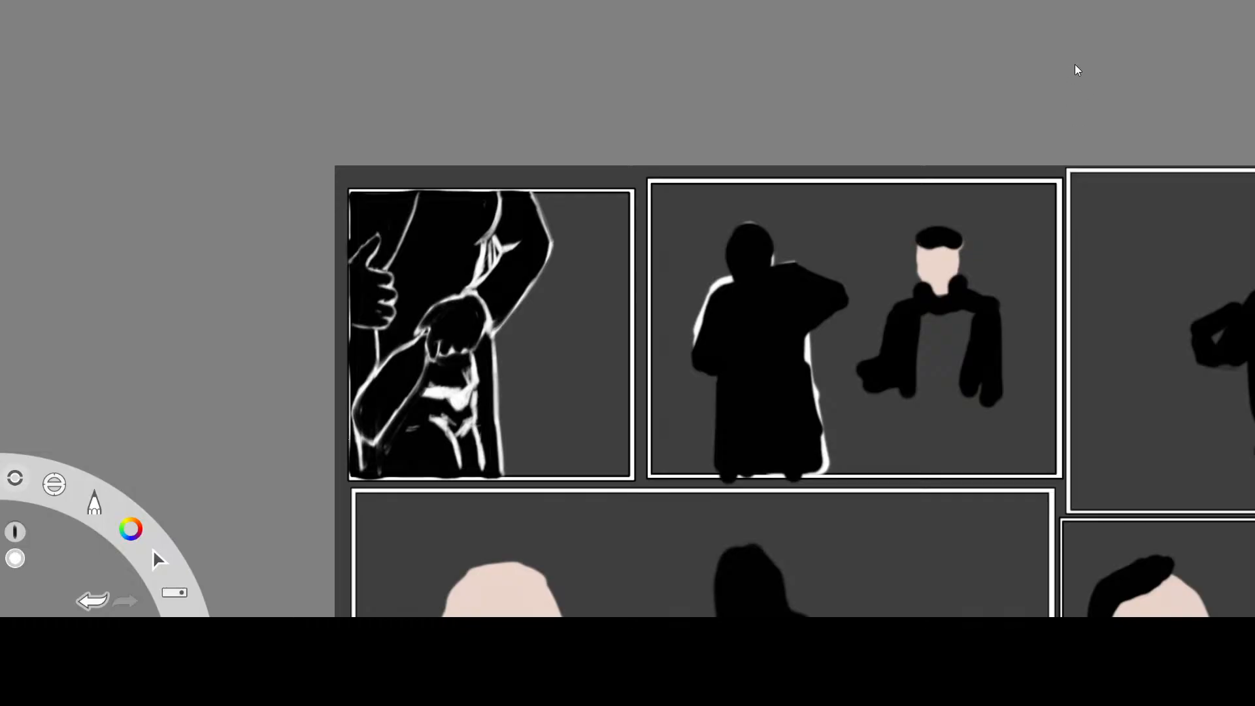
drag(516, 249, 529, 238)
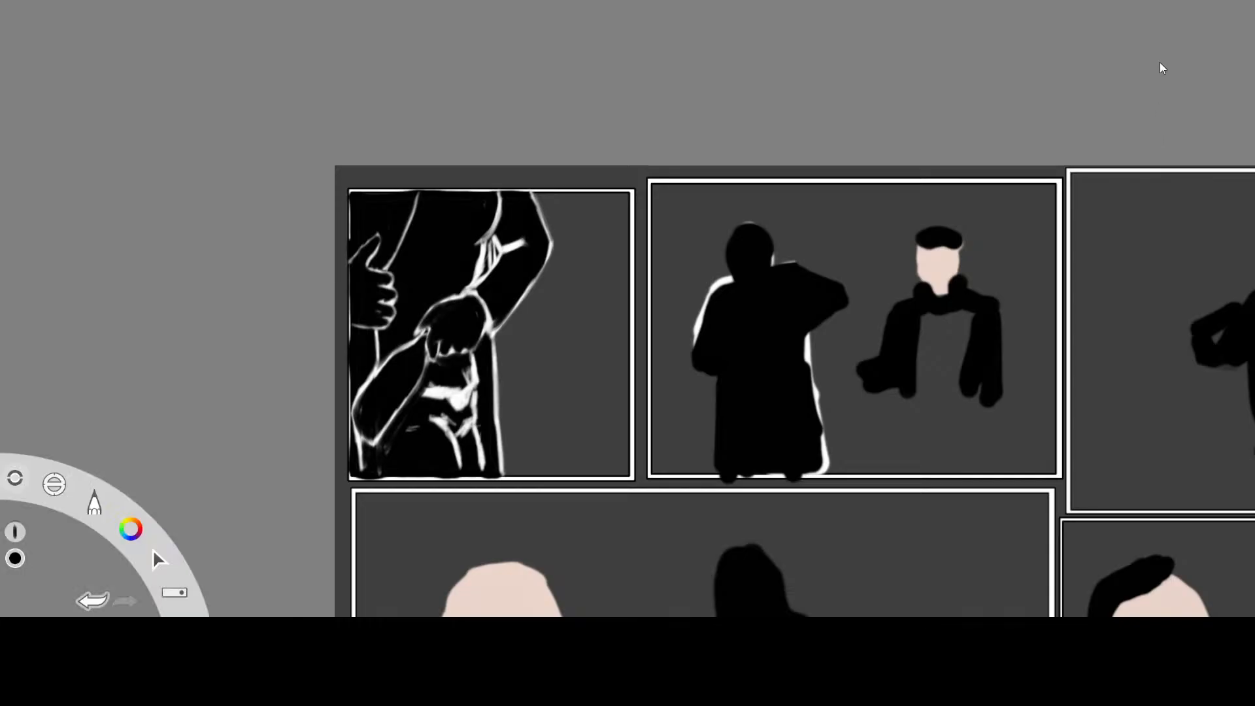
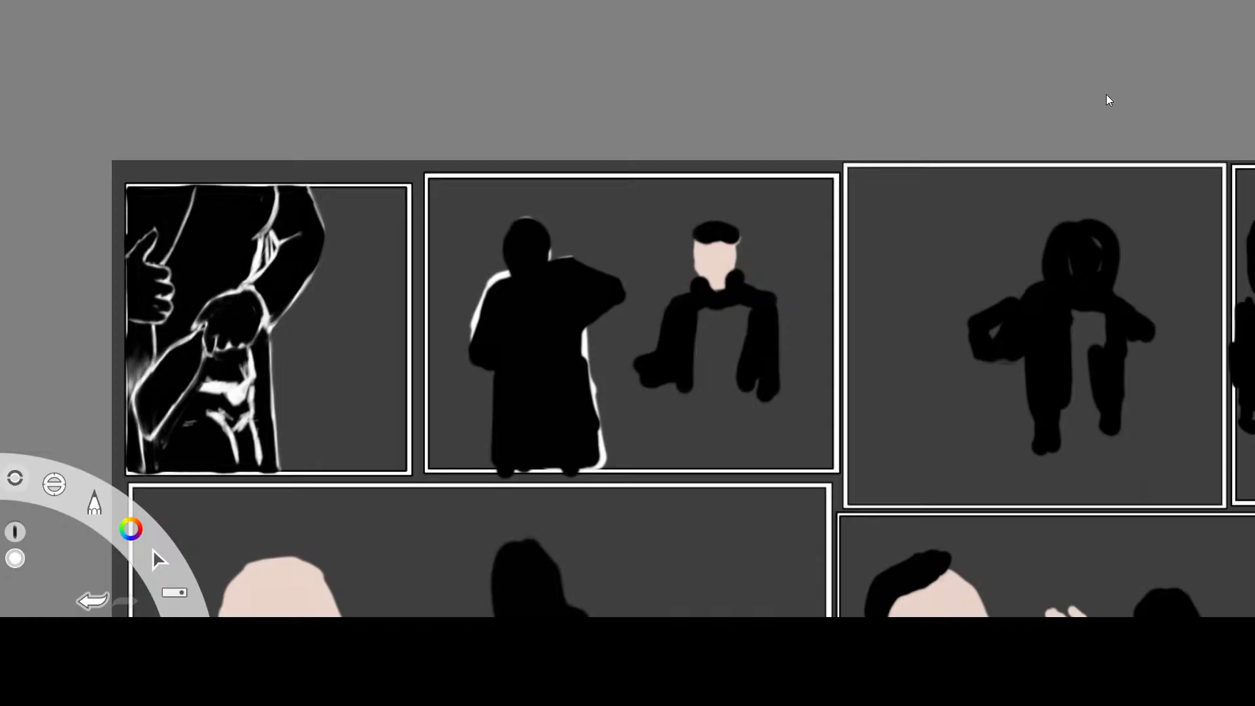
Sketch the hooded figure's glasses, face outline, mouth and collar in white in the second panel
click(56, 231)
drag(564, 303, 566, 295)
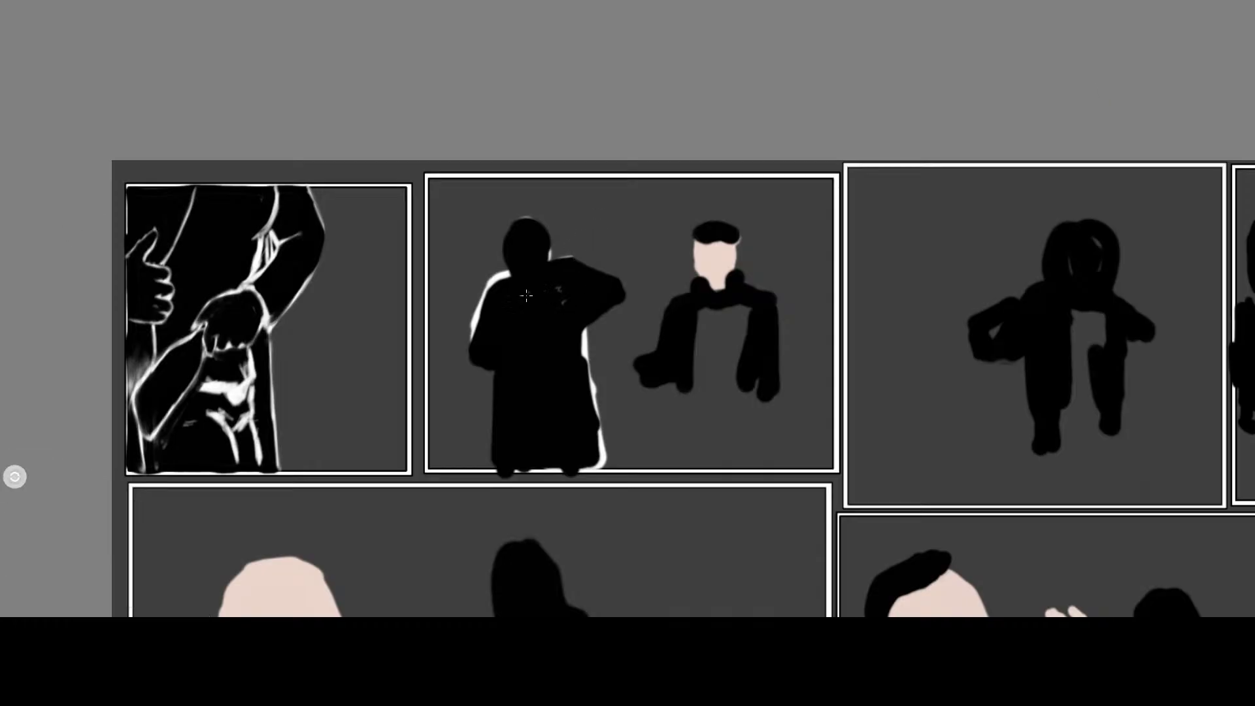
mouse_move(570, 262)
mouse_down()
mouse_move(584, 261)
mouse_move(563, 263)
mouse_up()
mouse_move(547, 243)
mouse_down()
mouse_move(537, 268)
mouse_move(518, 267)
mouse_move(530, 283)
mouse_move(515, 294)
mouse_up()
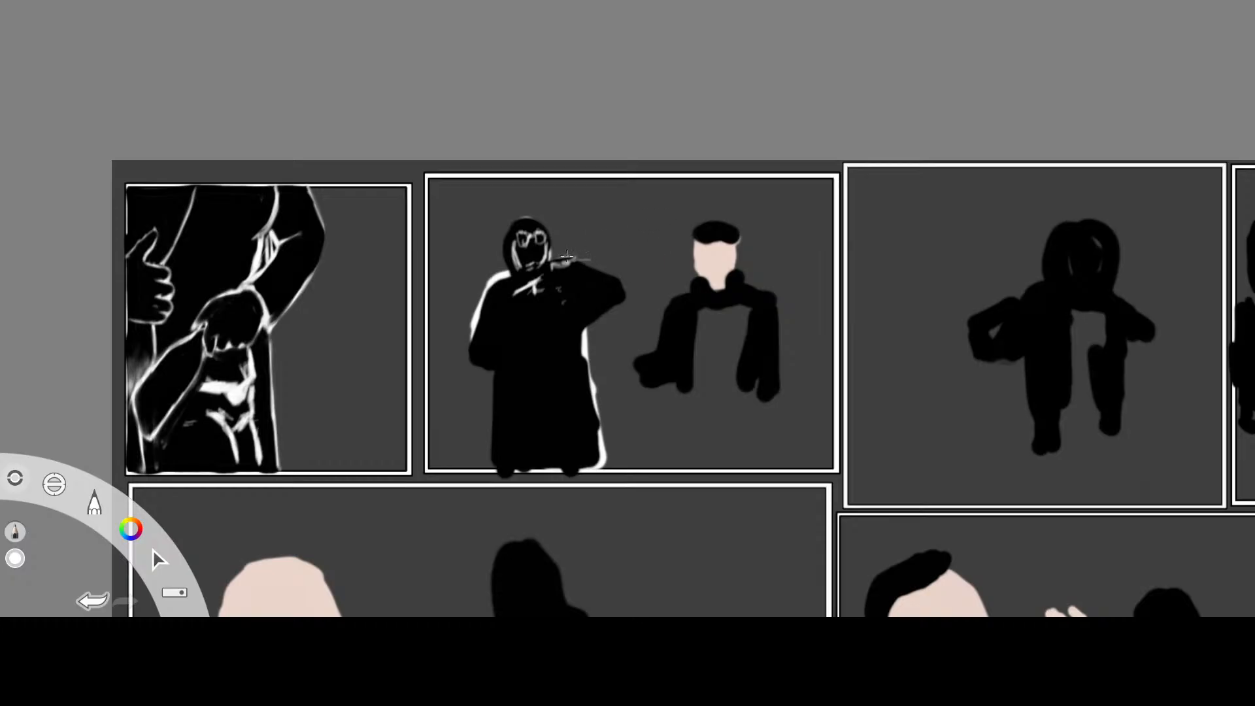
Sketch white shoulder and elbow guides, the lowered arm's contours and the raised arm on the hooded figure
mouse_move(568, 260)
mouse_down()
mouse_move(560, 268)
mouse_move(575, 261)
mouse_up()
mouse_move(500, 282)
mouse_down()
mouse_move(495, 304)
mouse_move(502, 283)
mouse_up()
mouse_move(490, 298)
mouse_down()
mouse_move(472, 346)
mouse_move(507, 336)
mouse_up()
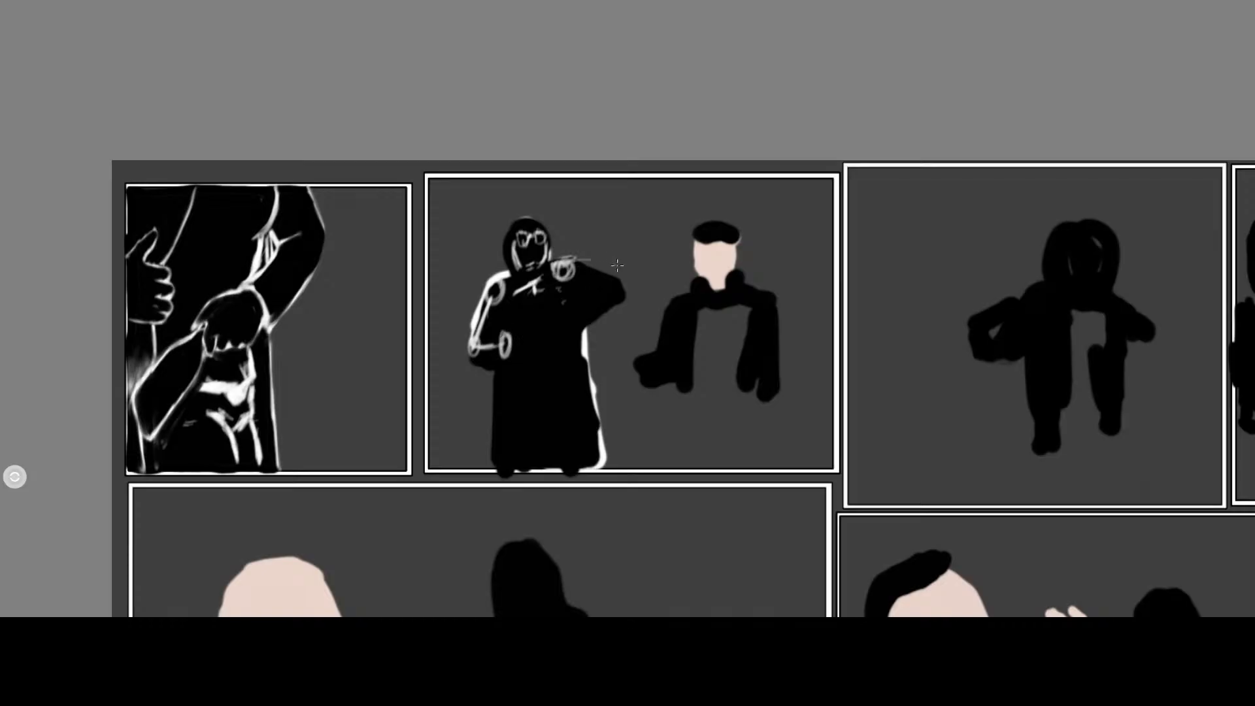
mouse_move(567, 263)
mouse_down()
mouse_move(563, 273)
mouse_move(603, 280)
mouse_move(566, 268)
mouse_move(594, 251)
mouse_move(628, 259)
mouse_move(579, 239)
mouse_move(568, 254)
mouse_move(582, 239)
mouse_up()
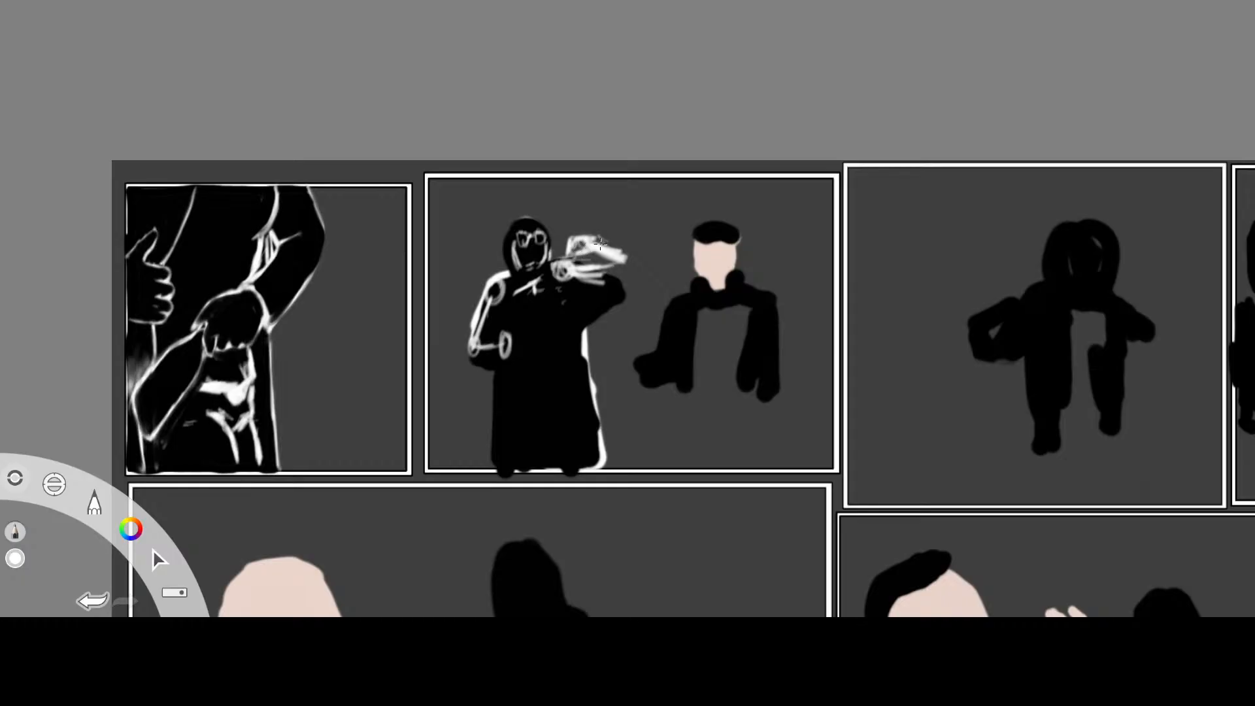
Sketch the hooded figure's open coat edges, belt and inner leg lines in white
mouse_move(611, 240)
mouse_down()
mouse_move(601, 268)
mouse_move(614, 286)
mouse_move(581, 311)
mouse_move(506, 327)
mouse_move(510, 278)
mouse_move(508, 392)
mouse_move(508, 367)
mouse_move(568, 362)
mouse_up()
mouse_move(517, 317)
mouse_down()
mouse_move(543, 313)
mouse_move(566, 341)
mouse_move(568, 368)
mouse_move(529, 381)
mouse_move(568, 369)
mouse_move(564, 343)
mouse_move(516, 349)
mouse_move(500, 454)
mouse_move(547, 424)
mouse_move(532, 430)
mouse_move(539, 410)
mouse_move(561, 451)
mouse_move(552, 418)
mouse_move(533, 457)
mouse_move(570, 372)
mouse_move(578, 438)
mouse_move(580, 334)
mouse_move(596, 448)
mouse_up()
drag(579, 332, 595, 458)
drag(503, 358, 500, 458)
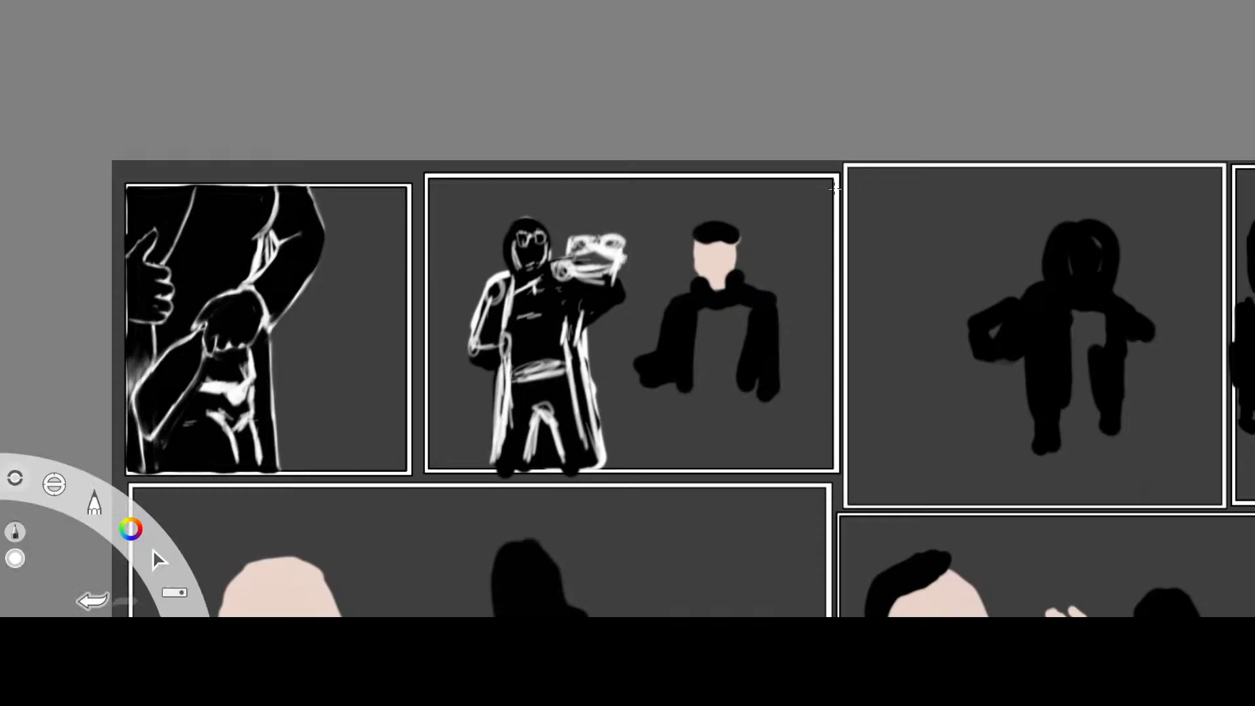
Extend and thicken the white tube shape resting on the hooded figure's shoulder
mouse_move(627, 239)
mouse_down()
mouse_move(611, 243)
mouse_move(638, 252)
mouse_move(621, 250)
mouse_up()
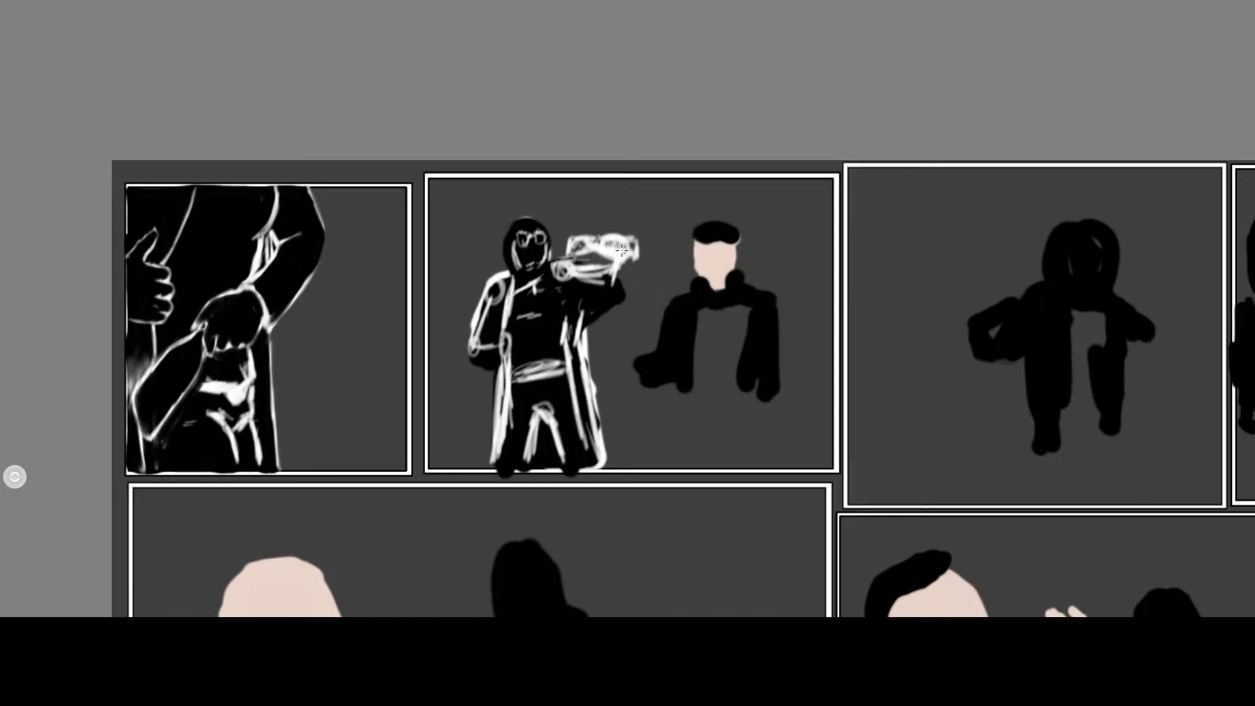
mouse_move(614, 249)
mouse_down()
mouse_move(588, 236)
mouse_move(607, 239)
mouse_move(556, 255)
mouse_move(574, 256)
mouse_move(568, 238)
mouse_up()
Paint black brow shapes, a nose and a mouth on the blank pale face in the panel below the hooded figure
mouse_move(157, 559)
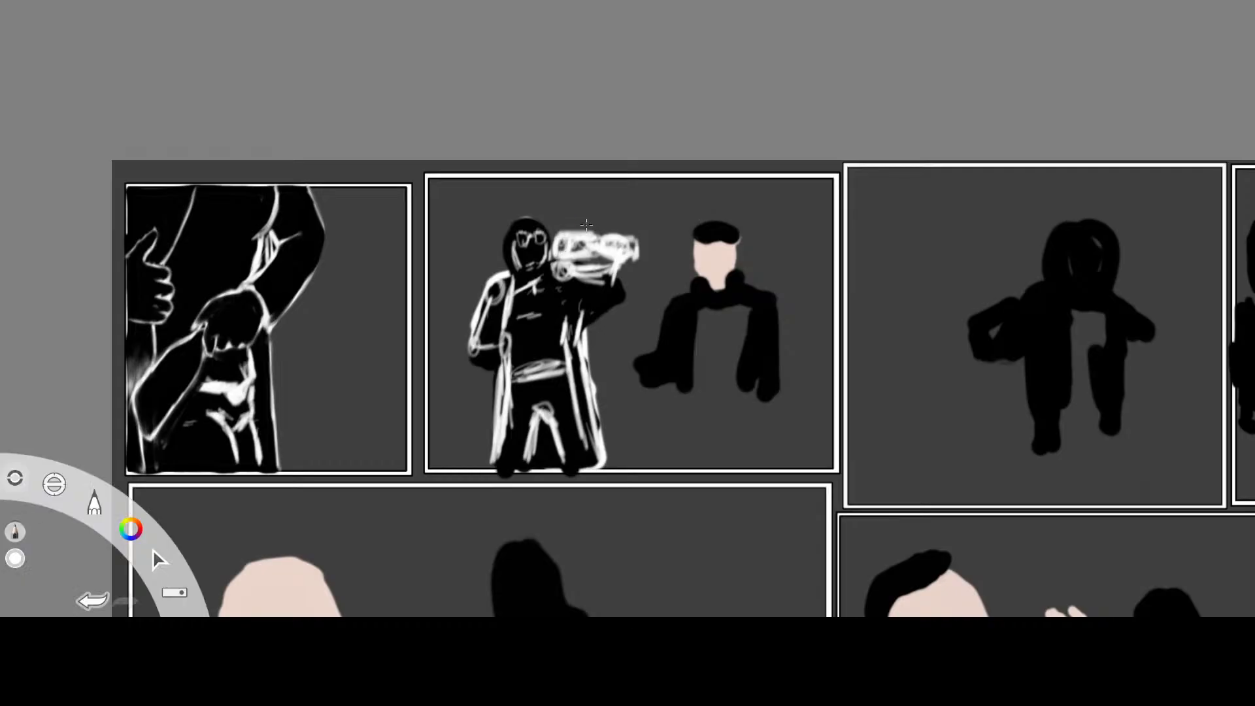
key(space)
drag(835, 198, 558, 121)
drag(780, 301, 862, 331)
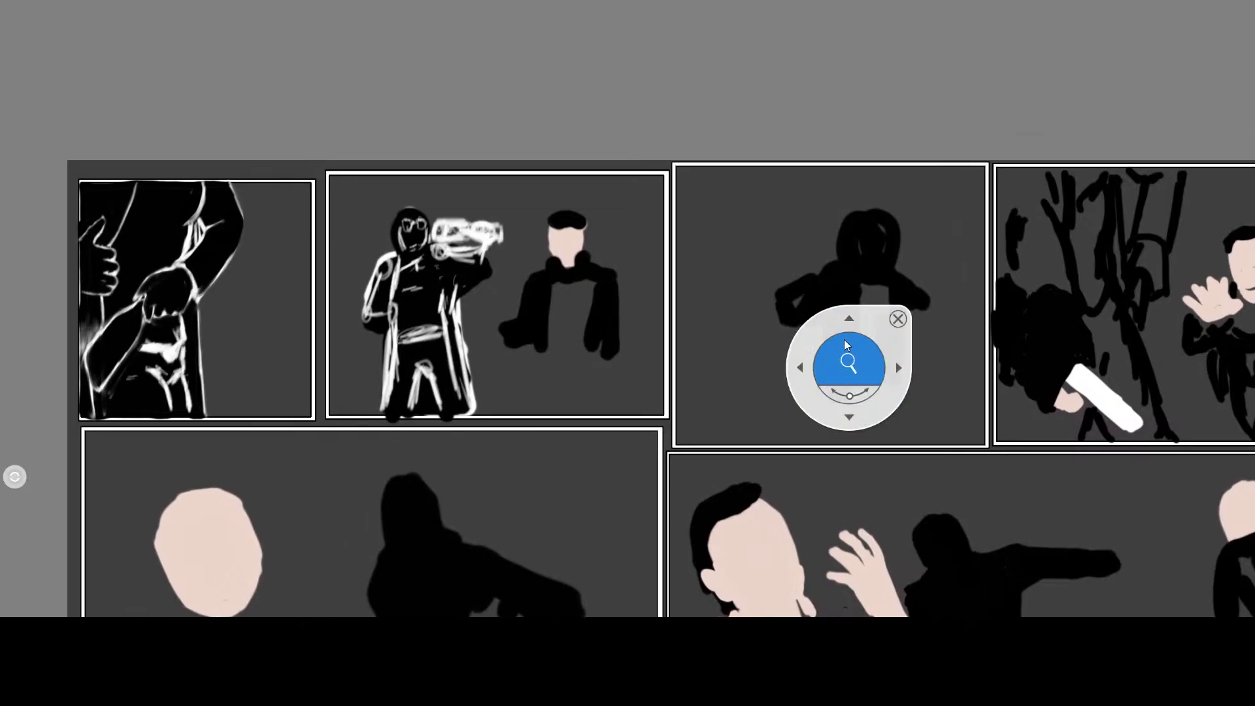
click(669, 246)
mouse_move(157, 559)
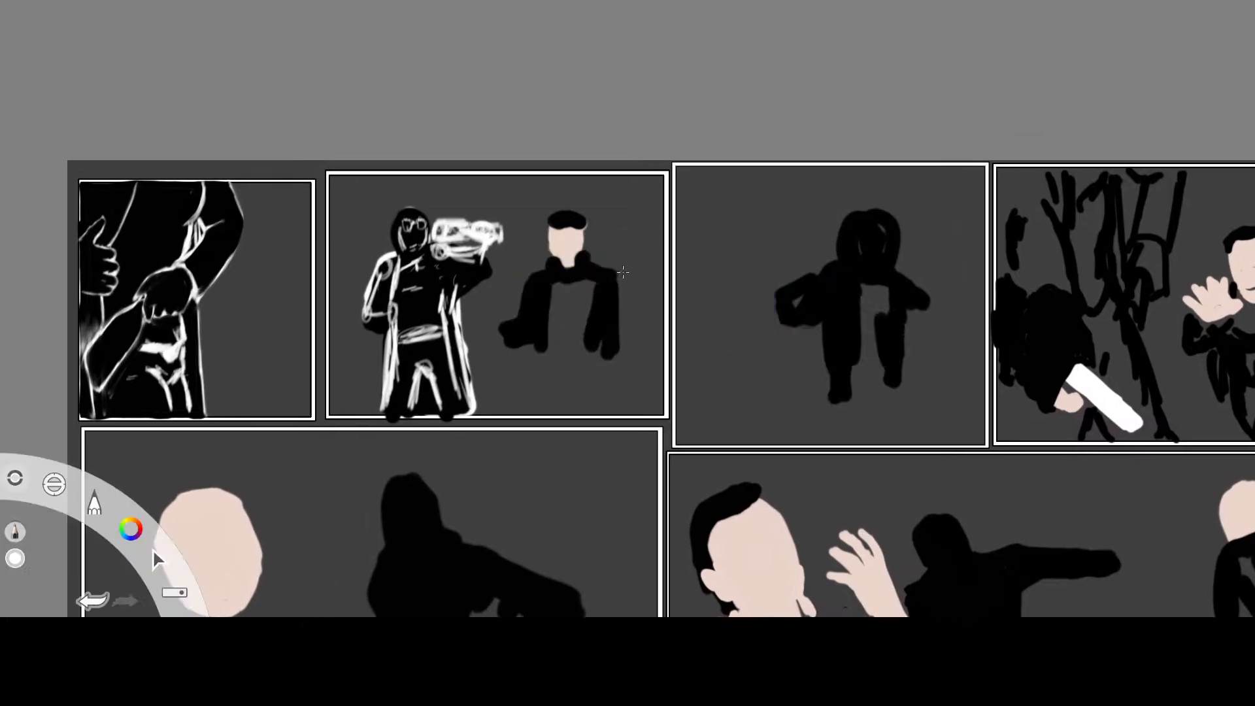
key(space)
drag(694, 292, 677, 241)
drag(637, 217, 628, 288)
drag(691, 275, 812, 170)
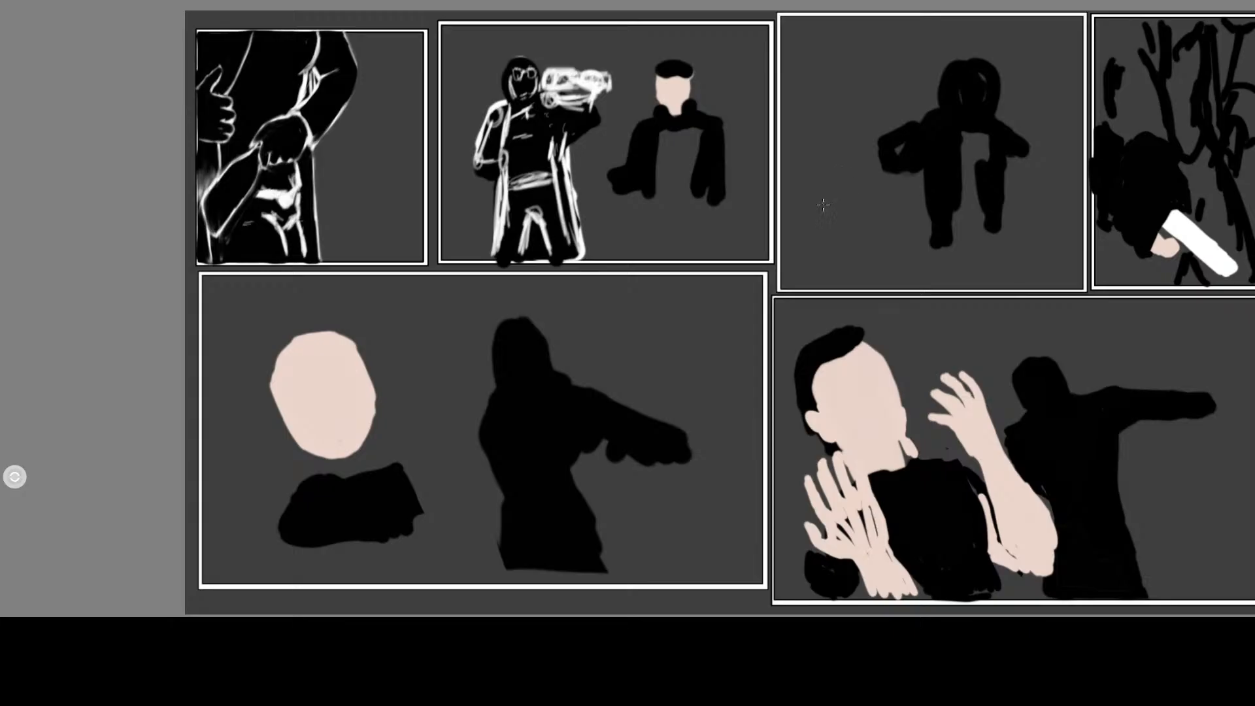
key(Tab)
drag(94, 502, 19, 267)
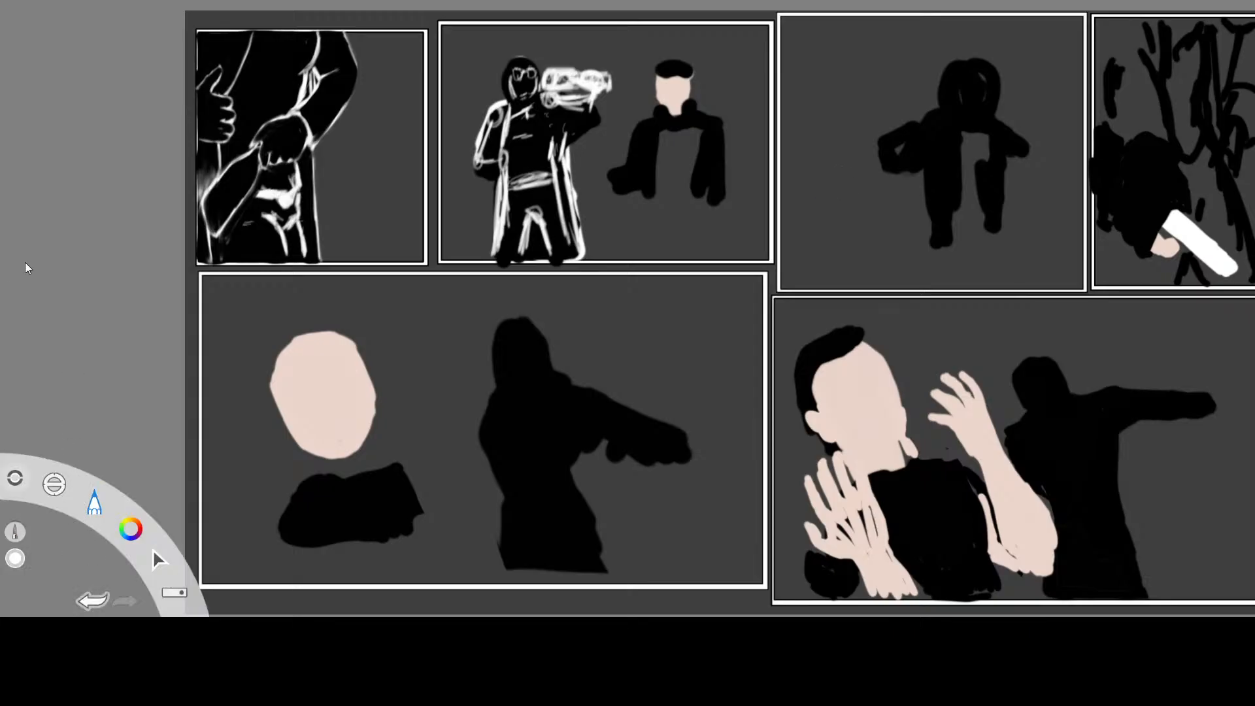
click(1161, 94)
key(Tab)
mouse_move(341, 359)
mouse_down()
mouse_move(328, 364)
mouse_move(354, 361)
mouse_move(275, 392)
mouse_up()
click(332, 407)
mouse_move(338, 430)
mouse_down()
mouse_move(348, 422)
mouse_move(328, 433)
mouse_move(338, 423)
mouse_up()
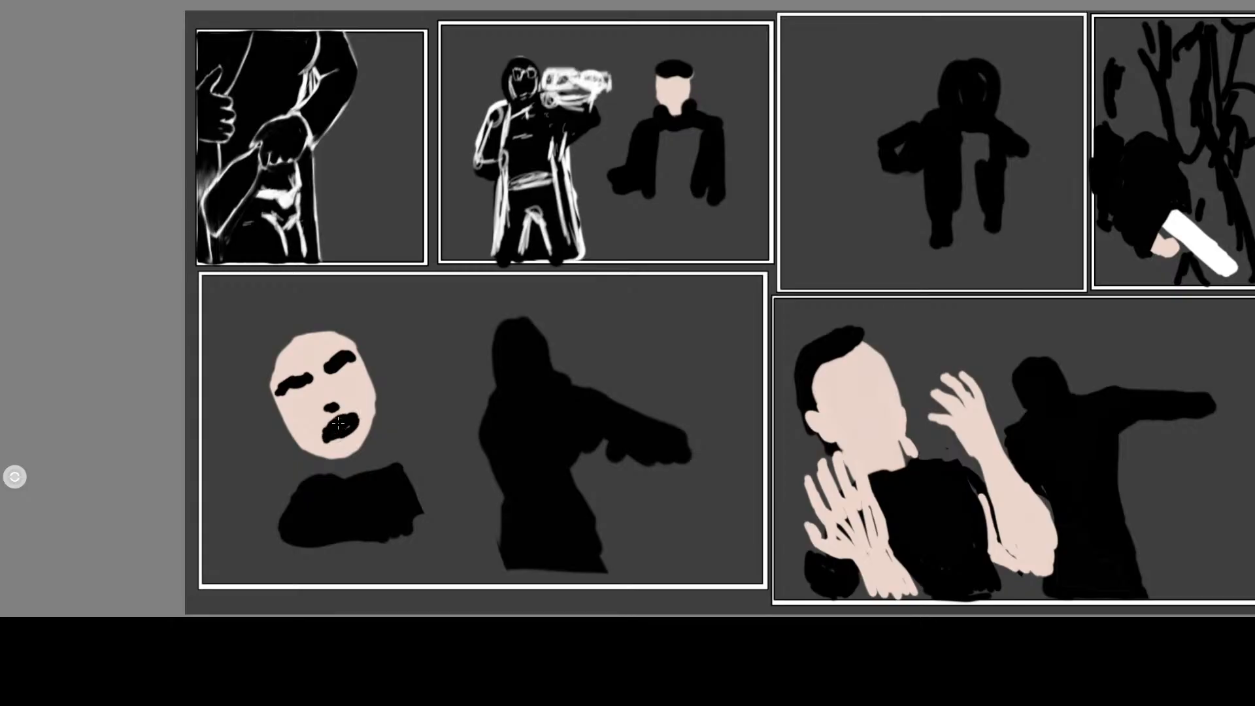
Fill the inside of the face's mouth with white and thicken both brow shapes into dark eyes with black
key(e)
key(w)
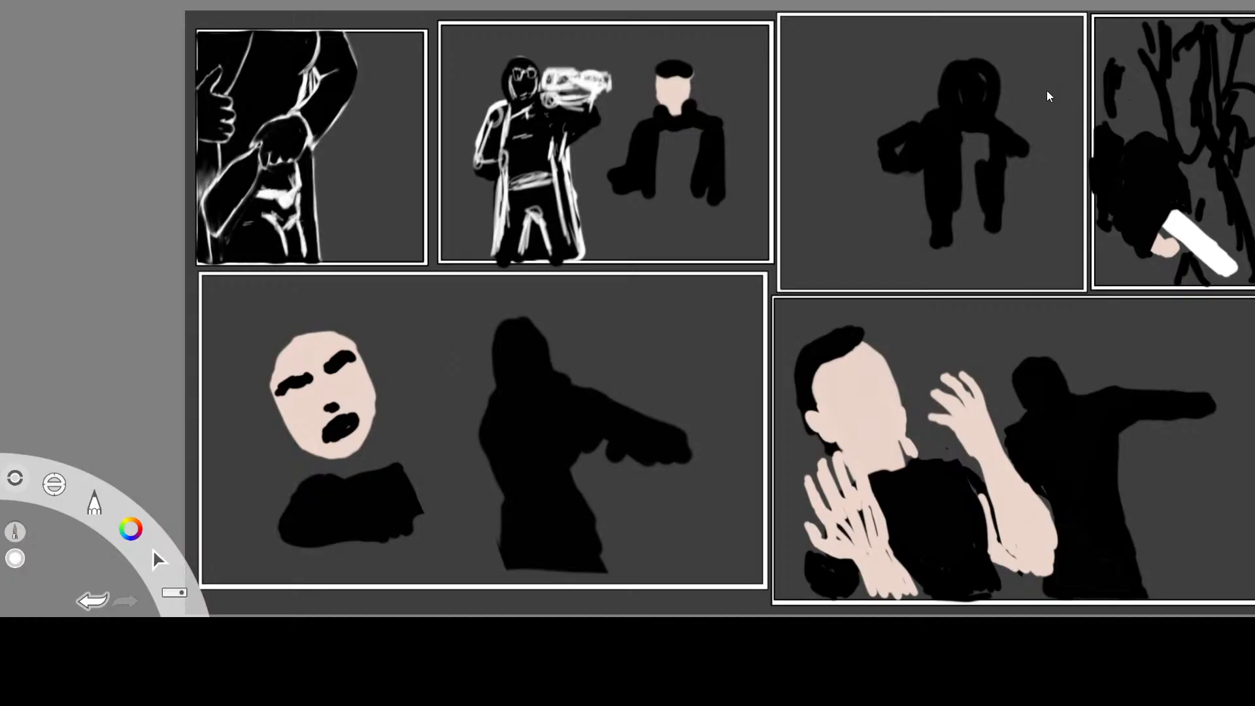
mouse_move(337, 425)
mouse_down()
mouse_move(351, 422)
mouse_move(333, 431)
mouse_up()
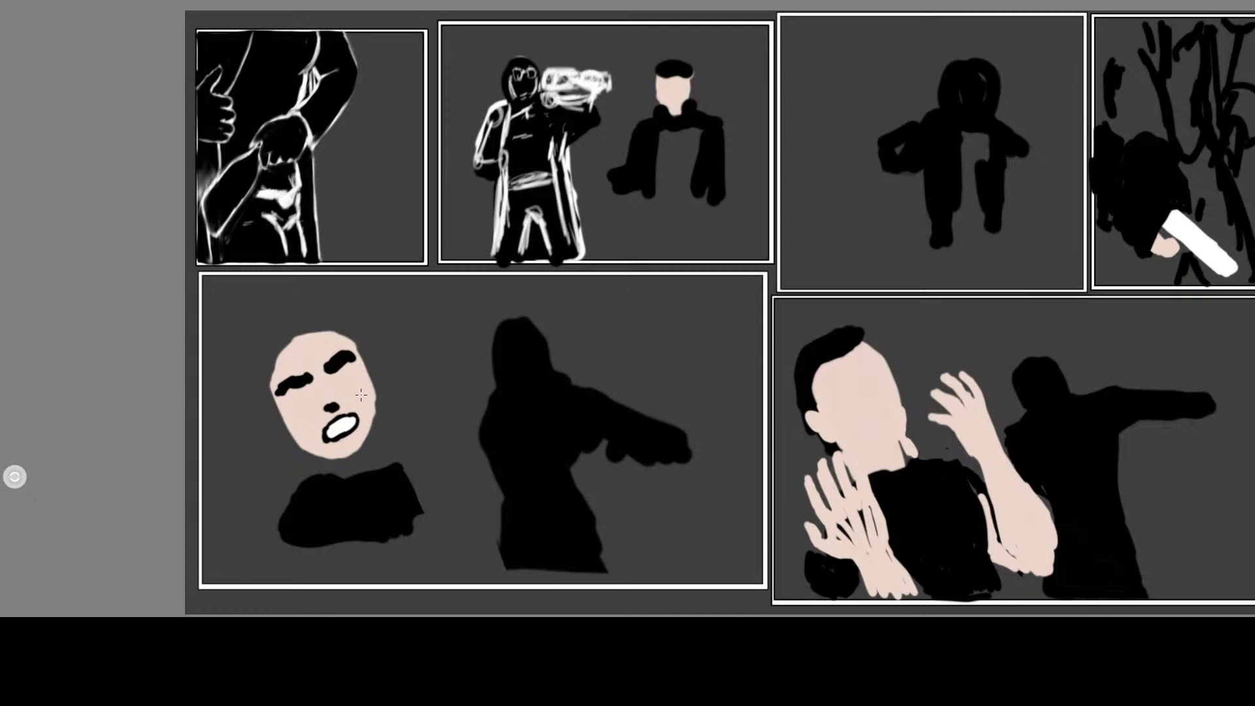
click(1087, 76)
mouse_move(342, 358)
mouse_down()
mouse_move(338, 371)
mouse_move(351, 363)
mouse_up()
drag(298, 387, 296, 388)
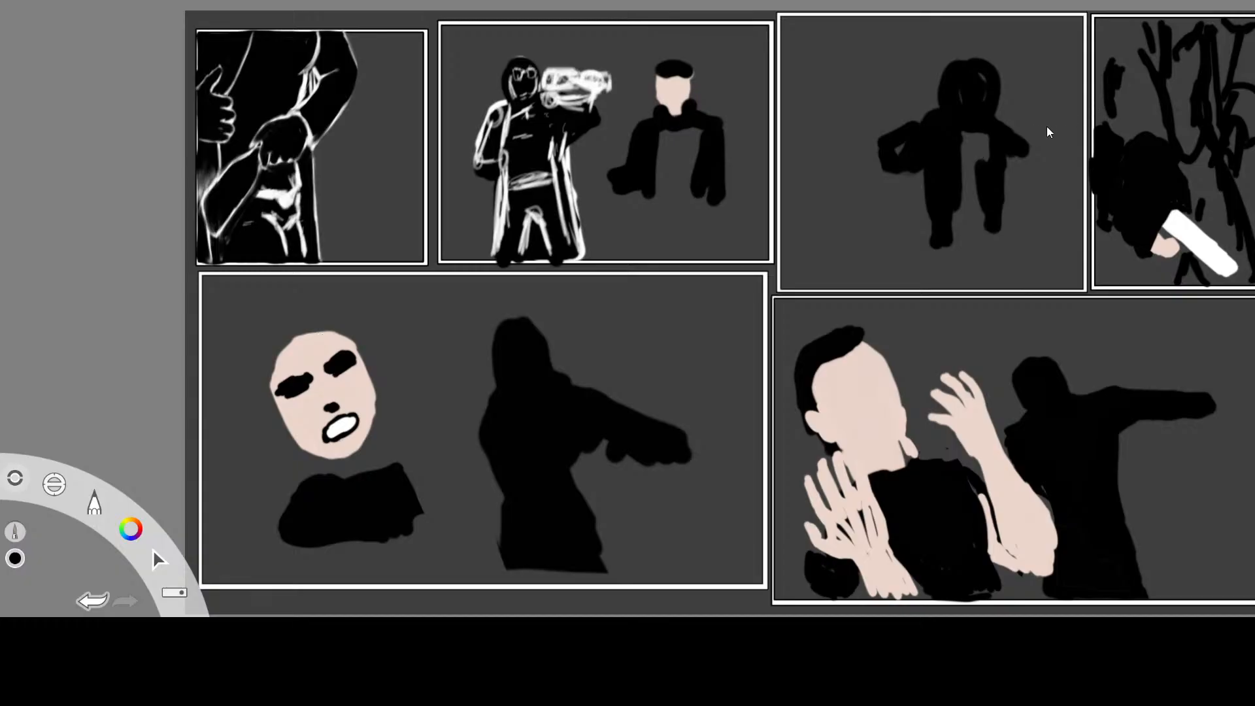
Widen the face's cheek and extend its chin toward the black shoulder in the pale skin colour
click(1106, 204)
drag(374, 420, 370, 410)
drag(310, 445, 345, 469)
mouse_move(378, 419)
mouse_down()
mouse_move(346, 467)
mouse_move(371, 453)
mouse_up()
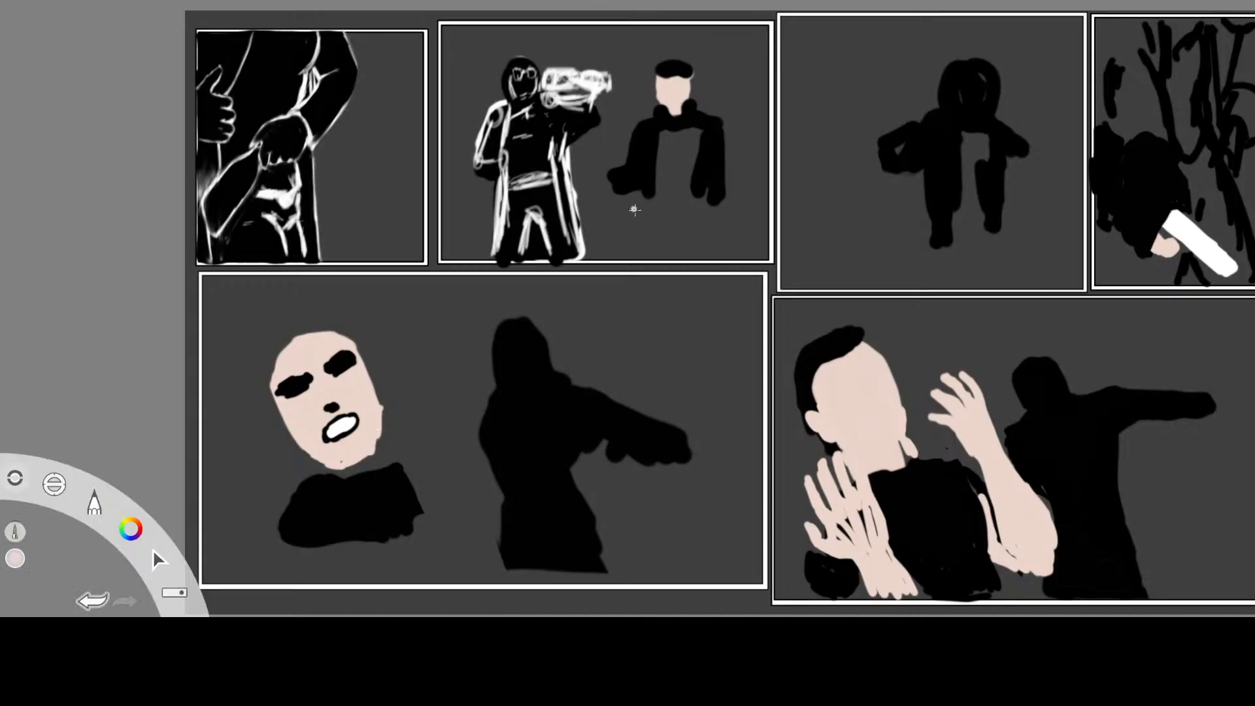
Refine the white ring on the rear end of the tube on the hooded figure's shoulder in the second panel
key(space)
drag(628, 214, 855, 462)
key(space)
drag(720, 277, 709, 330)
click(707, 338)
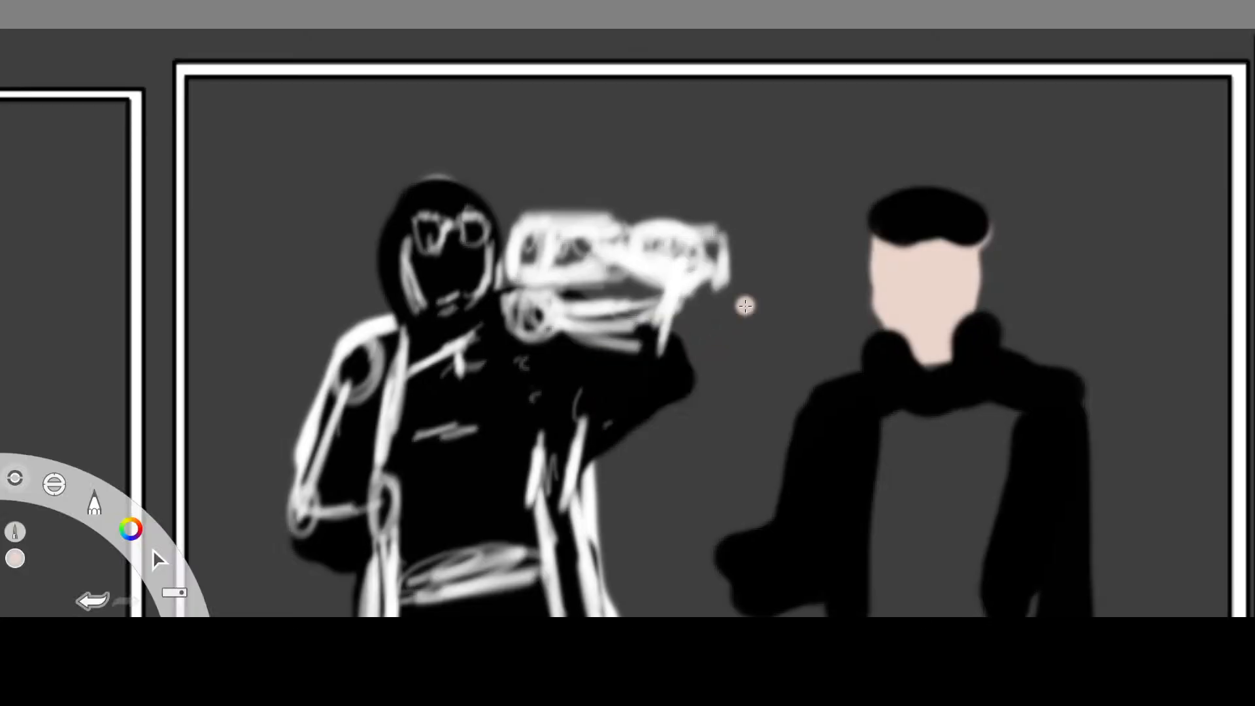
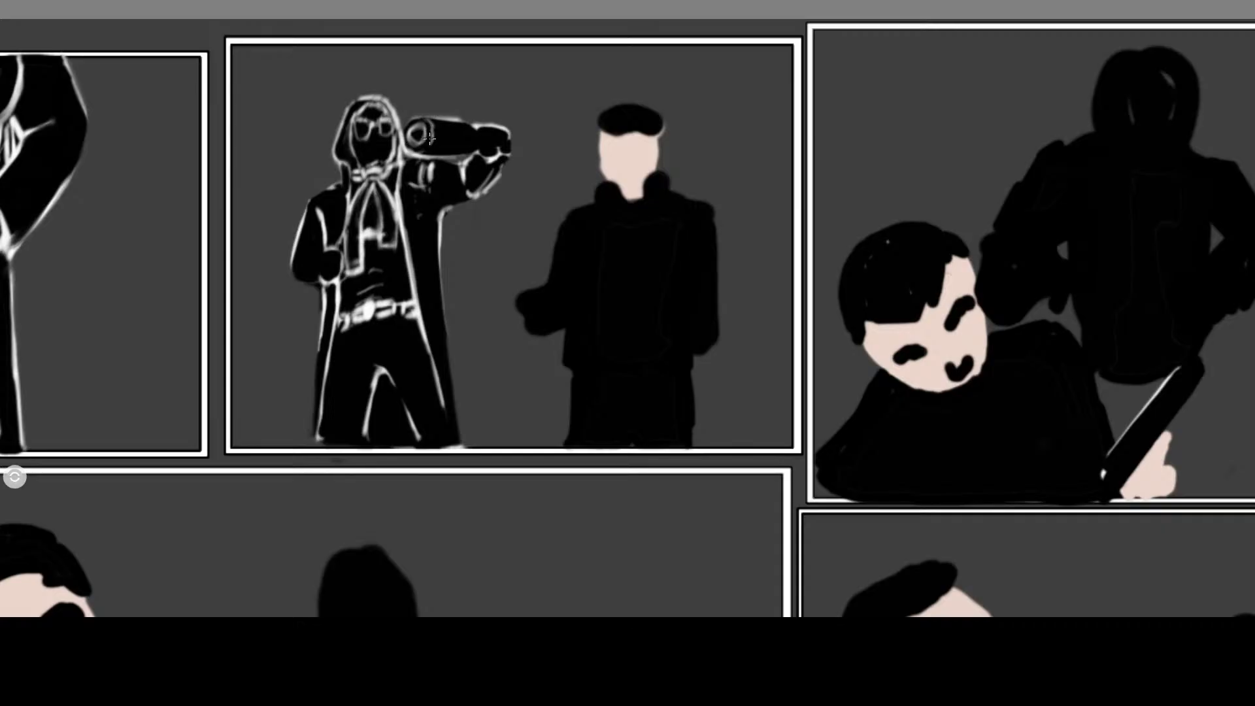
mouse_move(414, 154)
mouse_down()
mouse_move(426, 150)
mouse_move(410, 141)
mouse_up()
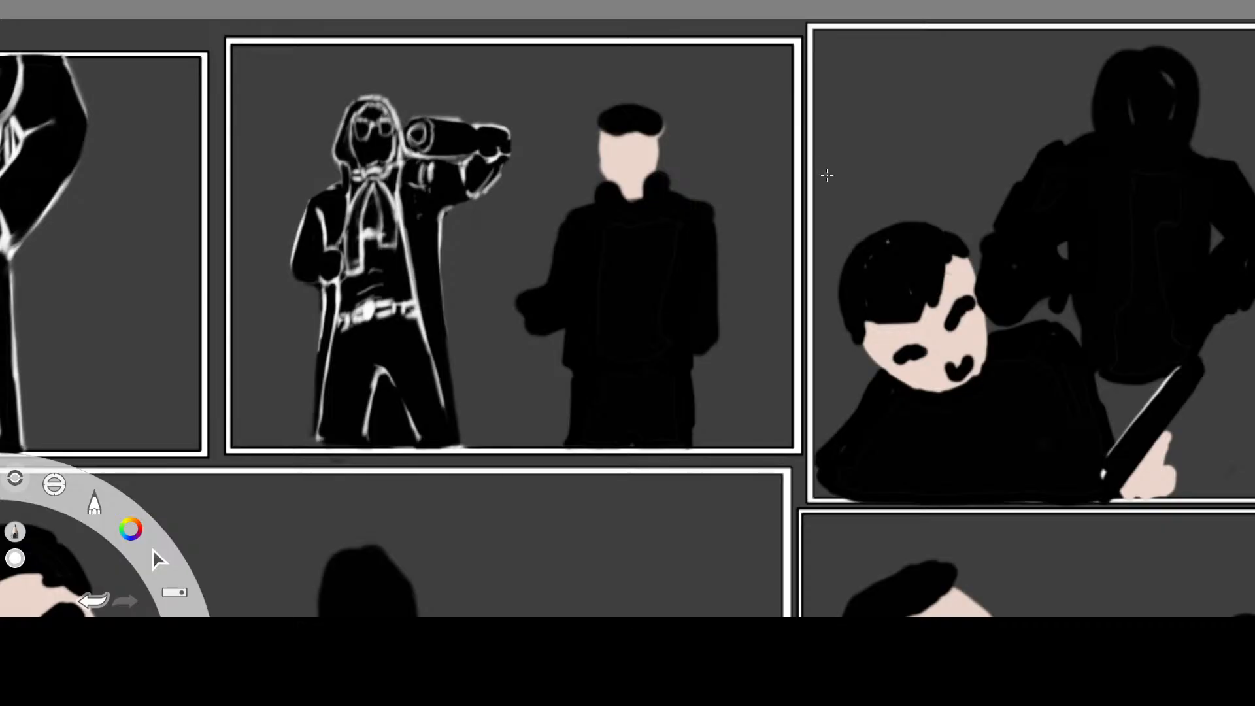
Draw white finger lines on the hand gripping the tube's front end and shape the gaps between them with black
drag(478, 130, 489, 149)
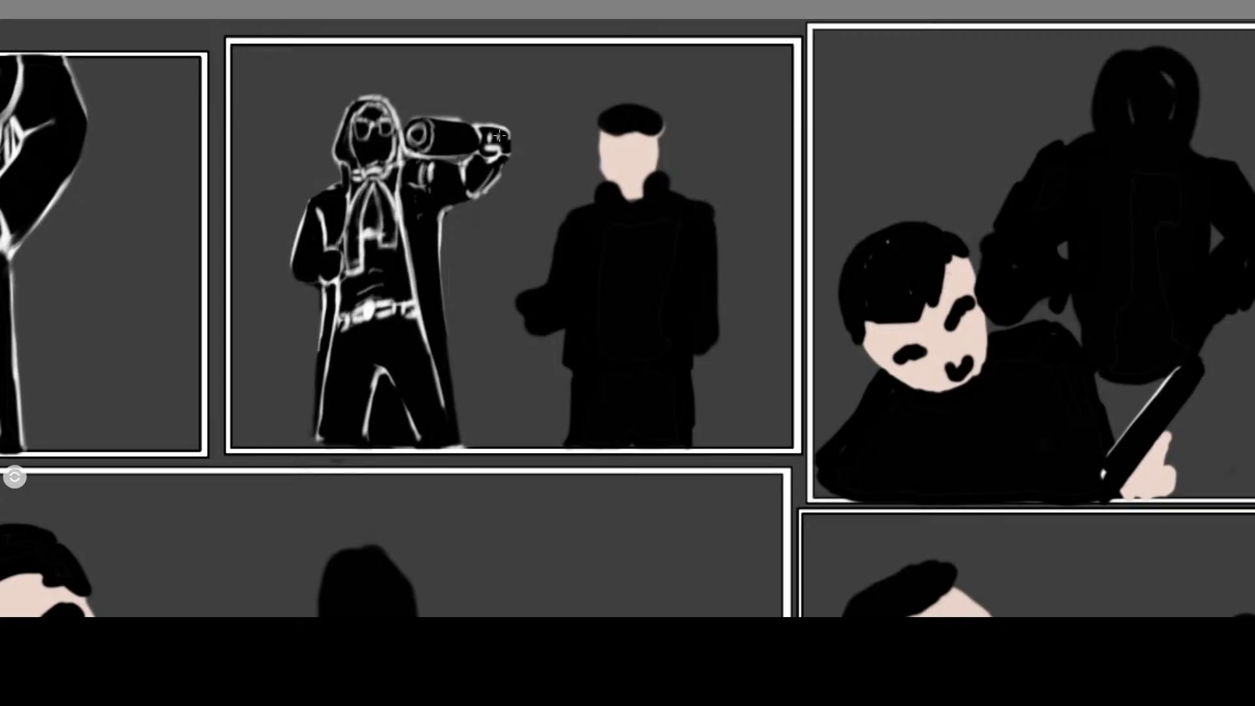
drag(505, 137, 508, 140)
key(Tab)
click(1115, 239)
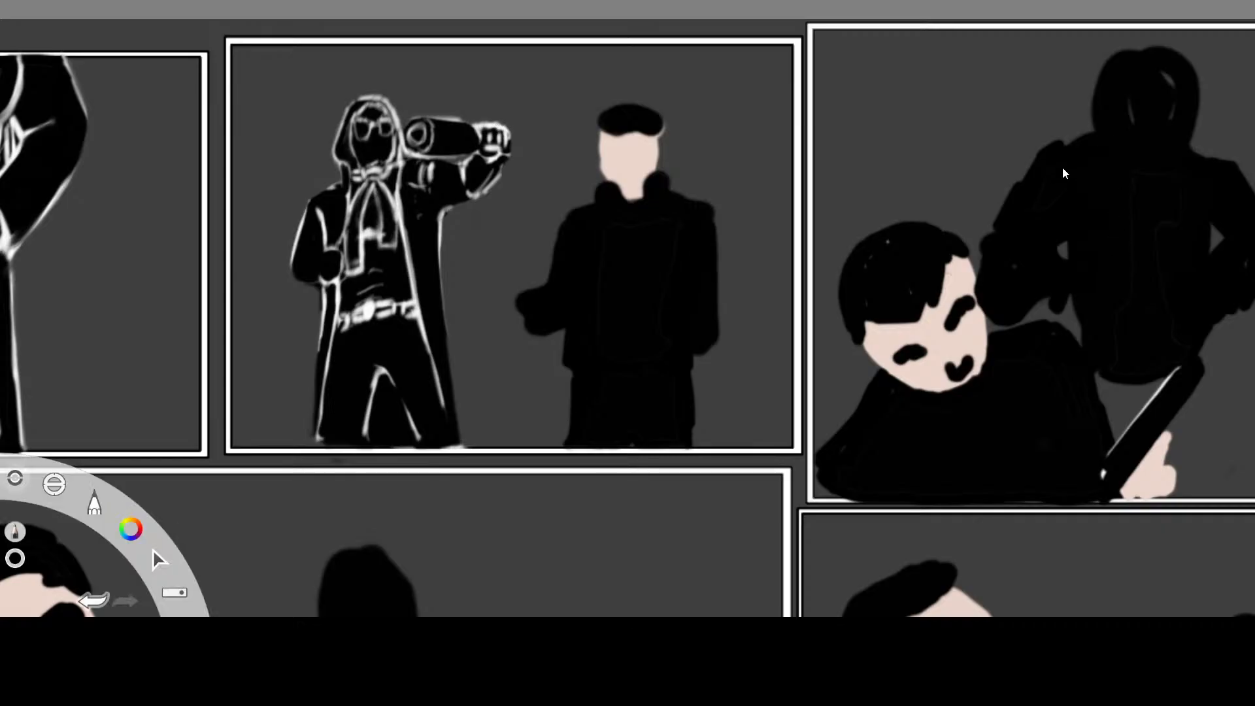
key(Tab)
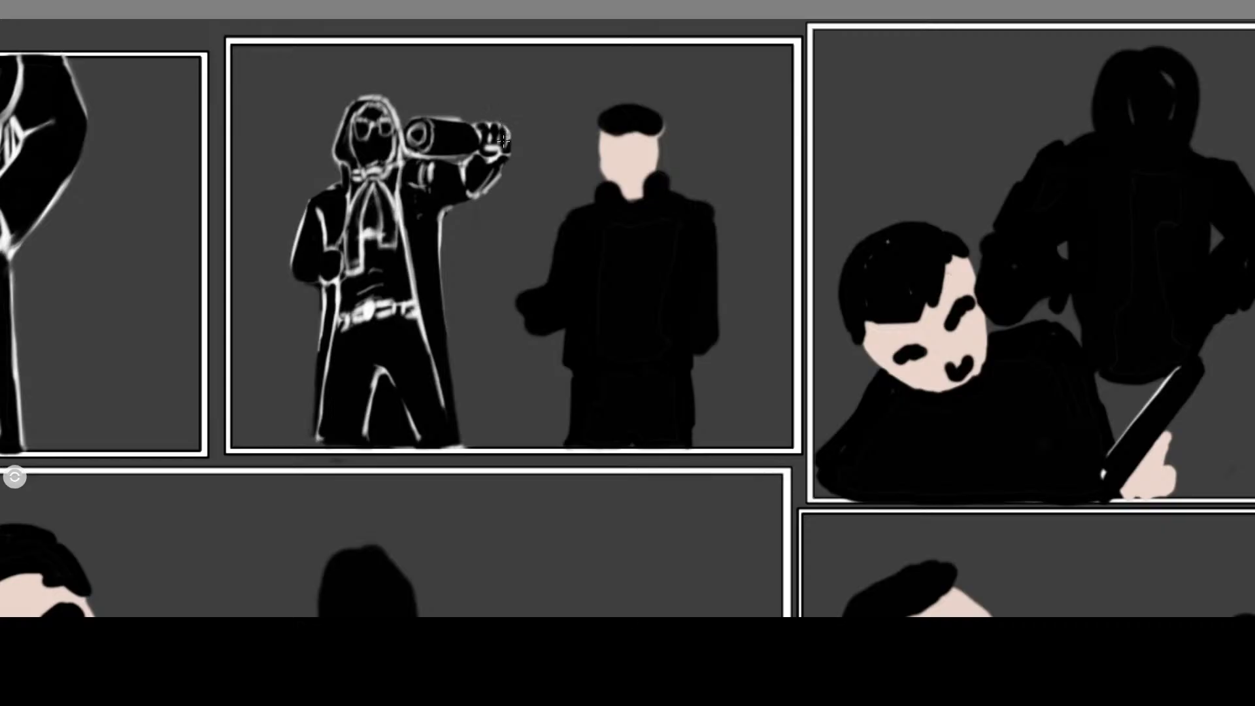
drag(494, 145, 502, 135)
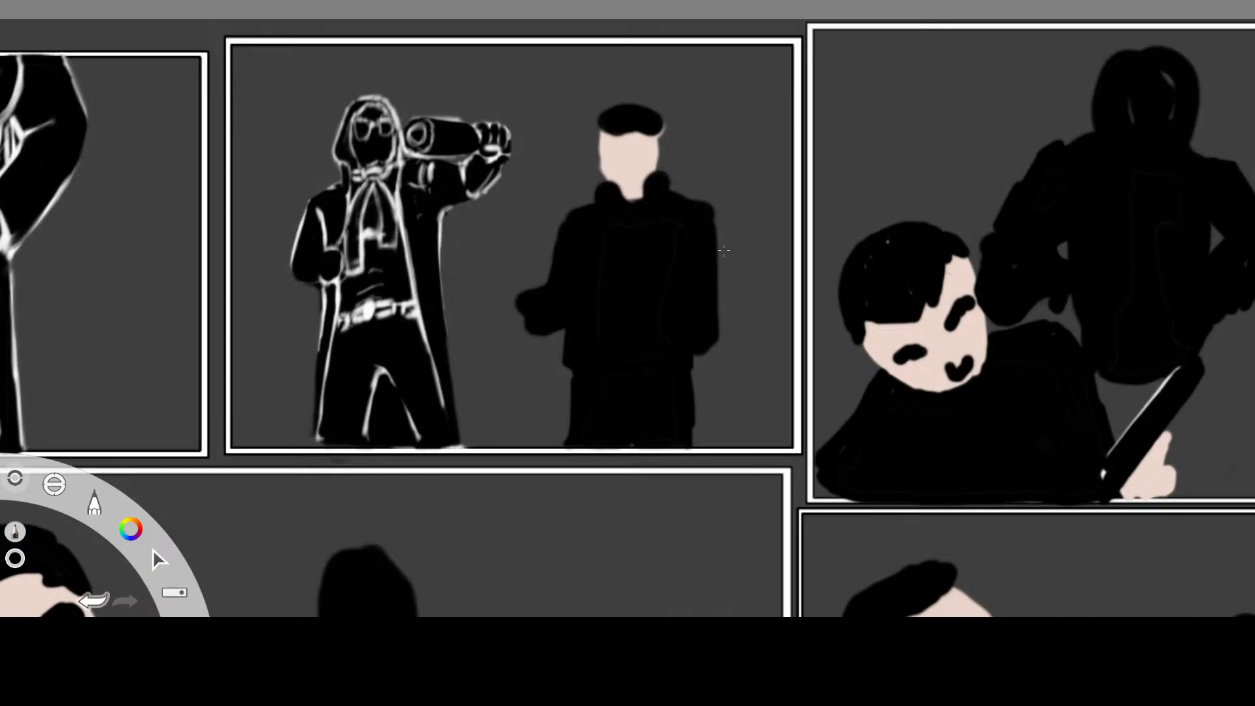
drag(482, 152, 486, 152)
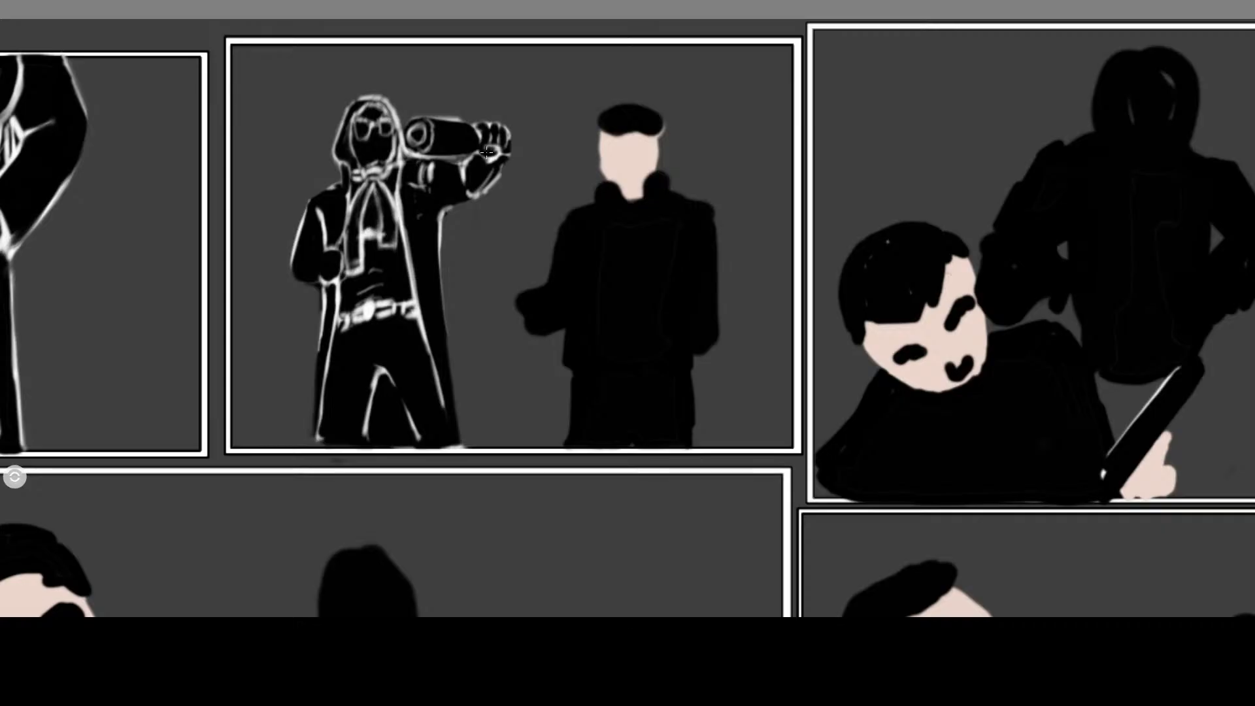
Fill the lower part of the hand holding the tube with white below the fingers
click(1009, 191)
drag(488, 138, 486, 141)
drag(480, 153, 503, 153)
Carve the palm and finger gaps of the tube-holding hand with black and restore its knuckle outline in white
click(1088, 206)
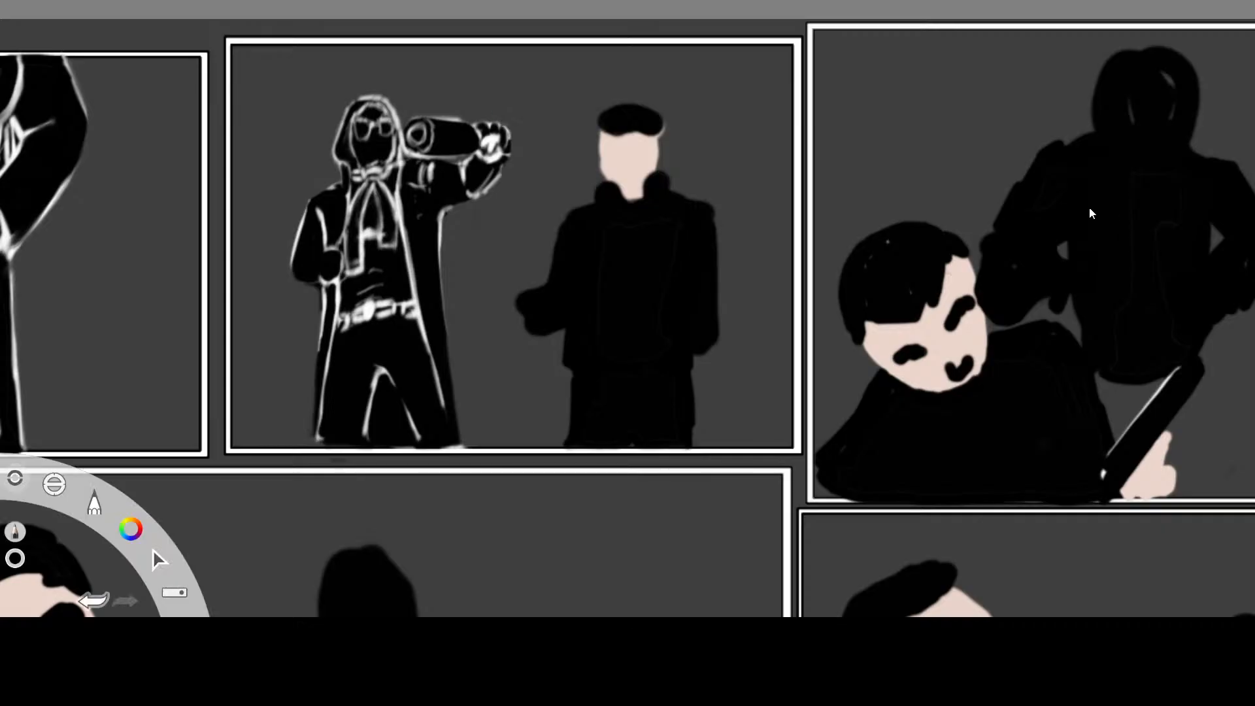
drag(494, 130, 495, 133)
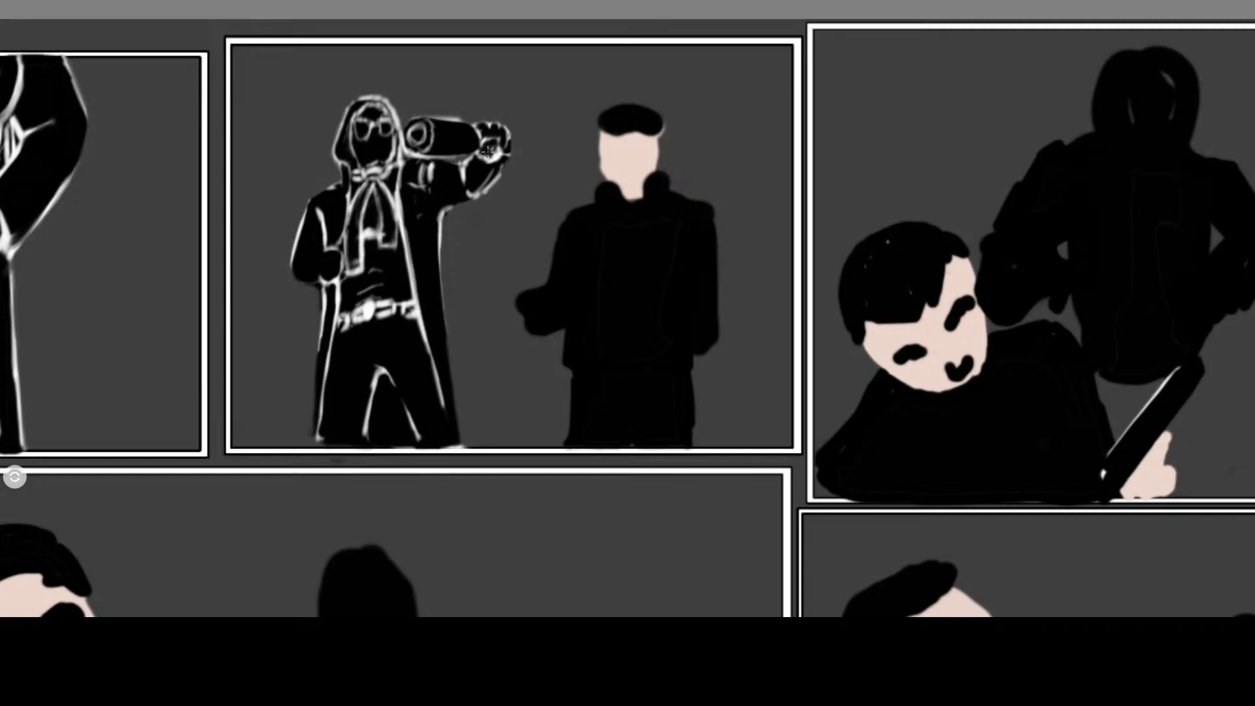
click(1018, 178)
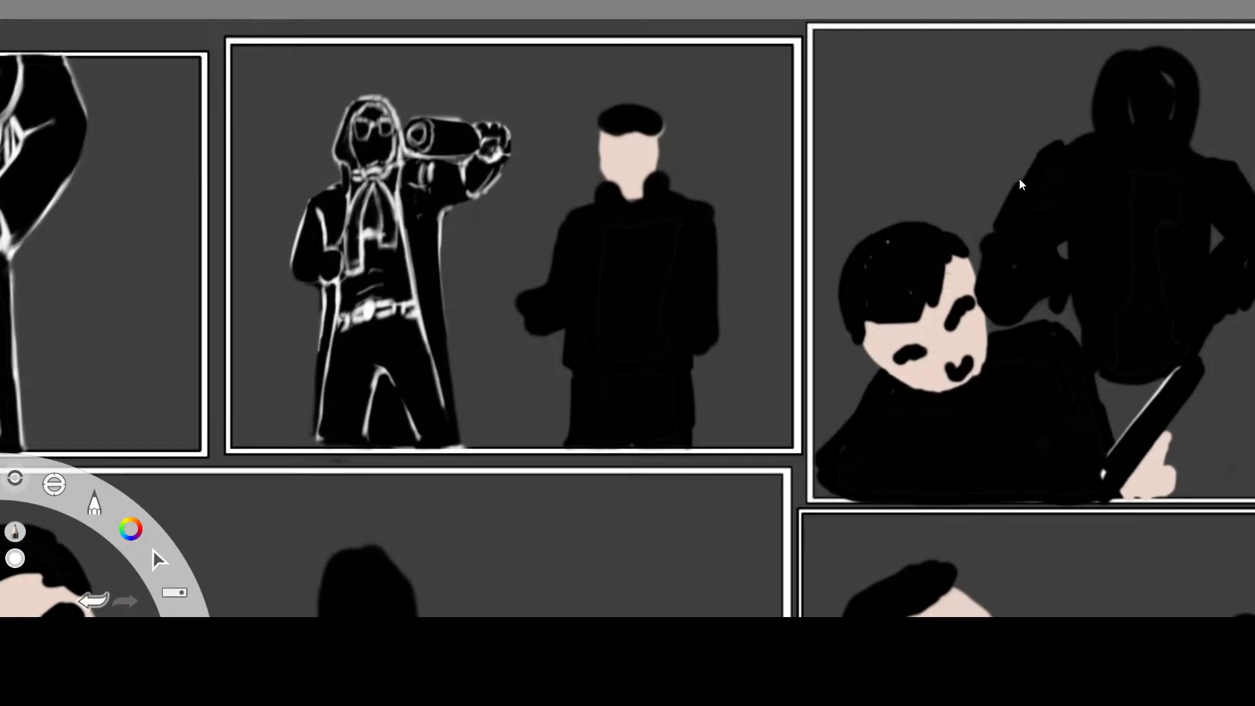
mouse_move(502, 141)
mouse_down()
mouse_move(482, 159)
mouse_move(508, 159)
mouse_move(517, 133)
mouse_move(496, 101)
mouse_move(473, 122)
mouse_move(509, 127)
mouse_up()
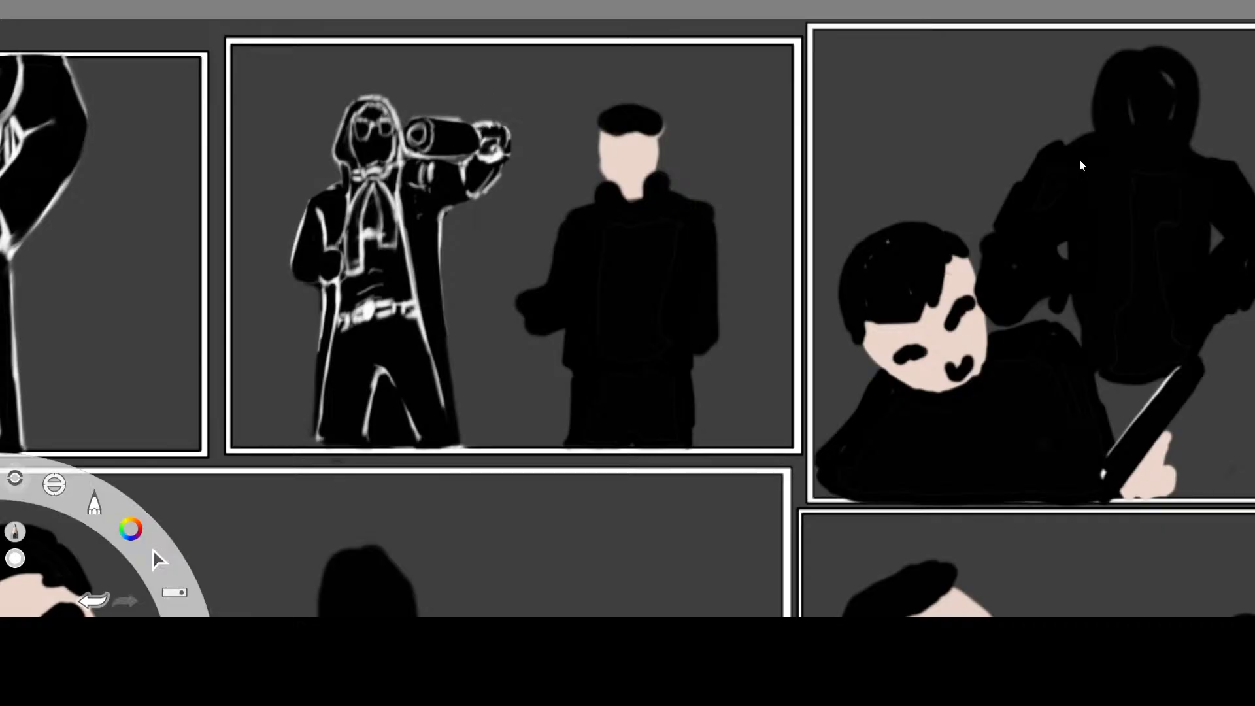
Refine the white finger and knuckle outlines on the hooded figure's tube-holding hand, using black to separate the fingers
click(1049, 38)
drag(483, 122, 482, 121)
drag(502, 157, 500, 149)
key(x)
mouse_move(488, 129)
mouse_down()
mouse_move(509, 139)
mouse_move(507, 154)
mouse_up()
key(c)
drag(489, 123, 492, 122)
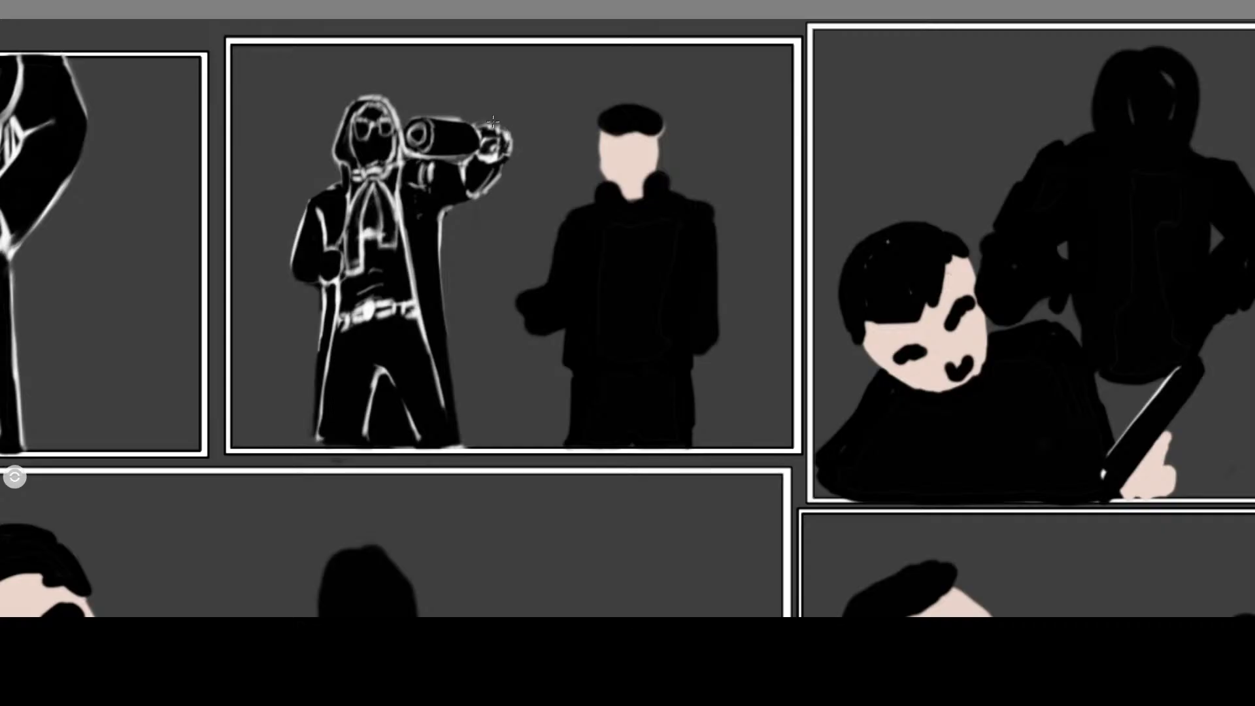
drag(509, 135, 511, 142)
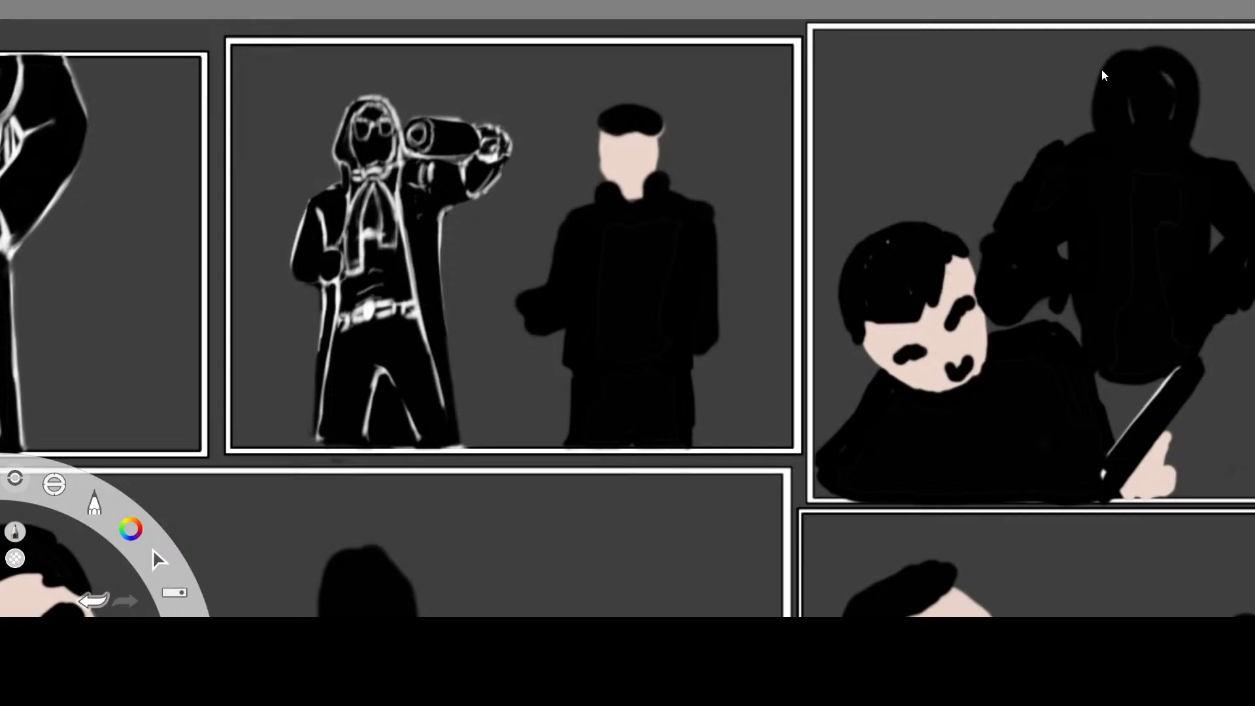
Clean up the white lines at the palm and wrist of the hand holding the tube
key(c)
mouse_move(493, 151)
mouse_down()
mouse_move(486, 142)
mouse_move(500, 152)
mouse_move(488, 155)
mouse_move(501, 151)
mouse_up()
key(c)
drag(493, 143, 491, 154)
key(c)
Erase the underside outline of the hooded figure's raised arm and redraw it in white from wrist to coat
key(s)
drag(502, 173, 442, 223)
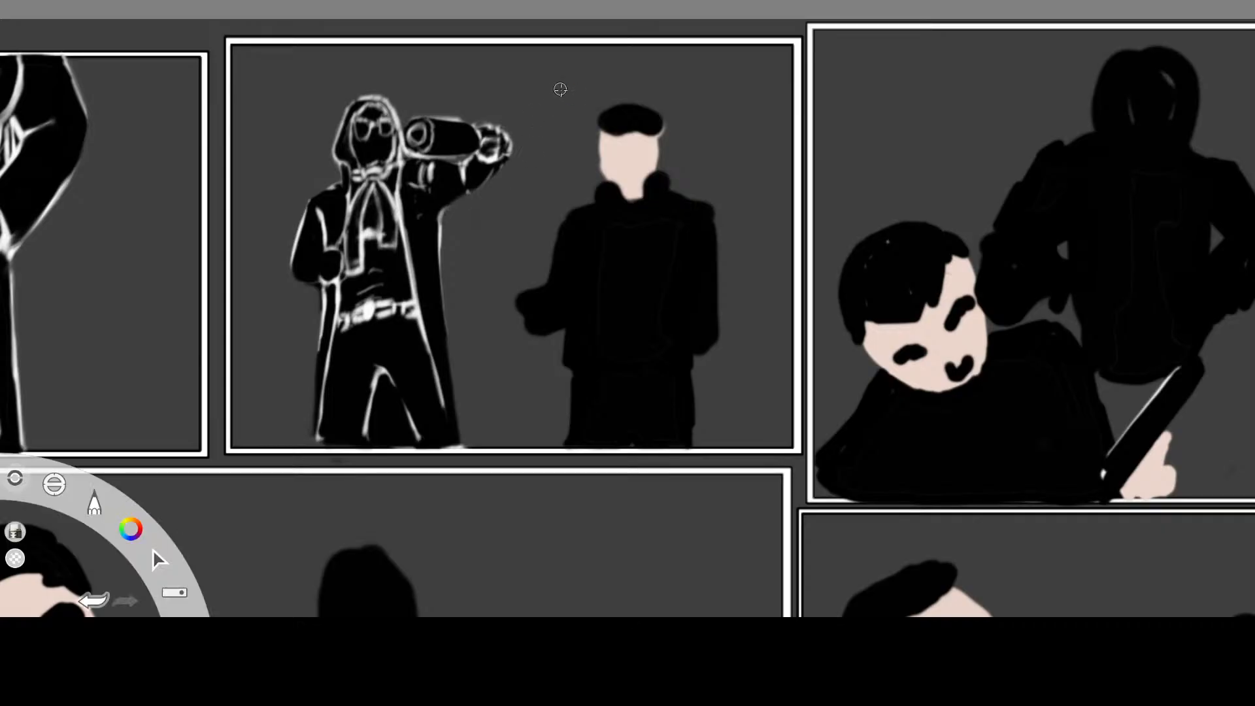
click(1106, 93)
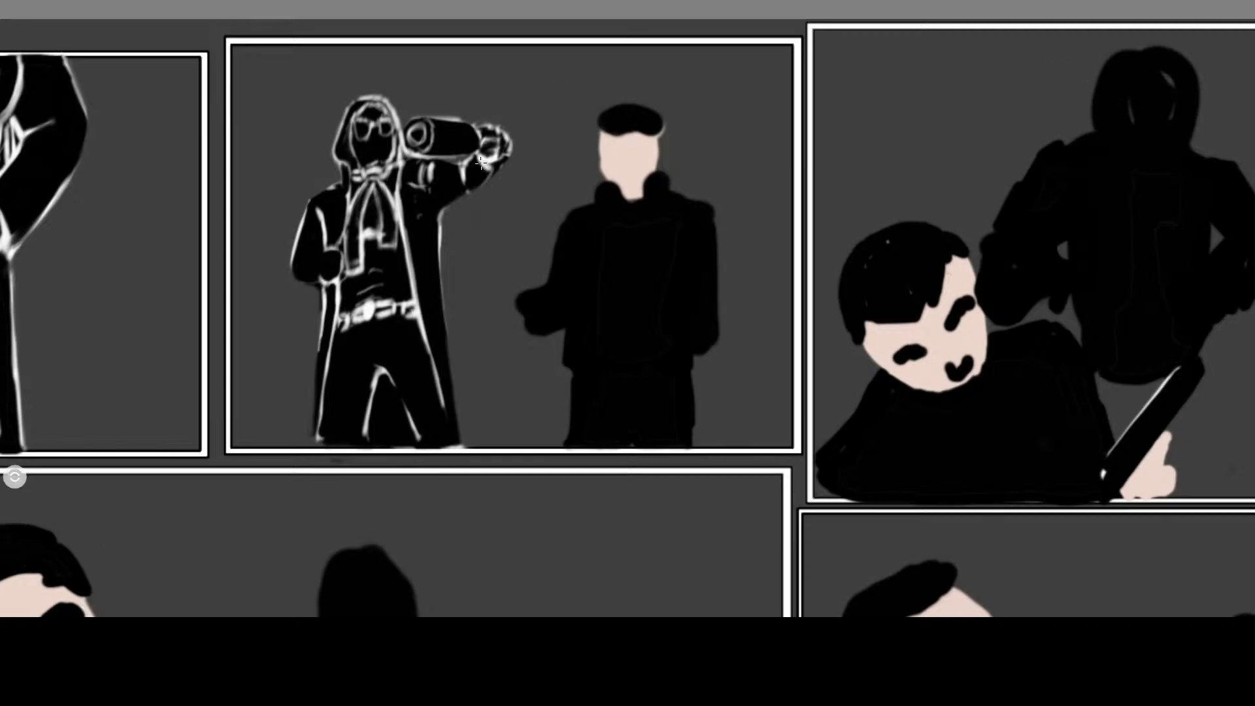
mouse_move(501, 161)
mouse_down()
mouse_move(478, 159)
mouse_move(482, 183)
mouse_move(440, 205)
mouse_up()
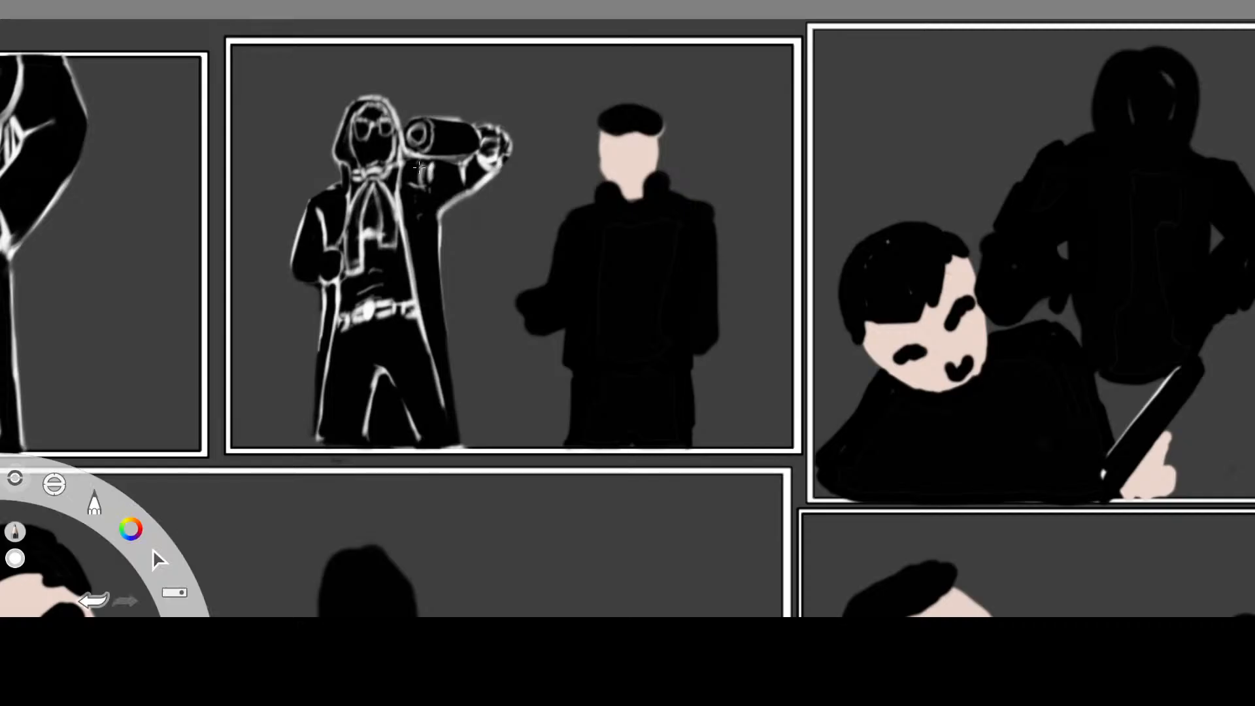
Rework the raised sleeve with a white line along its upper edge and paint out the shoulder fold marks in black
mouse_move(422, 164)
mouse_down()
mouse_move(470, 164)
mouse_move(418, 194)
mouse_up()
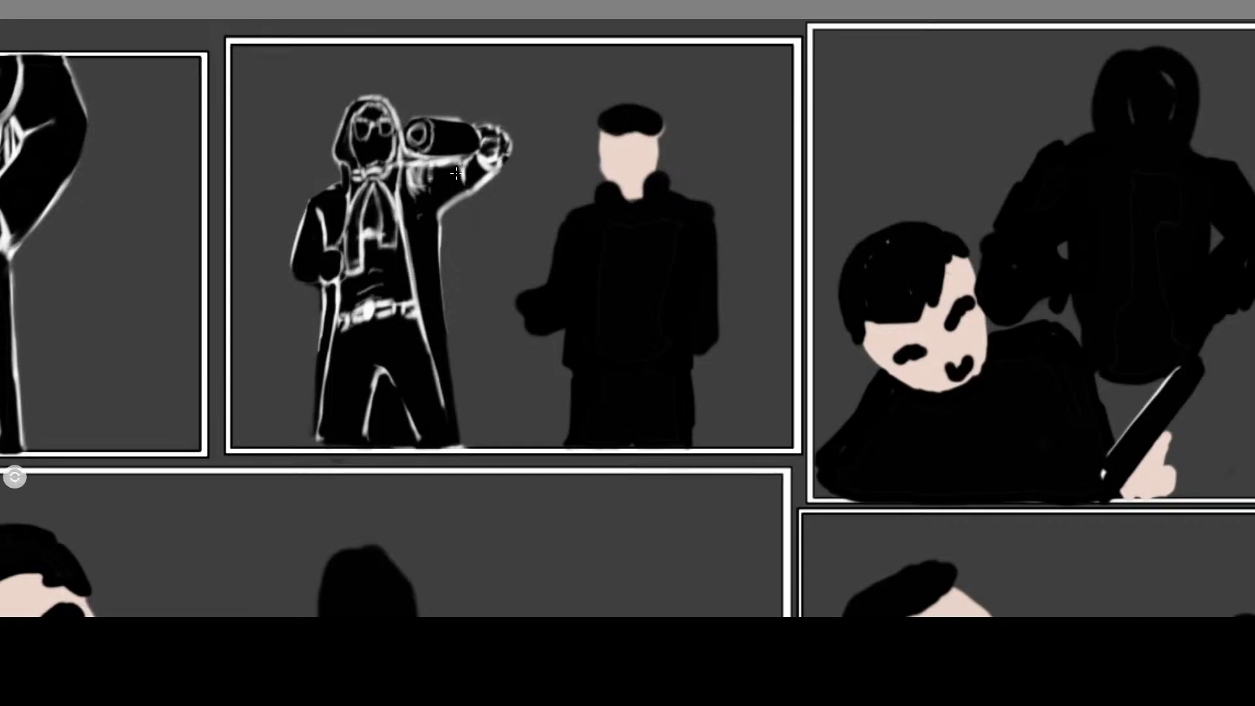
drag(426, 171, 412, 193)
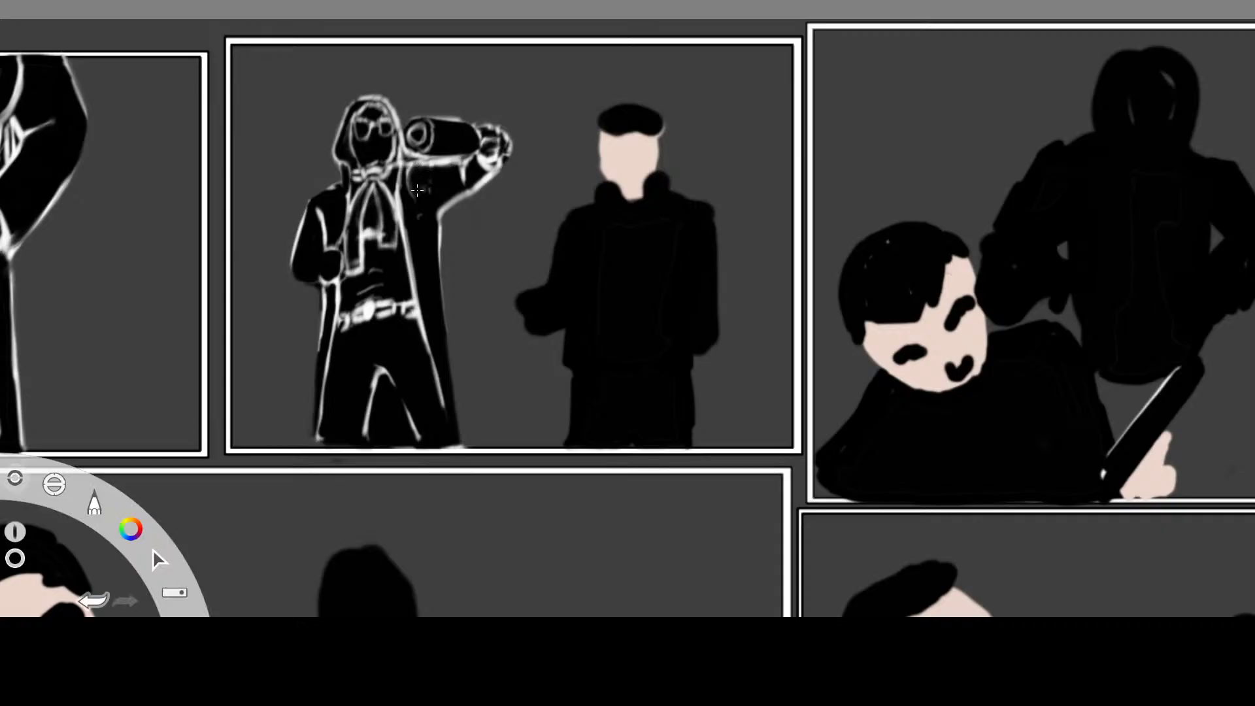
mouse_move(463, 163)
mouse_down()
mouse_move(463, 180)
mouse_move(466, 165)
mouse_move(464, 178)
mouse_move(410, 186)
mouse_up()
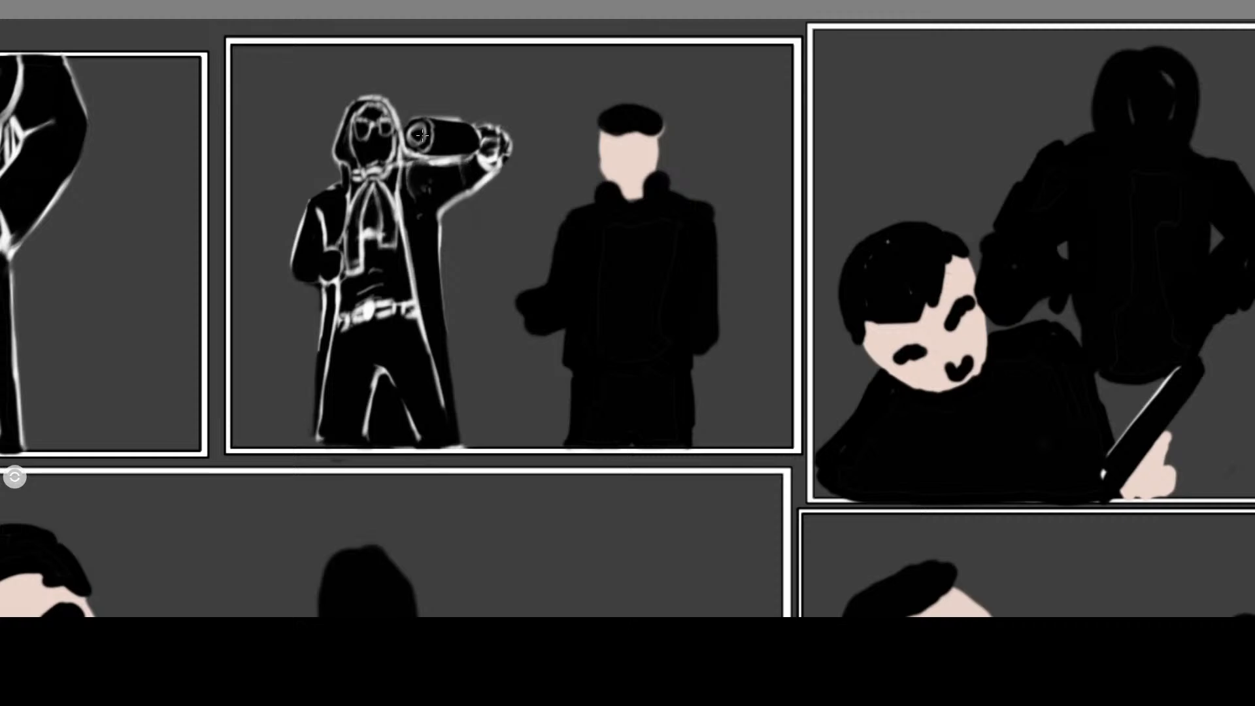
click(1134, 93)
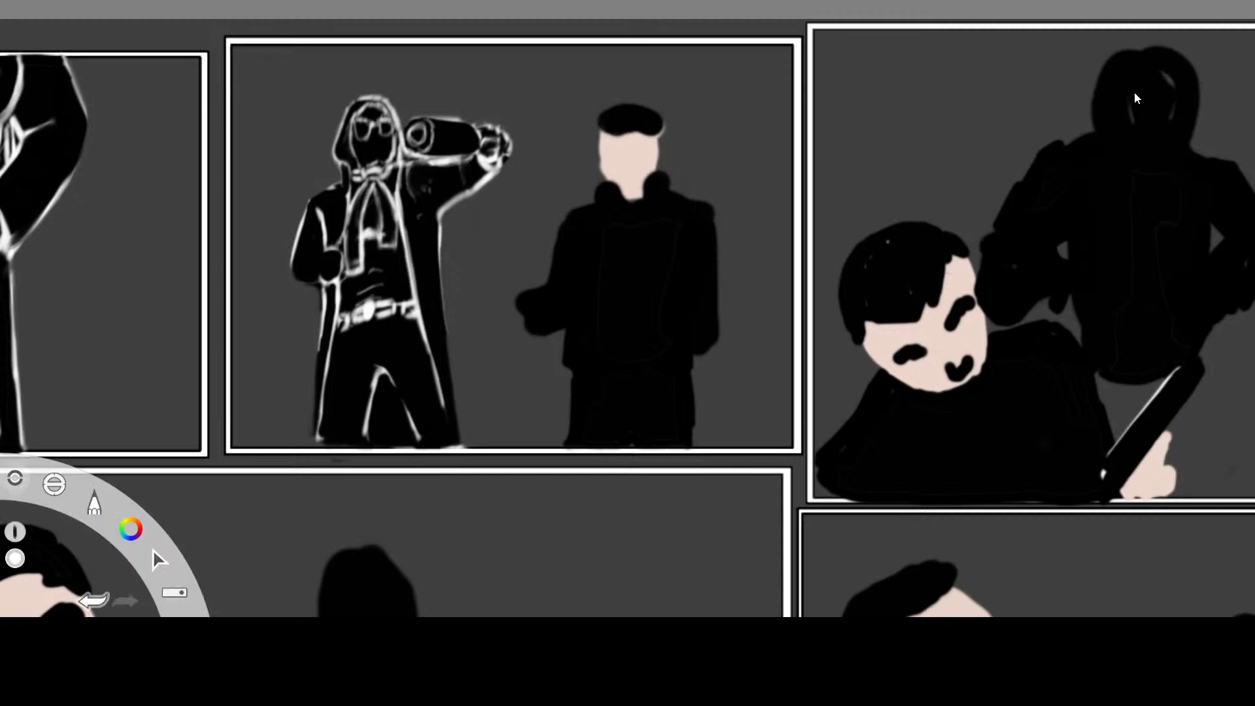
mouse_move(406, 172)
mouse_down()
mouse_move(402, 190)
mouse_move(415, 163)
mouse_move(433, 164)
mouse_move(408, 188)
mouse_move(418, 170)
mouse_up()
click(1104, 89)
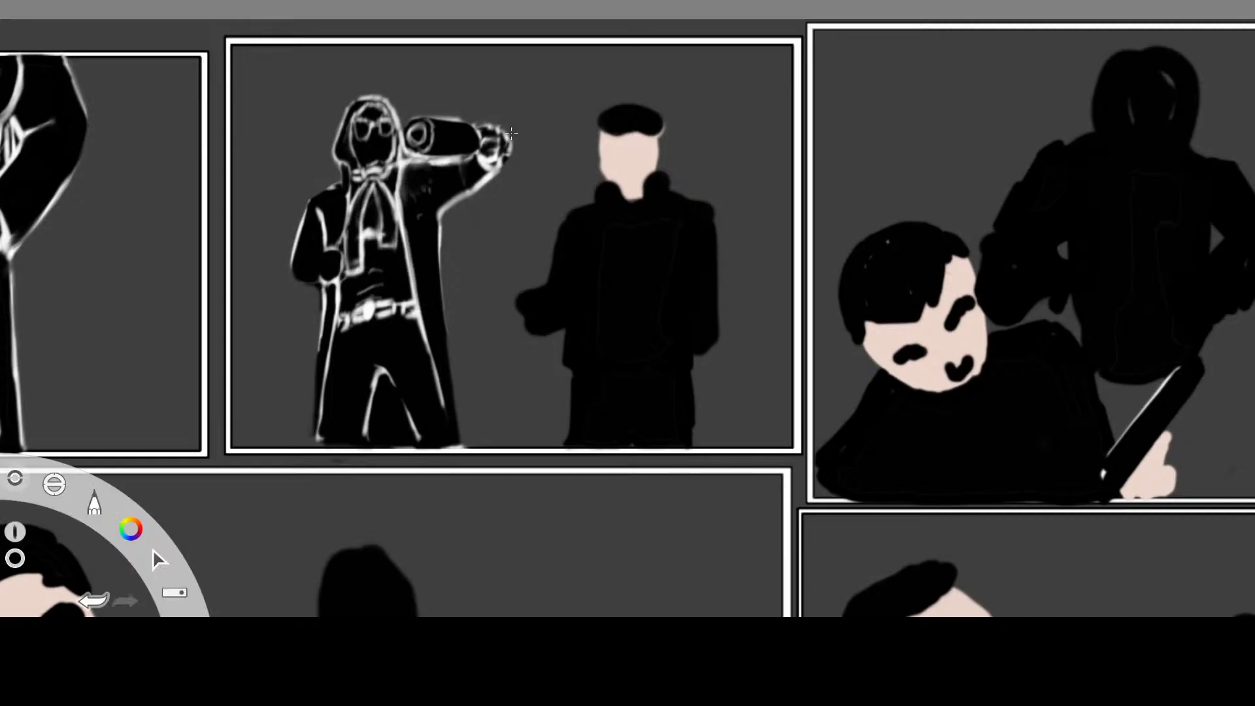
Add white lines along the forearm, cuff and hand of the hooded figure's bent, lowered arm
click(1087, 95)
click(77, 207)
mouse_move(307, 253)
mouse_down()
mouse_move(315, 274)
mouse_move(323, 254)
mouse_move(317, 288)
mouse_move(293, 266)
mouse_move(307, 281)
mouse_move(323, 239)
mouse_move(291, 250)
mouse_move(318, 289)
mouse_move(295, 280)
mouse_move(319, 288)
mouse_move(318, 255)
mouse_up()
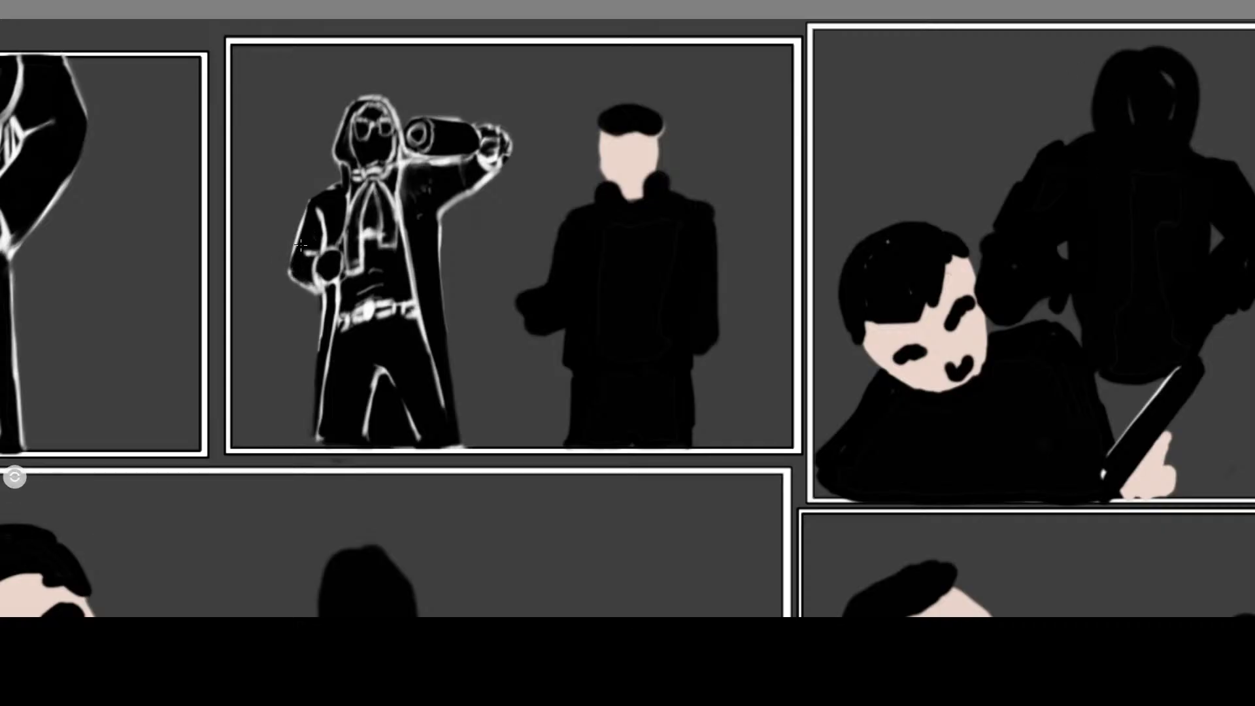
drag(314, 280, 323, 279)
drag(312, 292, 320, 297)
key(space)
drag(724, 173, 655, 204)
drag(770, 181, 691, 202)
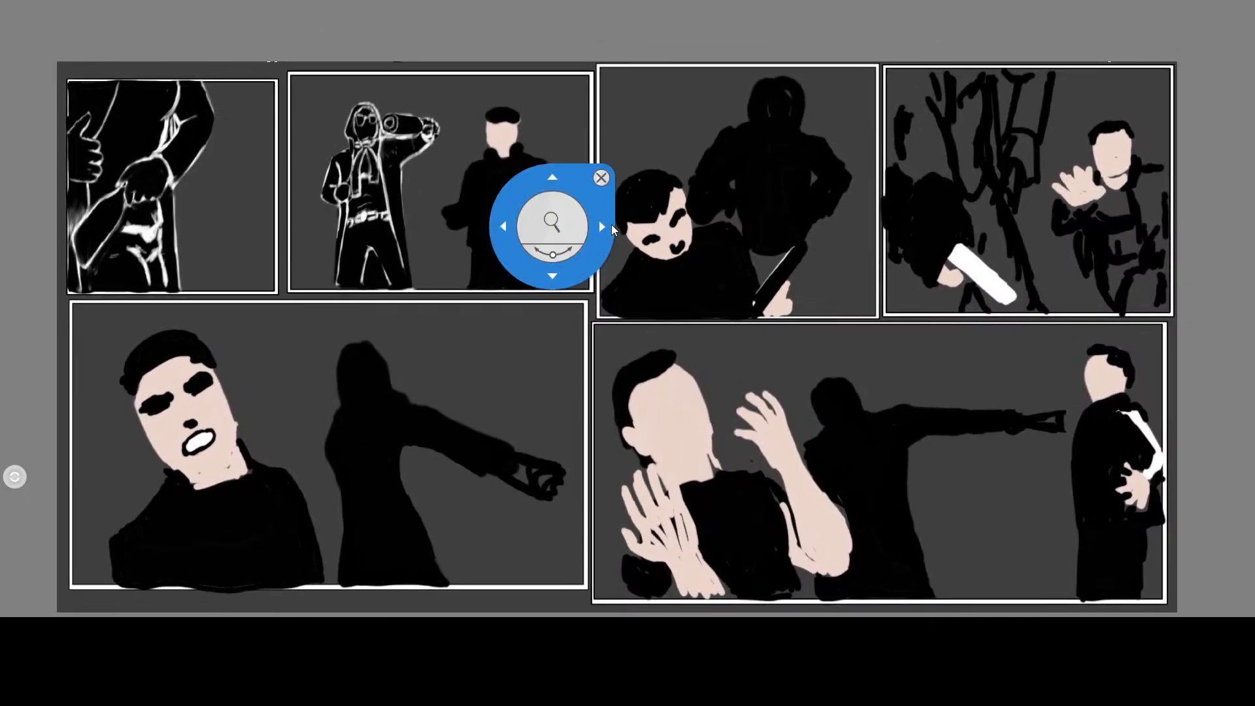
click(615, 177)
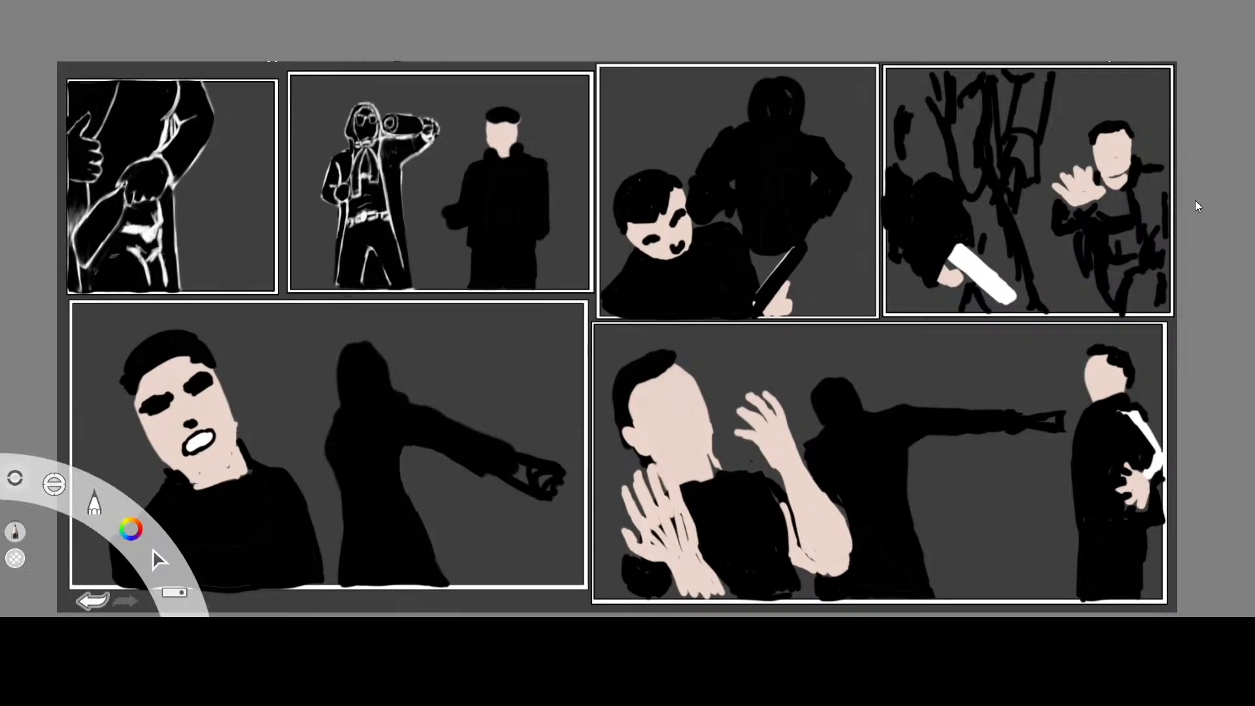
drag(1217, 209, 1181, 170)
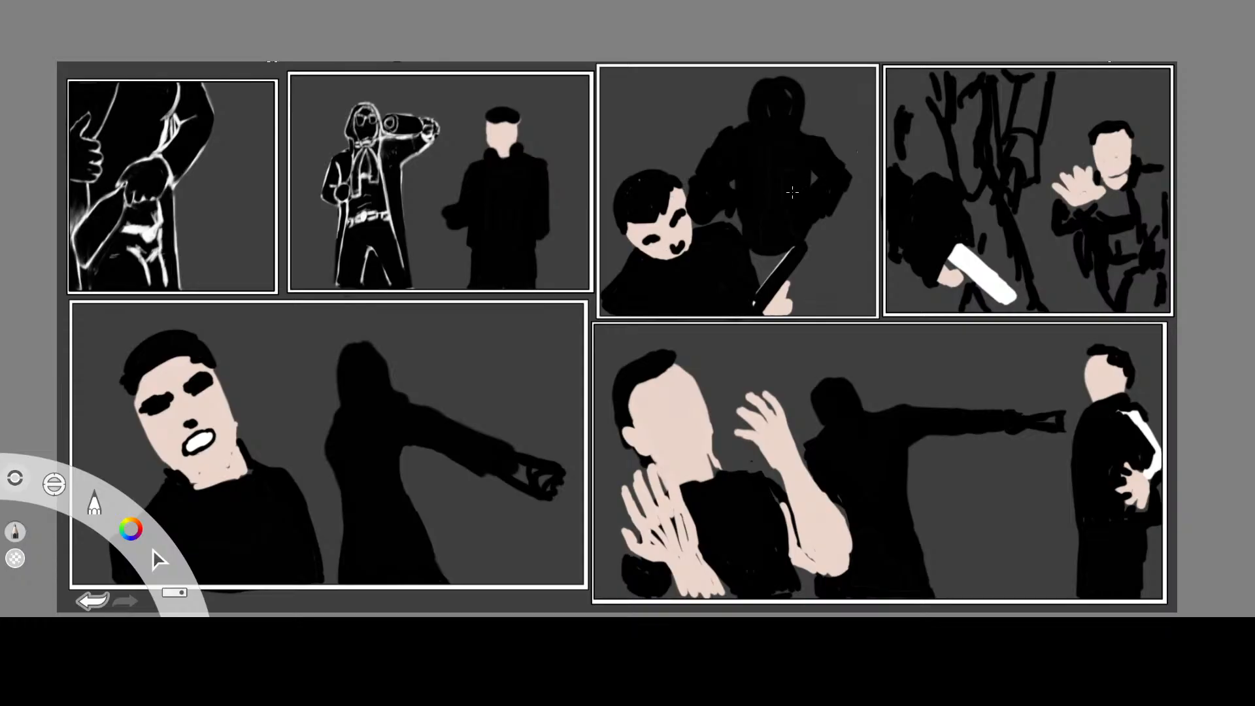
key(space)
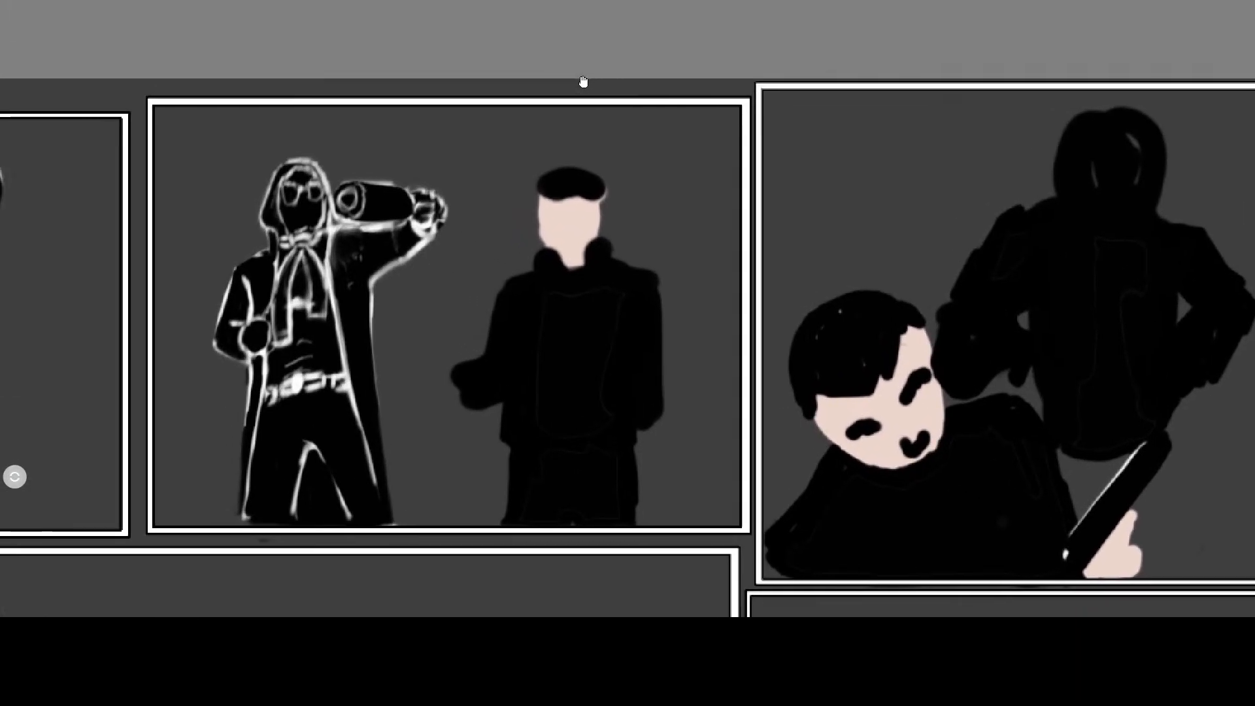
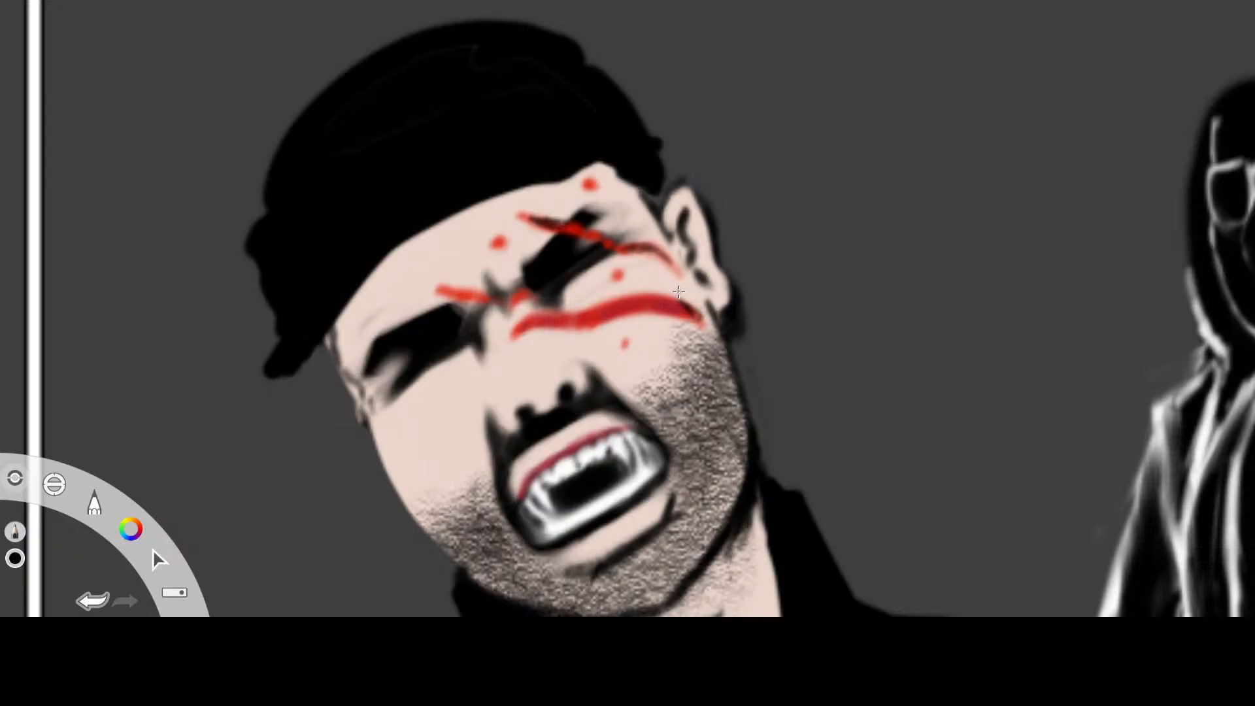
Paint a dark line through the long red cut on the screaming man's cheek and touch up its red
mouse_move(680, 302)
mouse_down()
mouse_move(593, 302)
mouse_move(533, 314)
mouse_move(511, 333)
mouse_move(653, 302)
mouse_move(693, 316)
mouse_move(625, 299)
mouse_move(695, 320)
mouse_up()
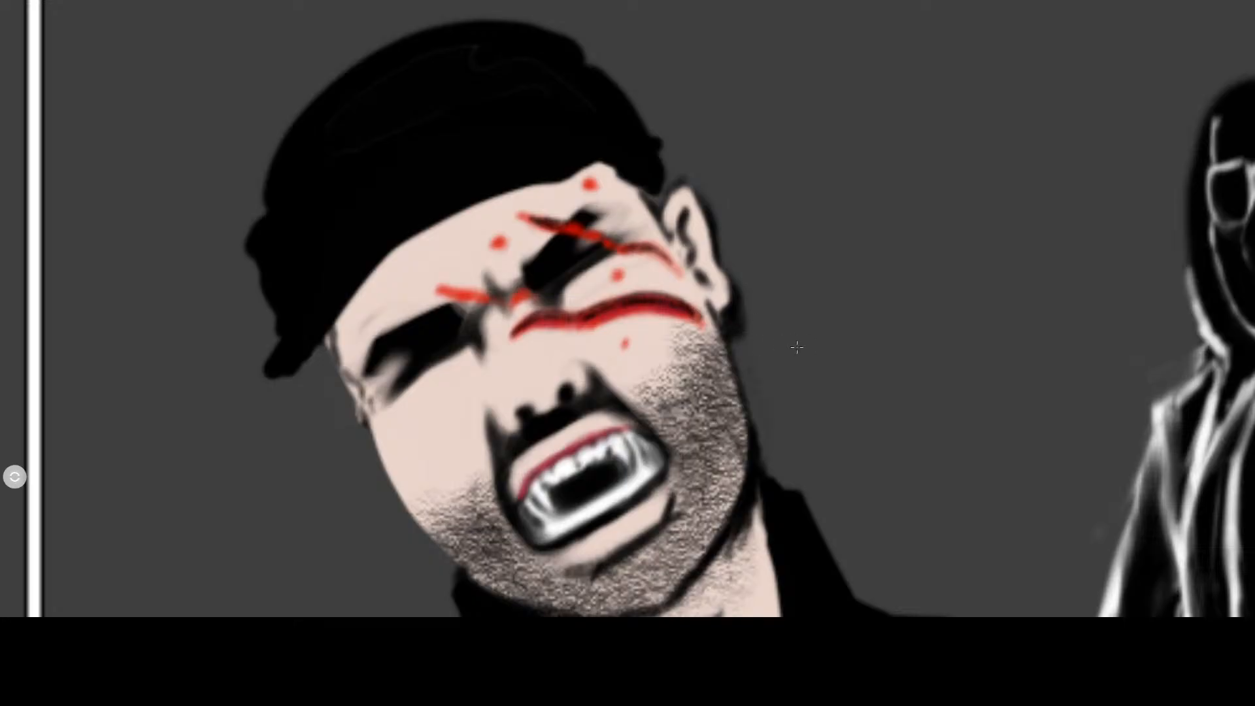
key(Tab)
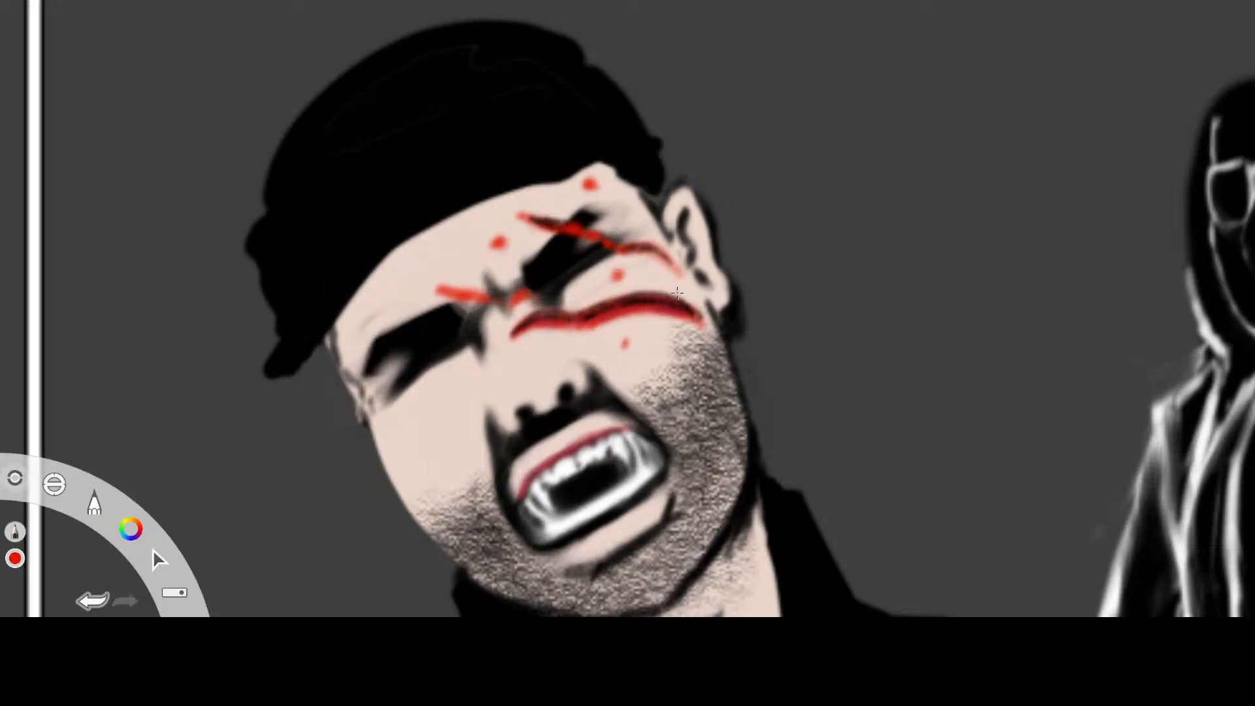
key(Tab)
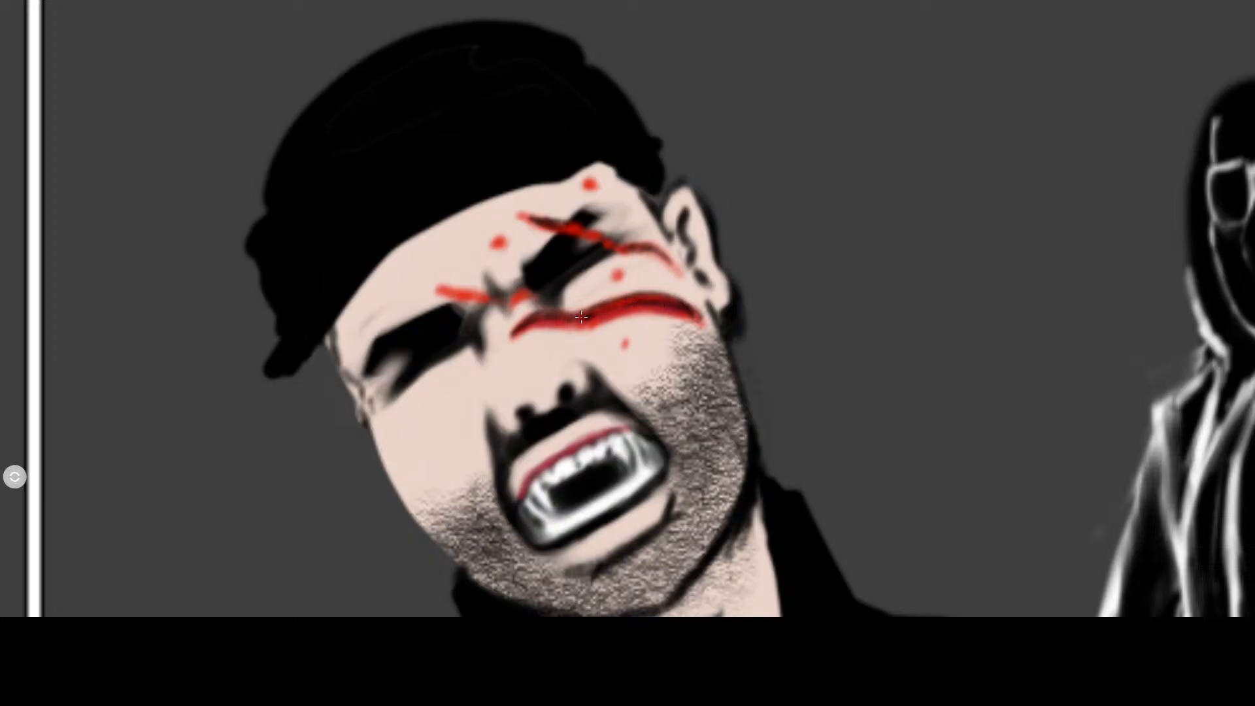
key(Tab)
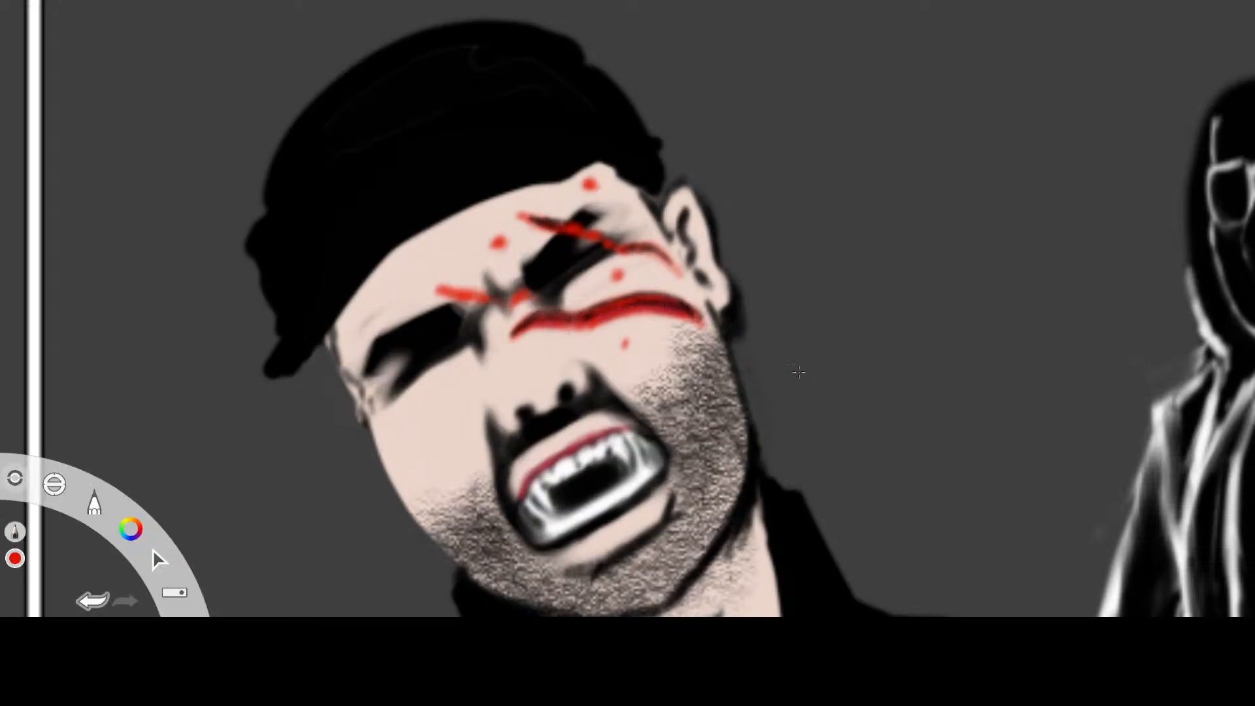
click(1115, 239)
key(Tab)
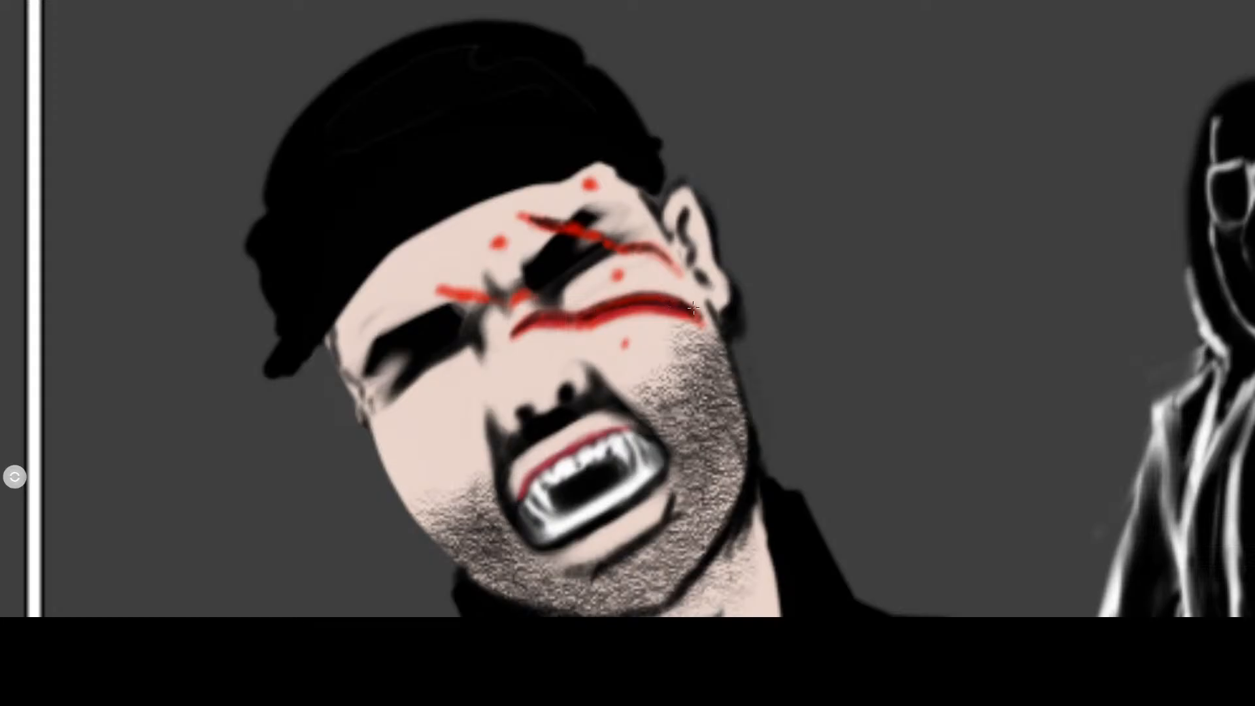
Darken the lower edge of the long cheek cut with a second thin black line along its length
key(Tab)
key(Tab)
mouse_move(693, 316)
mouse_down()
mouse_move(647, 311)
mouse_move(683, 313)
mouse_move(510, 335)
mouse_up()
key(Tab)
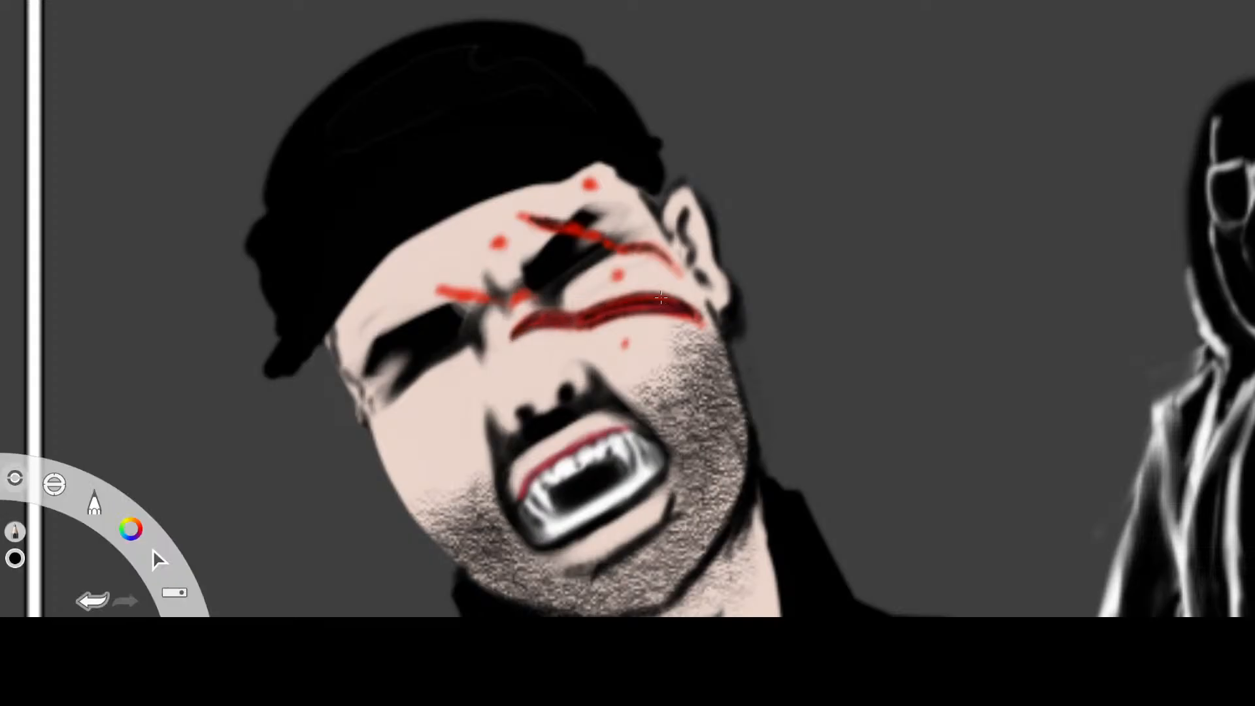
key(Tab)
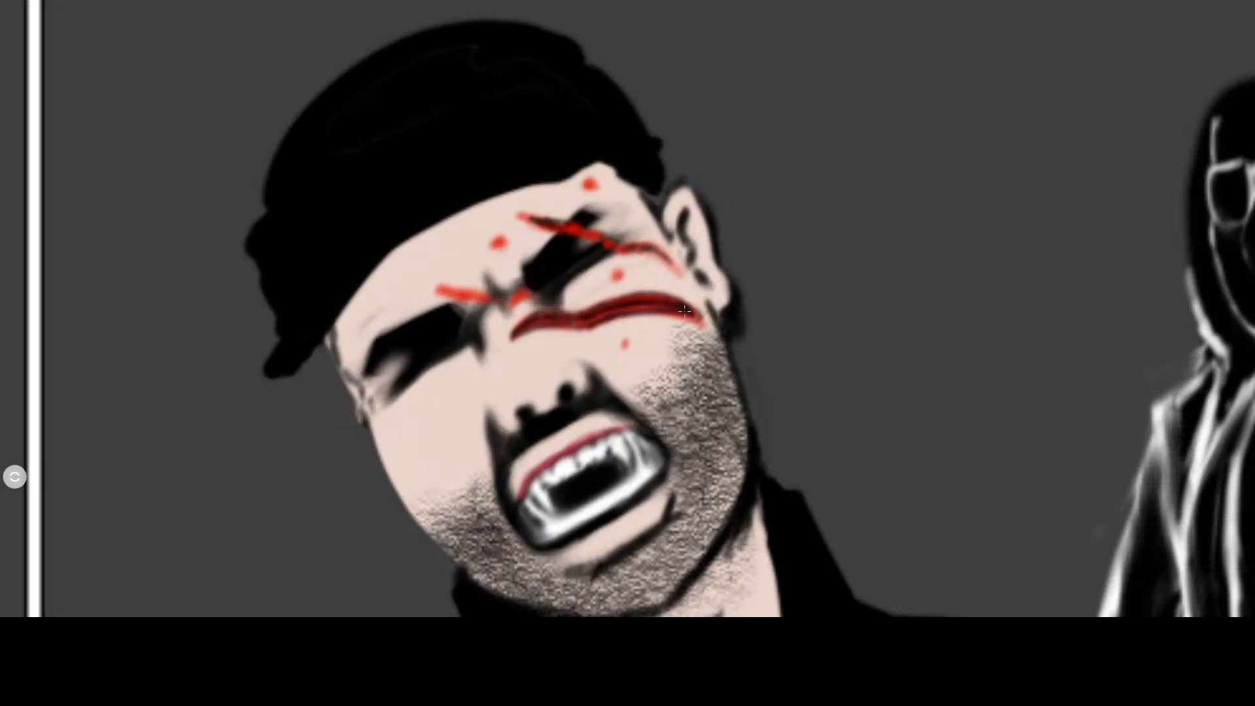
Layer red strokes between the dark lines of the cheek cut and sharpen its inner streaks with black
key(Tab)
click(958, 323)
key(Tab)
key(Tab)
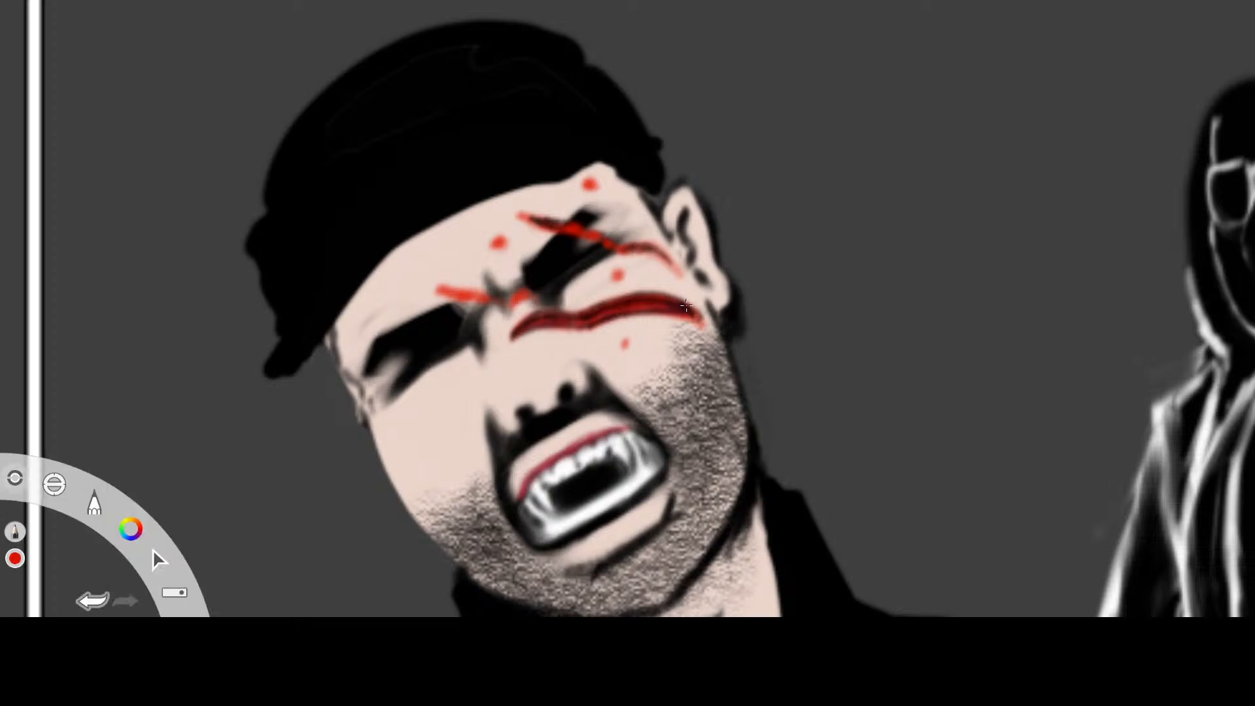
click(1101, 251)
mouse_move(686, 308)
mouse_down()
mouse_move(660, 294)
mouse_move(521, 323)
mouse_up()
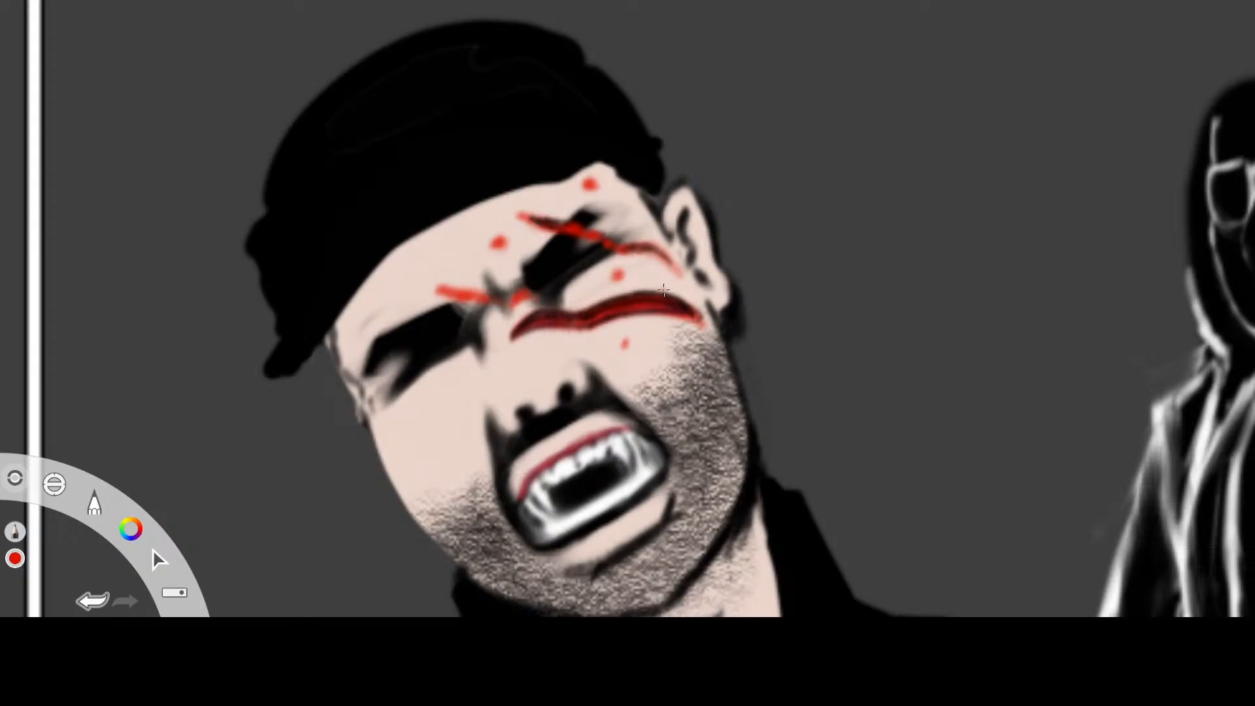
drag(671, 299, 674, 302)
click(1053, 238)
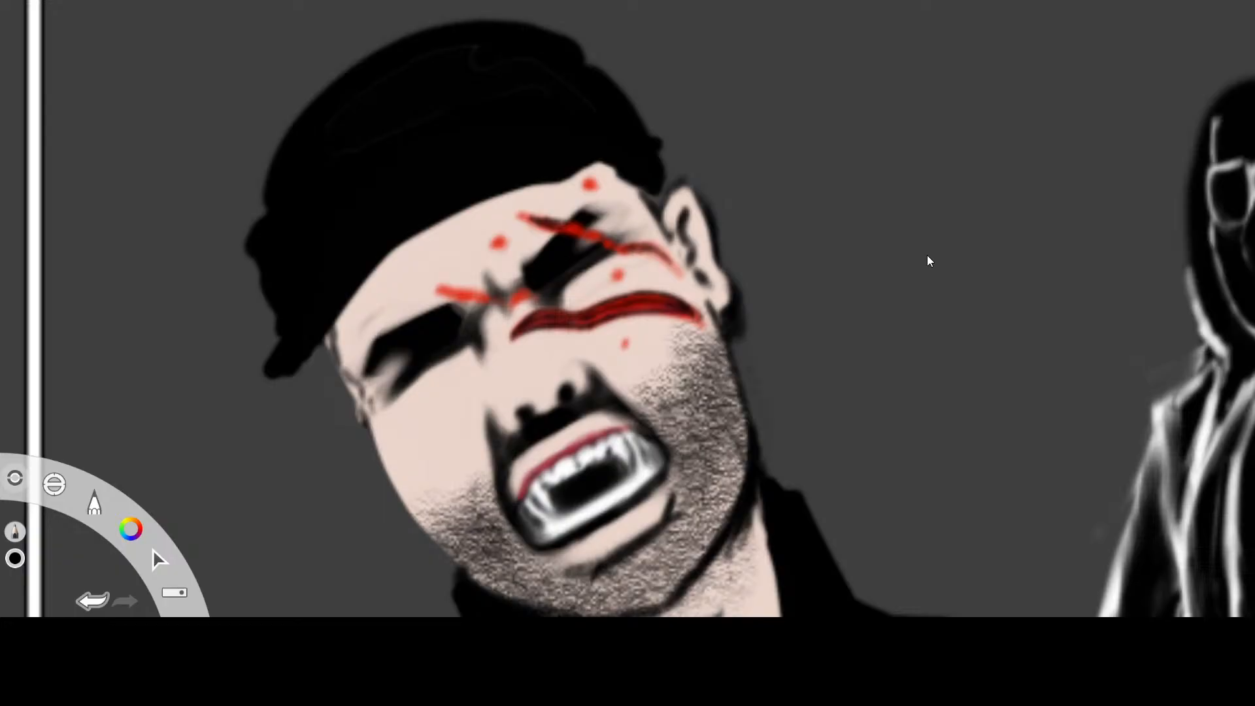
Add thin black depth lines to the red scratches between the man's brows and across his eye
click(958, 236)
click(1054, 213)
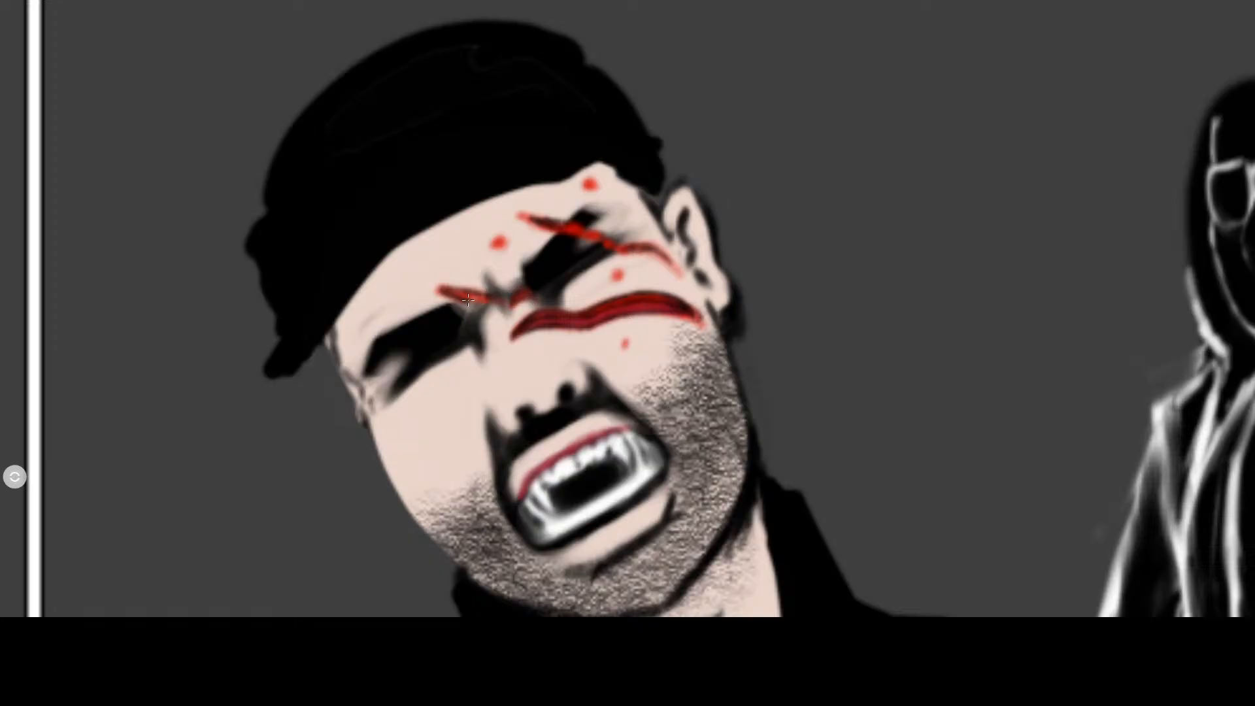
drag(469, 298, 487, 303)
key(Tab)
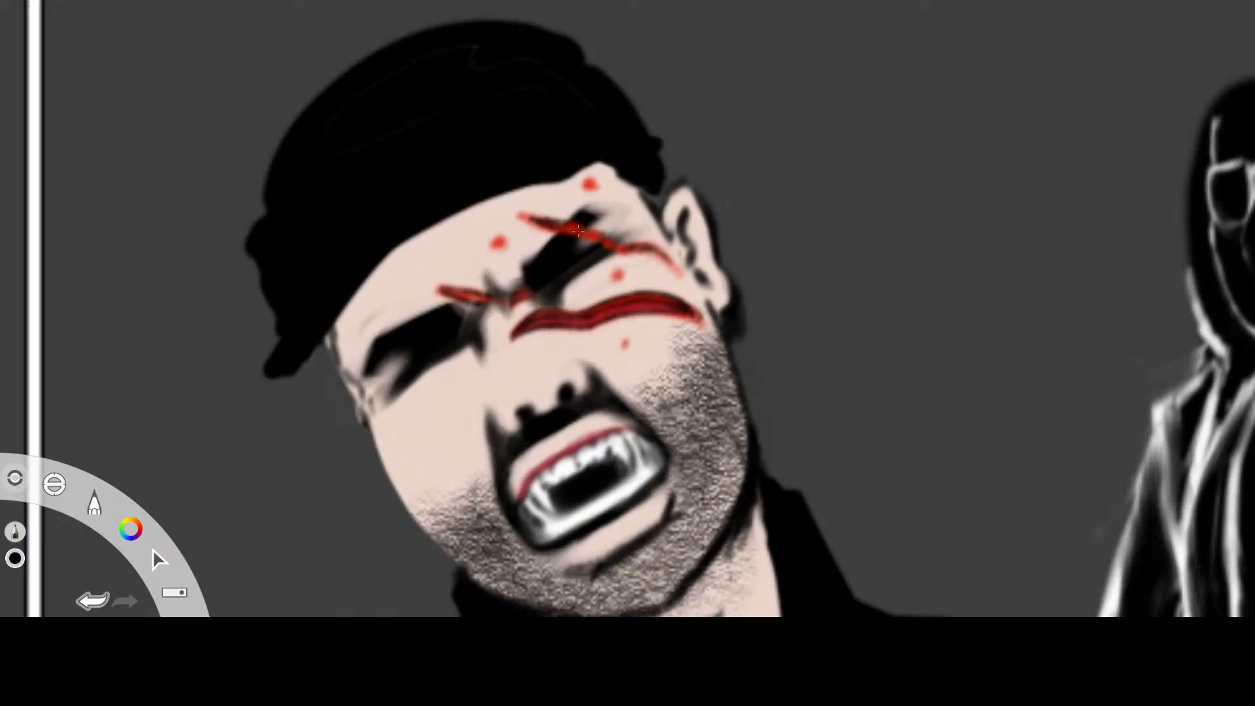
key(Tab)
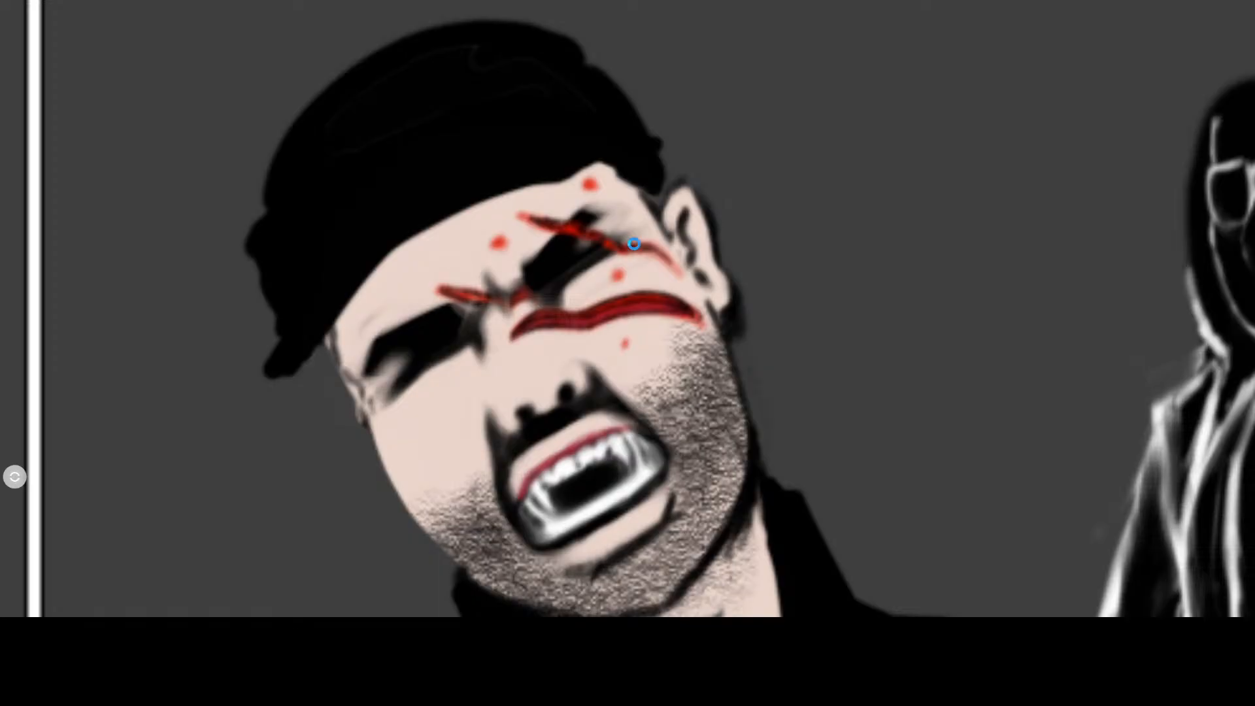
key(Tab)
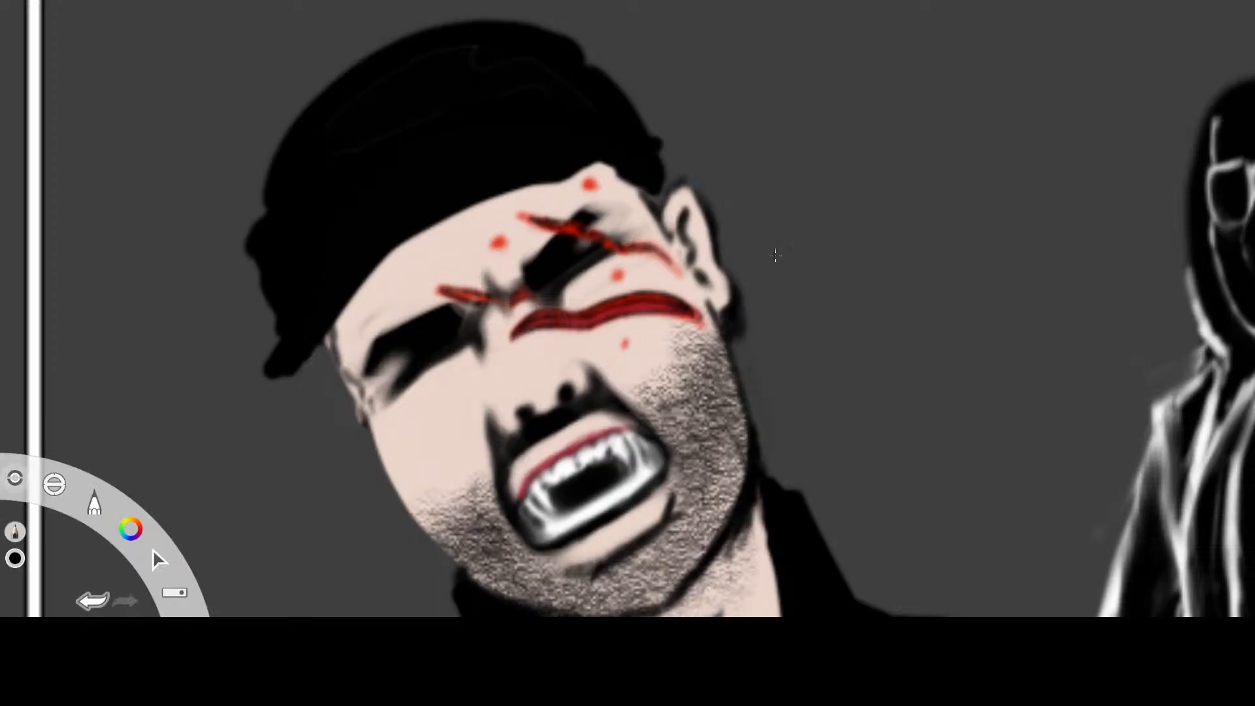
Darken the screaming man's jawline and chin with black strokes where the stubble meets the neck
key(space)
drag(749, 261, 667, 345)
key(space)
mouse_move(889, 243)
mouse_down()
mouse_move(732, 324)
mouse_move(756, 333)
mouse_move(715, 323)
mouse_up()
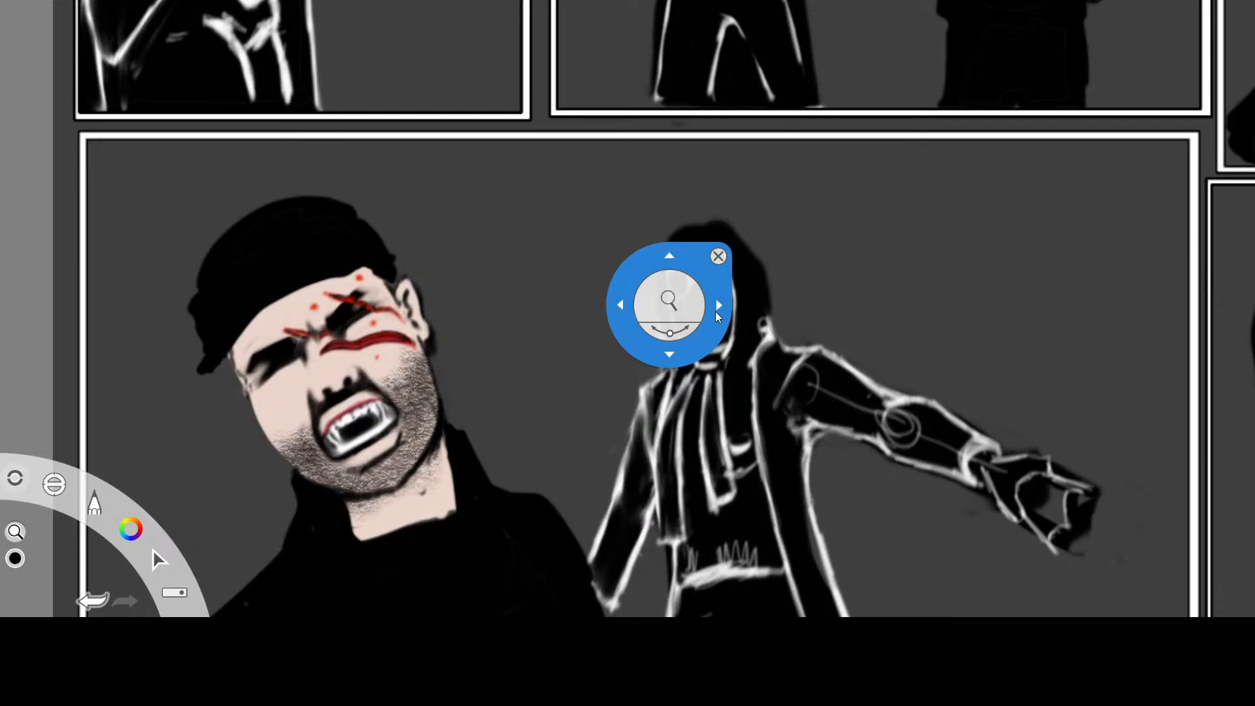
click(726, 256)
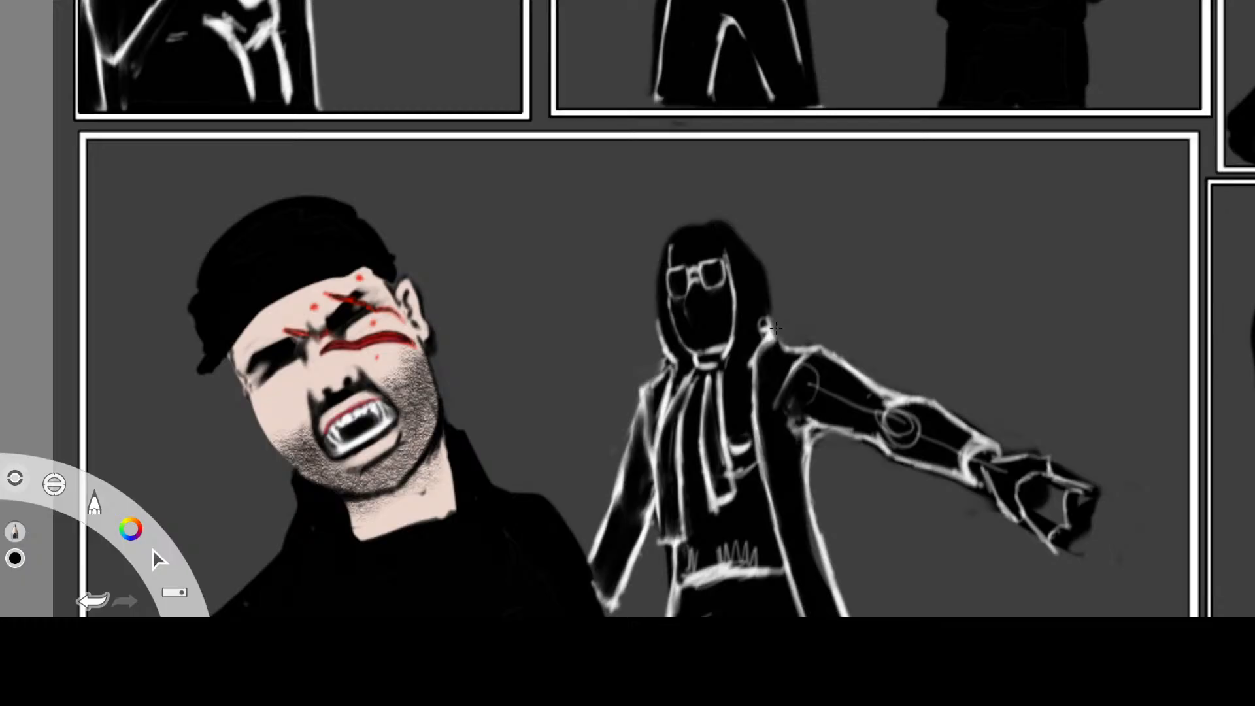
click(1100, 175)
drag(429, 434, 431, 433)
mouse_move(355, 487)
mouse_down()
mouse_move(336, 484)
mouse_move(379, 490)
mouse_move(400, 458)
mouse_move(405, 481)
mouse_move(431, 425)
mouse_up()
click(33, 234)
click(1120, 243)
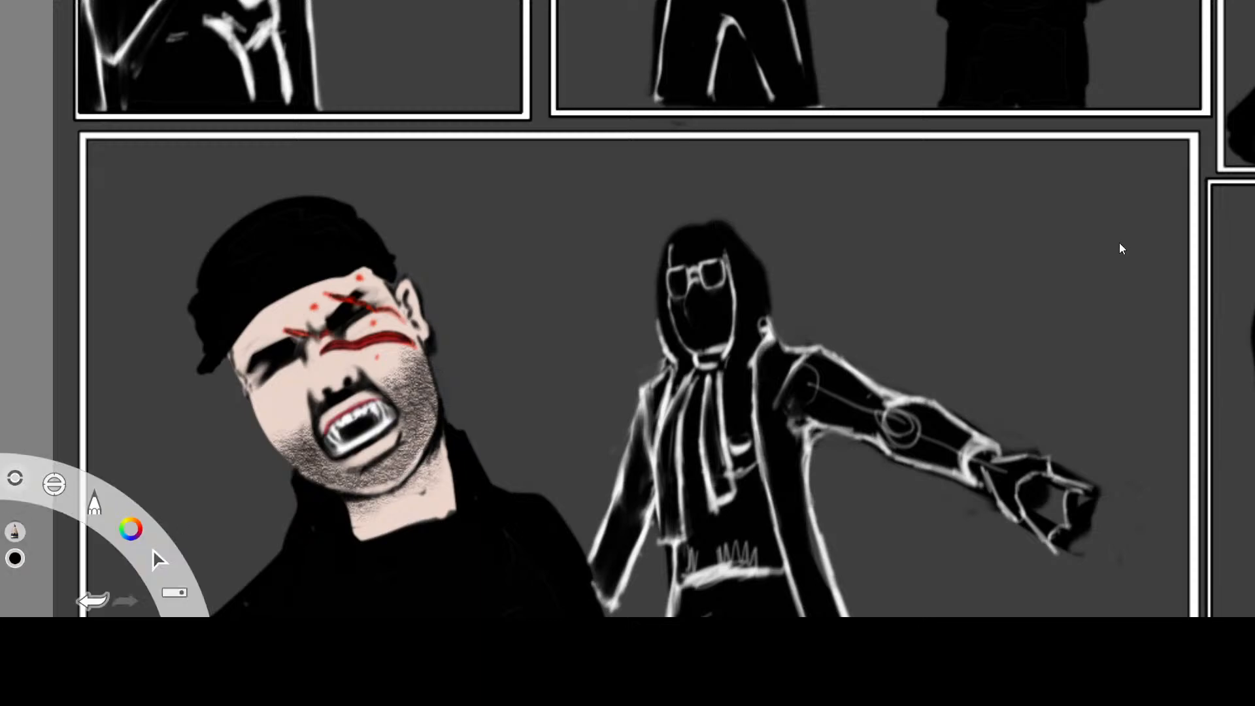
mouse_move(373, 494)
mouse_down()
mouse_move(417, 462)
mouse_move(410, 471)
mouse_move(425, 415)
mouse_move(429, 431)
mouse_up()
mouse_move(336, 490)
mouse_down()
mouse_move(327, 482)
mouse_move(341, 487)
mouse_up()
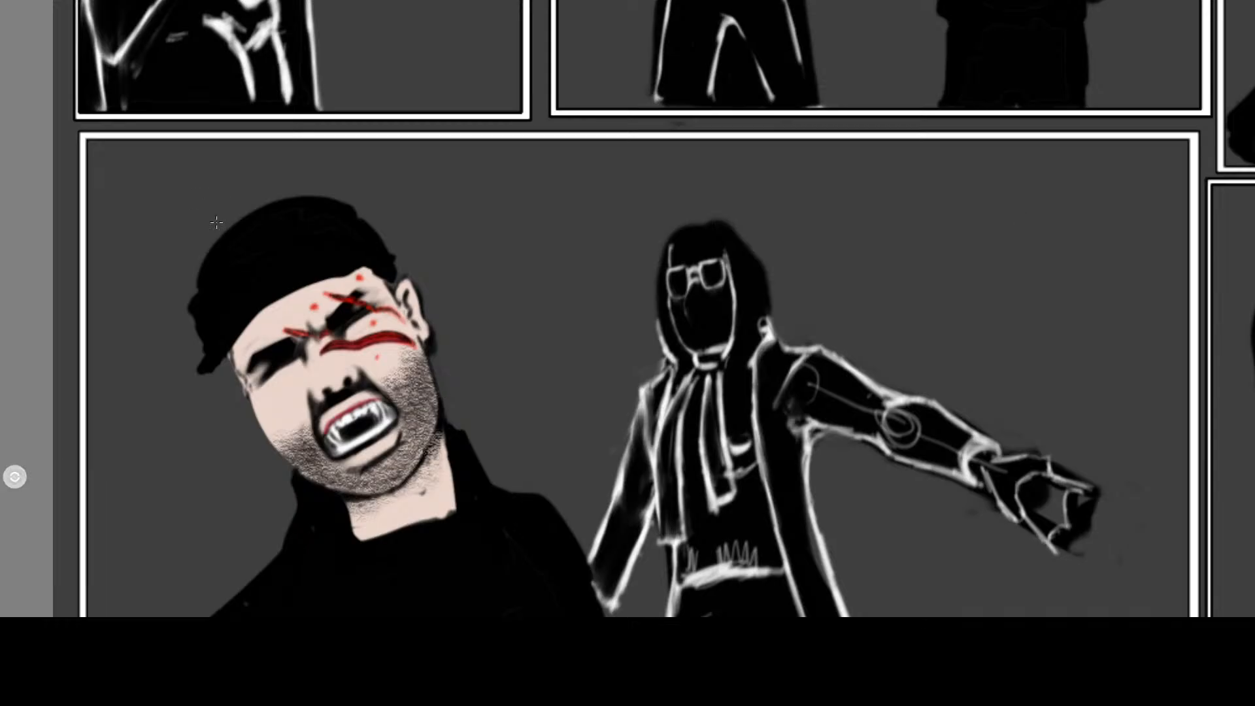
Trim the lumpy outer edge of the screaming man's black cap into a smoother curve down to its tip
mouse_move(201, 267)
mouse_down()
mouse_move(205, 335)
mouse_move(209, 323)
mouse_move(190, 317)
mouse_move(205, 366)
mouse_up()
drag(207, 290, 211, 311)
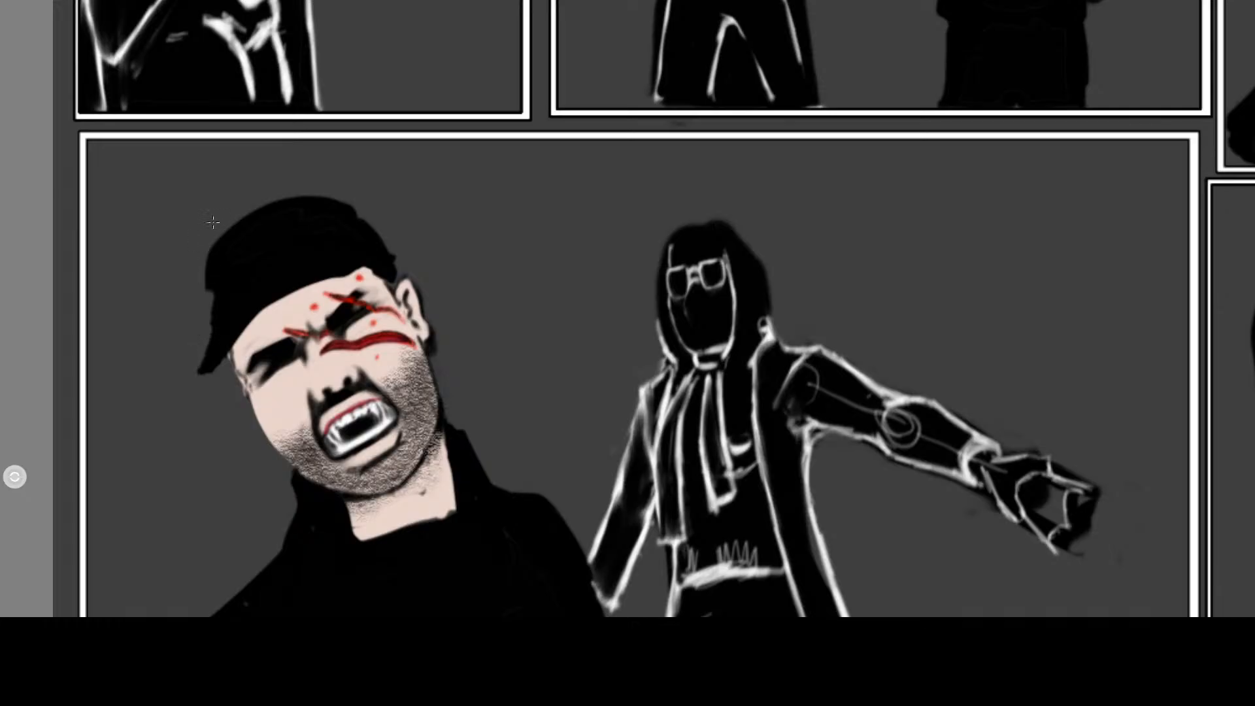
Erase the outer edge of the screaming man's black cap to make its crown lower and narrower
mouse_move(207, 248)
mouse_down()
mouse_move(210, 294)
mouse_move(219, 236)
mouse_move(308, 195)
mouse_move(367, 221)
mouse_move(385, 245)
mouse_up()
mouse_move(347, 208)
mouse_down()
mouse_move(277, 213)
mouse_move(213, 256)
mouse_up()
mouse_move(258, 206)
mouse_down()
mouse_move(211, 269)
mouse_move(210, 329)
mouse_up()
drag(213, 263, 206, 352)
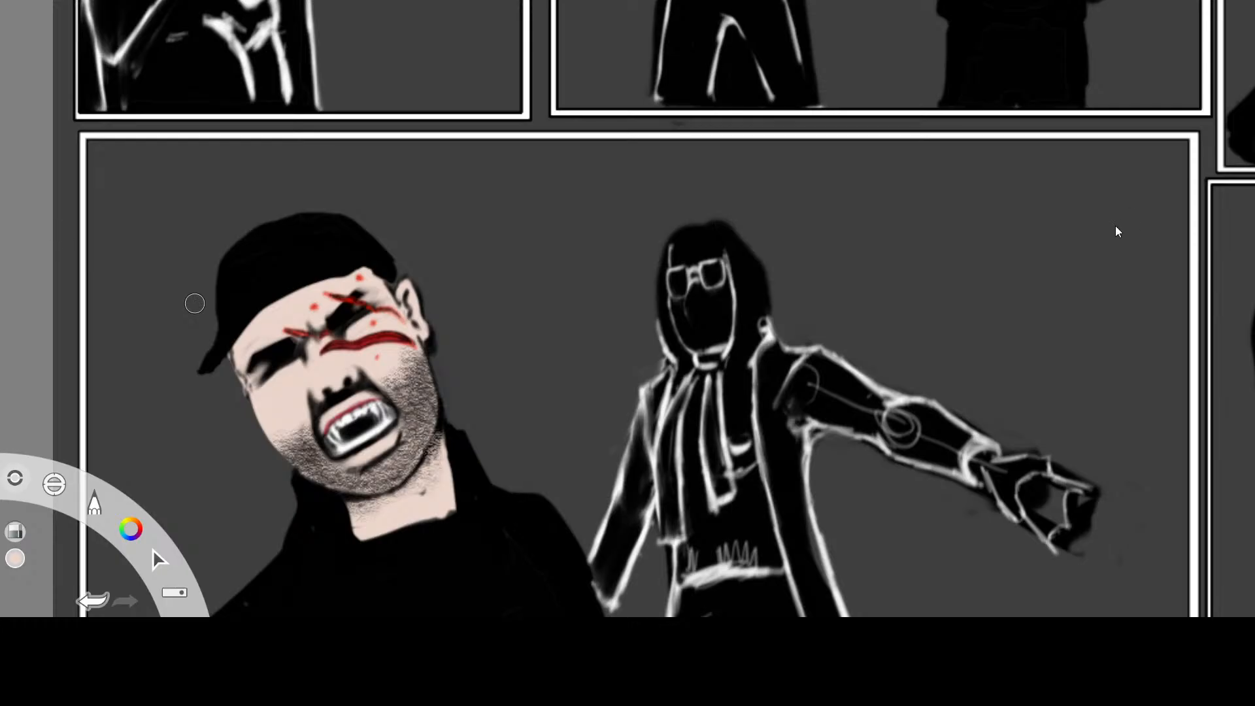
Outline the screaming man's shaded cheek and jaw edge in black from cap brim to chin, undoing the excess stroke
click(1095, 216)
mouse_move(233, 358)
mouse_down()
mouse_move(269, 442)
mouse_move(260, 422)
mouse_move(302, 475)
mouse_up()
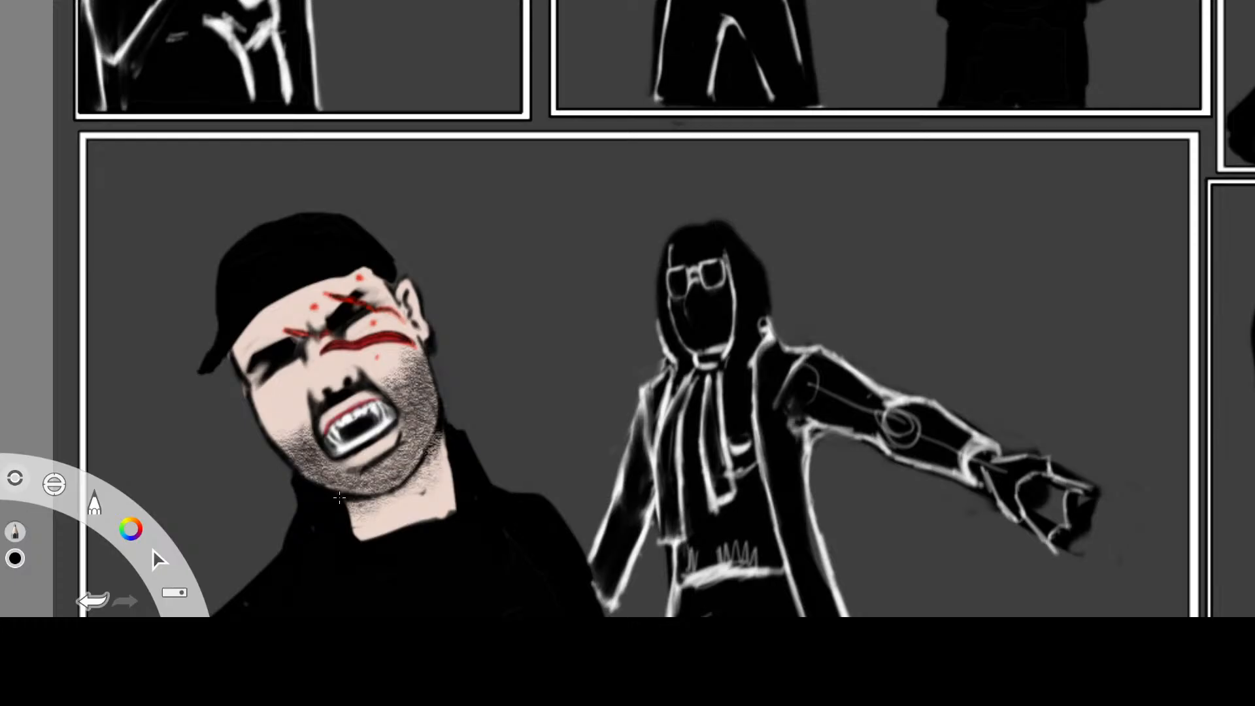
key(ctrl+z)
Sketch small and large angular debris shards in black between the screaming man's head and the hooded figure
key(space)
drag(776, 251, 777, 324)
click(788, 292)
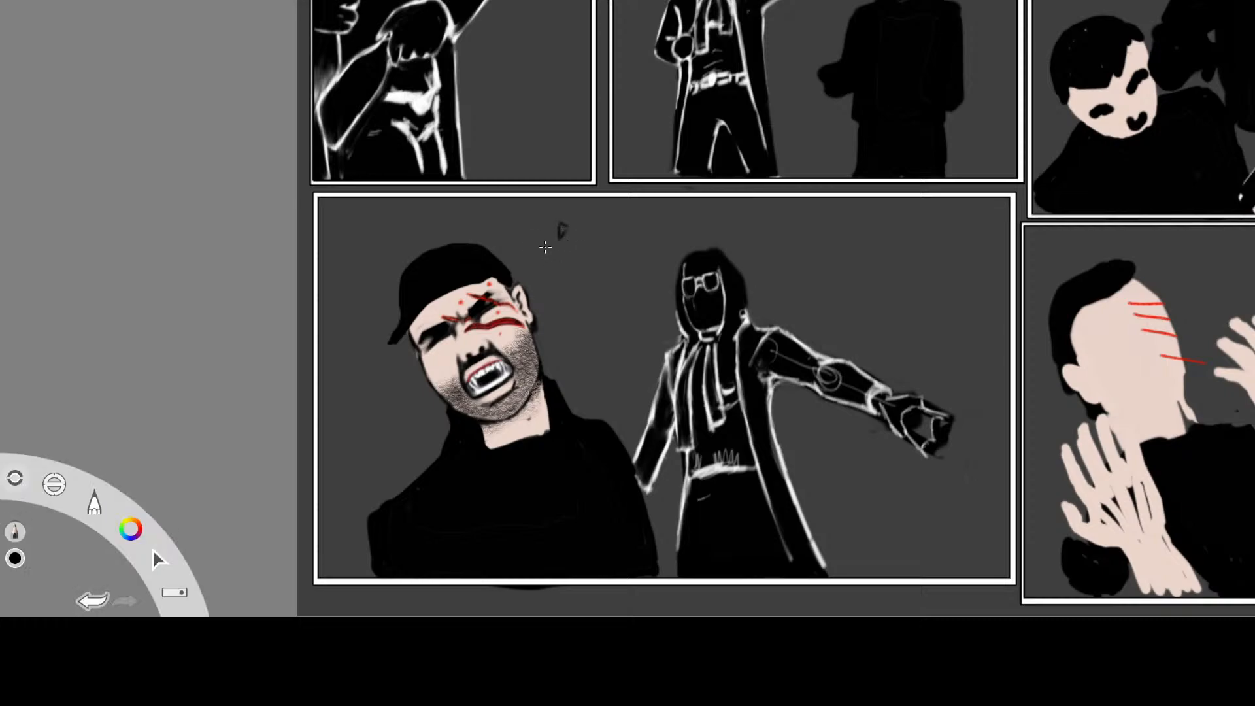
mouse_move(516, 244)
mouse_down()
mouse_move(542, 240)
mouse_move(525, 260)
mouse_move(533, 245)
mouse_move(541, 256)
mouse_up()
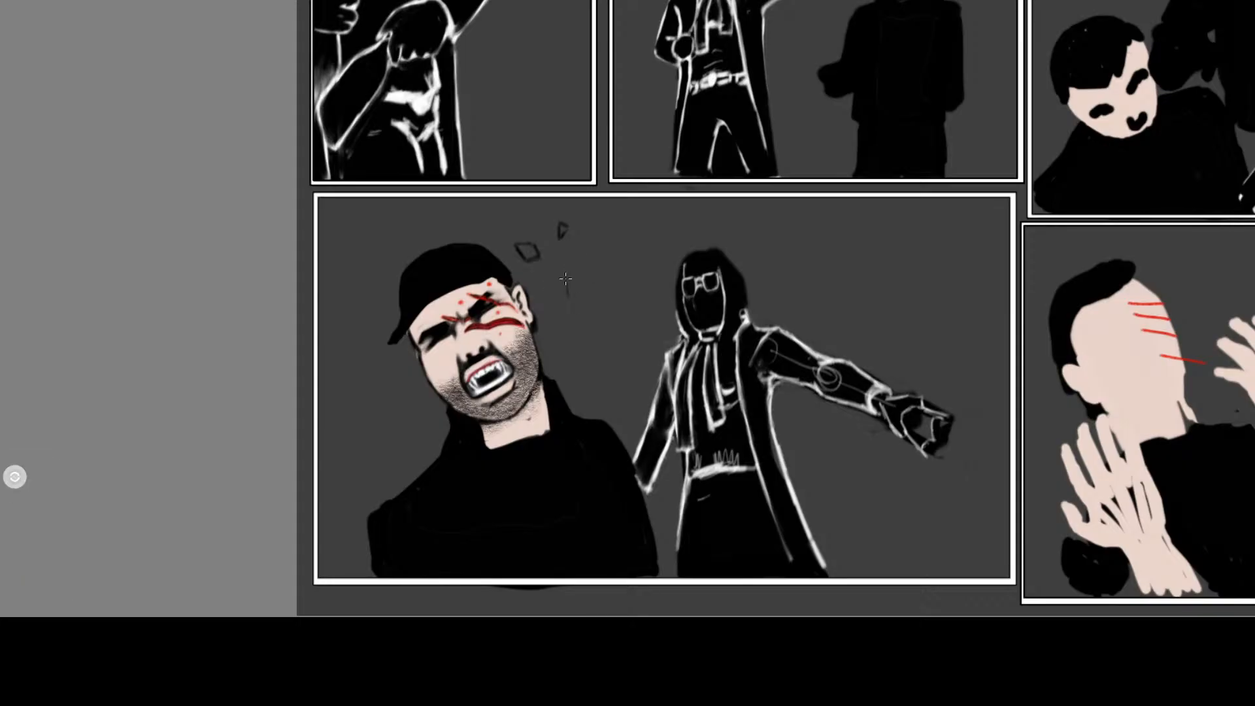
drag(570, 295, 577, 285)
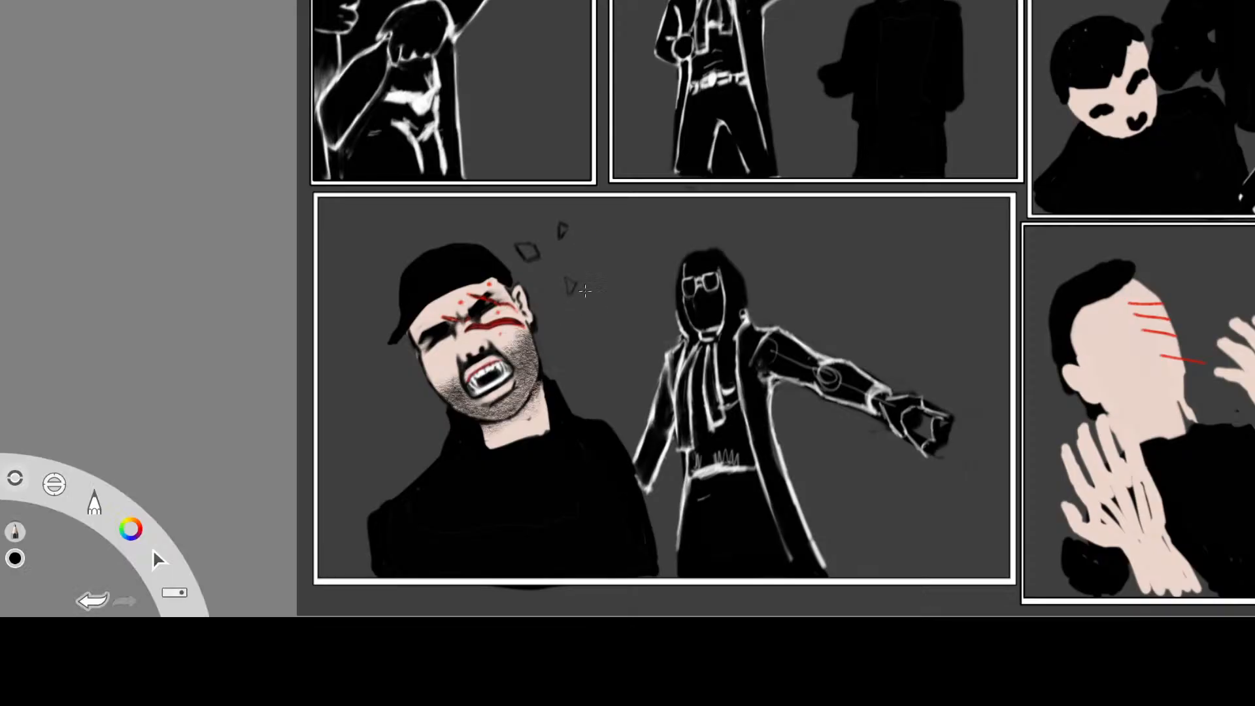
drag(580, 299, 567, 325)
mouse_move(600, 319)
mouse_down()
mouse_move(590, 340)
mouse_move(601, 317)
mouse_up()
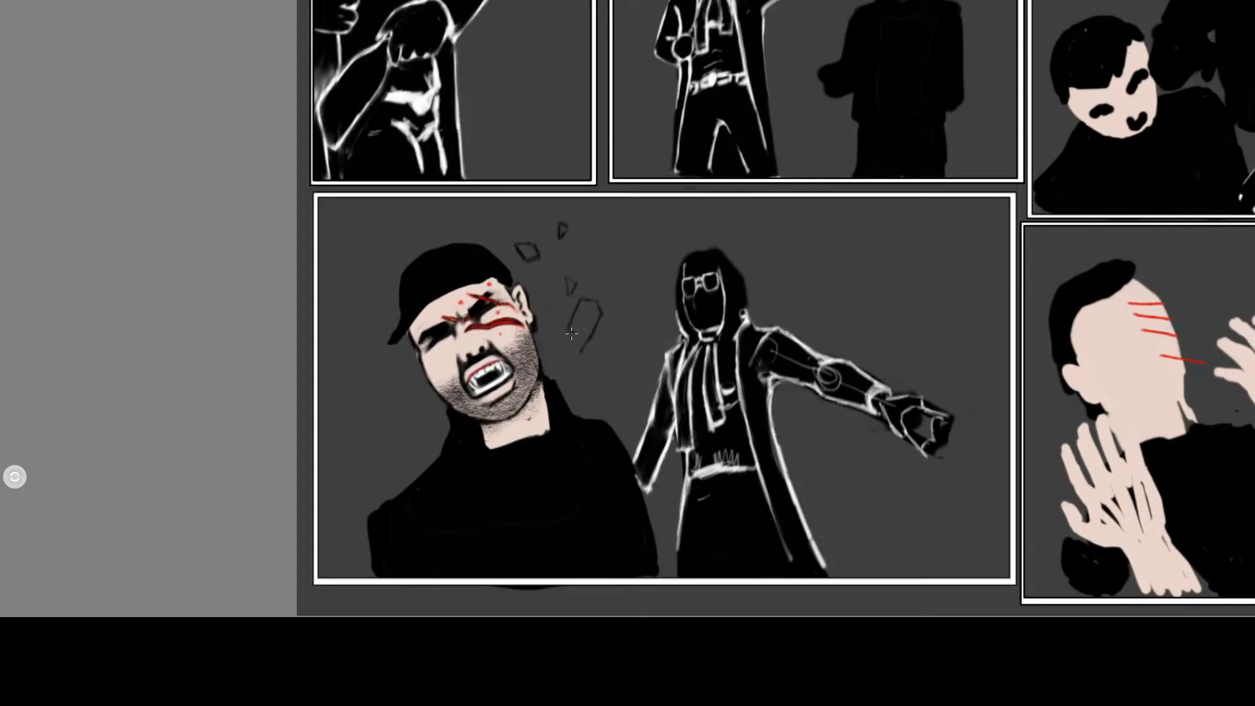
drag(577, 336, 581, 348)
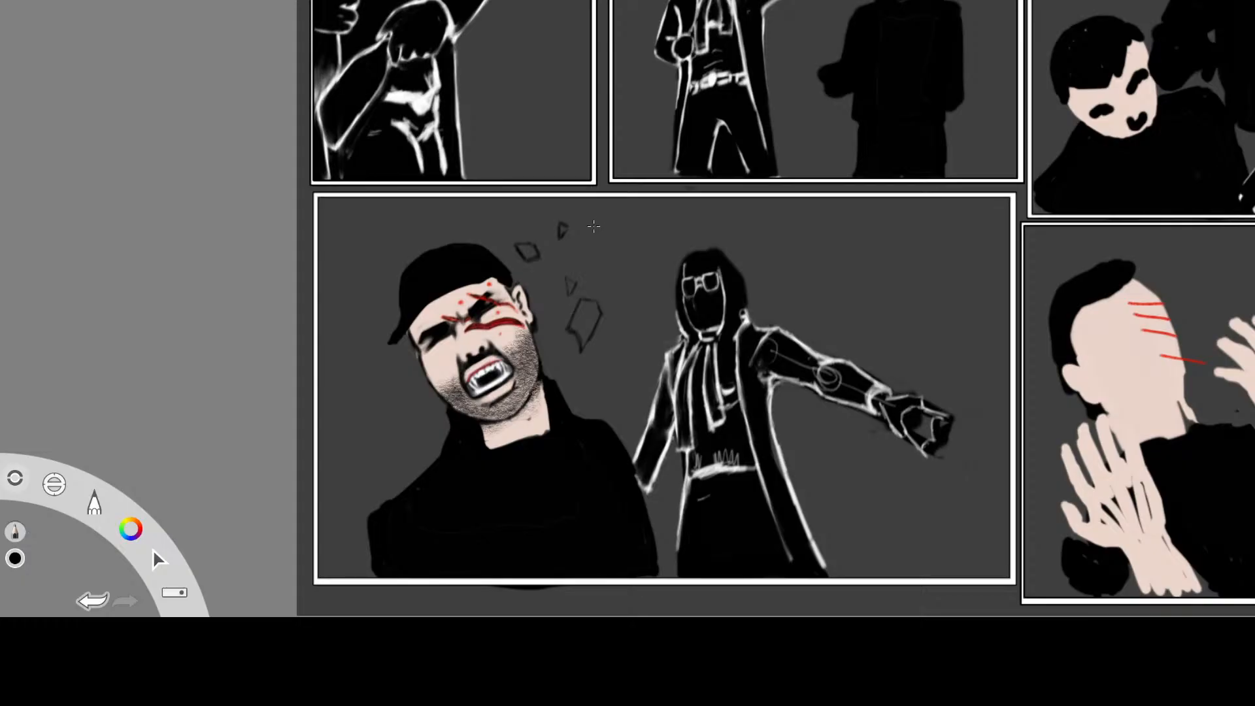
Sketch a round ringed fragment in black among the flying shards above the screaming man's shoulder
mouse_move(583, 256)
mouse_down()
mouse_move(599, 231)
mouse_move(585, 264)
mouse_move(607, 257)
mouse_move(595, 241)
mouse_up()
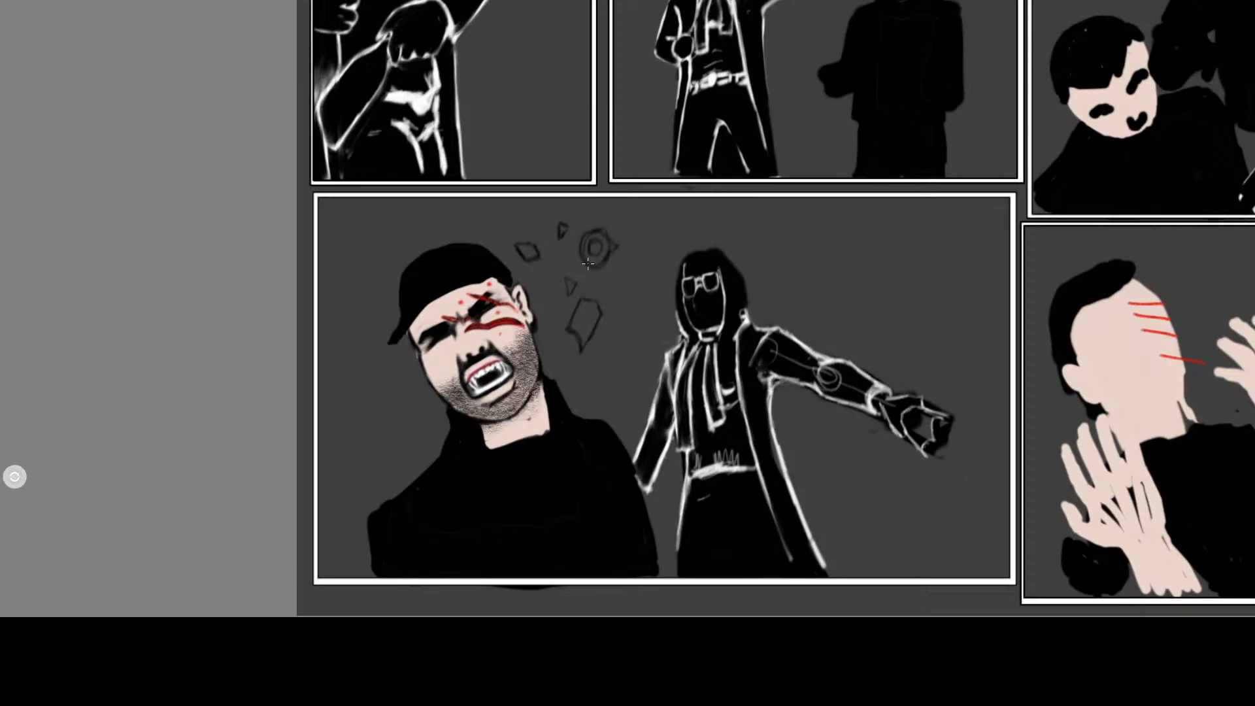
mouse_move(588, 263)
mouse_down()
mouse_move(599, 248)
mouse_move(592, 267)
mouse_move(612, 259)
mouse_up()
key(e)
key(e)
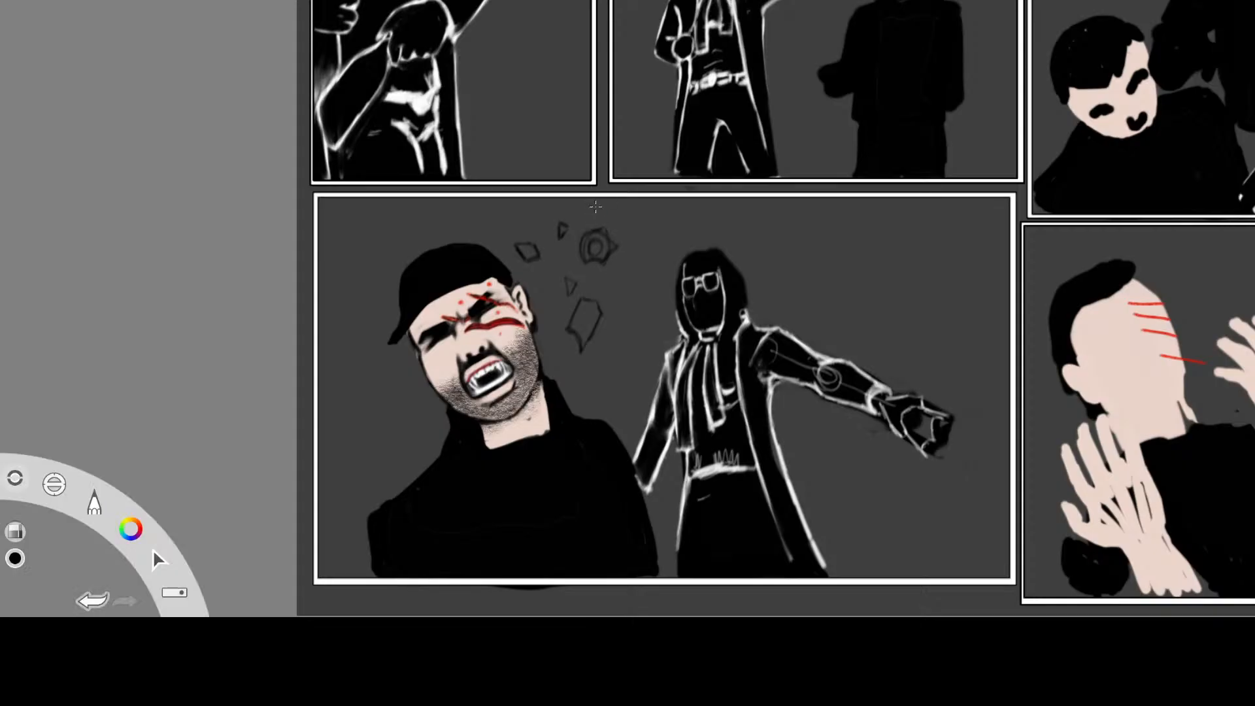
Reshape the crouching man's mouth with sampled skin tone and paint bright red blood dripping from it onto his chest
key(space)
mouse_move(758, 277)
mouse_down()
mouse_move(646, 252)
mouse_move(715, 281)
mouse_move(691, 317)
mouse_move(731, 297)
mouse_move(668, 314)
mouse_move(521, 294)
mouse_up()
mouse_move(672, 379)
mouse_down()
mouse_move(661, 412)
mouse_move(689, 445)
mouse_move(844, 404)
mouse_move(813, 417)
mouse_move(654, 395)
mouse_up()
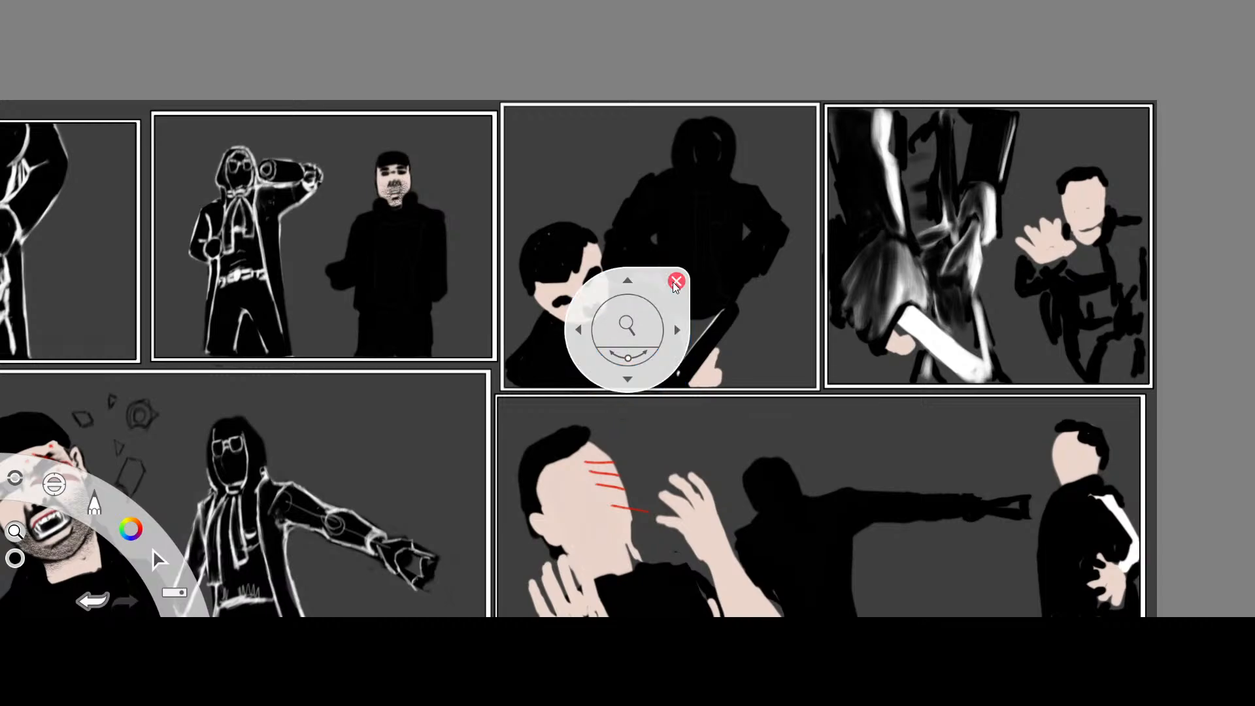
click(676, 282)
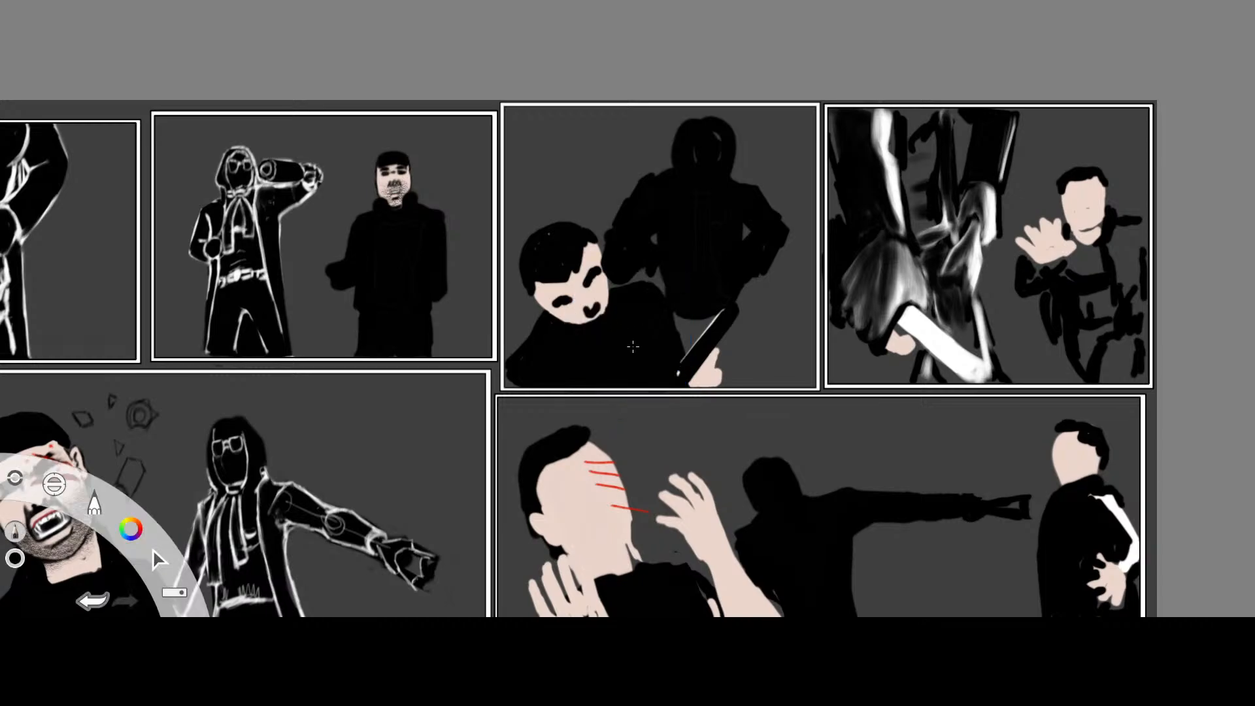
alt+click(593, 288)
mouse_move(608, 295)
mouse_down()
mouse_move(604, 318)
mouse_move(579, 324)
mouse_move(608, 312)
mouse_move(594, 319)
mouse_up()
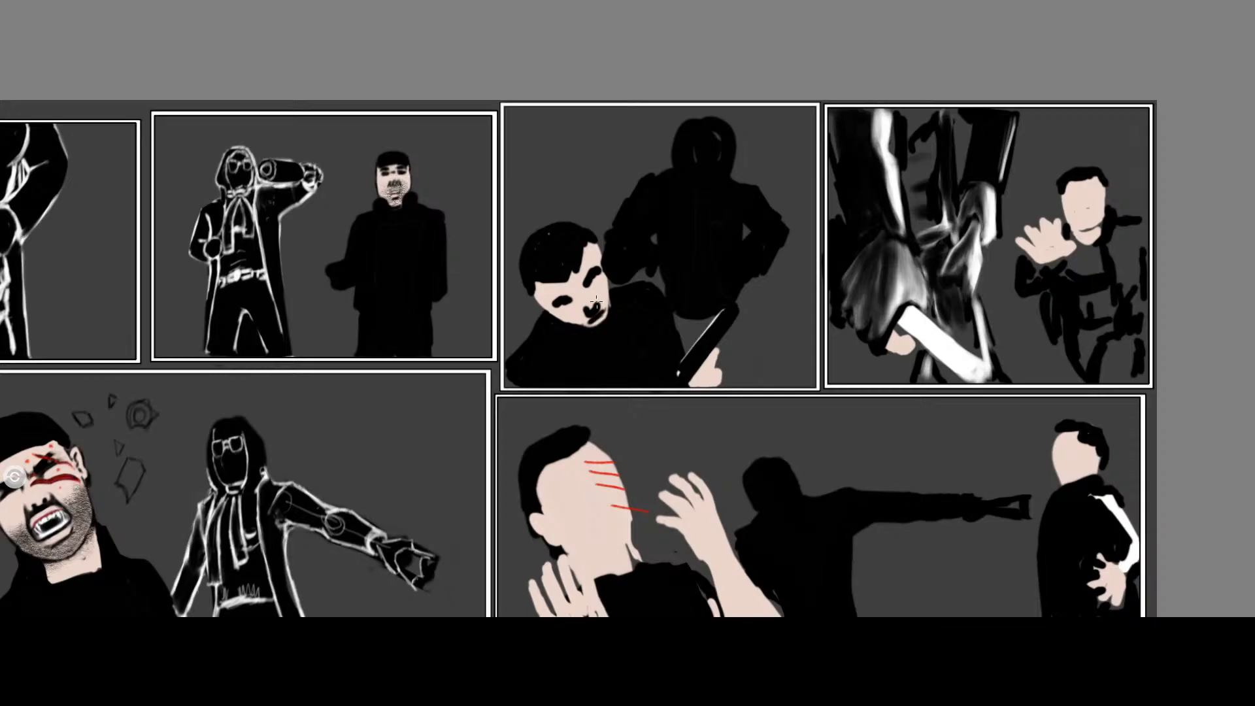
mouse_move(592, 326)
mouse_down()
mouse_move(591, 337)
mouse_move(594, 327)
mouse_up()
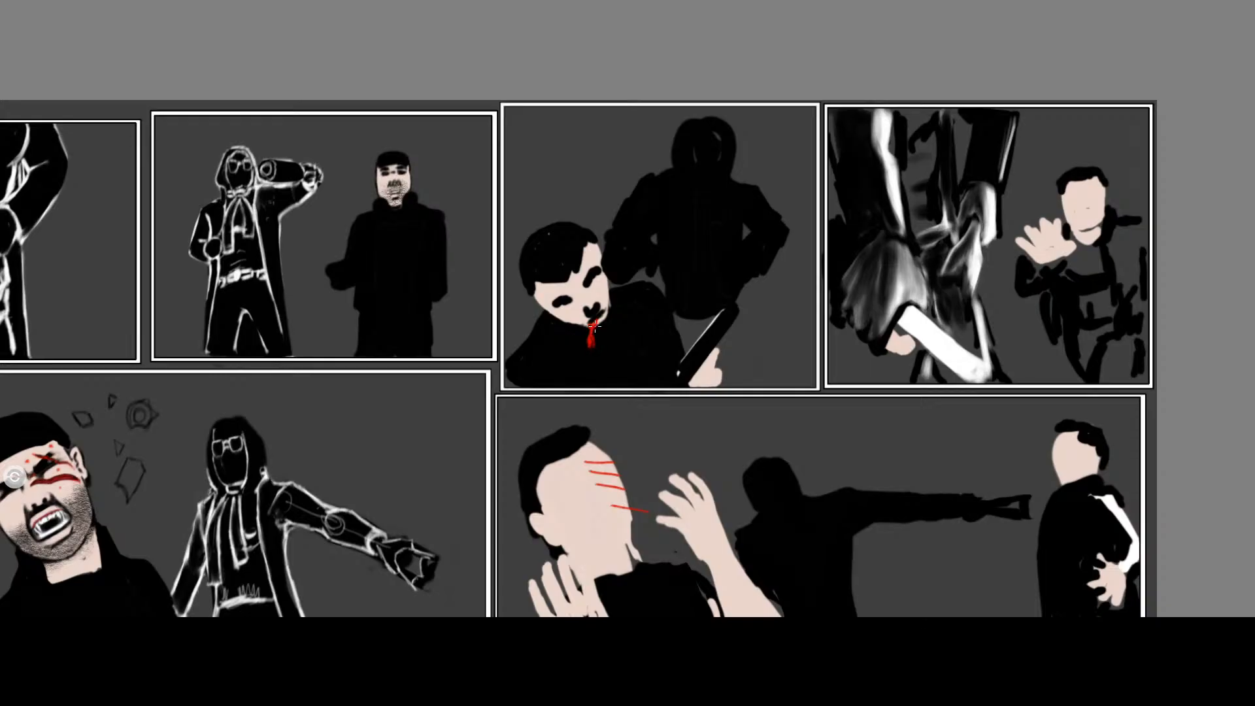
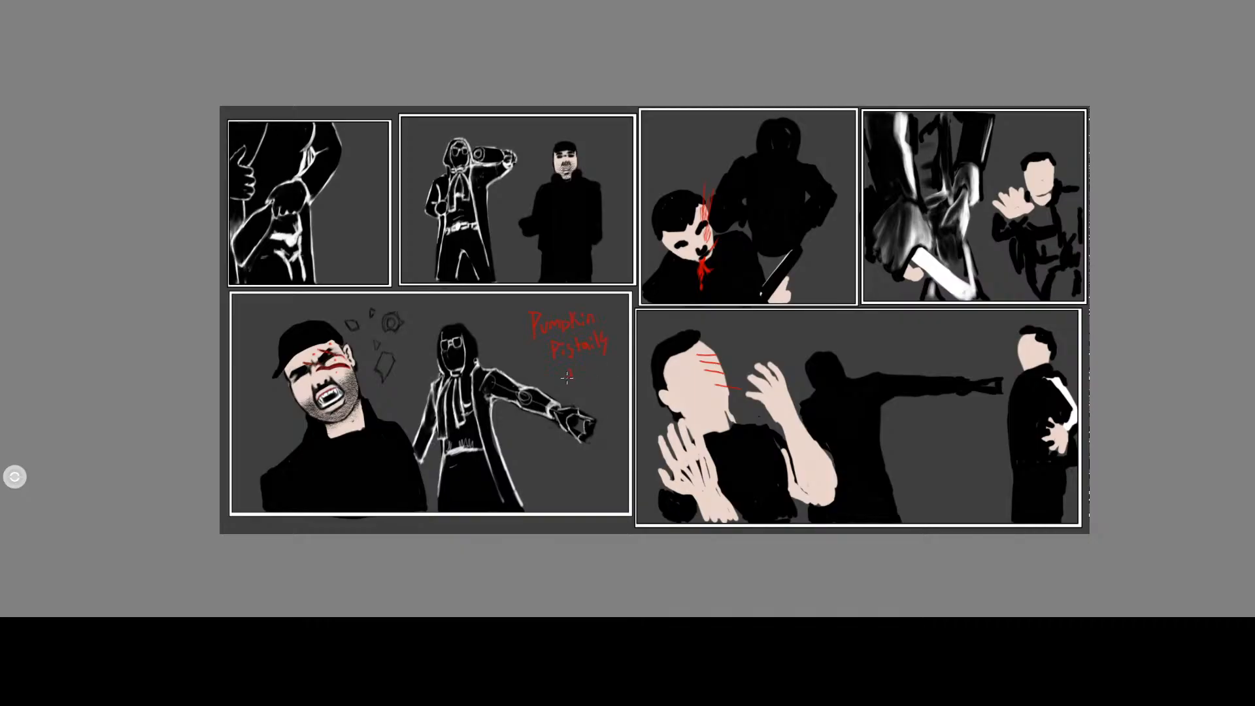
Finish the red handwritten note with "taking a break!" and shift the lassoed lettering clear of the panel border
mouse_move(575, 373)
mouse_down()
mouse_move(592, 369)
mouse_move(593, 393)
mouse_move(612, 401)
mouse_move(633, 391)
mouse_up()
click(14, 477)
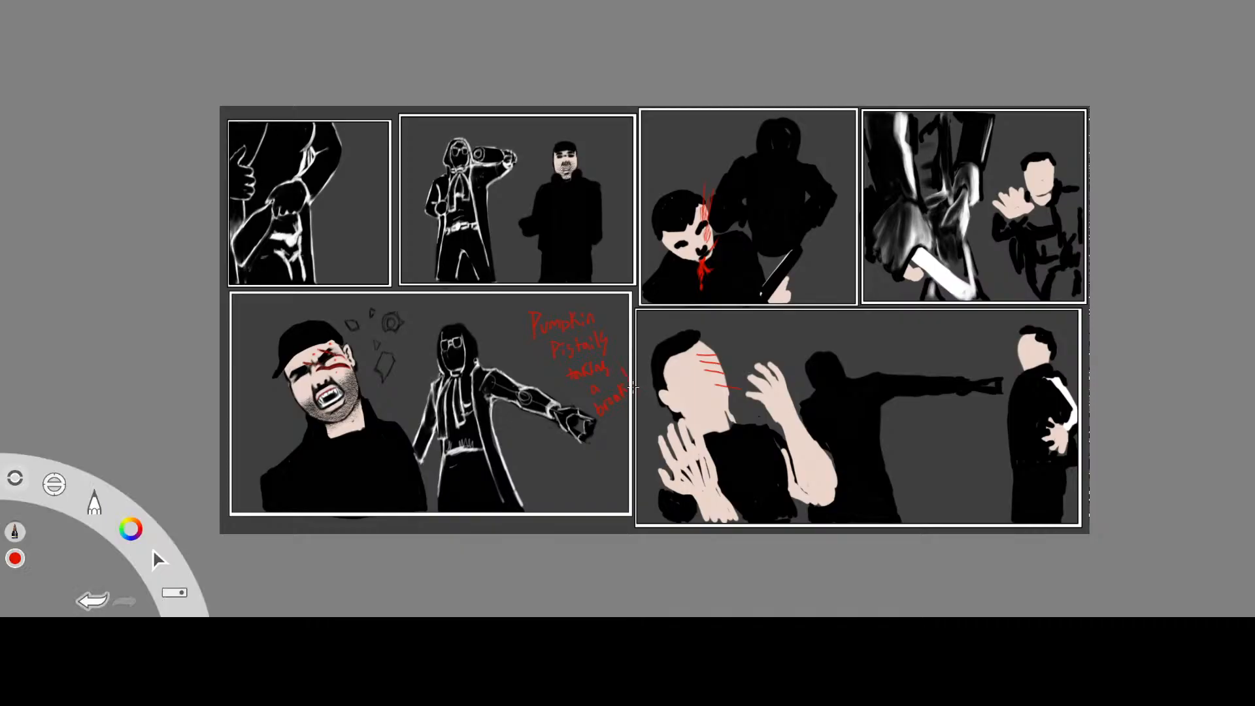
click(445, 16)
mouse_move(520, 296)
mouse_down()
mouse_move(618, 424)
mouse_move(635, 406)
mouse_move(592, 295)
mouse_up()
key(v)
drag(691, 334, 667, 327)
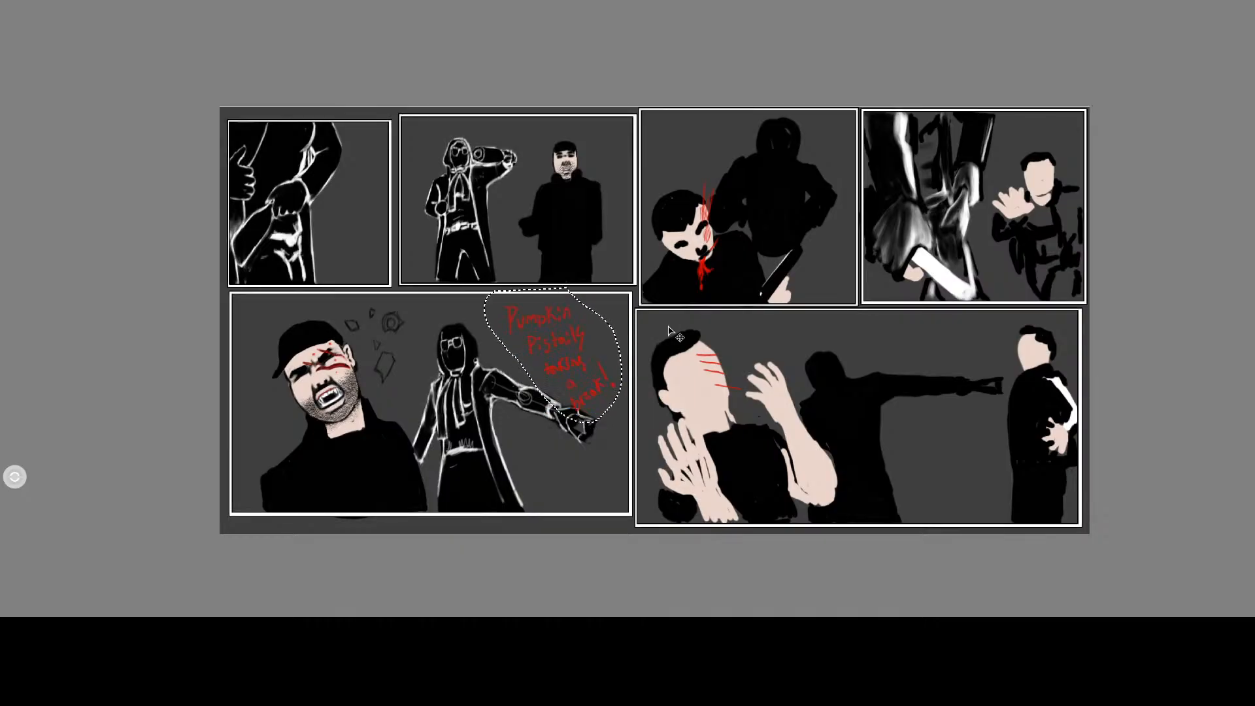
click(647, 297)
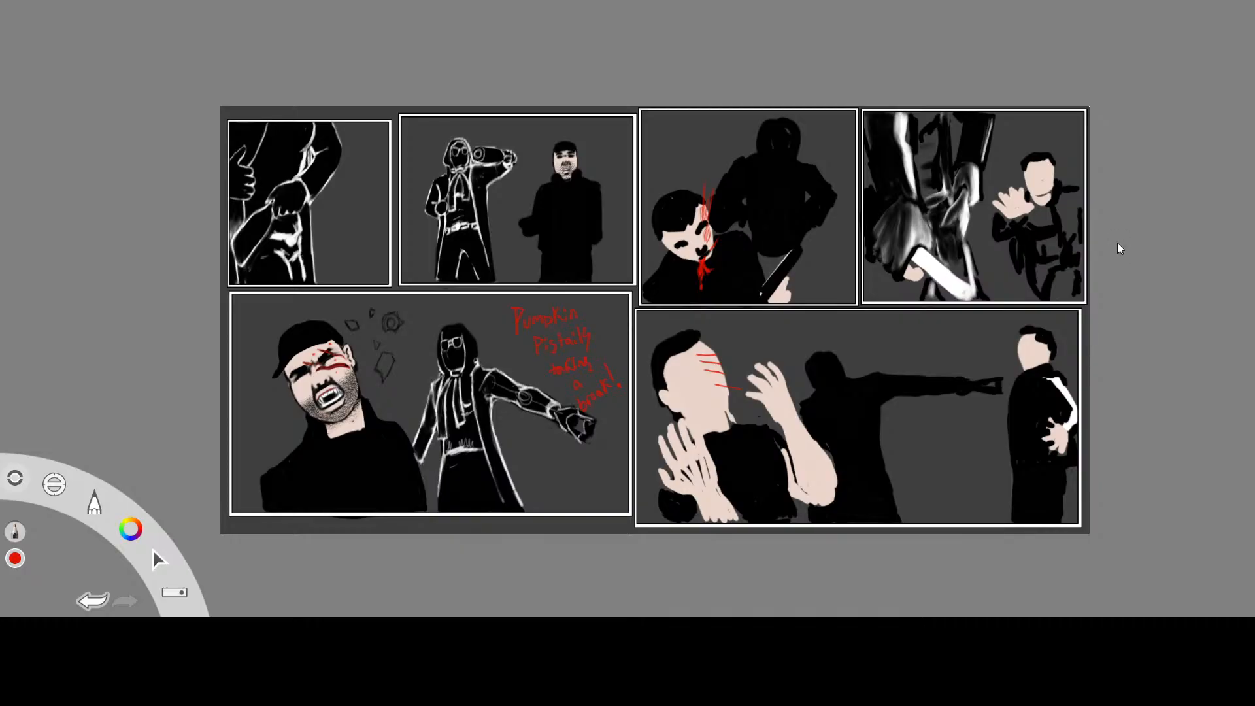
Thin the crouching man's heavy brows with skin tone and join them into a black V above the nose
key(space)
drag(779, 264, 828, 204)
click(863, 150)
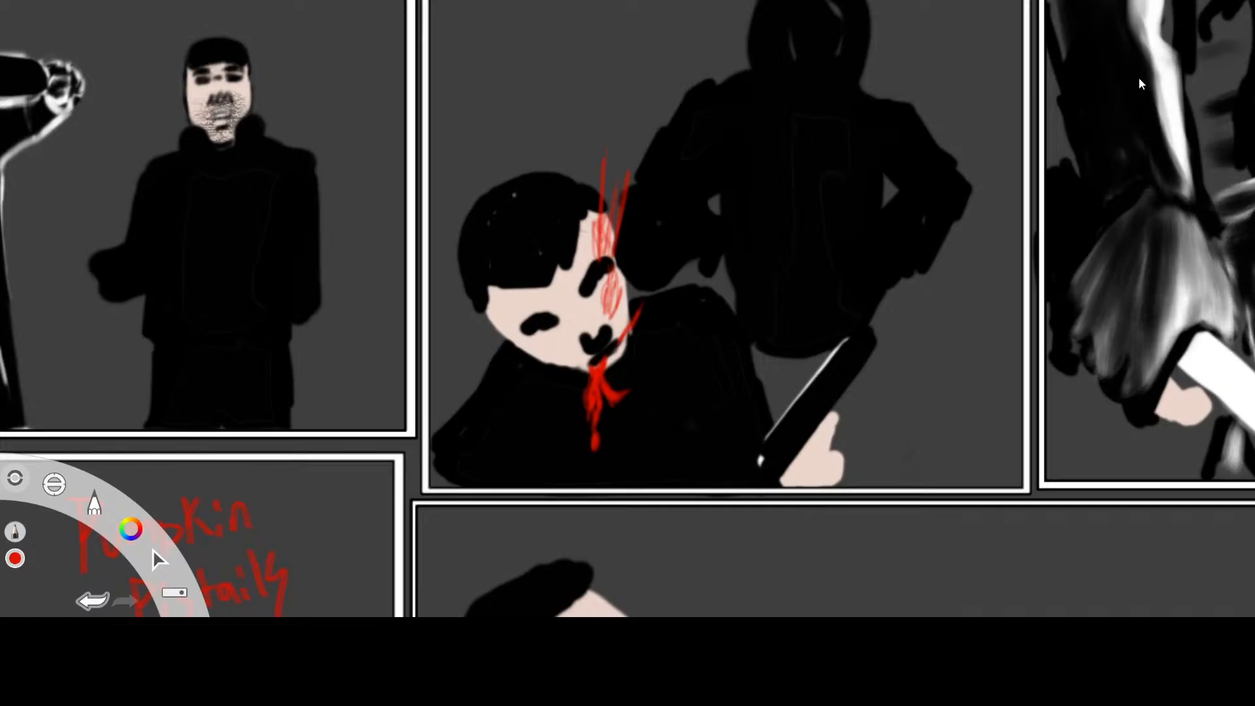
click(1113, 202)
mouse_move(581, 269)
mouse_down()
mouse_move(578, 292)
mouse_move(585, 264)
mouse_move(579, 292)
mouse_move(524, 316)
mouse_move(556, 312)
mouse_up()
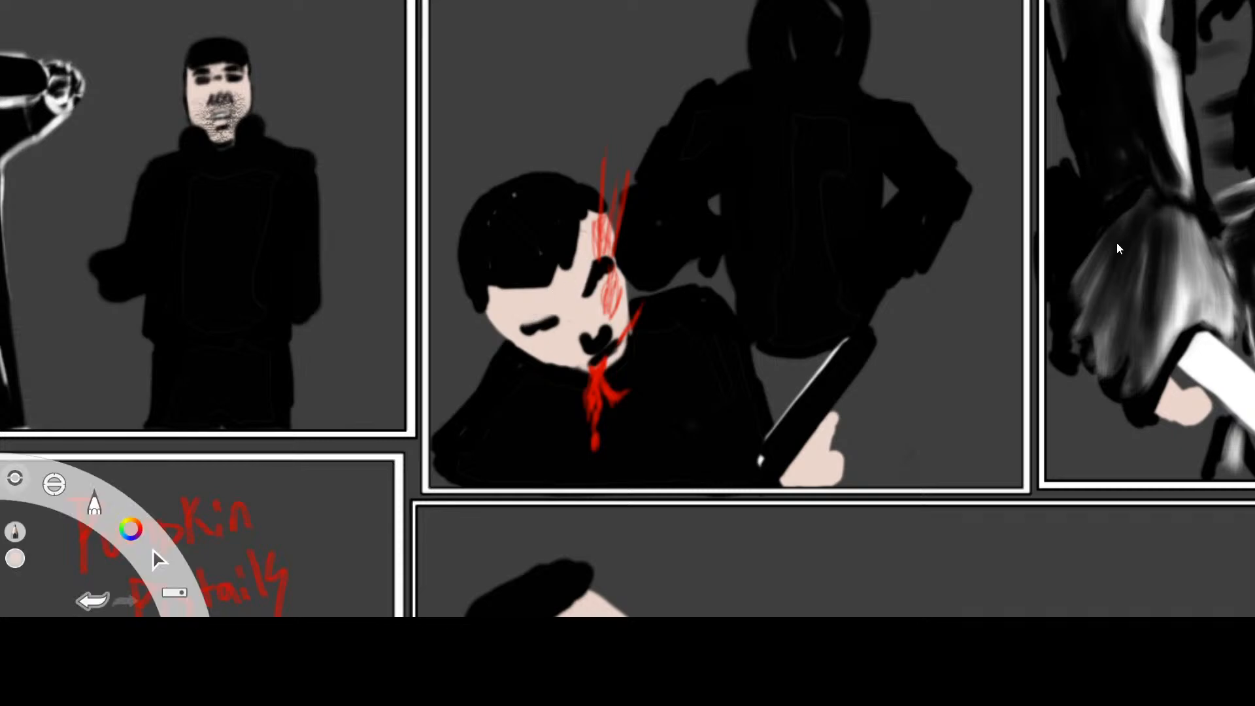
mouse_move(583, 296)
mouse_down()
mouse_move(563, 319)
mouse_move(576, 337)
mouse_move(591, 306)
mouse_move(600, 322)
mouse_up()
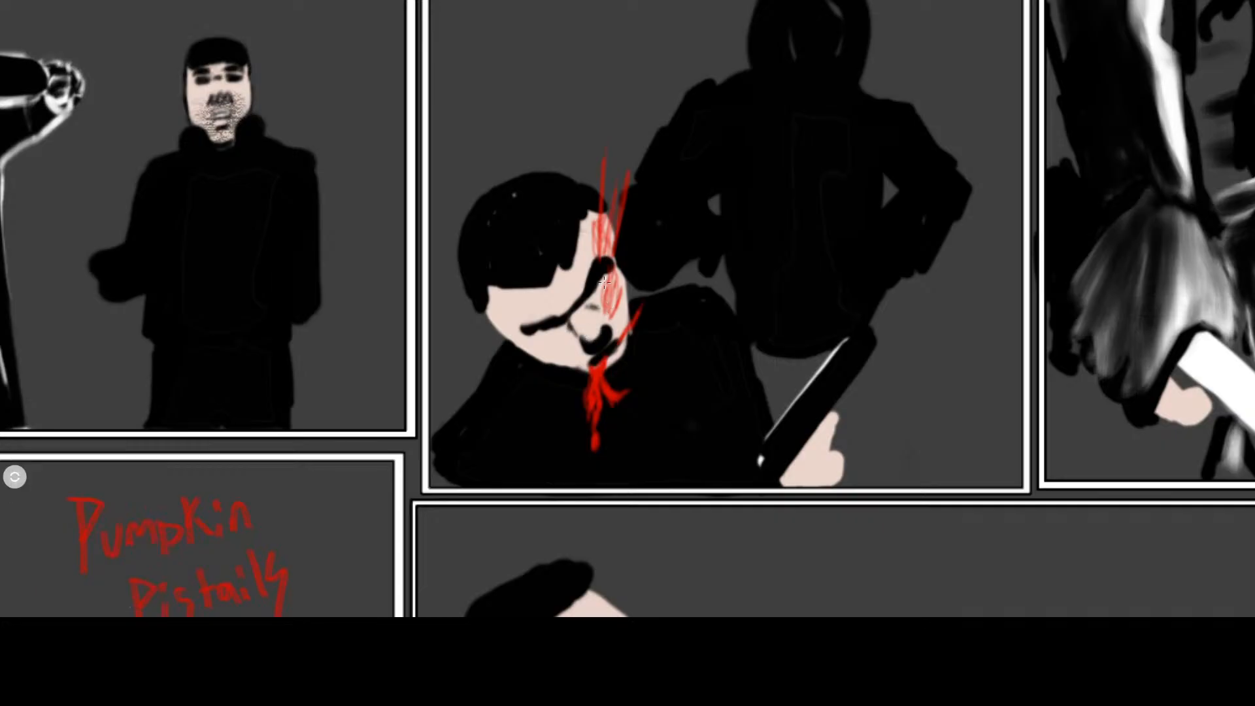
Cover the heavy black nose mark with skin tone and outline a thinner nose in black
mouse_move(607, 340)
mouse_down()
mouse_move(584, 348)
mouse_move(579, 328)
mouse_move(584, 340)
mouse_up()
click(1103, 316)
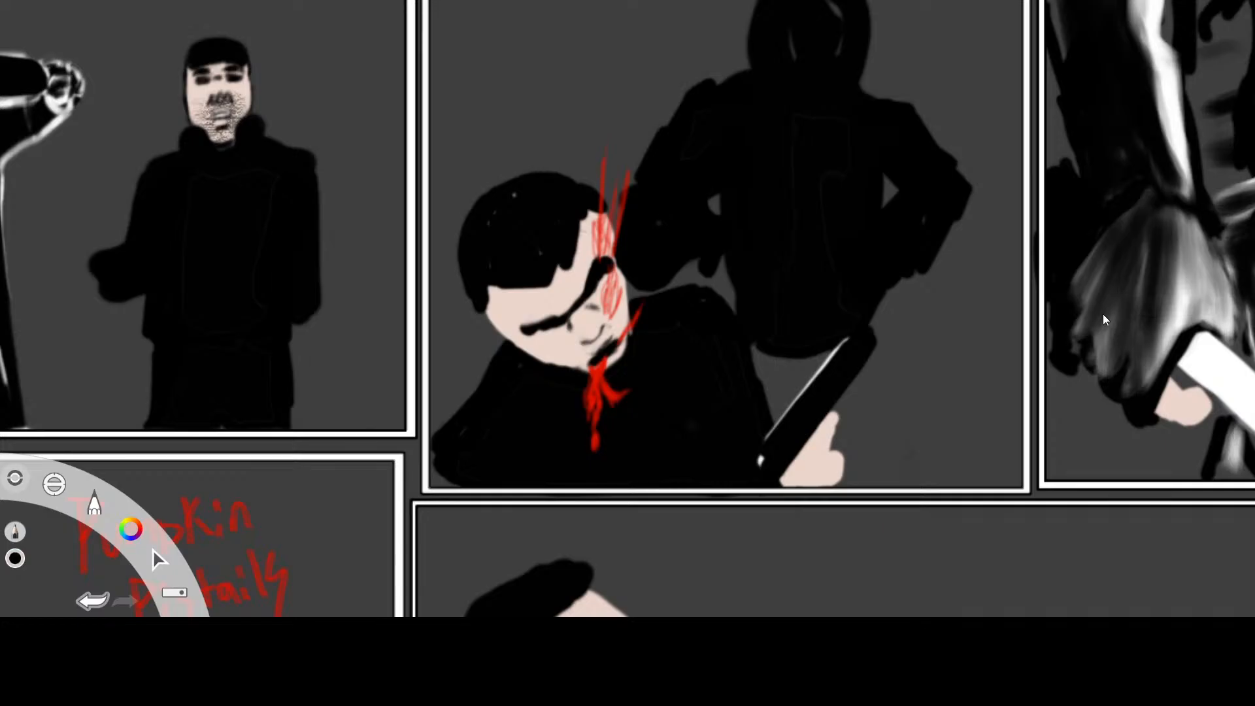
mouse_move(599, 309)
mouse_down()
mouse_move(599, 336)
mouse_move(575, 340)
mouse_move(592, 340)
mouse_up()
Trim the joined brow line with skin tone and redefine the side of the nose with black
alt+click(1127, 217)
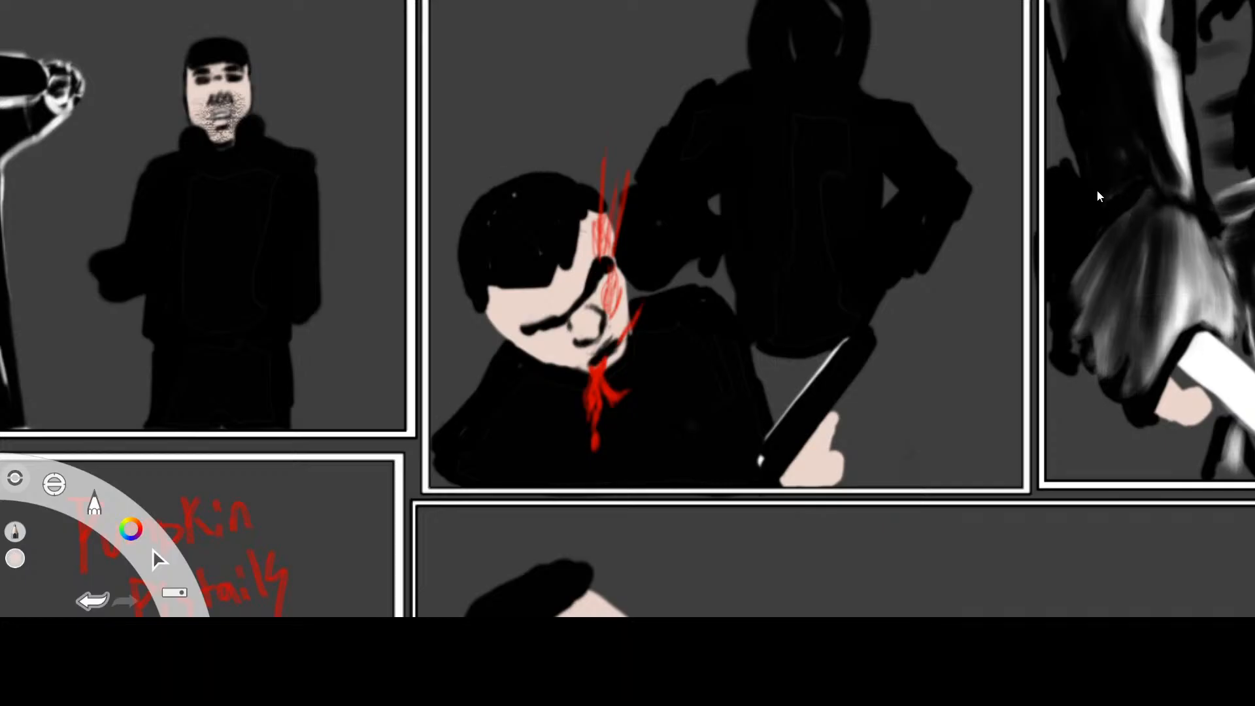
mouse_move(568, 324)
mouse_down()
mouse_move(598, 293)
mouse_move(567, 323)
mouse_move(588, 273)
mouse_move(560, 312)
mouse_move(592, 261)
mouse_move(541, 315)
mouse_up()
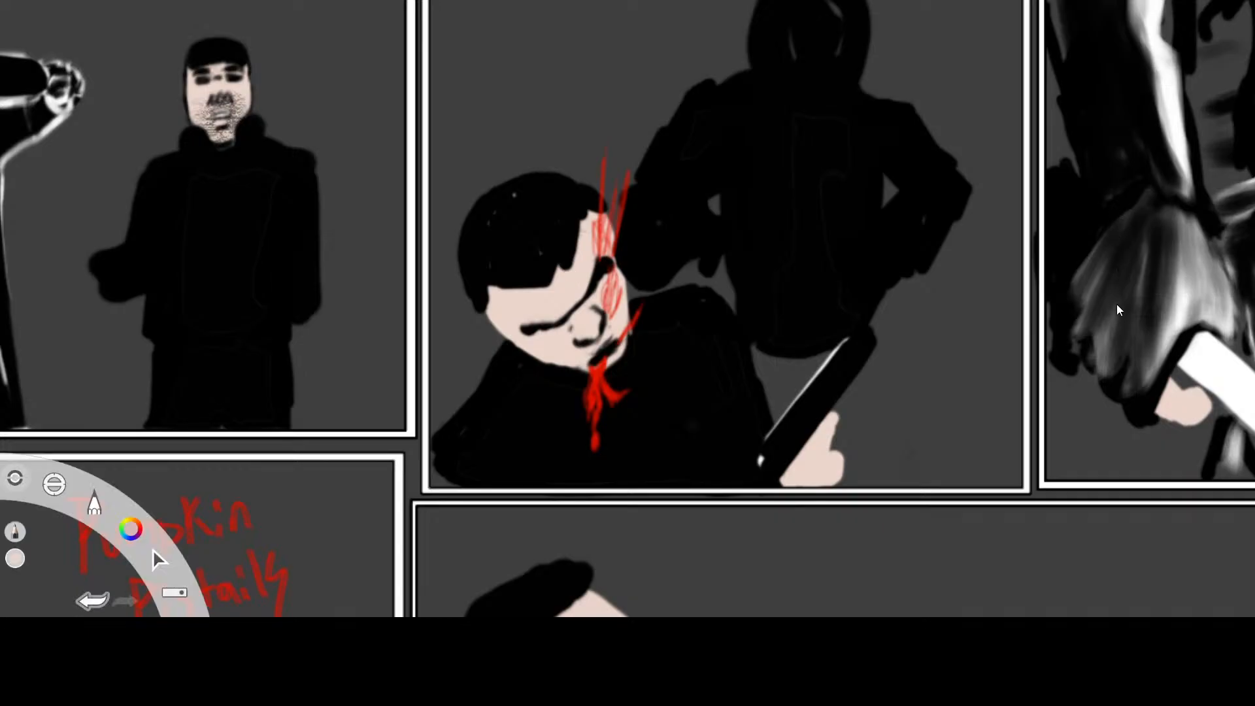
alt+click(1110, 244)
drag(604, 320, 581, 336)
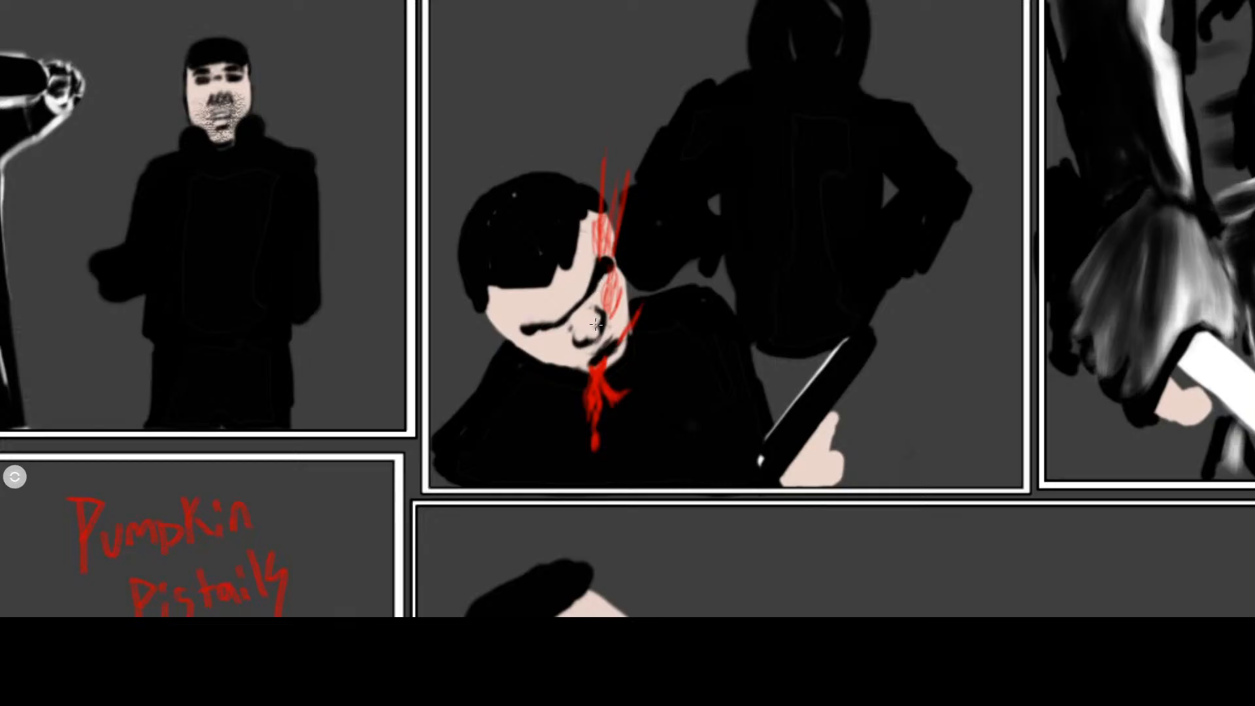
Refine the crouching man's mouth and upper lip beneath the nose with small skin-tone and black strokes
key(Tab)
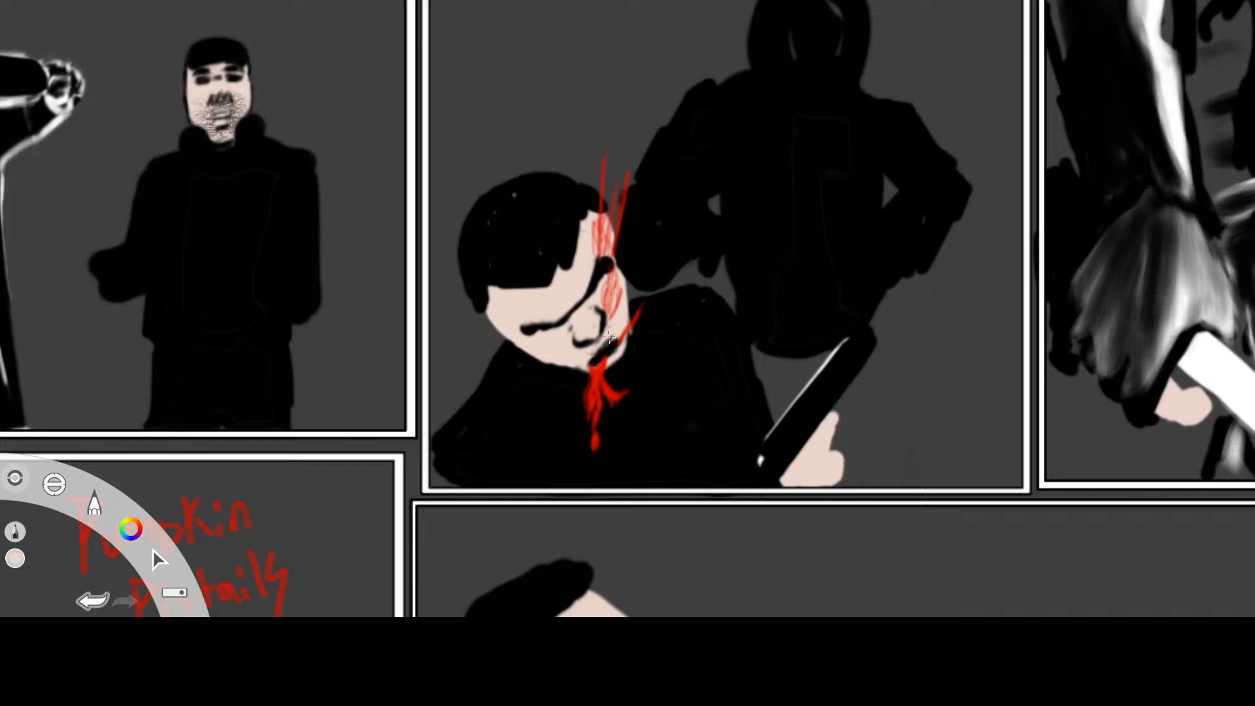
drag(600, 340, 605, 337)
drag(1131, 199, 1120, 202)
mouse_move(603, 337)
mouse_down()
mouse_move(615, 331)
mouse_move(590, 358)
mouse_move(614, 338)
mouse_up()
click(957, 324)
Fill the blood on the crouching man's forehead and cheek with red and add a dark wound near the hairline
click(70, 528)
mouse_move(598, 236)
mouse_down()
mouse_move(585, 229)
mouse_move(598, 243)
mouse_move(581, 242)
mouse_move(596, 234)
mouse_move(606, 249)
mouse_move(597, 294)
mouse_move(610, 281)
mouse_move(585, 316)
mouse_move(598, 293)
mouse_move(605, 310)
mouse_move(609, 279)
mouse_move(611, 326)
mouse_move(614, 277)
mouse_move(614, 302)
mouse_move(598, 294)
mouse_move(591, 251)
mouse_up()
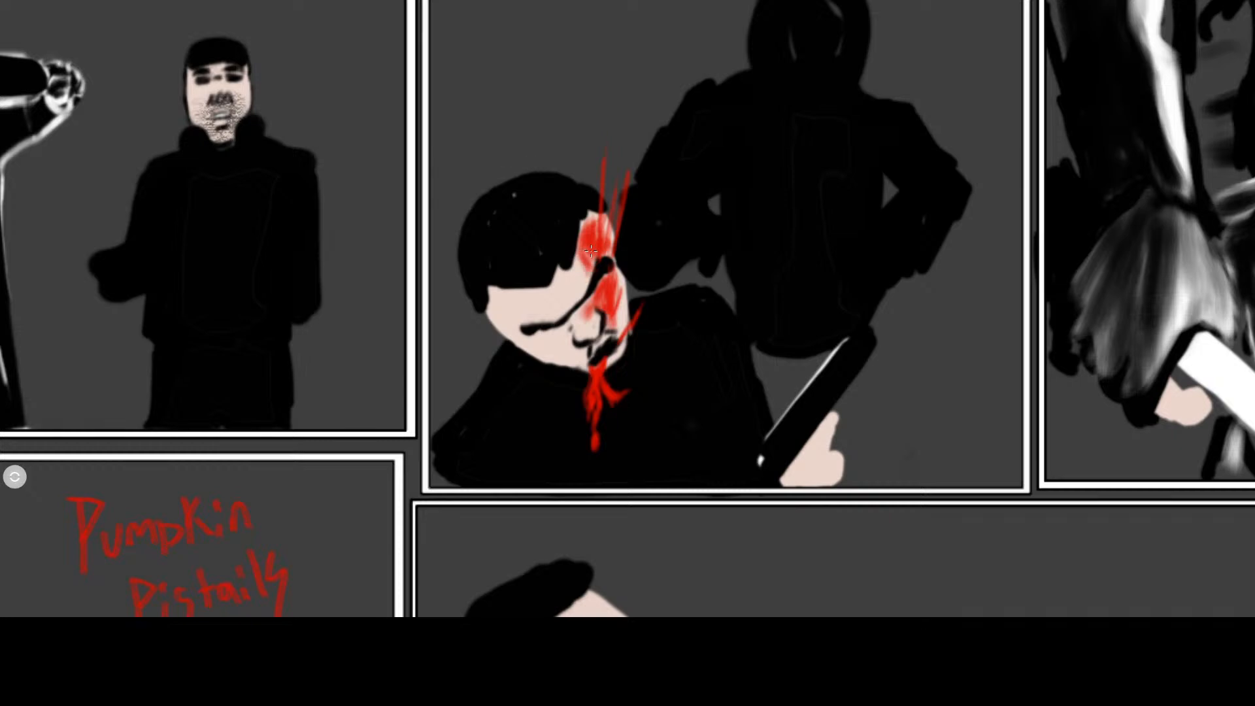
key(Tab)
click(1129, 260)
drag(580, 219, 588, 233)
Outline the crouching man's outer cheek in black and smooth his jaw and chin edges with skin tone
drag(490, 300, 525, 353)
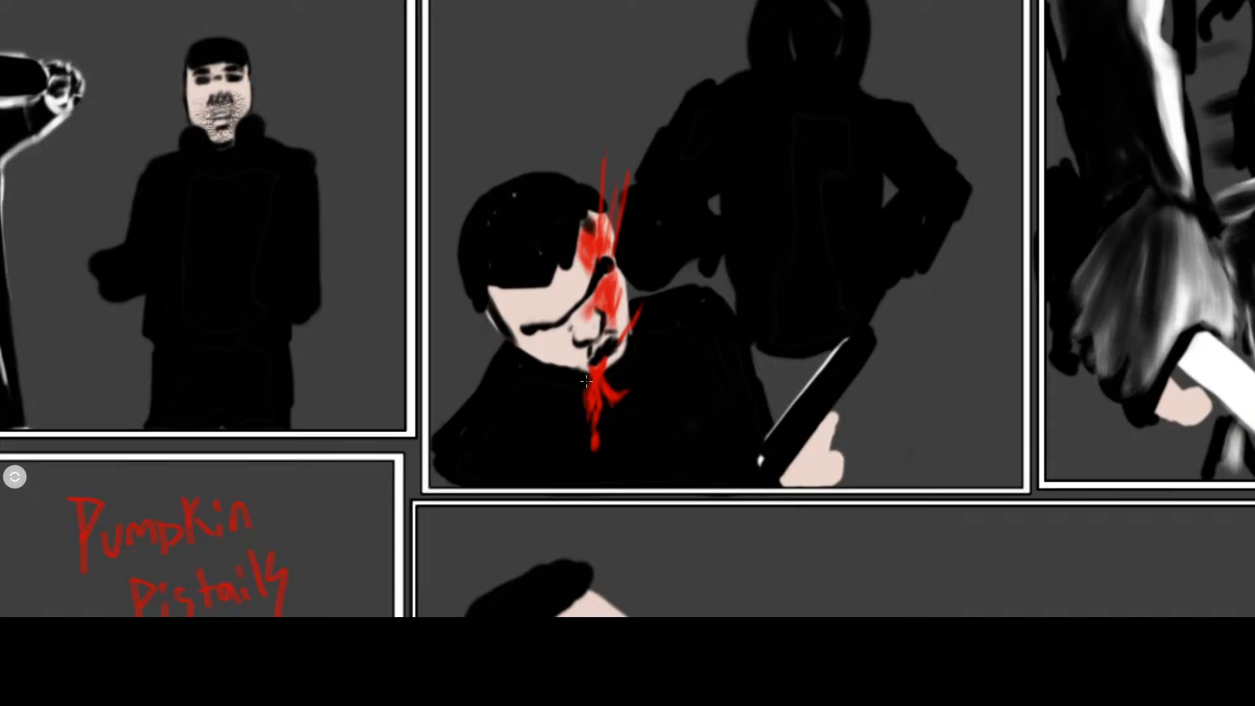
drag(586, 381, 586, 387)
drag(532, 356, 585, 372)
drag(525, 319, 528, 318)
mouse_move(629, 327)
mouse_down()
mouse_move(628, 287)
mouse_move(627, 379)
mouse_move(622, 366)
mouse_up()
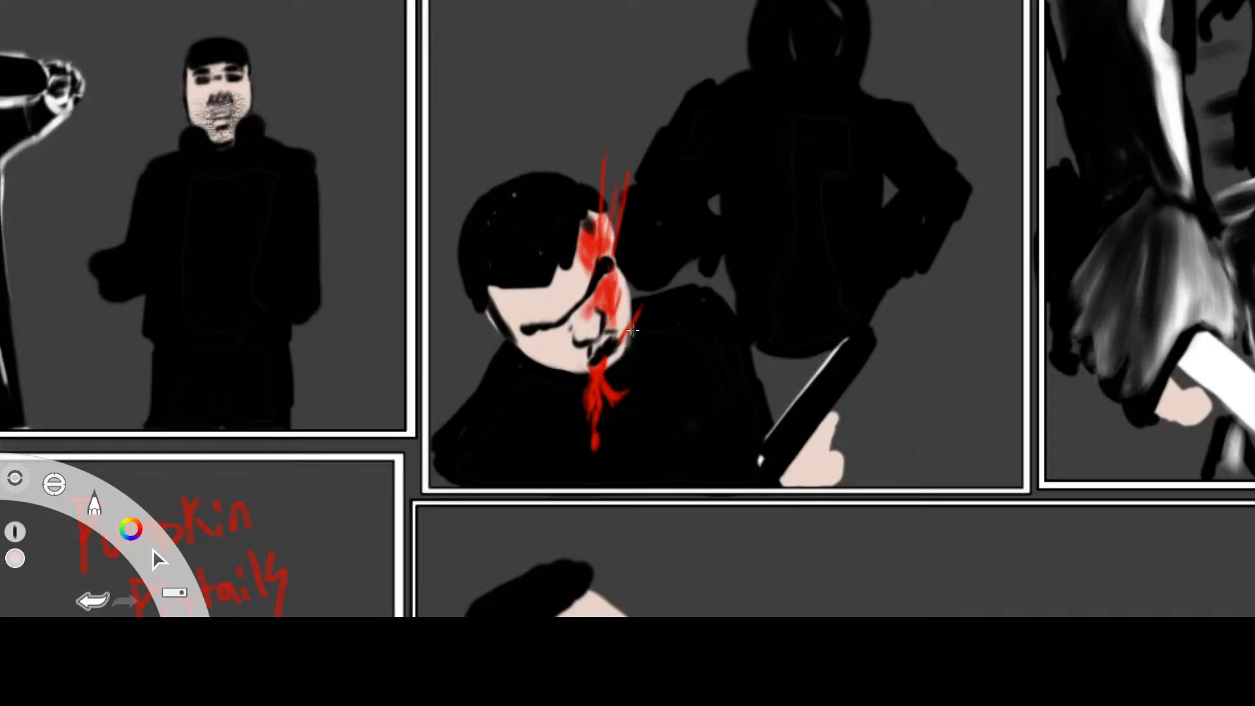
Slim the crouching man's brow with skin tone and add black crease strokes beneath it beside the nose
mouse_move(631, 282)
mouse_down()
mouse_move(624, 294)
mouse_move(604, 259)
mouse_up()
mouse_move(512, 339)
mouse_down()
mouse_move(533, 344)
mouse_move(526, 317)
mouse_up()
mouse_move(531, 330)
mouse_down()
mouse_move(560, 326)
mouse_move(599, 273)
mouse_up()
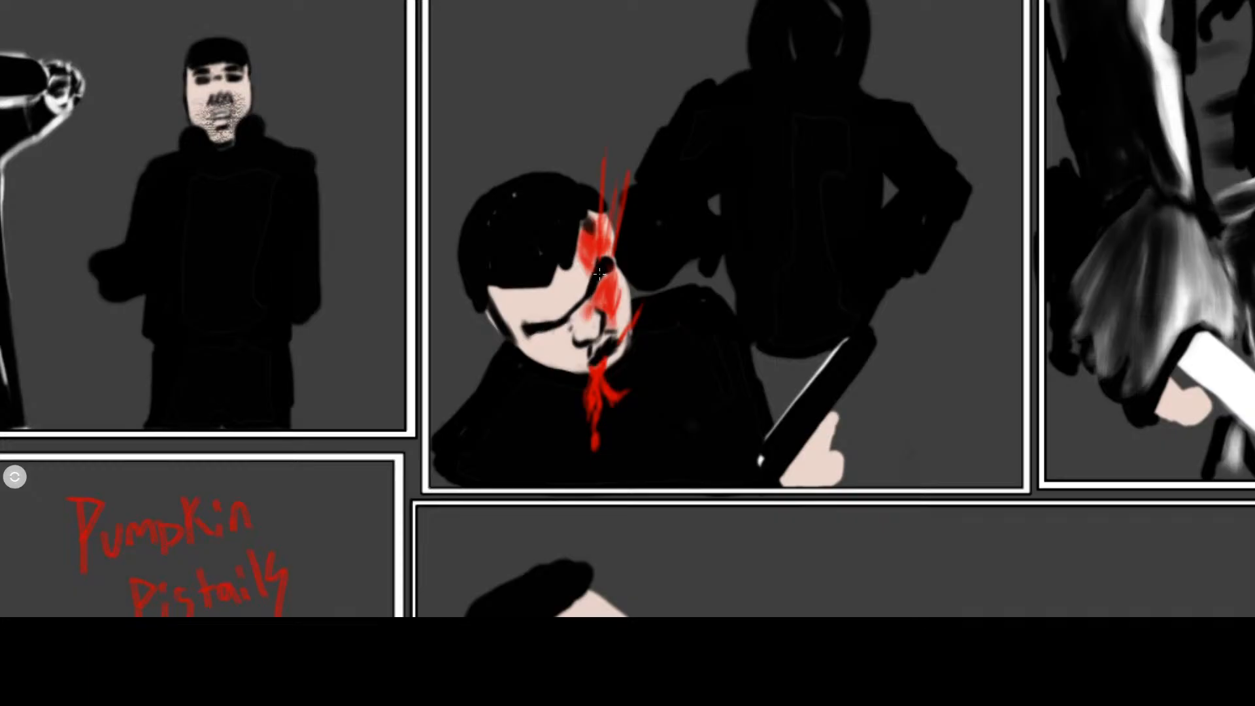
mouse_move(551, 330)
mouse_down()
mouse_move(563, 326)
mouse_move(554, 332)
mouse_up()
drag(599, 282, 599, 292)
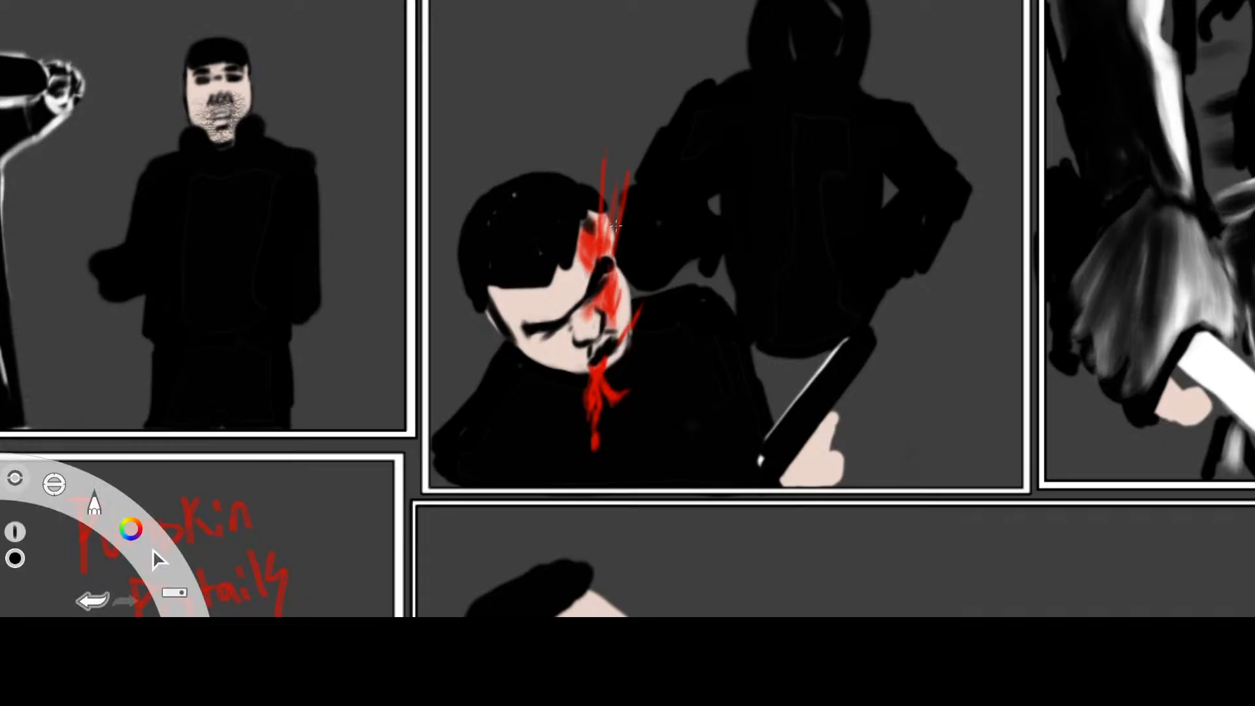
Extend the crouching man's black hair over the forehead into a smooth curved hairline up to the wound
click(1112, 177)
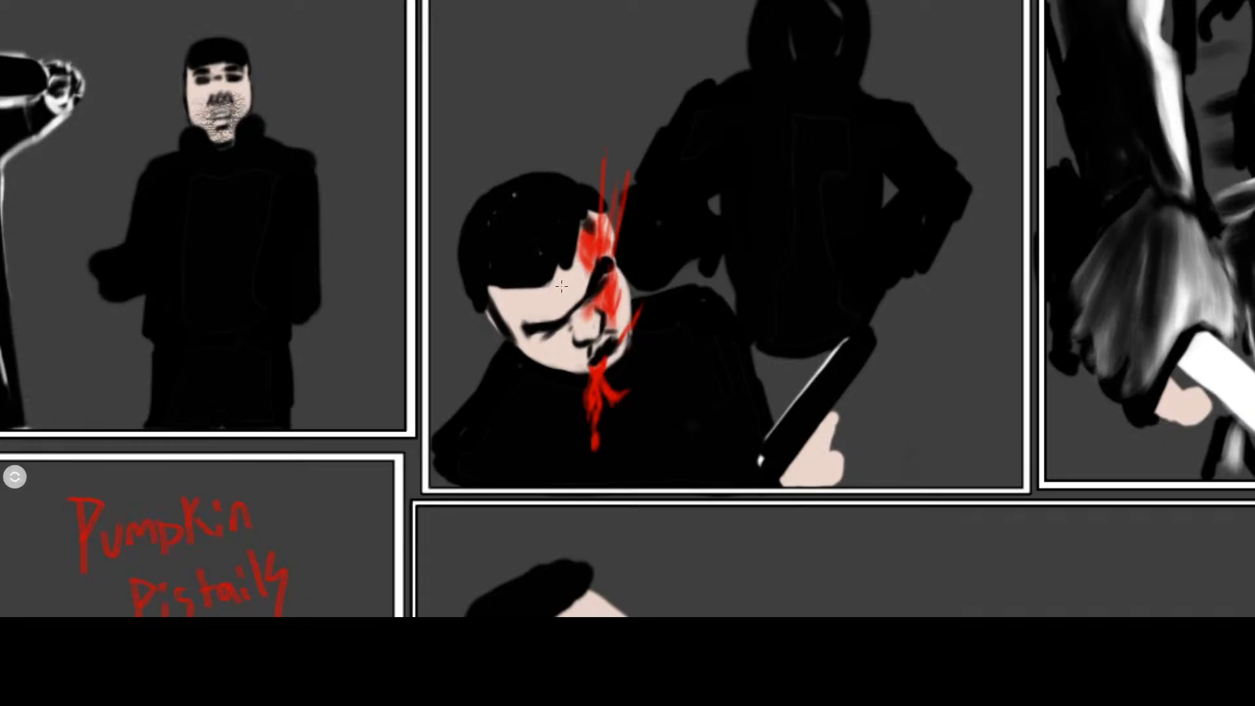
drag(526, 287, 551, 279)
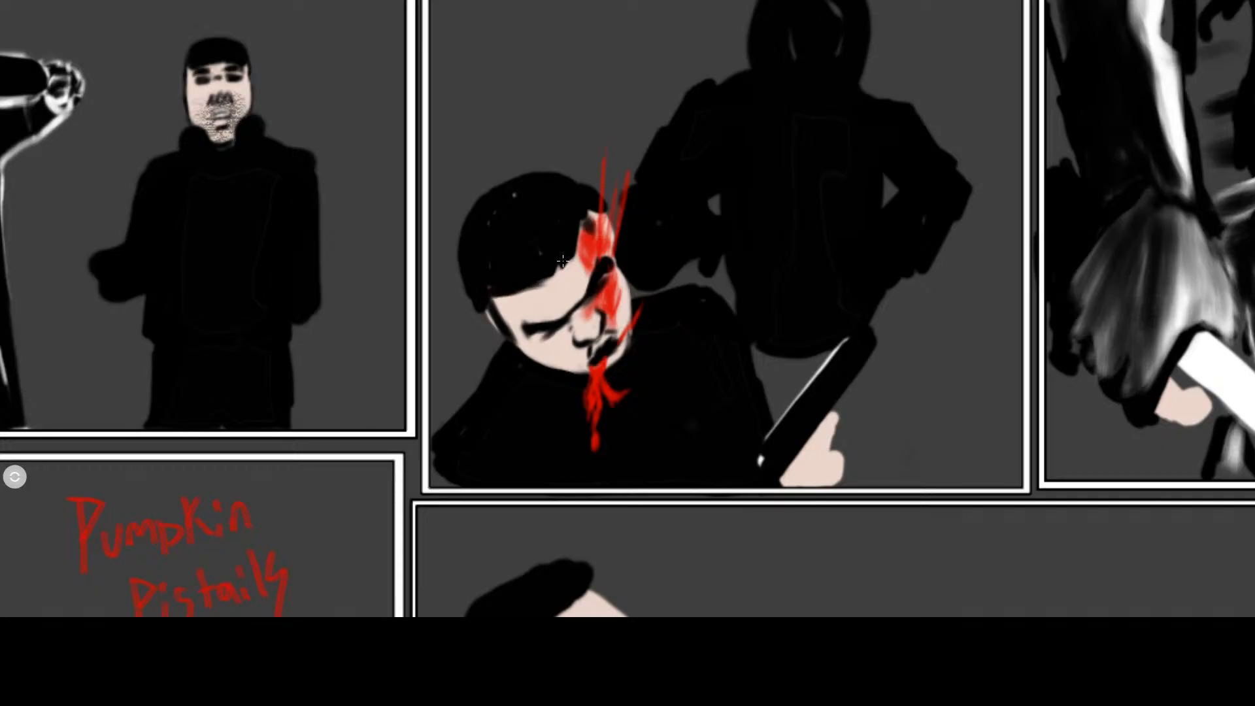
drag(562, 261, 580, 210)
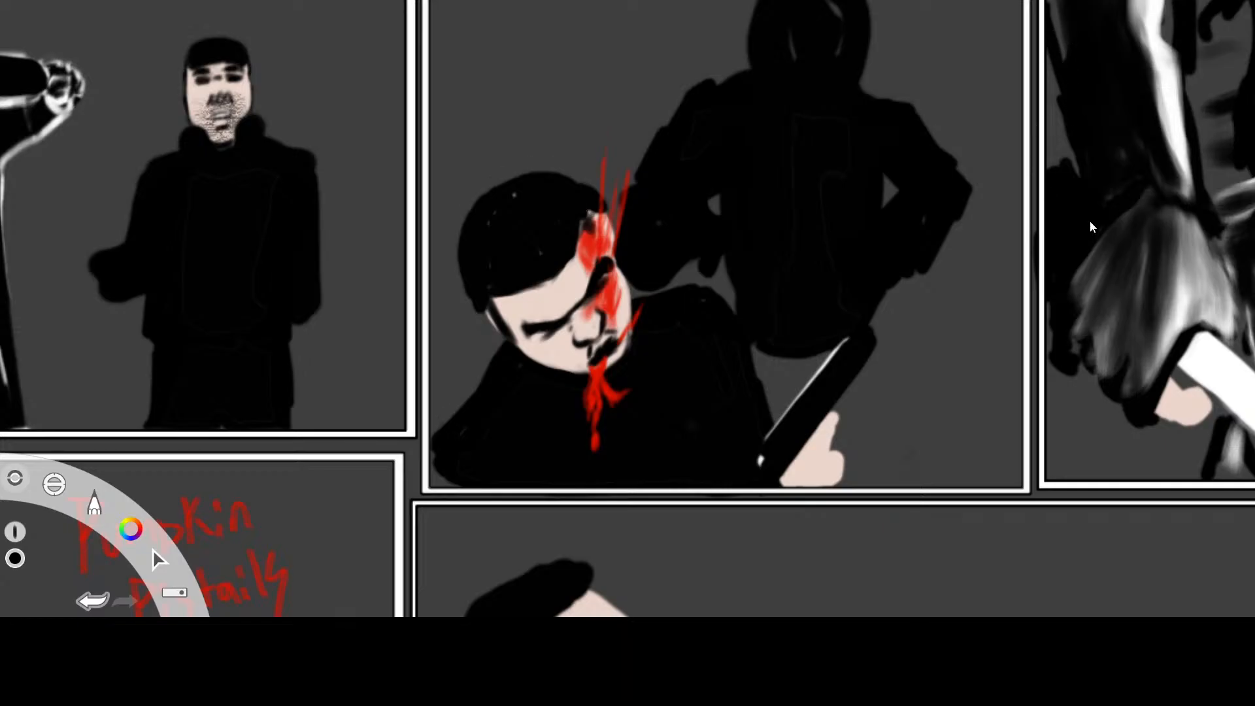
Erase the outer edge of the crouching man's hair to shrink and round the top and back of his head
key(e)
mouse_move(514, 168)
mouse_down()
mouse_move(569, 173)
mouse_move(594, 185)
mouse_move(543, 172)
mouse_move(598, 198)
mouse_up()
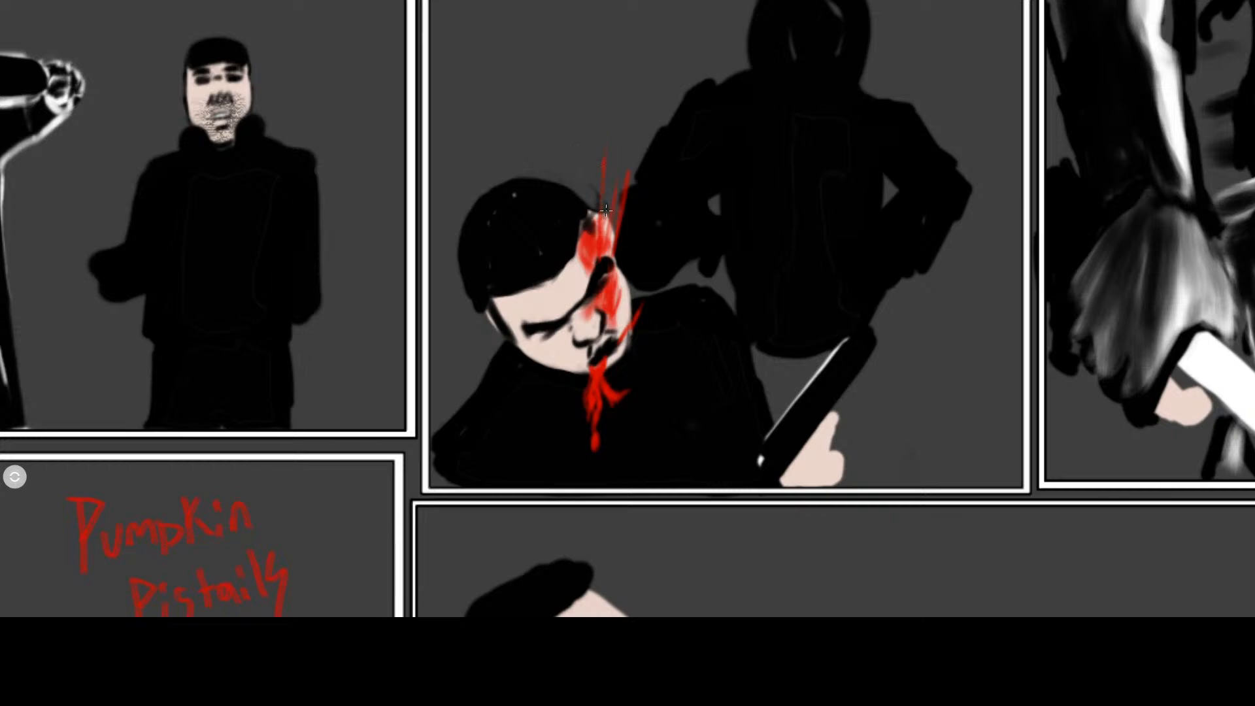
drag(605, 209, 609, 239)
mouse_move(152, 552)
mouse_move(502, 178)
mouse_down()
mouse_move(463, 240)
mouse_move(480, 312)
mouse_up()
mouse_move(472, 214)
mouse_down()
mouse_move(507, 180)
mouse_move(570, 186)
mouse_up()
key(e)
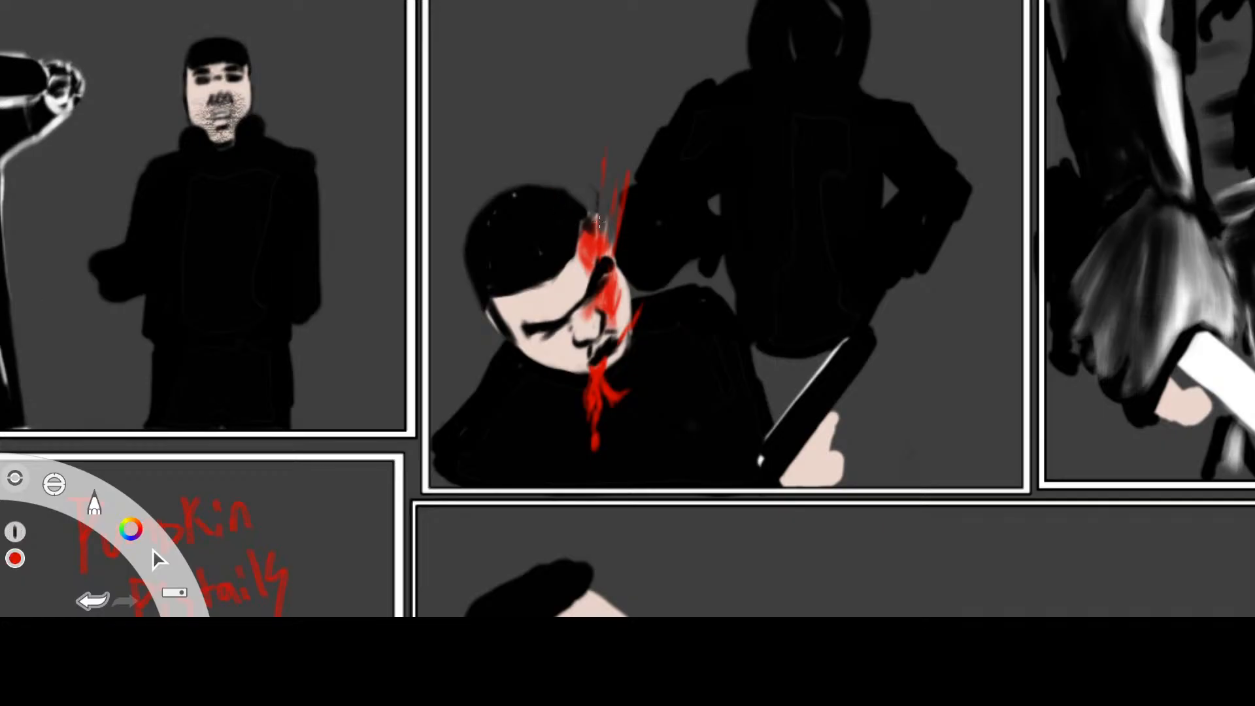
Add red blood spurting upward from the crouching man's forehead wound and streaking down his outer cheek beside the mouth
drag(596, 232, 598, 188)
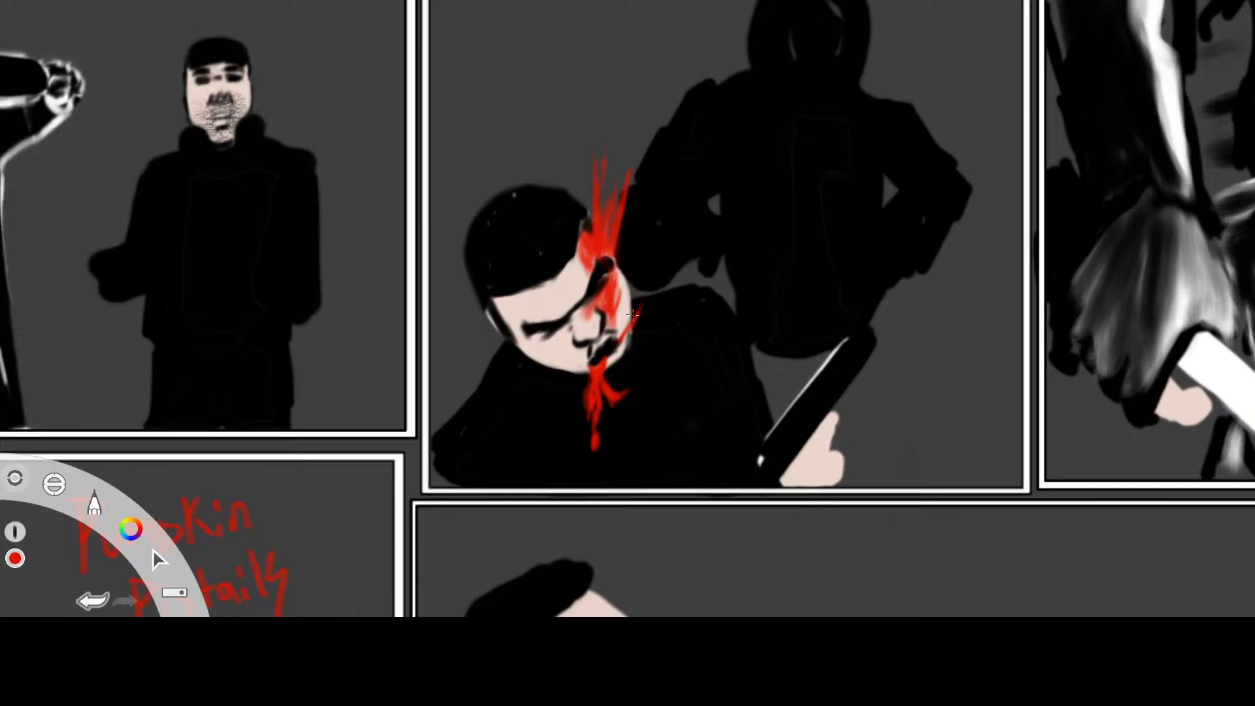
mouse_move(628, 325)
mouse_down()
mouse_move(622, 336)
mouse_move(620, 288)
mouse_move(617, 342)
mouse_up()
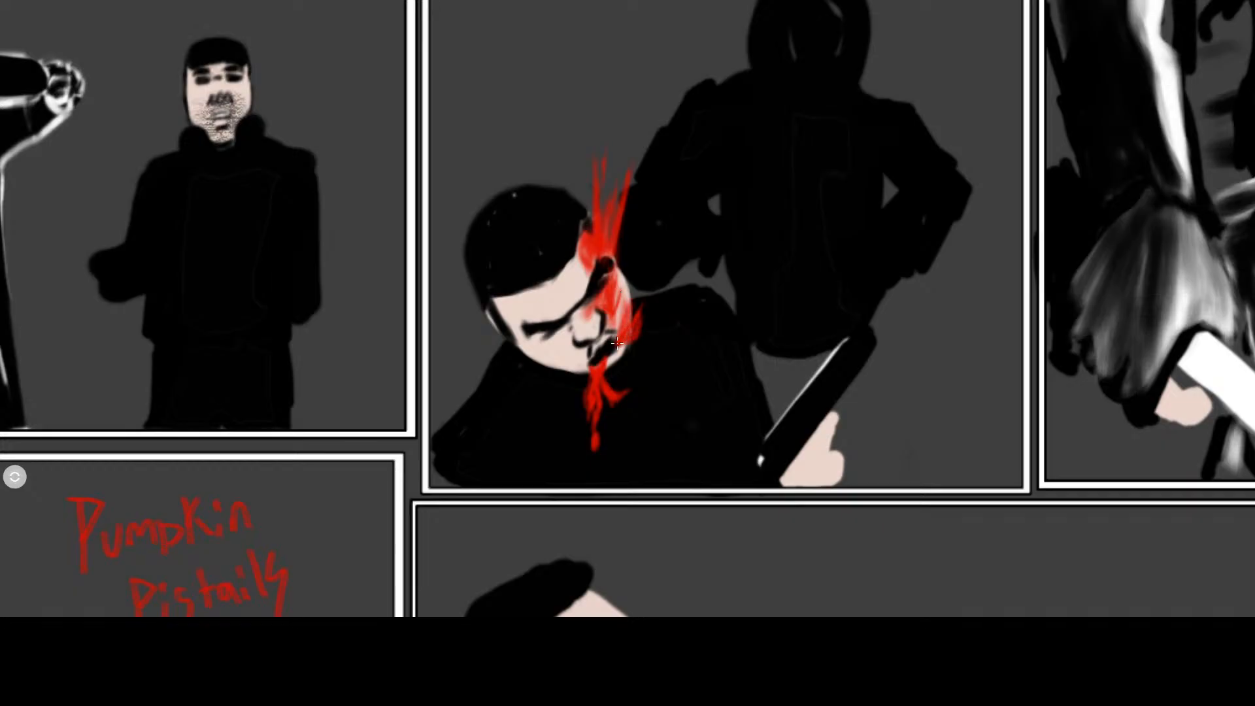
mouse_move(15, 476)
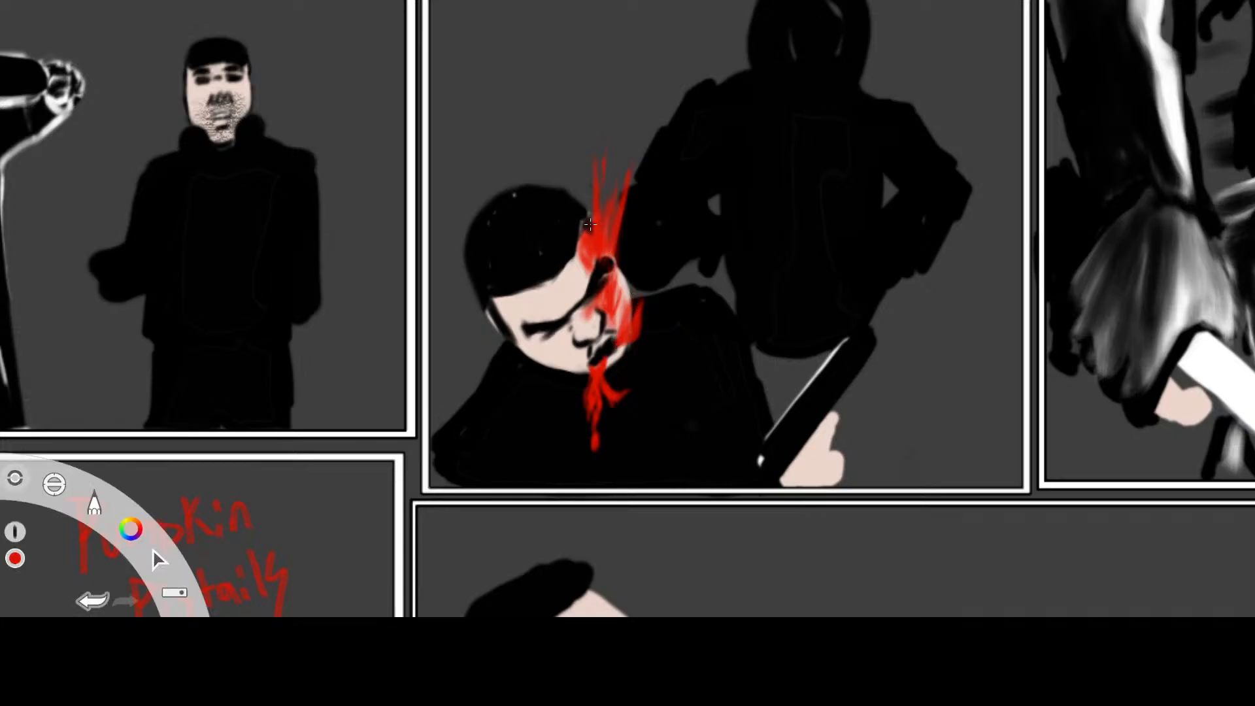
click(92, 600)
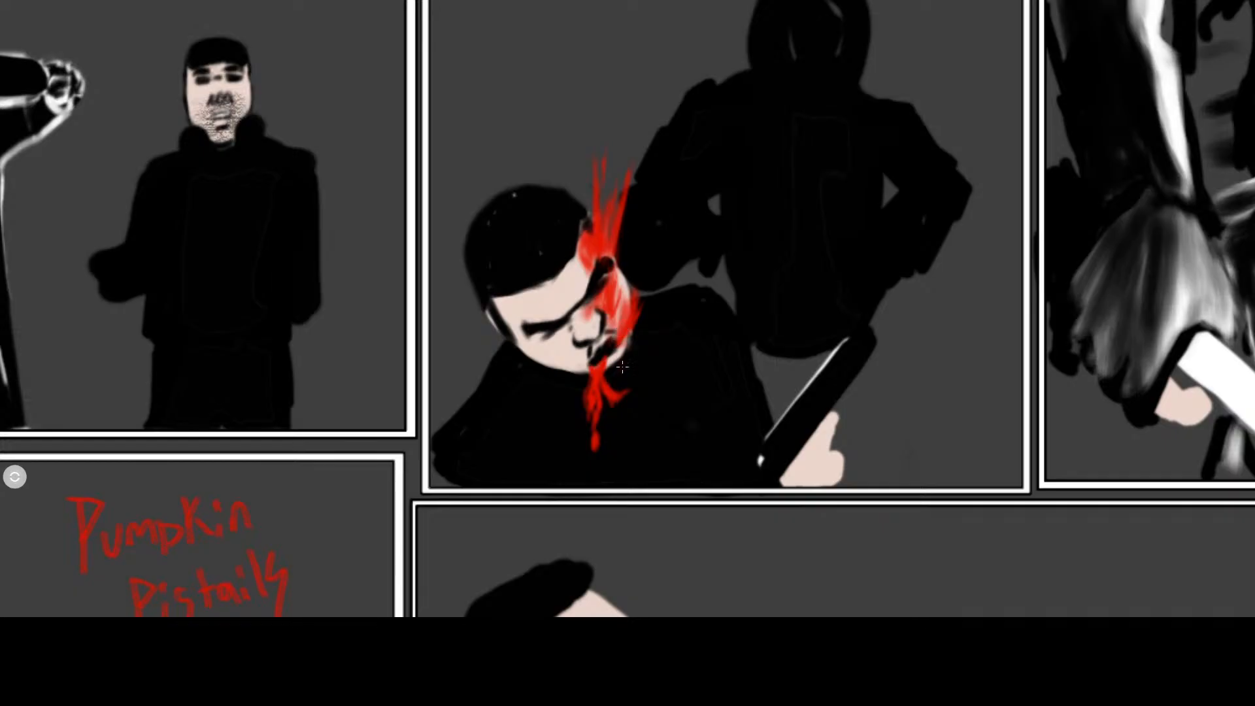
mouse_move(153, 551)
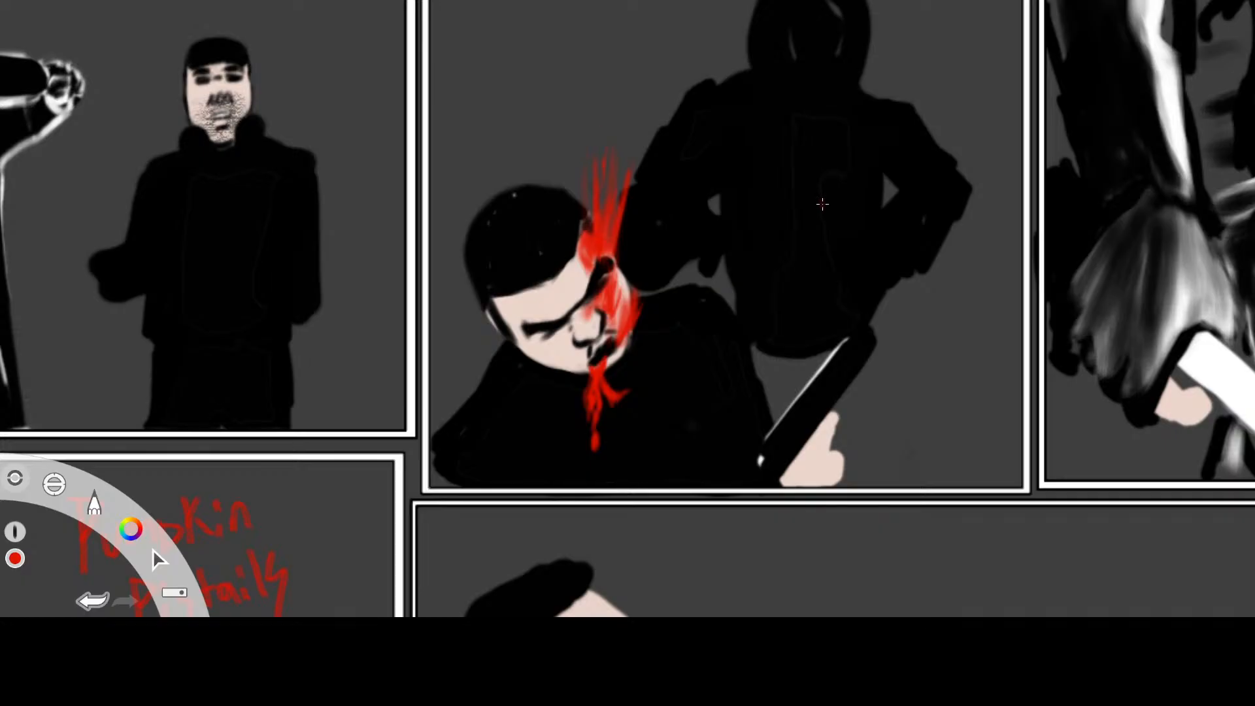
Paint white fold strokes around the hooded figure's collar and over the shoulder nearest the crouching man
key(space)
drag(820, 216, 725, 299)
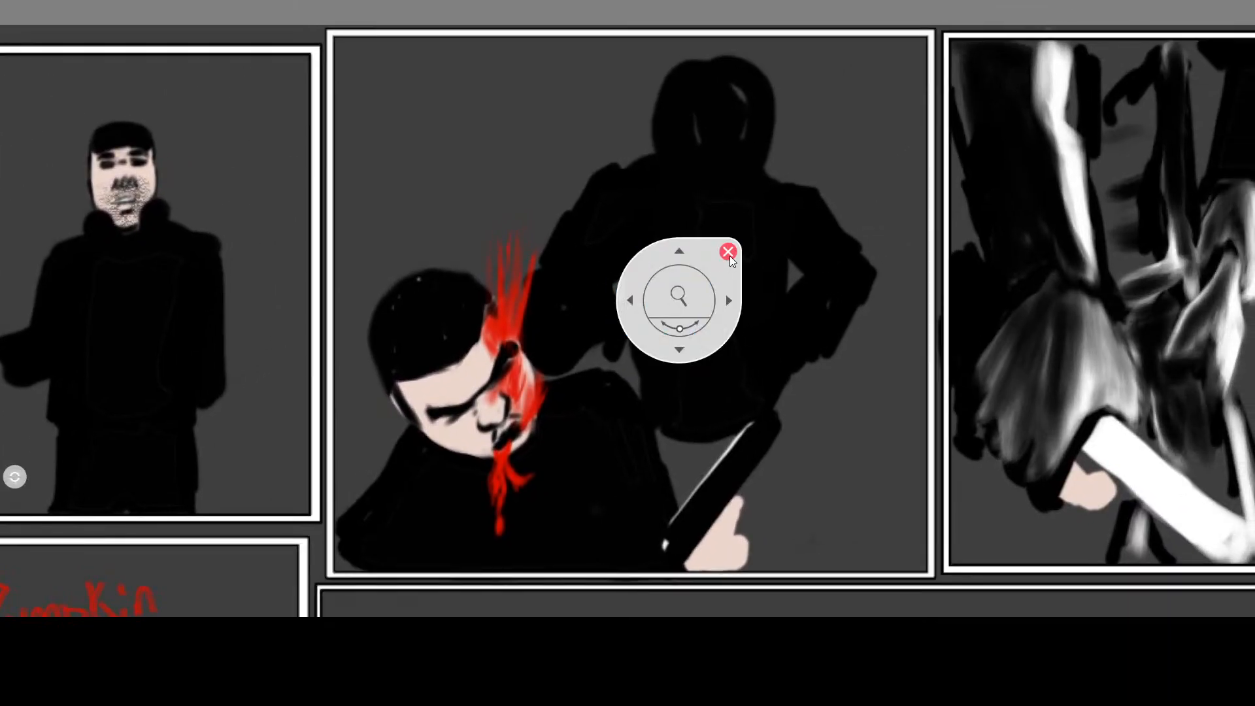
click(63, 226)
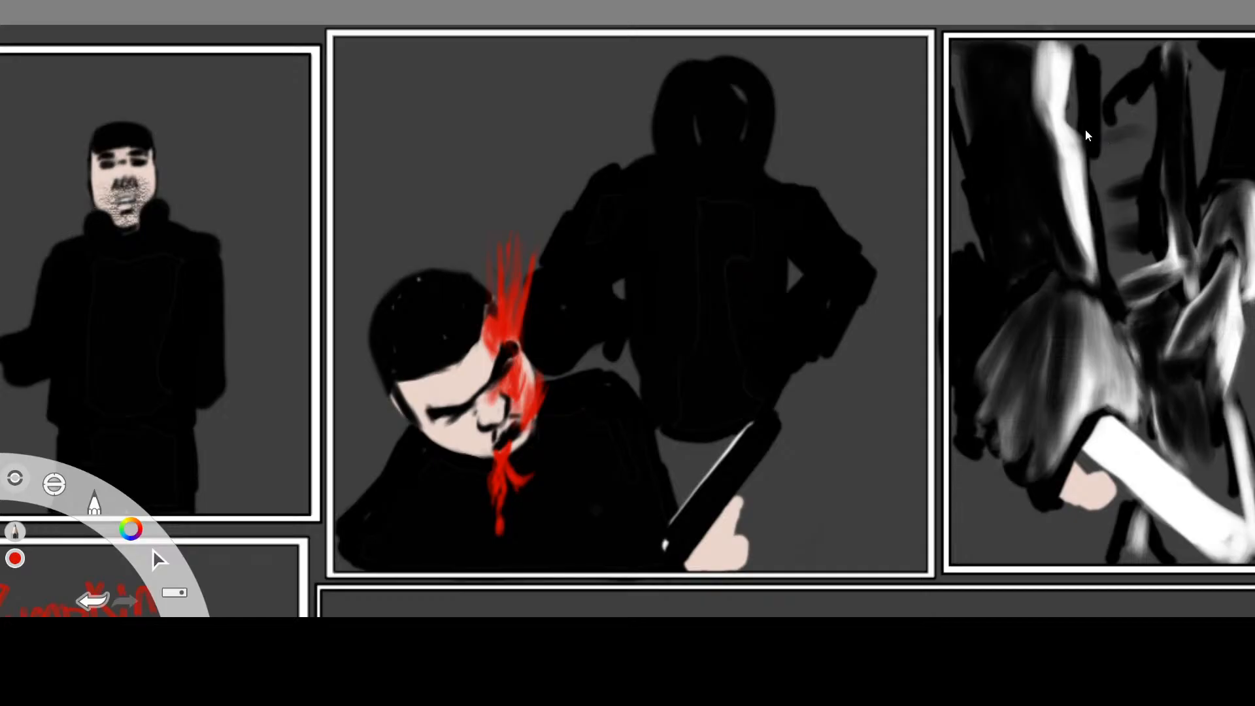
key(grave)
mouse_move(678, 176)
mouse_down()
mouse_move(682, 192)
mouse_move(679, 173)
mouse_up()
key(c)
mouse_move(682, 187)
mouse_down()
mouse_move(673, 169)
mouse_move(685, 193)
mouse_move(677, 182)
mouse_move(716, 189)
mouse_move(729, 178)
mouse_move(646, 163)
mouse_move(640, 142)
mouse_move(629, 154)
mouse_move(653, 184)
mouse_move(635, 137)
mouse_move(667, 183)
mouse_up()
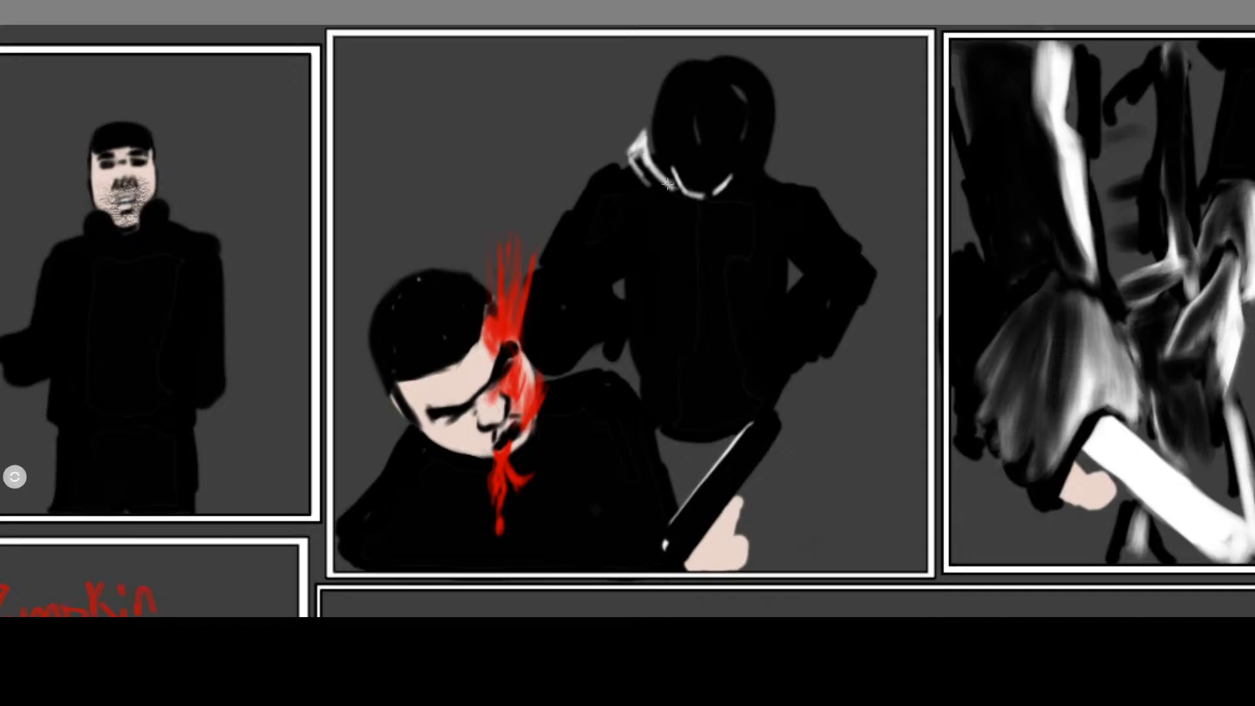
mouse_move(619, 149)
mouse_down()
mouse_move(613, 168)
mouse_move(656, 185)
mouse_move(611, 145)
mouse_move(624, 154)
mouse_up()
drag(673, 201, 596, 174)
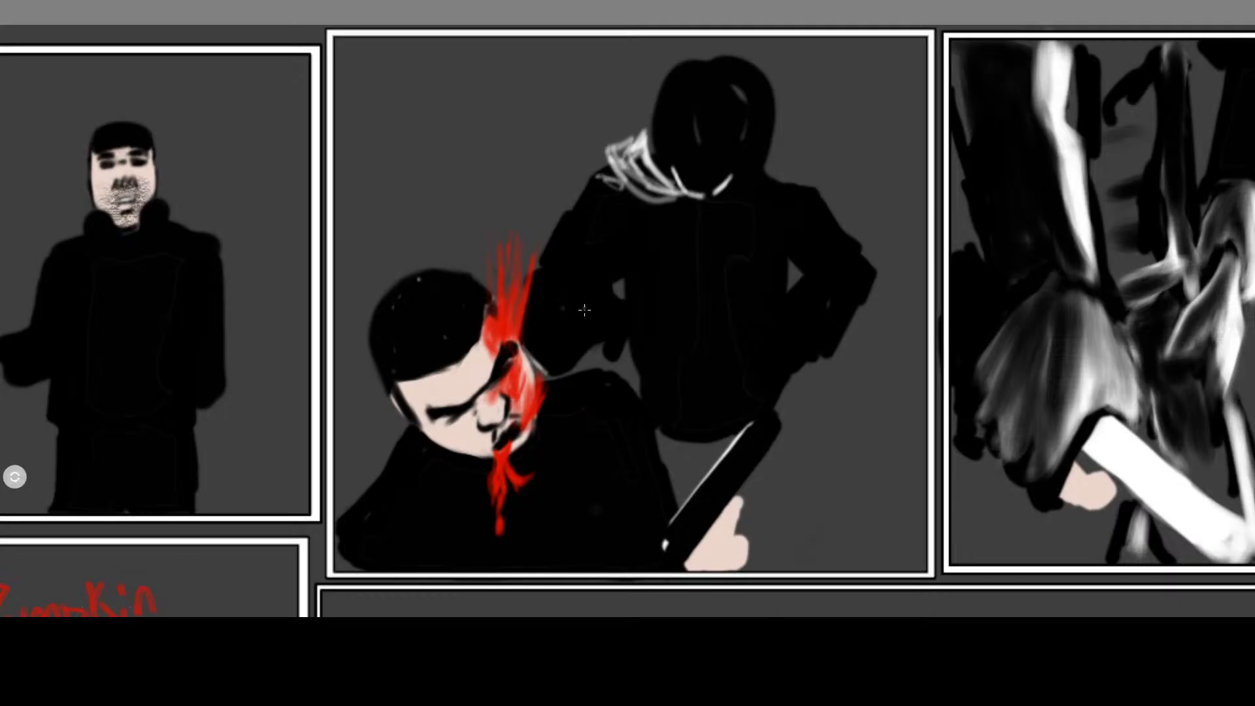
mouse_move(604, 299)
mouse_down()
mouse_move(623, 317)
mouse_move(599, 298)
mouse_up()
key(ctrl+z)
key(ctrl+z)
key(ctrl+z)
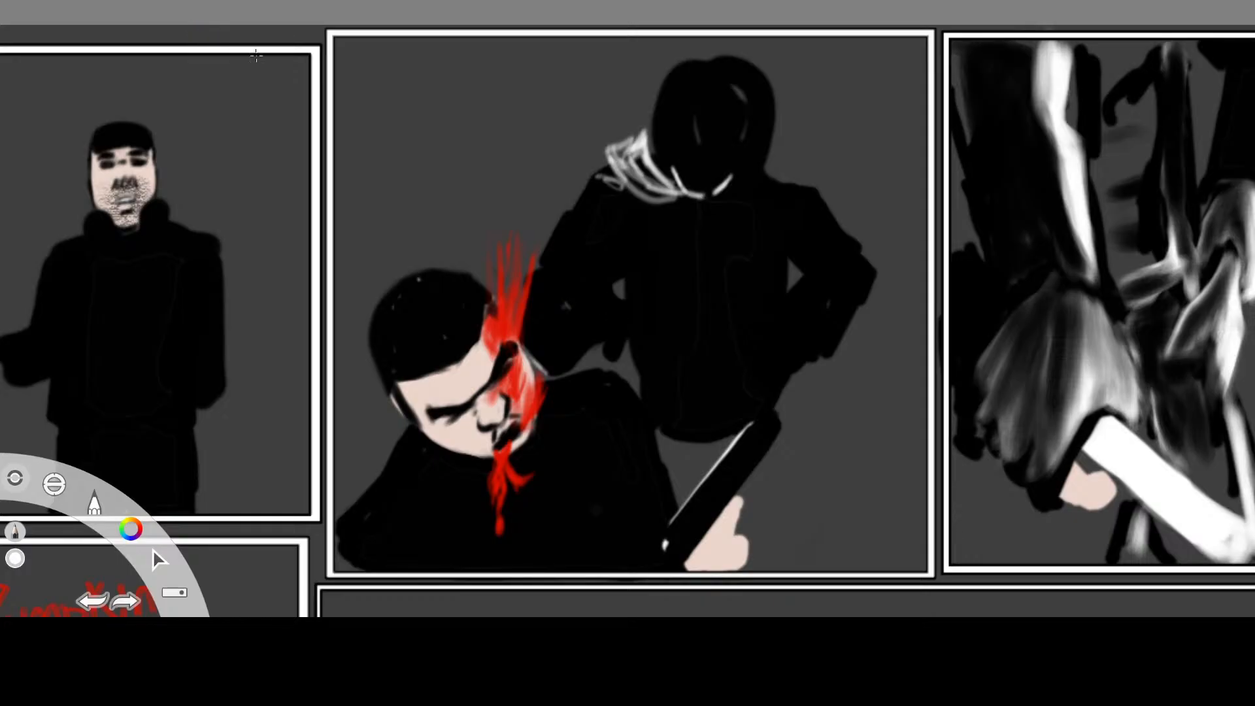
Sketch white finger highlights on the hooded figure's fist and thin them with black strokes
mouse_move(614, 295)
mouse_down()
mouse_move(619, 327)
mouse_move(571, 306)
mouse_move(595, 325)
mouse_move(563, 314)
mouse_move(550, 343)
mouse_move(546, 314)
mouse_move(608, 295)
mouse_move(603, 306)
mouse_move(596, 294)
mouse_move(589, 334)
mouse_up()
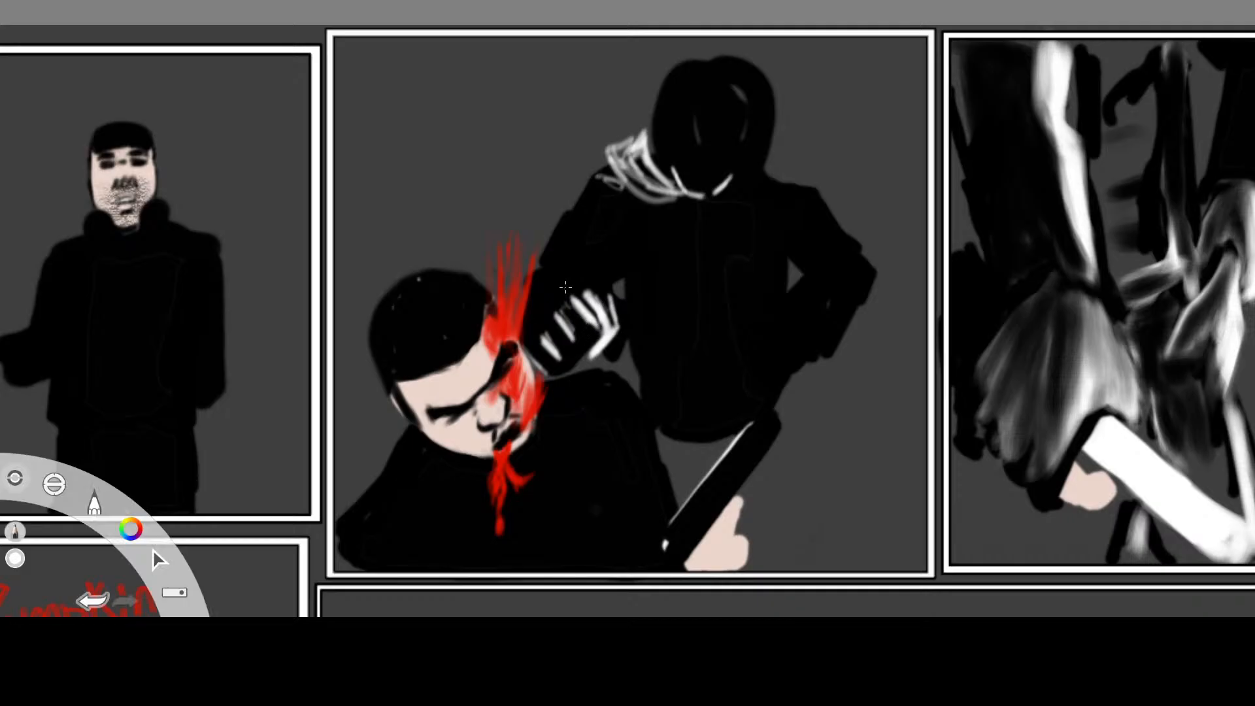
click(1112, 240)
click(72, 521)
mouse_move(566, 305)
mouse_down()
mouse_move(591, 320)
mouse_move(598, 300)
mouse_move(548, 351)
mouse_move(555, 336)
mouse_move(608, 325)
mouse_move(601, 300)
mouse_move(592, 307)
mouse_move(608, 330)
mouse_move(604, 343)
mouse_move(608, 318)
mouse_move(590, 359)
mouse_up()
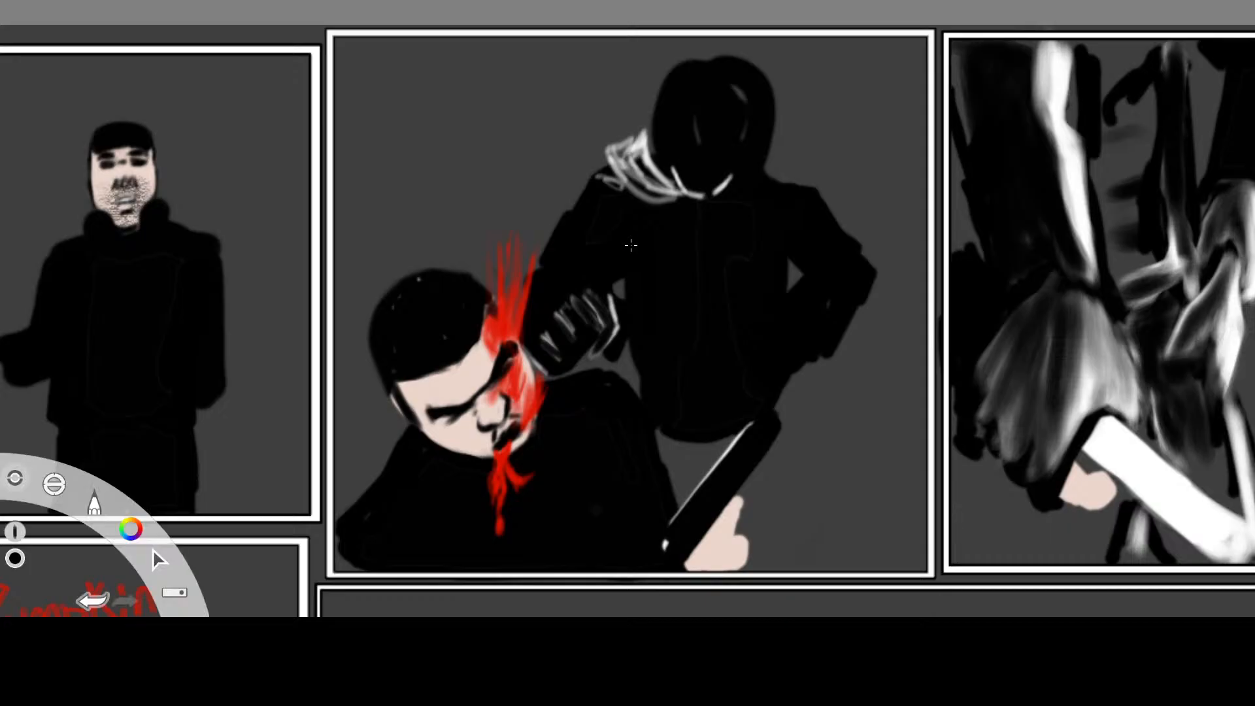
Repaint the fist's fingers and wrist edge with bolder white bands, then shade between them in black
mouse_move(578, 300)
mouse_down()
mouse_move(577, 283)
mouse_move(585, 317)
mouse_move(601, 325)
mouse_move(586, 309)
mouse_move(567, 333)
mouse_move(592, 334)
mouse_move(558, 340)
mouse_move(572, 346)
mouse_move(558, 360)
mouse_up()
drag(557, 360, 558, 359)
mouse_move(581, 309)
mouse_down()
mouse_move(569, 309)
mouse_move(582, 320)
mouse_move(559, 323)
mouse_move(580, 338)
mouse_move(555, 316)
mouse_move(575, 330)
mouse_move(547, 339)
mouse_move(547, 319)
mouse_move(573, 308)
mouse_move(617, 313)
mouse_move(610, 296)
mouse_move(622, 318)
mouse_up()
mouse_move(622, 318)
mouse_down()
mouse_move(609, 298)
mouse_move(615, 353)
mouse_move(597, 286)
mouse_move(615, 305)
mouse_up()
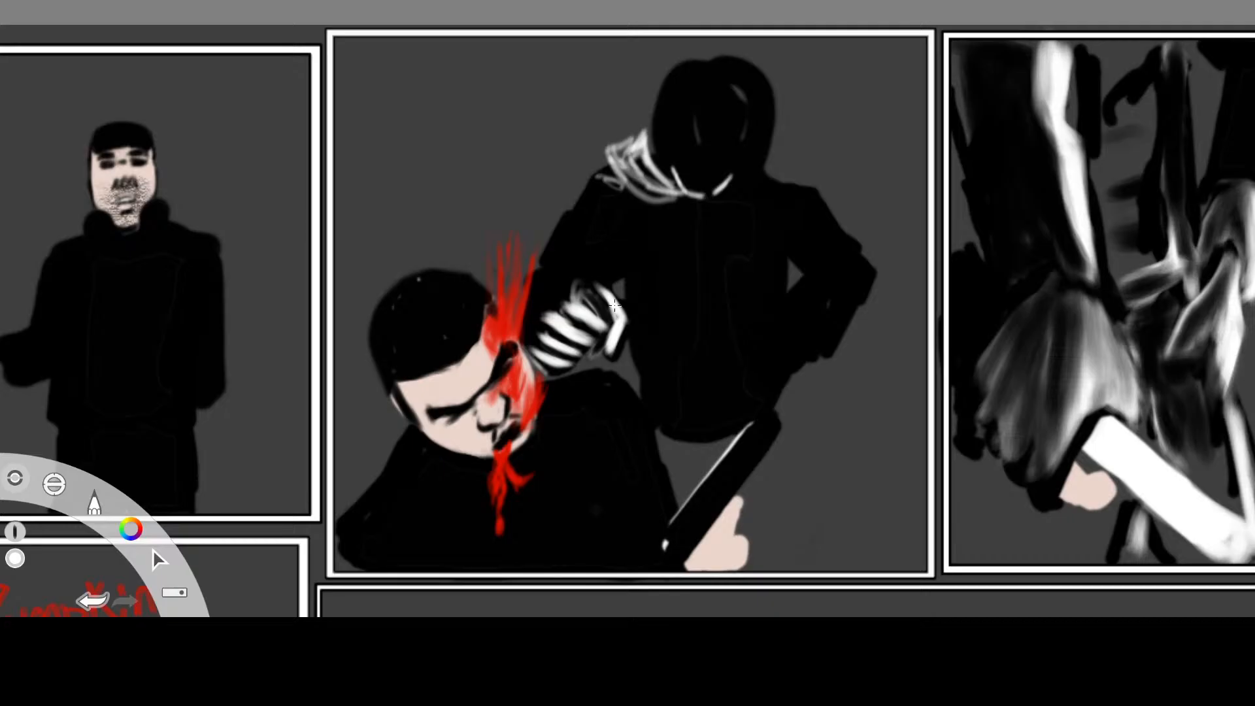
click(1109, 271)
mouse_move(590, 347)
mouse_down()
mouse_move(550, 326)
mouse_move(596, 322)
mouse_move(556, 323)
mouse_move(569, 347)
mouse_move(558, 354)
mouse_move(575, 351)
mouse_up()
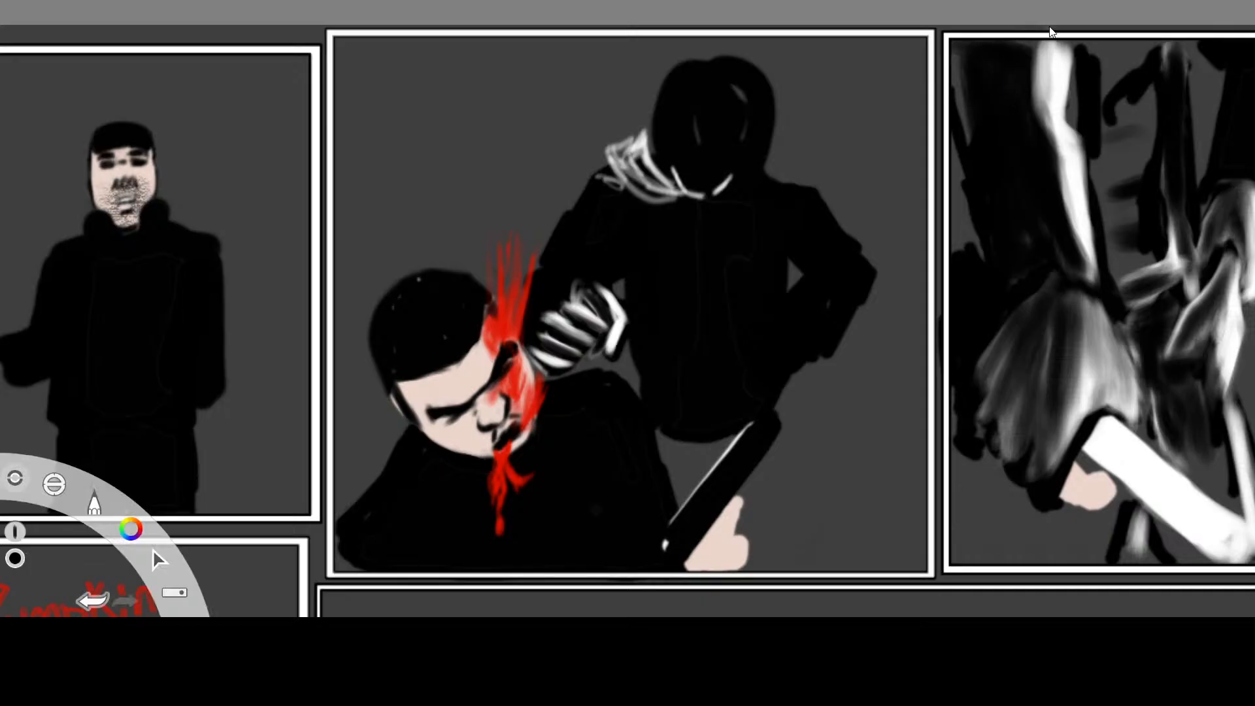
Erase the fist's excess edge facing the crouching man and paint more red blood between it and his face
key(e)
mouse_move(538, 279)
mouse_down()
mouse_move(530, 346)
mouse_move(572, 369)
mouse_up()
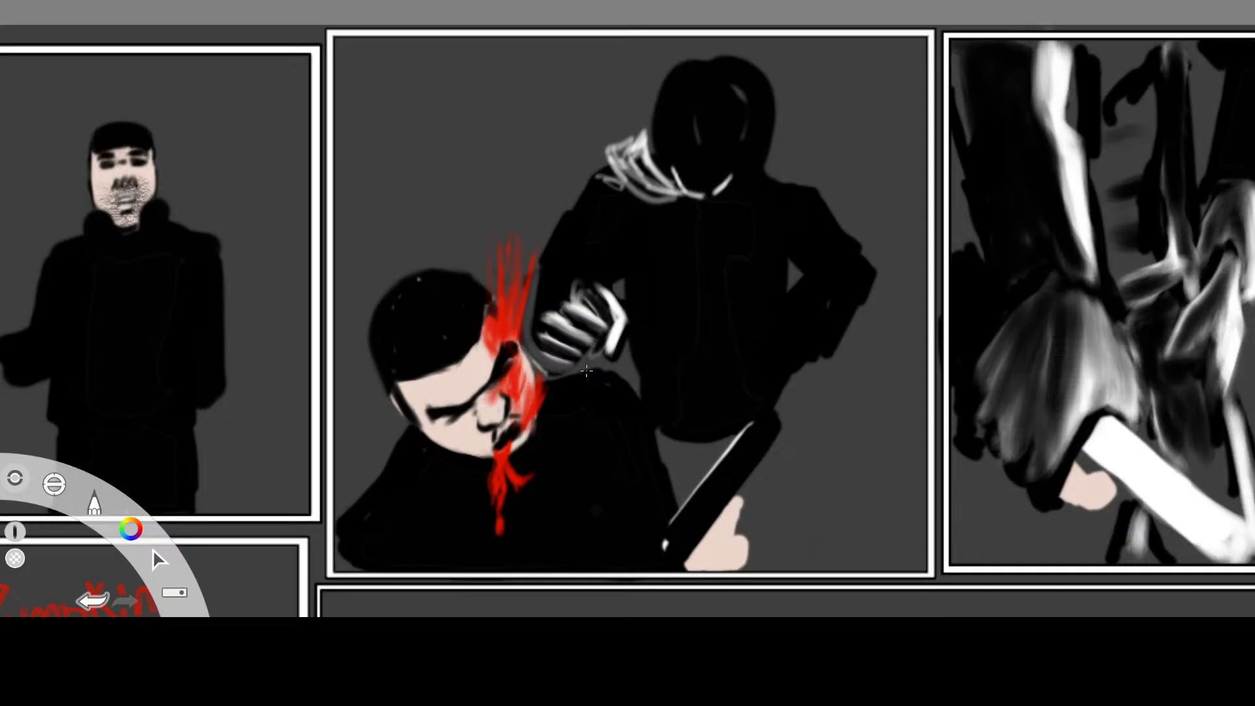
drag(585, 370, 533, 361)
key(l)
key(b)
click(1134, 105)
mouse_move(537, 384)
mouse_down()
mouse_move(531, 372)
mouse_move(534, 388)
mouse_up()
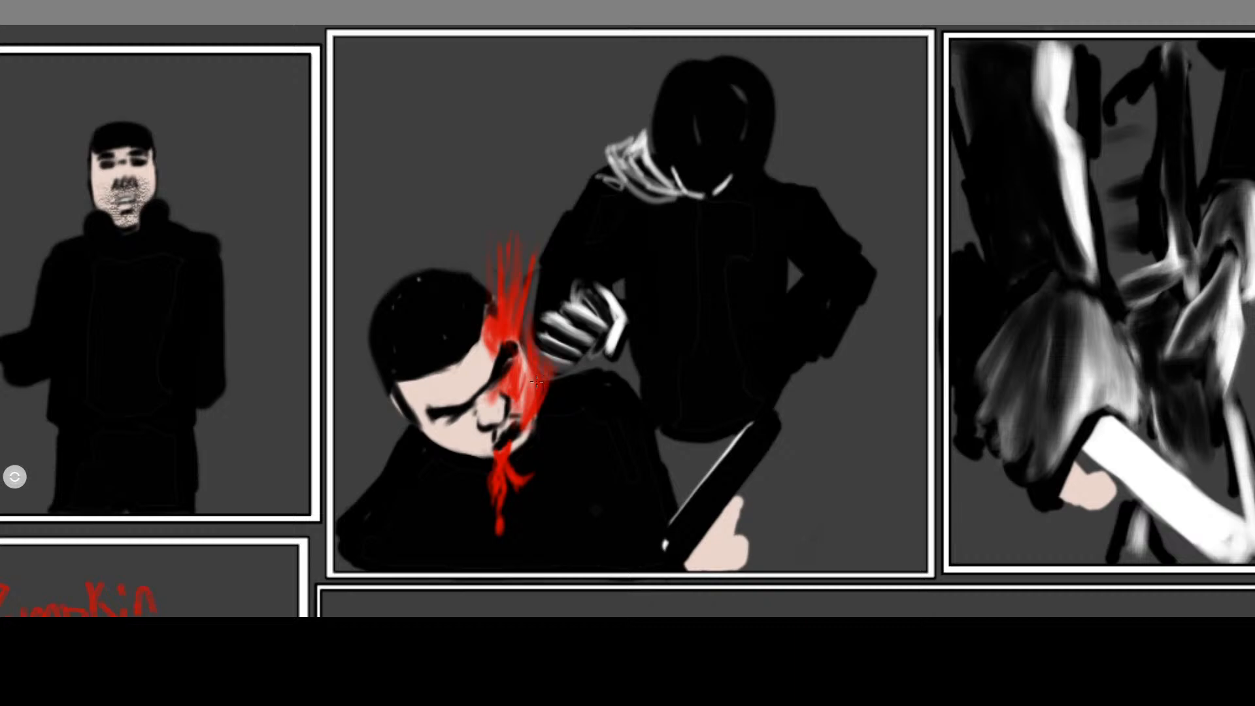
Define the fist's lower edge in black and erase the excess white and black along its side facing the torso
key(s)
alt+click(1090, 95)
key(Tab)
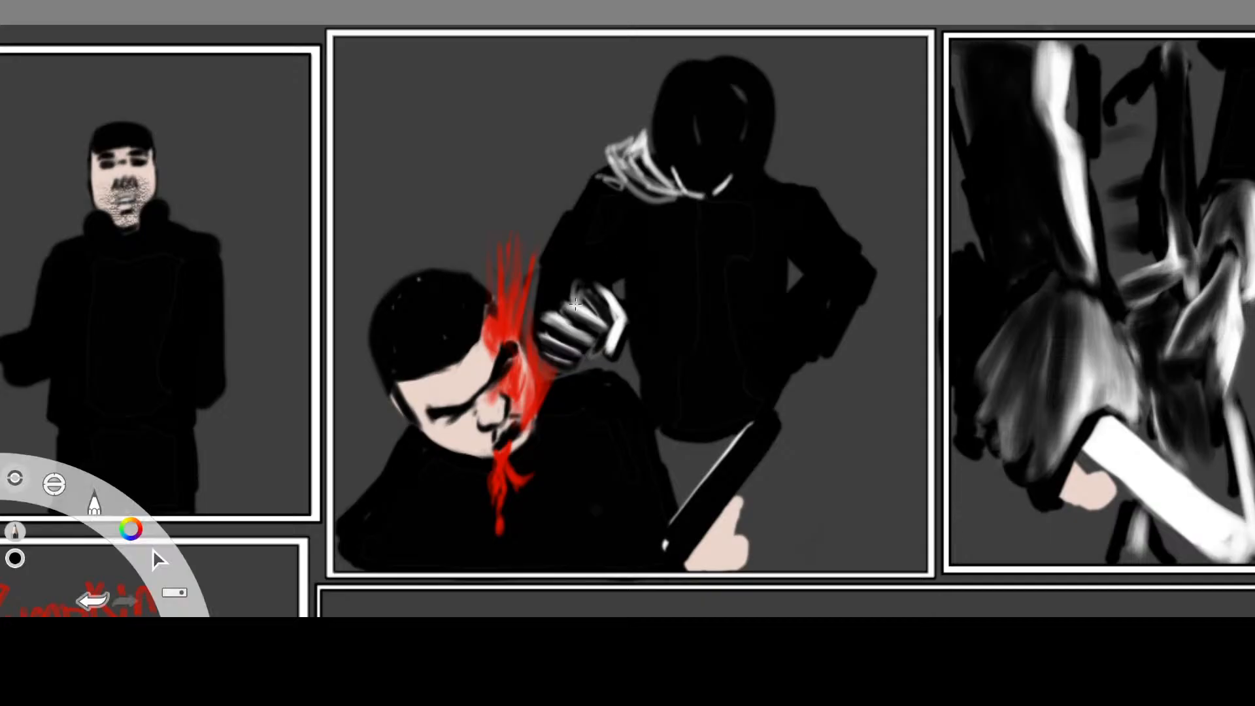
key(Tab)
key(Tab)
key(Tab)
key(Tab)
key(e)
key(Tab)
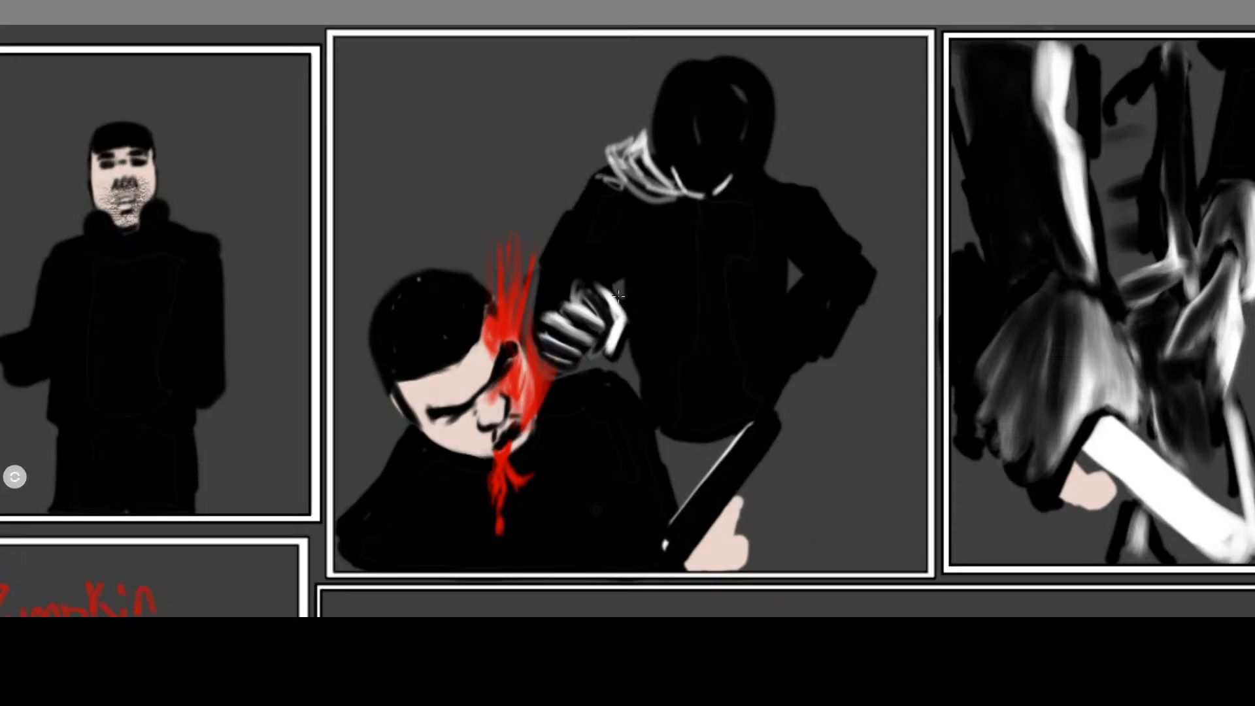
mouse_move(618, 296)
mouse_down()
mouse_move(627, 320)
mouse_move(618, 345)
mouse_move(614, 323)
mouse_move(614, 361)
mouse_up()
mouse_move(619, 291)
mouse_down()
mouse_move(626, 323)
mouse_move(621, 298)
mouse_move(614, 328)
mouse_move(613, 285)
mouse_up()
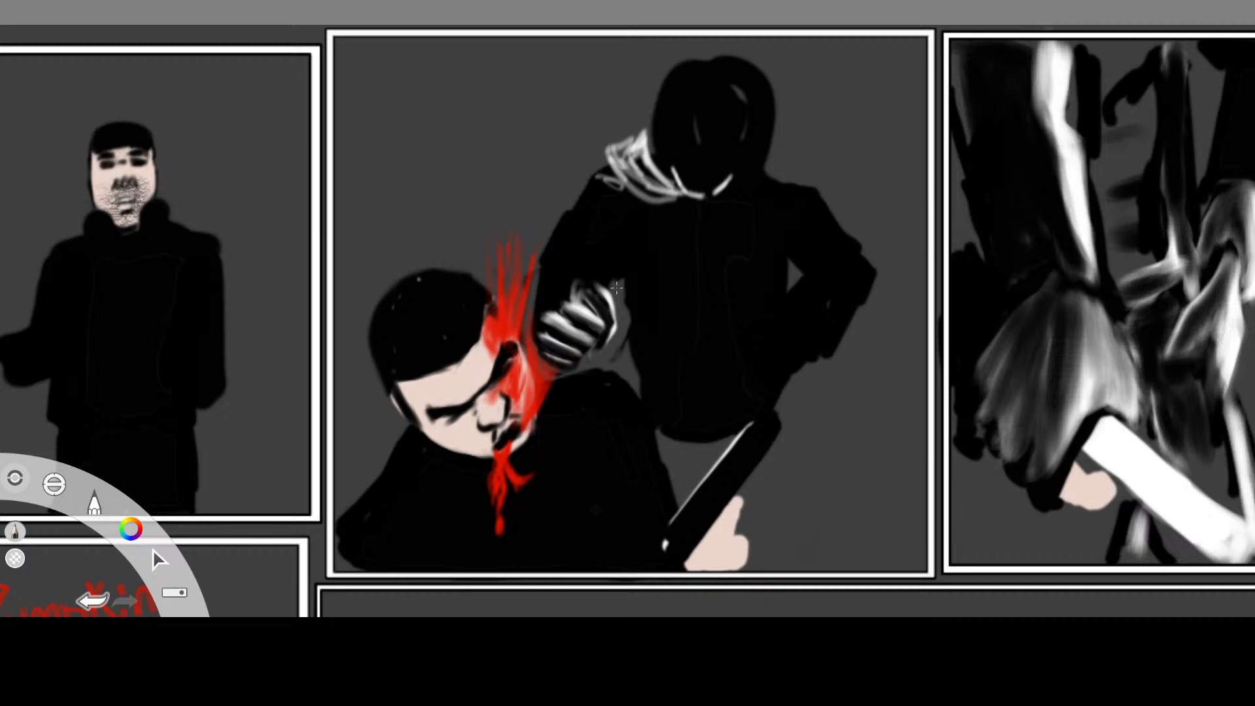
Add white strokes to the back of the hooded figure's fist above the fingers
click(1076, 84)
key(e)
key(i)
drag(611, 302, 604, 345)
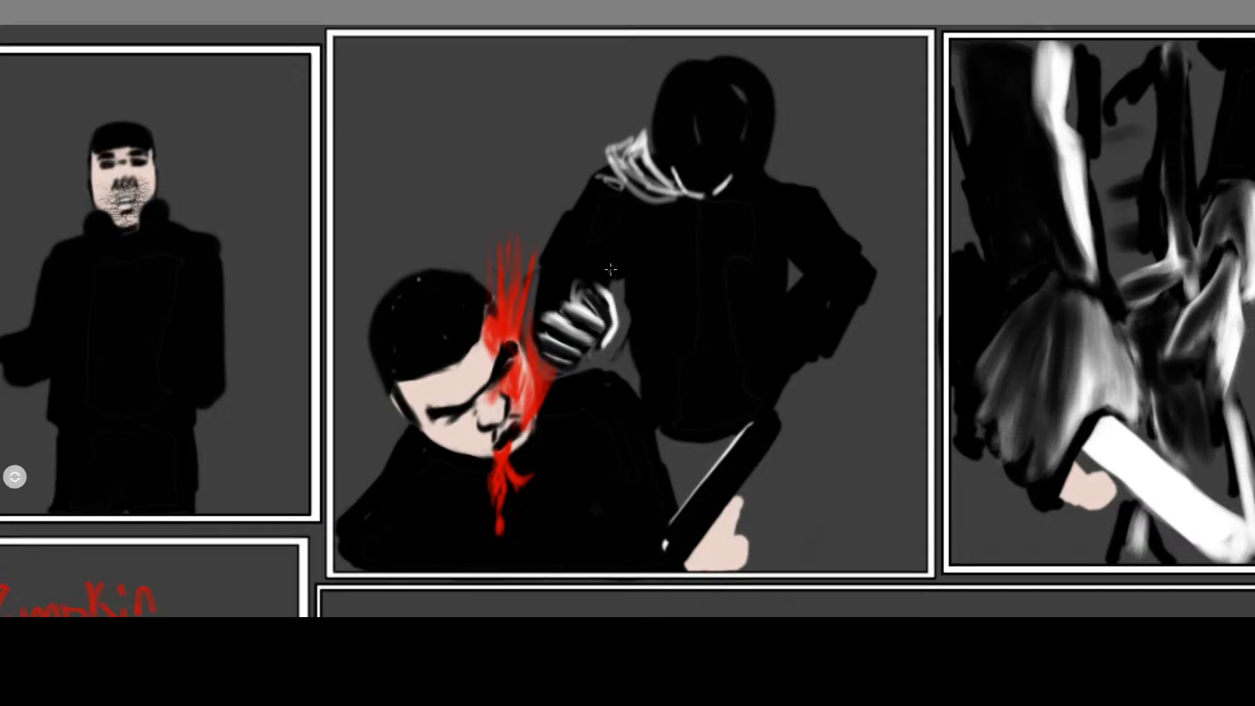
mouse_move(575, 294)
mouse_down()
mouse_move(548, 305)
mouse_move(564, 273)
mouse_move(550, 307)
mouse_move(577, 262)
mouse_move(571, 297)
mouse_move(594, 279)
mouse_up()
Shade the back of the fist with black strokes and touch up its upper edge with soft white highlights
click(1136, 96)
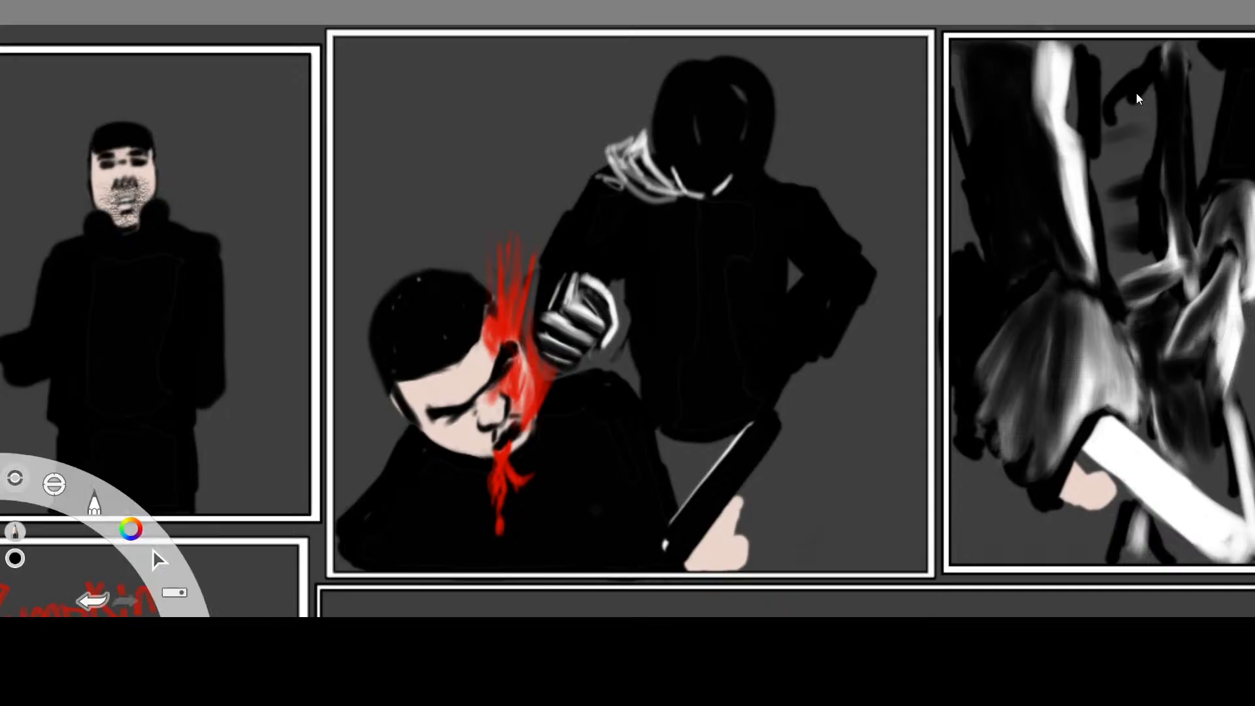
mouse_move(587, 272)
mouse_down()
mouse_move(601, 284)
mouse_move(572, 298)
mouse_up()
mouse_move(581, 271)
mouse_down()
mouse_move(569, 299)
mouse_move(594, 282)
mouse_move(616, 309)
mouse_move(605, 349)
mouse_up()
drag(552, 288, 545, 321)
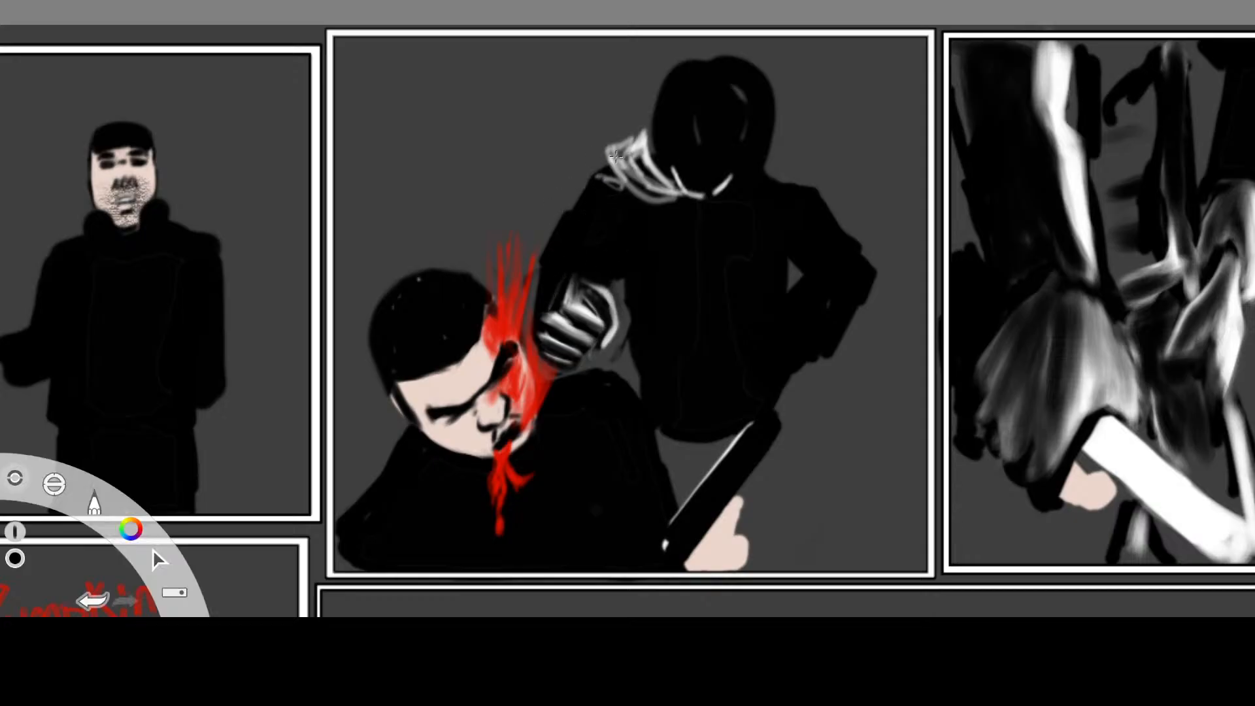
click(1095, 96)
mouse_move(549, 316)
mouse_down()
mouse_move(560, 286)
mouse_move(558, 321)
mouse_move(574, 325)
mouse_move(561, 277)
mouse_up()
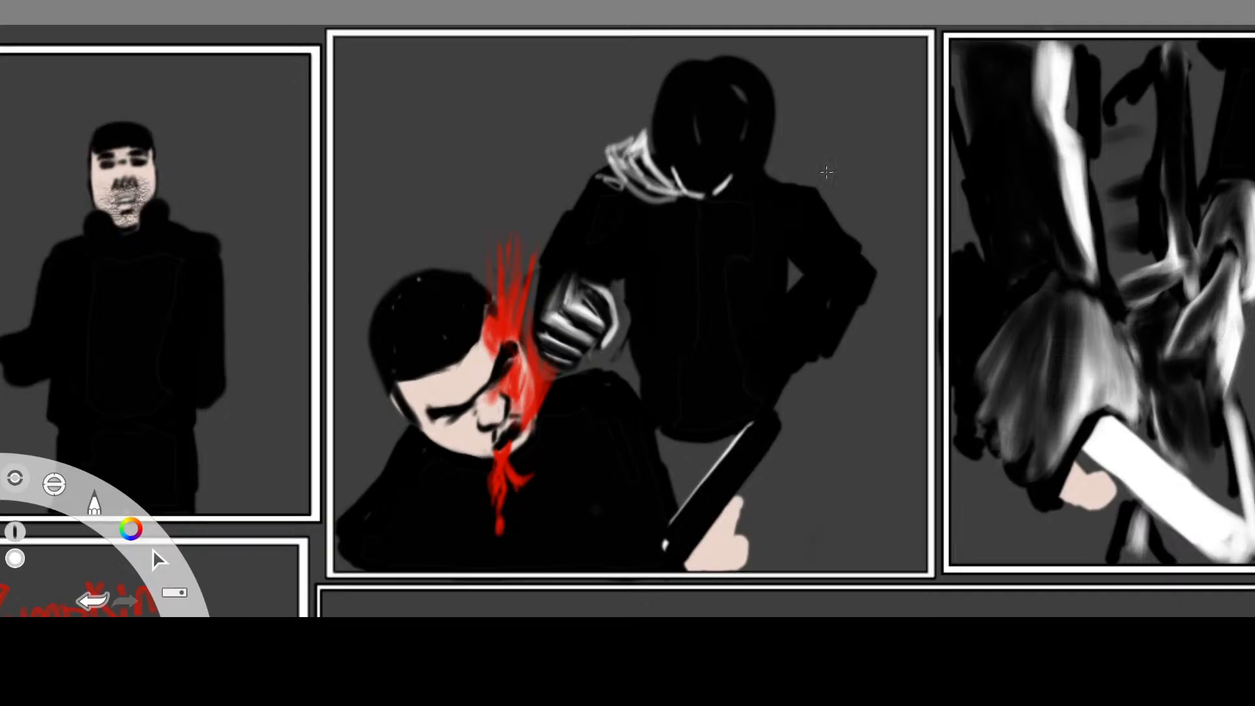
Lasso the hooded figure's fist and shift it slightly closer to the crouching man's face
mouse_move(542, 302)
mouse_down()
mouse_move(555, 282)
mouse_move(531, 328)
mouse_move(557, 370)
mouse_move(555, 282)
mouse_up()
mouse_move(586, 369)
mouse_down()
mouse_move(624, 317)
mouse_move(610, 288)
mouse_move(558, 279)
mouse_up()
key(v)
drag(653, 305, 642, 312)
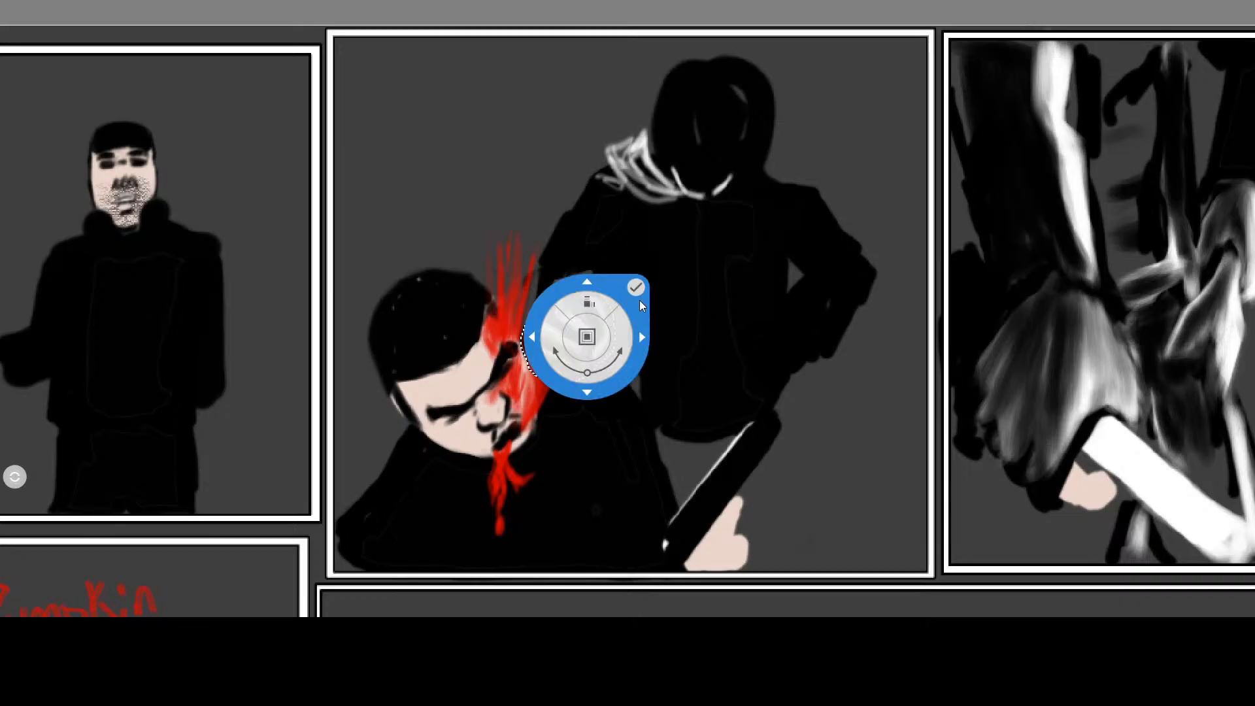
click(634, 289)
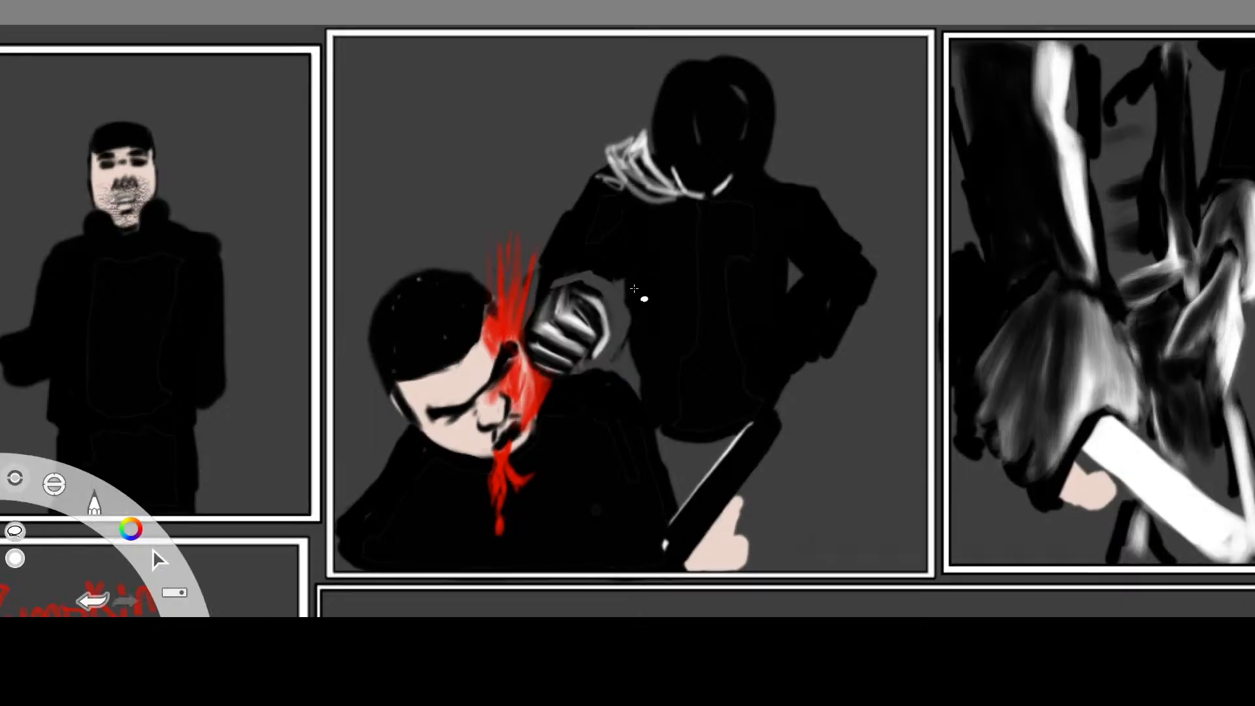
Trim the outer edge of the punching arm with the eraser and fill the gap above the fist with black
alt+click(1079, 96)
key(e)
drag(586, 172, 552, 236)
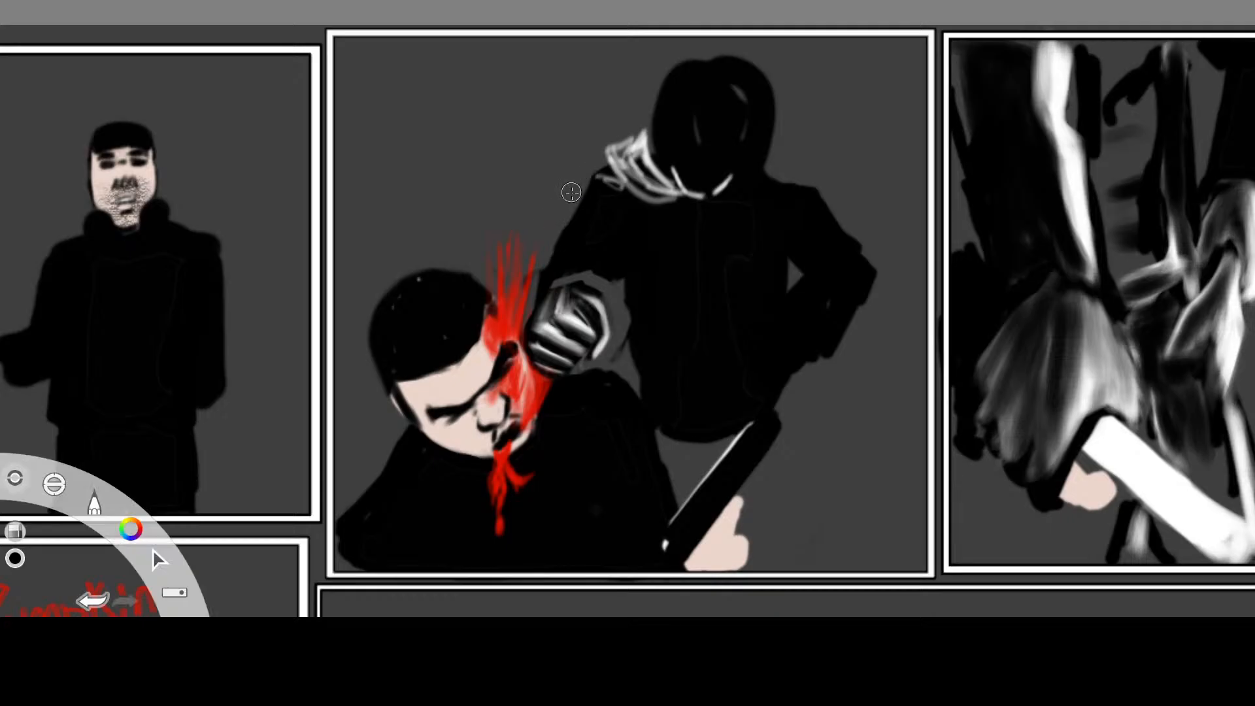
key(b)
mouse_move(558, 278)
mouse_down()
mouse_move(594, 279)
mouse_move(614, 307)
mouse_up()
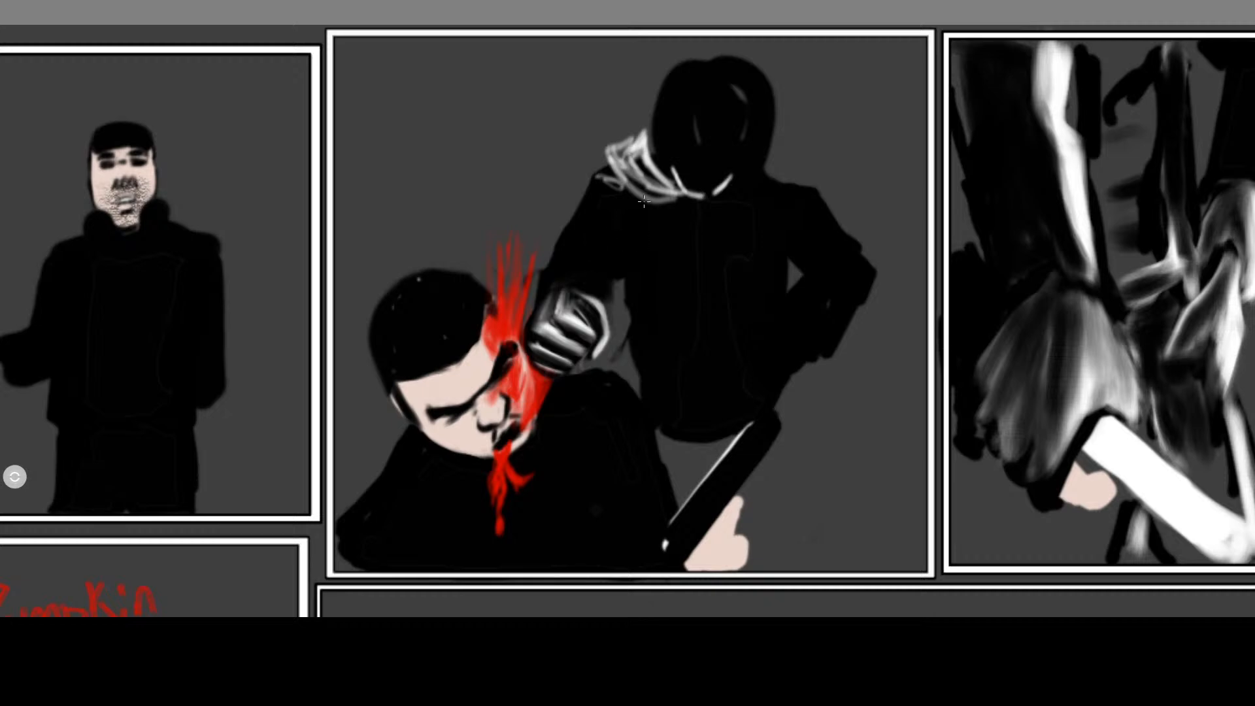
Reshape the hooded figure's other shoulder and arm by erasing the protruding elbow and filling the inner gap with black
mouse_move(766, 173)
mouse_down()
mouse_move(806, 182)
mouse_move(774, 181)
mouse_up()
mouse_move(849, 235)
mouse_down()
mouse_move(866, 281)
mouse_move(845, 205)
mouse_move(847, 226)
mouse_move(834, 216)
mouse_move(852, 280)
mouse_up()
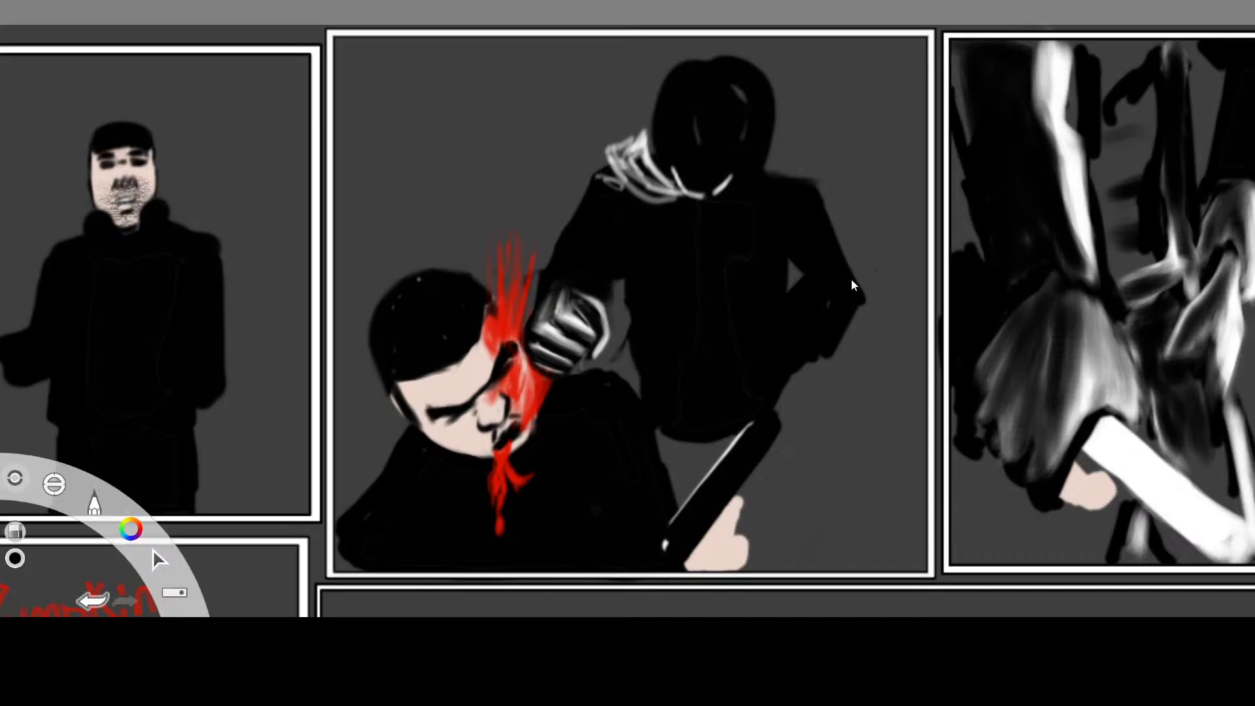
key(b)
key(e)
drag(824, 176, 861, 310)
key(b)
drag(810, 264, 806, 283)
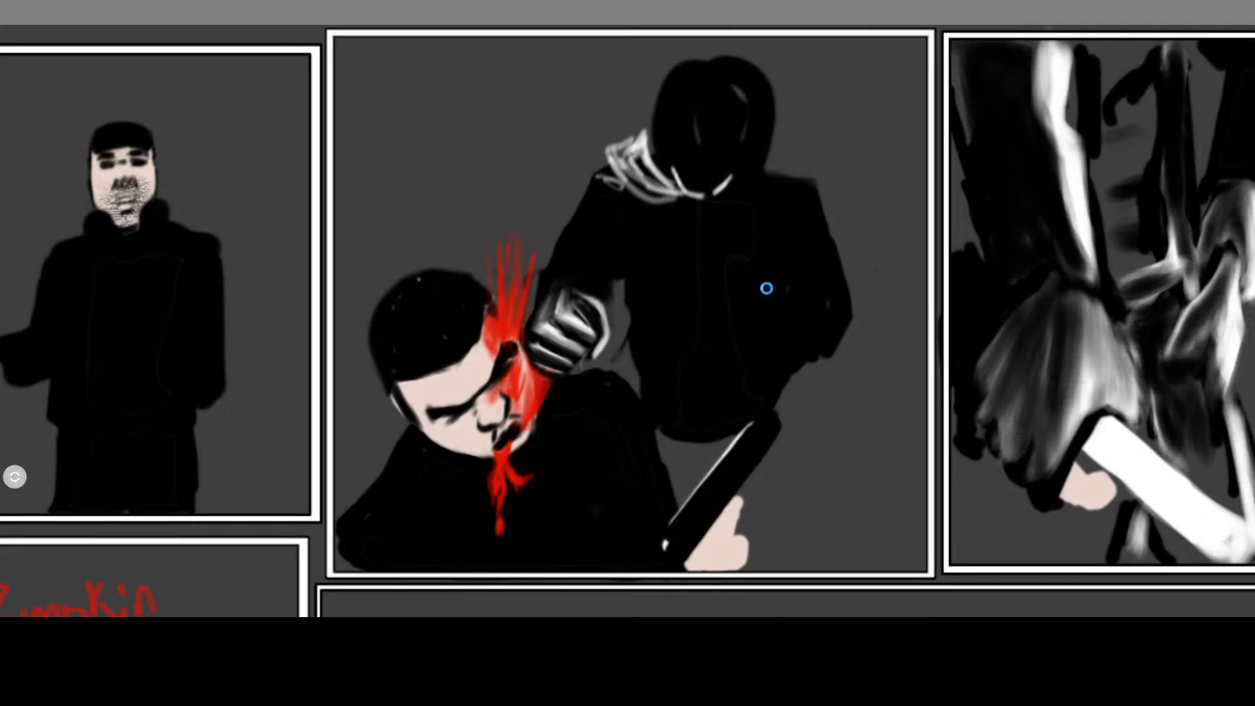
Erase the leftover smudges beside the fist and extend the torso's adjacent edge with black
key(e)
mouse_move(619, 293)
mouse_down()
mouse_move(609, 301)
mouse_move(629, 347)
mouse_move(615, 357)
mouse_up()
key(s)
mouse_move(639, 282)
mouse_down()
mouse_move(631, 275)
mouse_move(626, 352)
mouse_move(621, 288)
mouse_move(622, 353)
mouse_move(643, 315)
mouse_up()
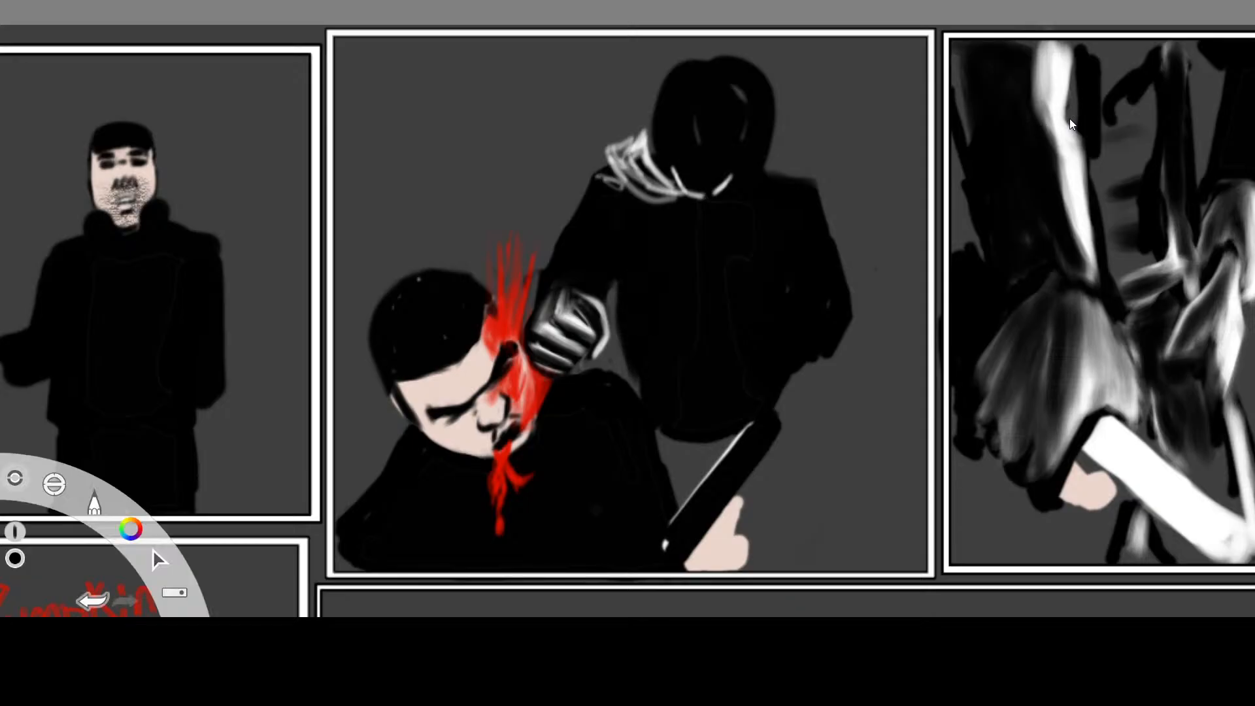
Paint white fold highlights on the punching arm's upper sleeve and thin them with black shading
alt+click(1071, 86)
mouse_move(595, 188)
mouse_down()
mouse_move(622, 226)
mouse_move(593, 234)
mouse_move(604, 283)
mouse_move(596, 226)
mouse_move(616, 253)
mouse_move(623, 208)
mouse_move(637, 237)
mouse_move(627, 204)
mouse_move(635, 237)
mouse_move(682, 209)
mouse_up()
mouse_move(672, 210)
mouse_down()
mouse_move(653, 241)
mouse_move(660, 203)
mouse_move(644, 249)
mouse_move(669, 210)
mouse_move(634, 248)
mouse_move(656, 222)
mouse_move(650, 258)
mouse_move(631, 274)
mouse_move(627, 255)
mouse_move(620, 274)
mouse_move(644, 245)
mouse_move(639, 266)
mouse_up()
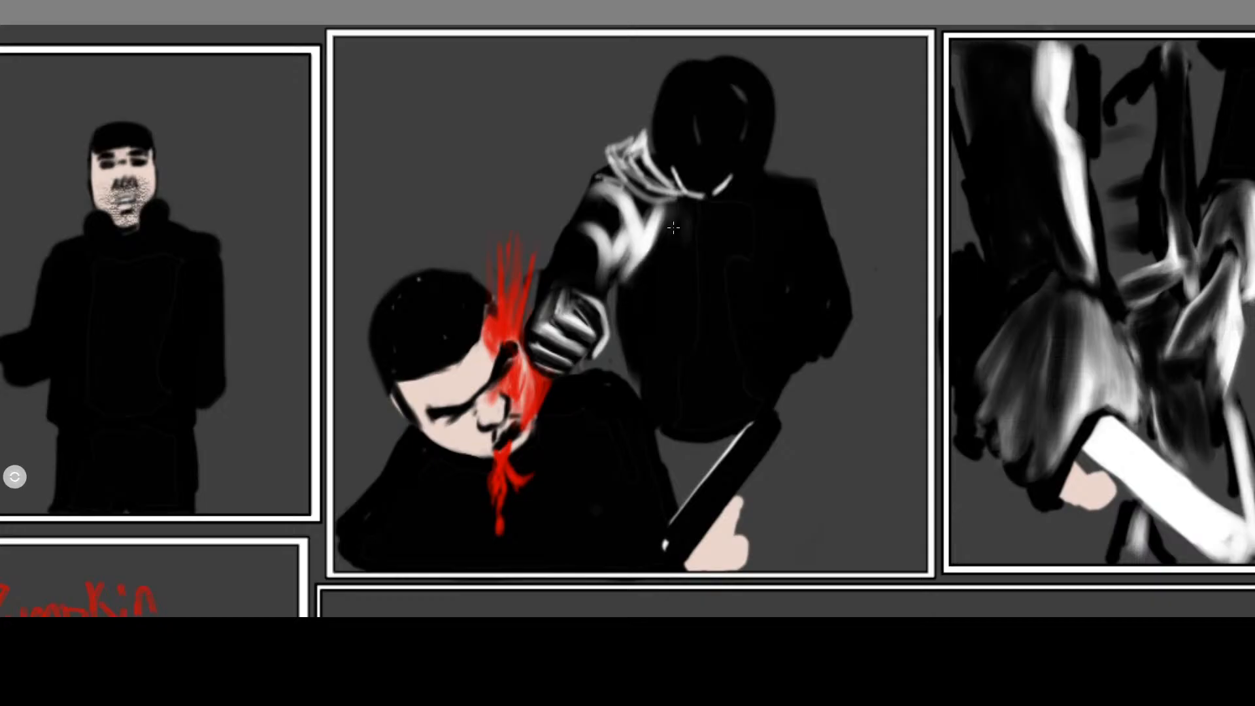
mouse_move(662, 224)
mouse_down()
mouse_move(639, 269)
mouse_move(661, 243)
mouse_up()
mouse_move(607, 202)
mouse_down()
mouse_move(620, 212)
mouse_move(601, 196)
mouse_move(617, 241)
mouse_move(591, 227)
mouse_move(601, 235)
mouse_move(587, 241)
mouse_move(624, 260)
mouse_move(644, 210)
mouse_move(637, 241)
mouse_move(657, 216)
mouse_move(660, 245)
mouse_move(651, 239)
mouse_up()
key(Tab)
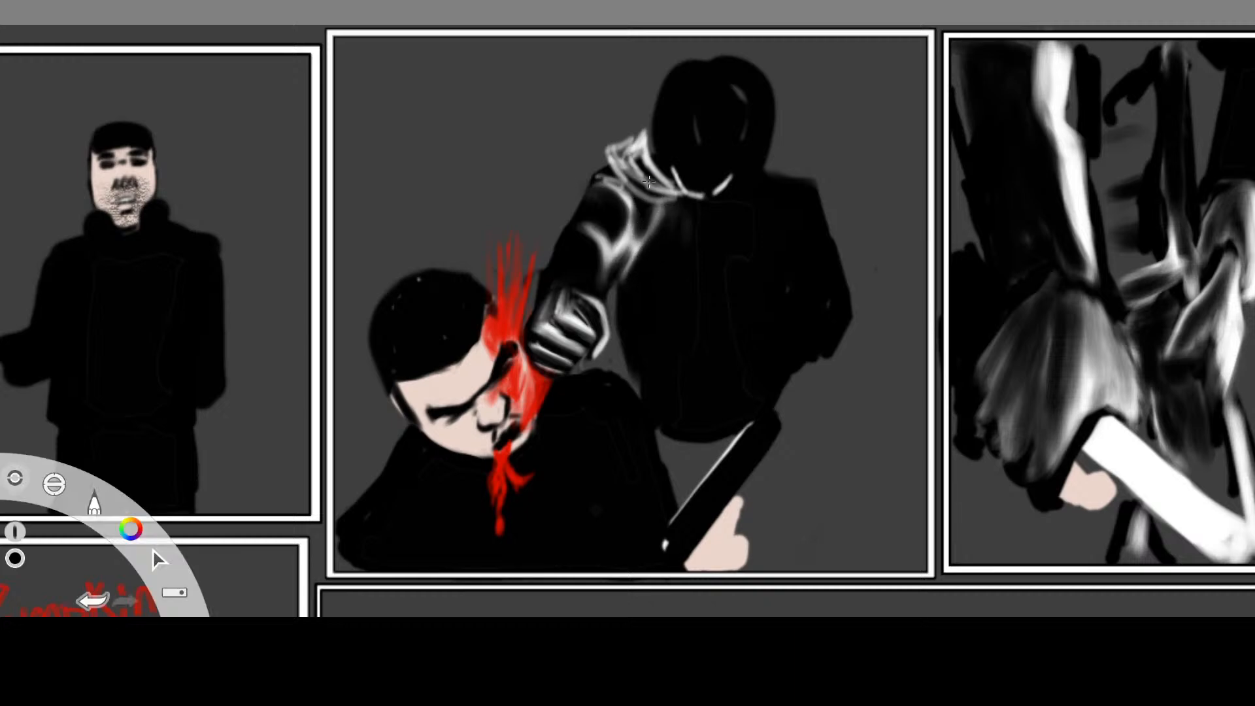
Outline the punching arm's outer edge in white from shoulder to fist and highlight the inner forearm edge
alt+click(1059, 101)
key(Tab)
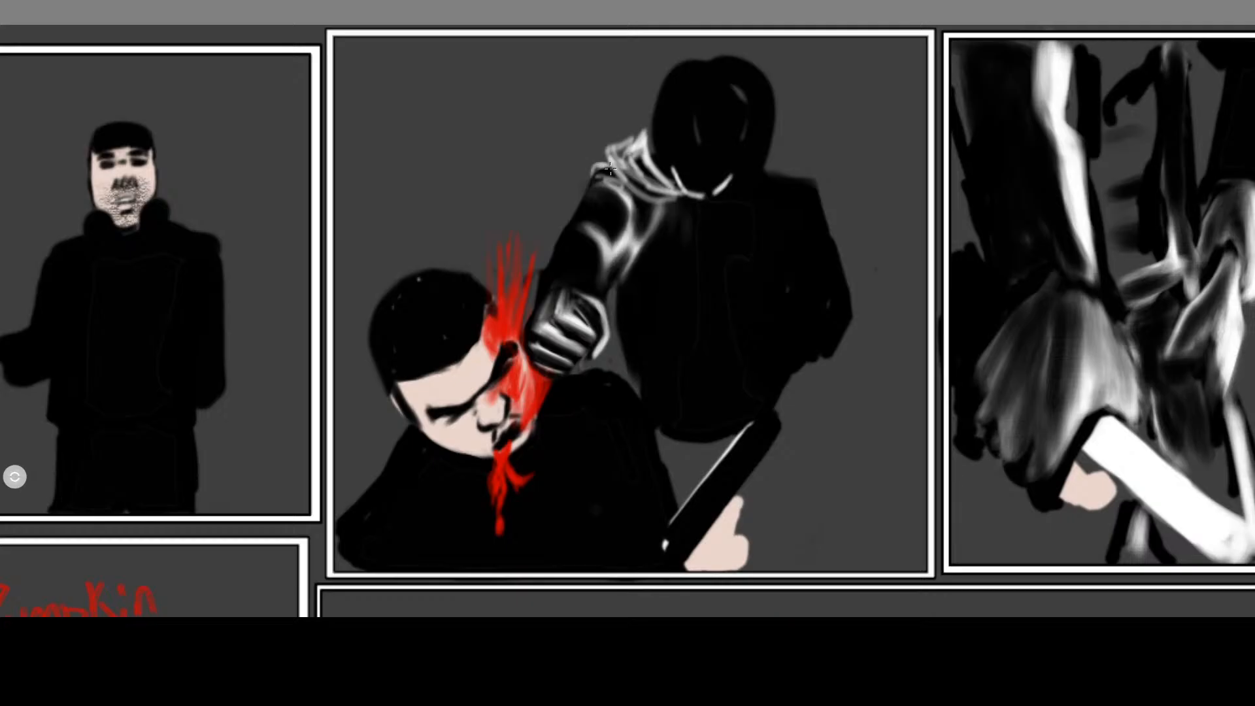
drag(591, 171, 550, 259)
drag(572, 214, 536, 291)
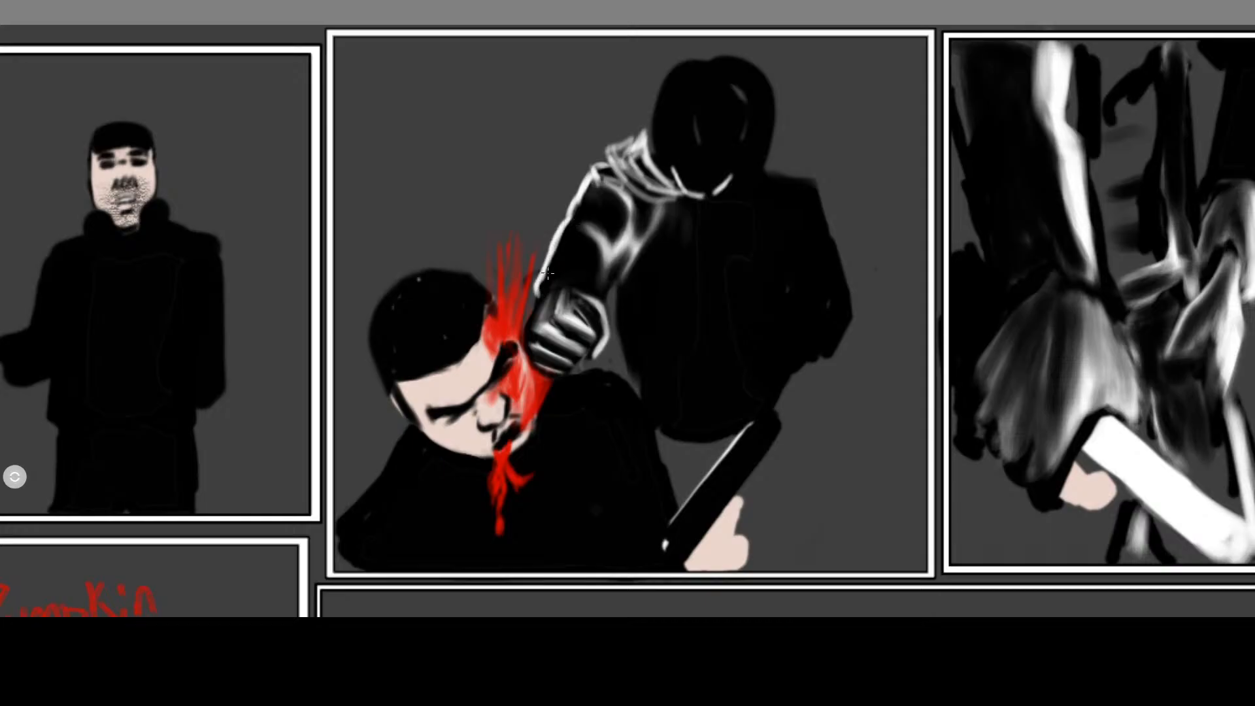
drag(629, 246, 597, 294)
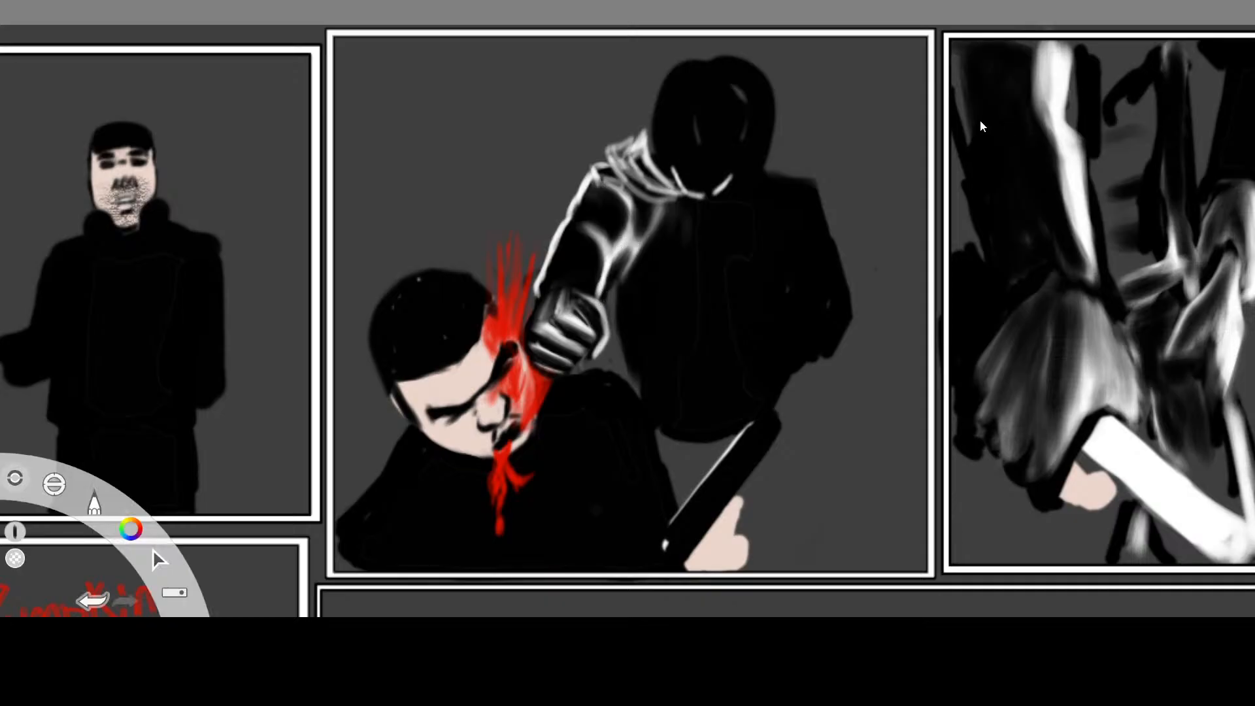
Erase stray paint along the punching arm's inner forearm edge down to the fist
drag(616, 277, 614, 282)
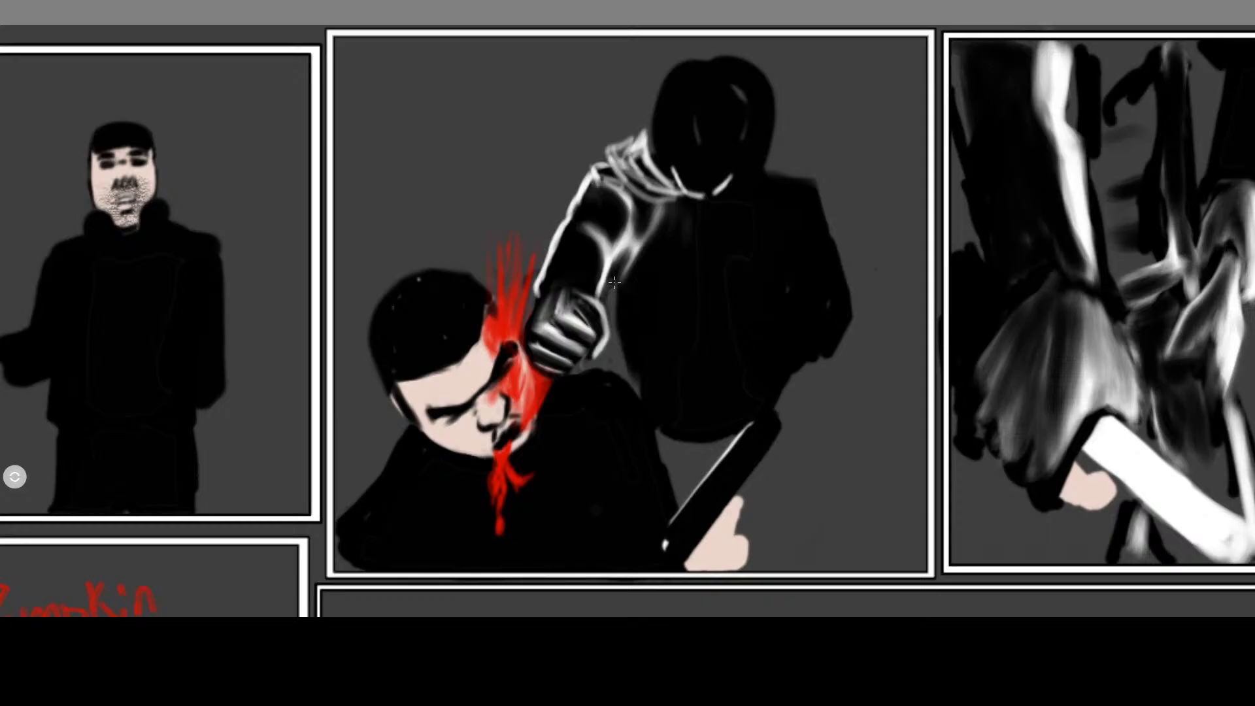
drag(627, 222, 614, 283)
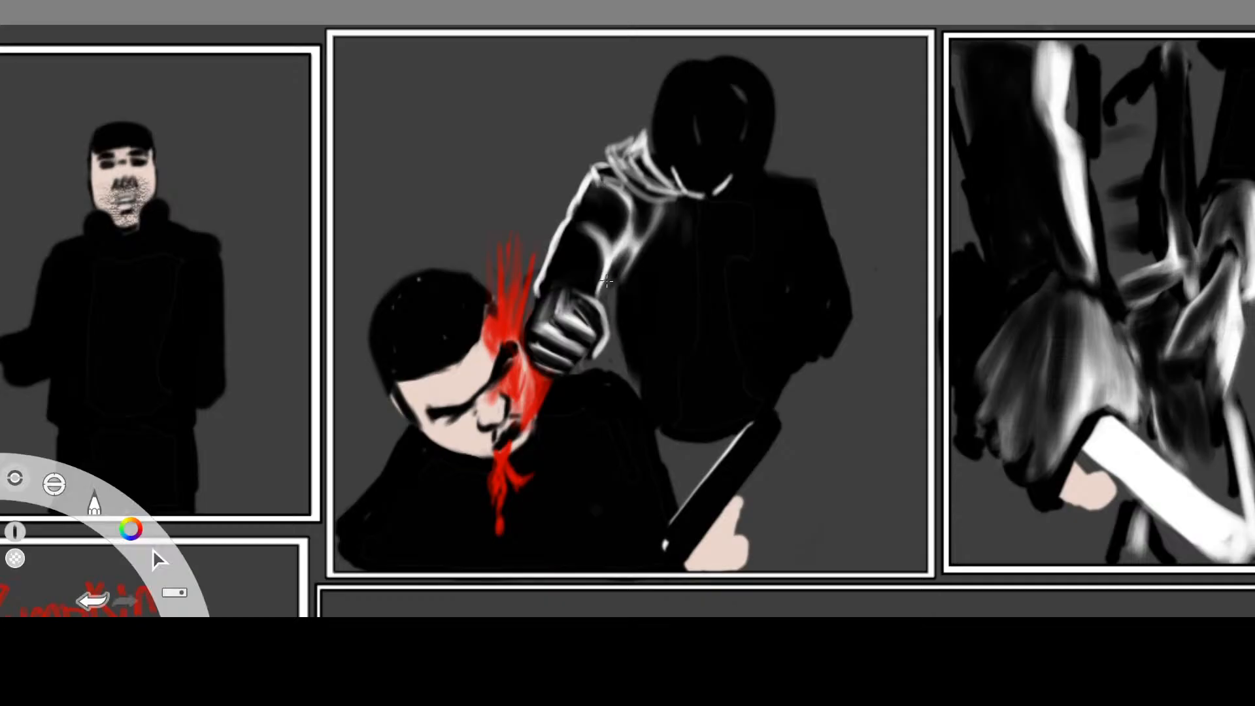
drag(608, 299, 612, 279)
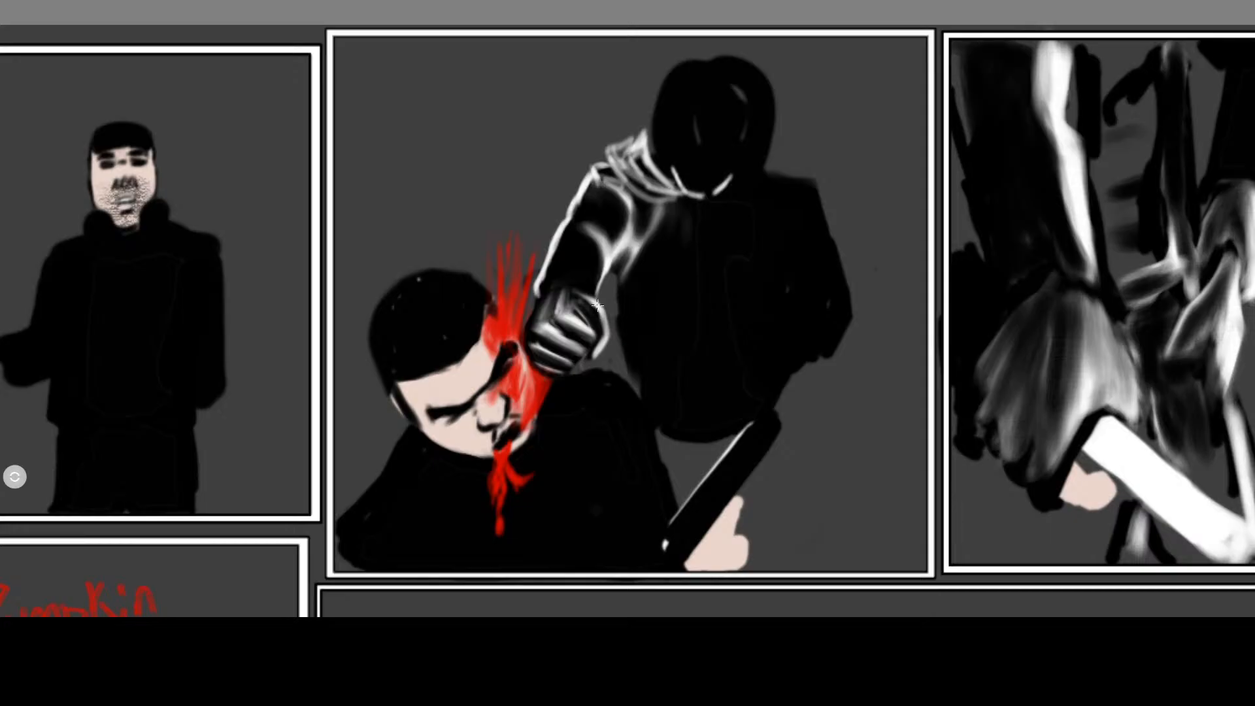
key(Tab)
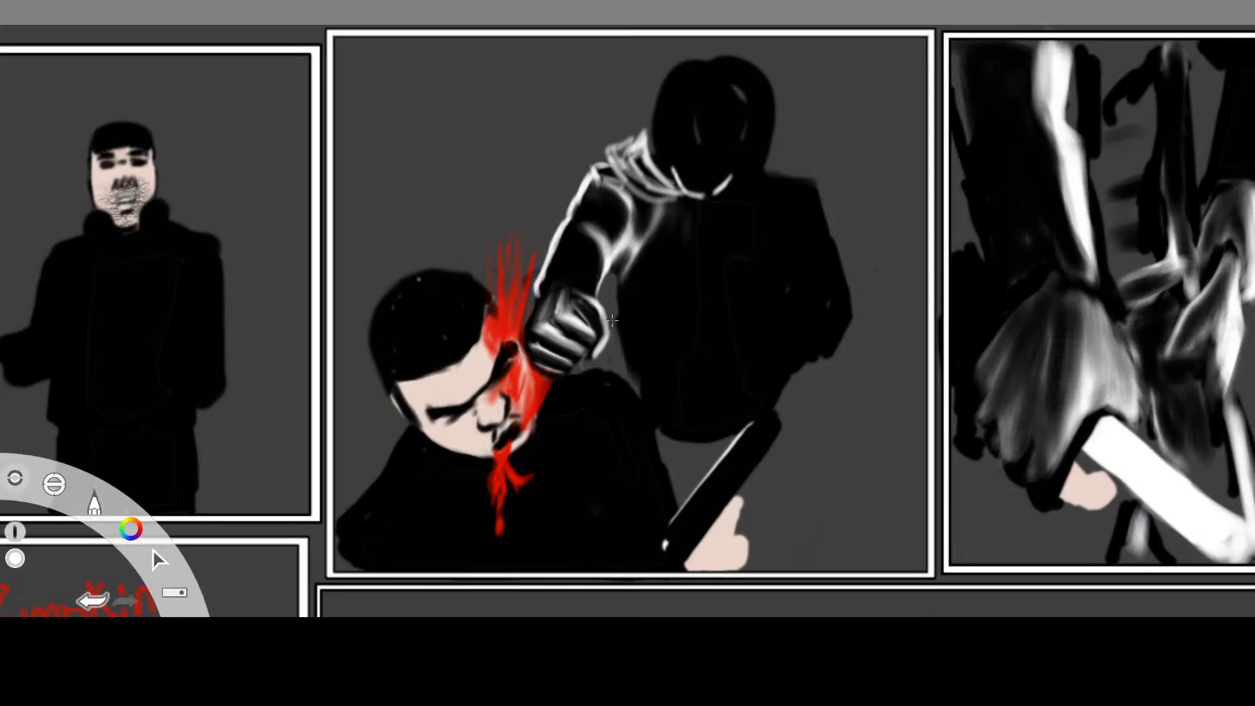
Thin the punching arm's white outer outline and elbow fold highlights with black shading
click(1105, 105)
key(Tab)
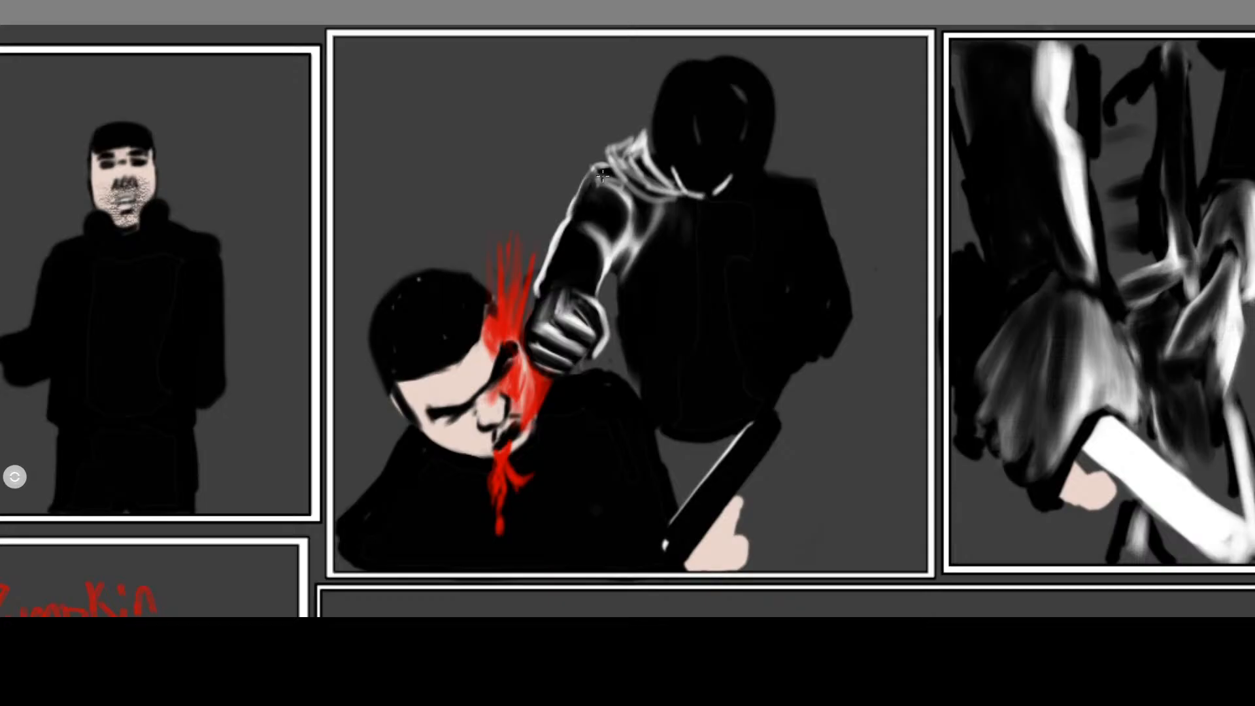
drag(567, 226, 541, 286)
key(ctrl+z)
drag(594, 238, 584, 237)
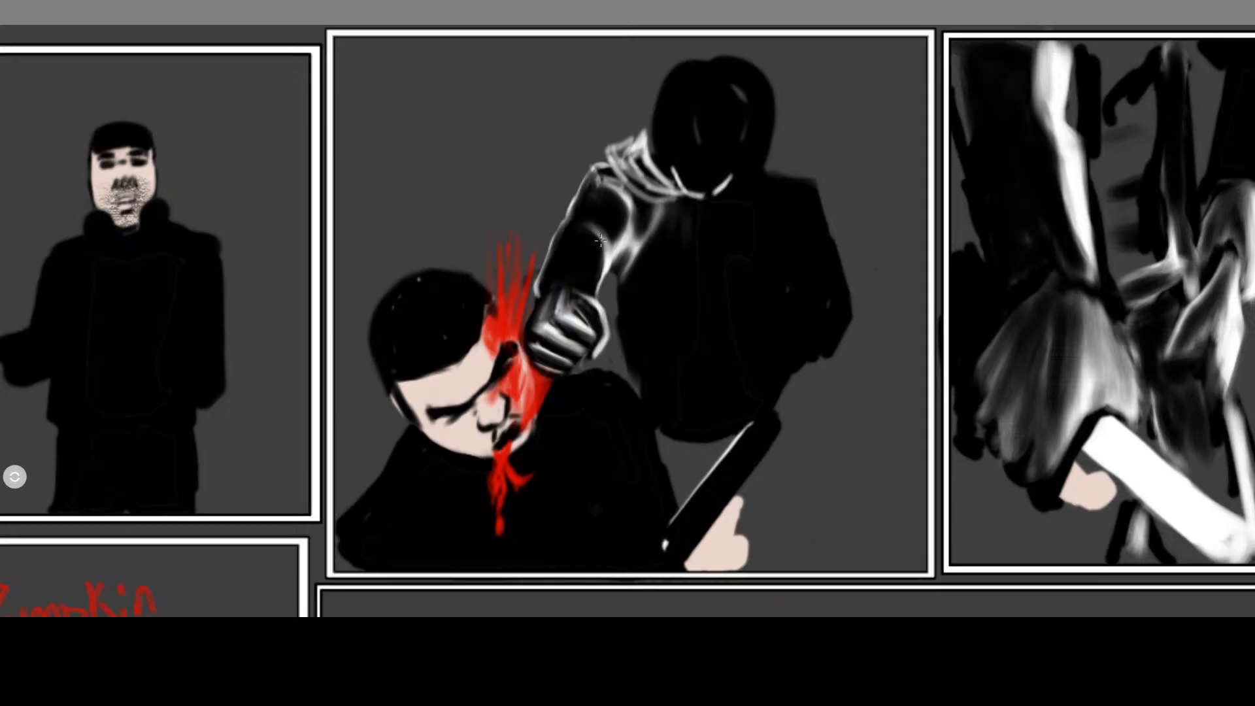
mouse_move(618, 224)
mouse_down()
mouse_move(618, 256)
mouse_move(638, 209)
mouse_move(597, 177)
mouse_move(625, 206)
mouse_up()
key(Tab)
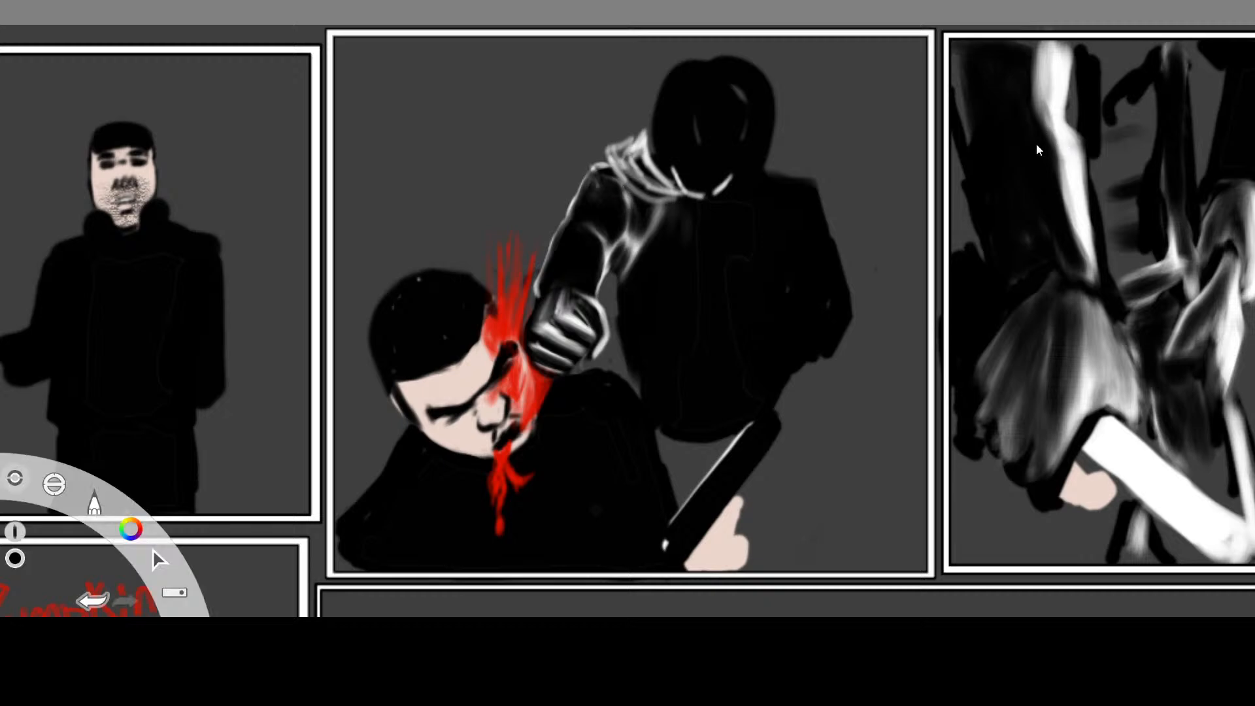
Paint a white curve across the hooded figure's chest and white contours down both sides of the torso
click(1046, 101)
key(Tab)
mouse_move(642, 265)
mouse_down()
mouse_move(655, 281)
mouse_move(643, 268)
mouse_move(735, 287)
mouse_move(757, 272)
mouse_up()
mouse_move(634, 303)
mouse_down()
mouse_move(650, 343)
mouse_move(727, 312)
mouse_move(740, 330)
mouse_move(730, 342)
mouse_move(710, 331)
mouse_move(767, 322)
mouse_move(761, 292)
mouse_move(773, 362)
mouse_up()
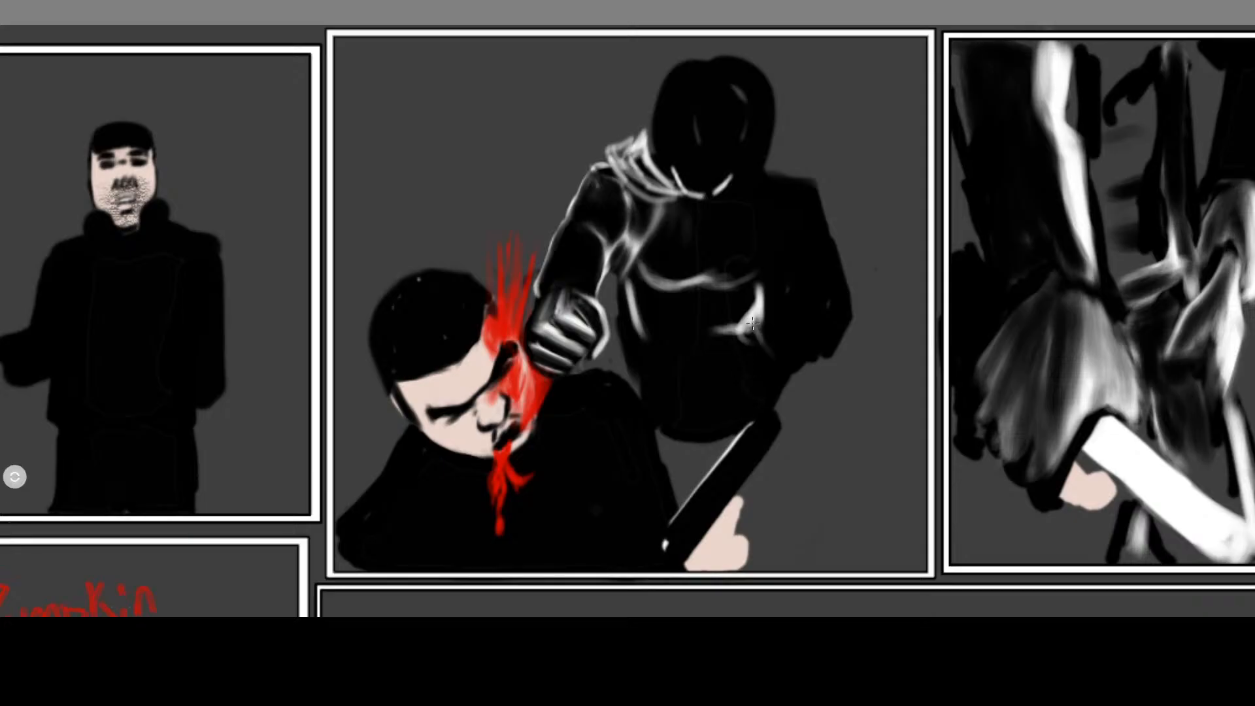
mouse_move(641, 334)
mouse_down()
mouse_move(645, 372)
mouse_move(633, 306)
mouse_move(644, 375)
mouse_move(685, 386)
mouse_up()
mouse_move(736, 332)
mouse_down()
mouse_move(703, 341)
mouse_move(751, 335)
mouse_move(758, 281)
mouse_move(765, 353)
mouse_move(762, 329)
mouse_move(752, 349)
mouse_up()
Paint white waist folds, a thigh highlight and a long hanging coat-tail line below the hooded figure's torso
mouse_move(692, 386)
mouse_down()
mouse_move(768, 363)
mouse_move(705, 382)
mouse_move(763, 379)
mouse_move(739, 396)
mouse_move(761, 398)
mouse_move(751, 409)
mouse_up()
mouse_move(673, 408)
mouse_down()
mouse_move(686, 400)
mouse_move(682, 418)
mouse_move(712, 432)
mouse_move(738, 418)
mouse_move(722, 457)
mouse_up()
mouse_move(796, 390)
mouse_down()
mouse_move(781, 364)
mouse_move(801, 412)
mouse_move(781, 359)
mouse_move(803, 439)
mouse_up()
mouse_move(804, 439)
mouse_down()
mouse_move(777, 366)
mouse_move(809, 481)
mouse_move(801, 431)
mouse_up()
drag(716, 422, 722, 459)
drag(649, 374, 645, 406)
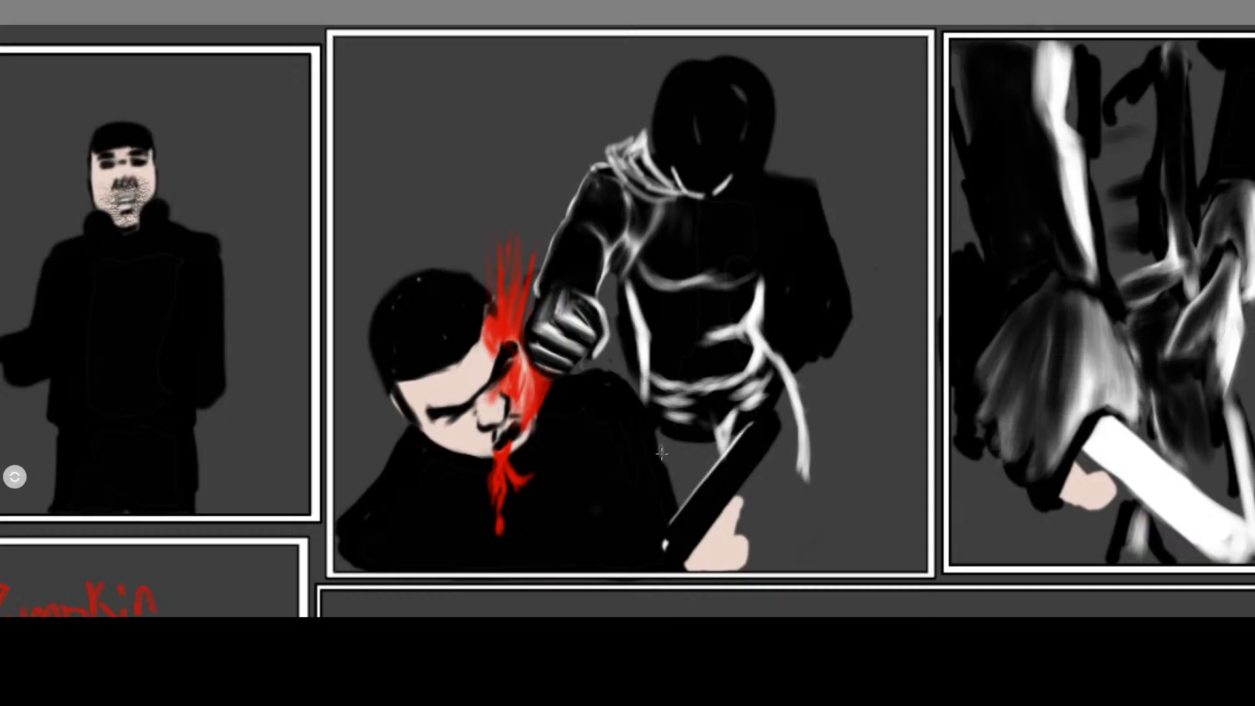
mouse_move(796, 510)
mouse_down()
mouse_move(802, 445)
mouse_move(801, 526)
mouse_move(796, 434)
mouse_up()
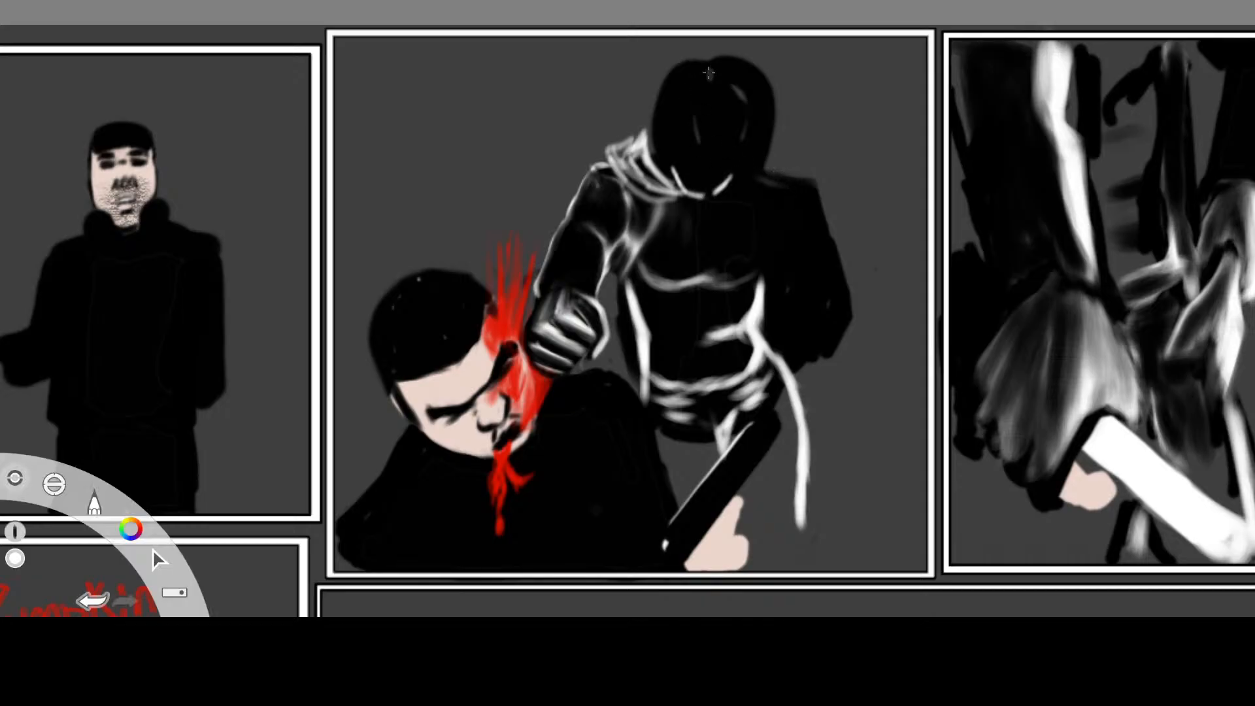
Paint glowing white eyes on the hooded face and cover the stray forehead highlight with black
mouse_move(681, 124)
mouse_down()
mouse_move(751, 123)
mouse_move(686, 132)
mouse_move(732, 130)
mouse_move(725, 147)
mouse_move(751, 131)
mouse_move(738, 144)
mouse_move(696, 140)
mouse_move(708, 124)
mouse_move(699, 142)
mouse_move(718, 139)
mouse_up()
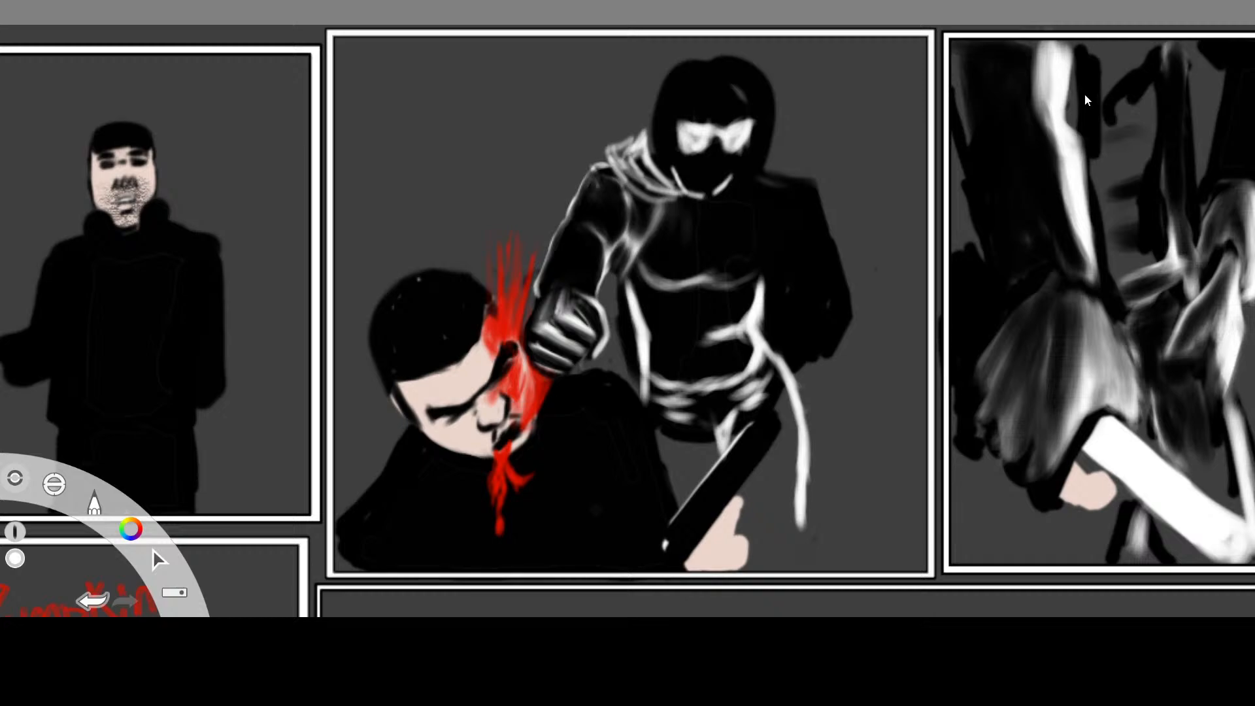
drag(735, 120, 729, 117)
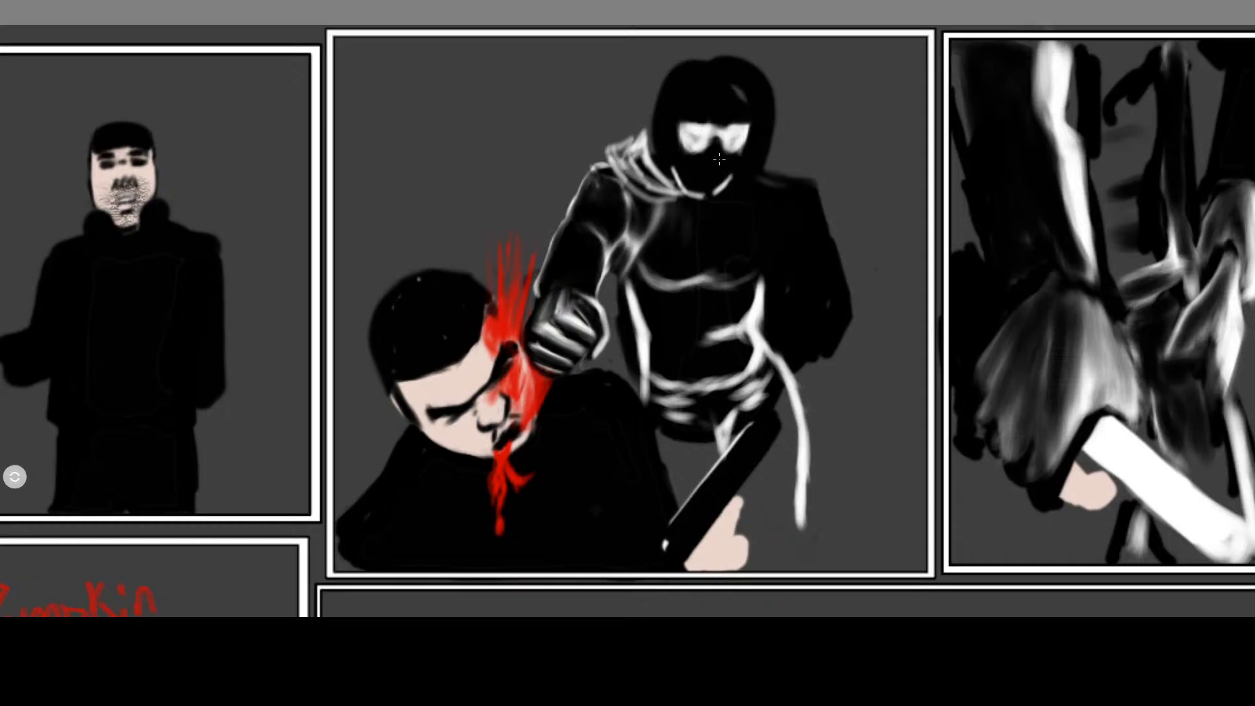
drag(733, 87, 742, 97)
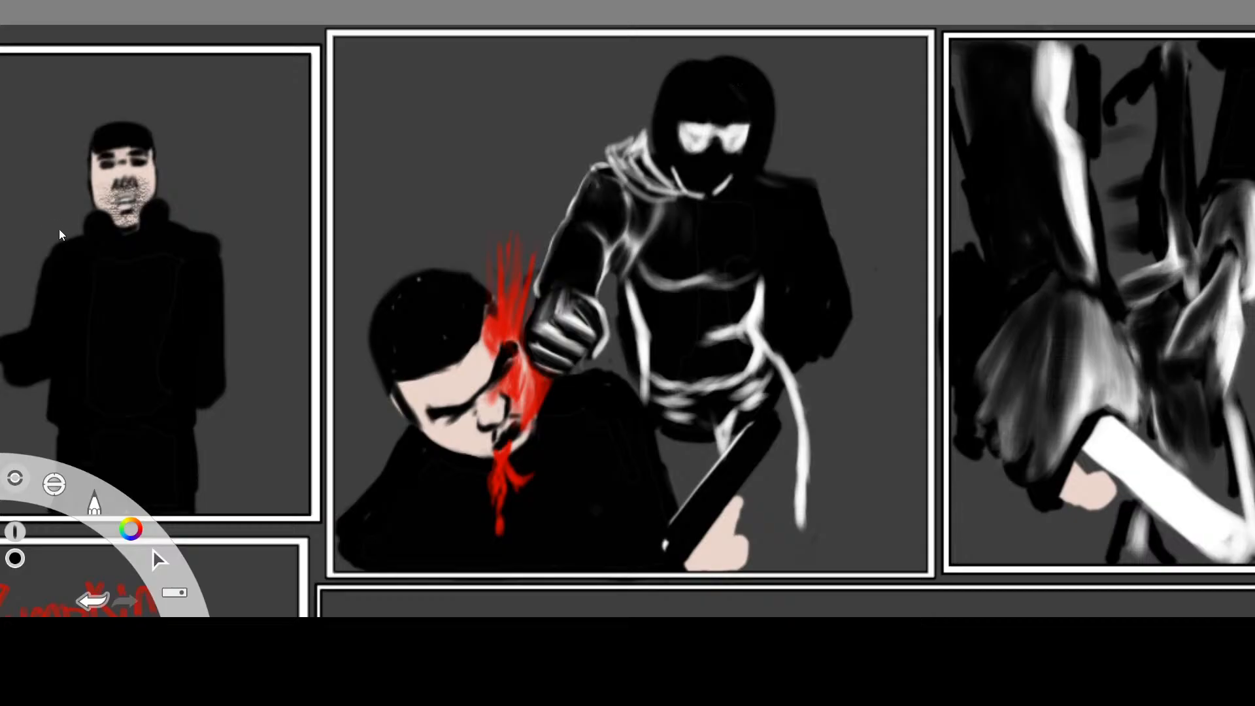
Outline the hood's opening around the masked face in white and thin the line with black
click(1128, 97)
click(1132, 92)
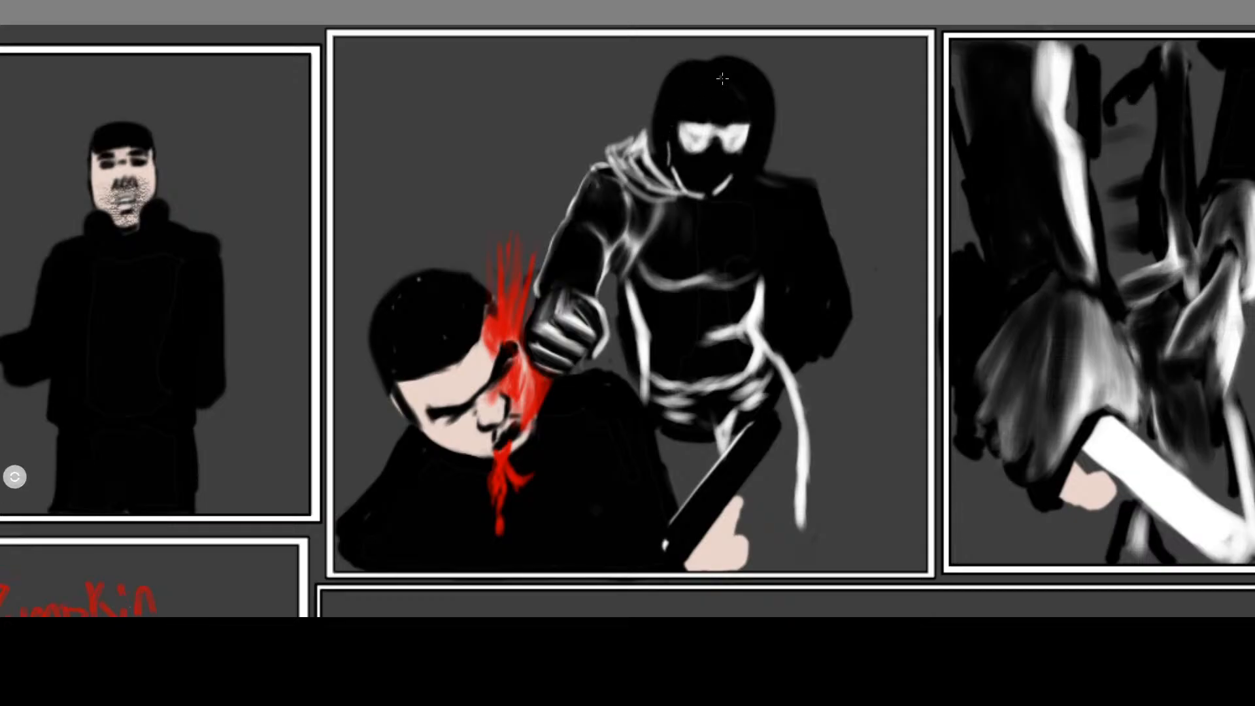
mouse_move(719, 105)
mouse_down()
mouse_move(706, 110)
mouse_move(744, 106)
mouse_move(749, 147)
mouse_move(743, 110)
mouse_move(693, 111)
mouse_move(733, 102)
mouse_move(700, 103)
mouse_move(664, 165)
mouse_up()
mouse_move(750, 114)
mouse_down()
mouse_move(736, 187)
mouse_move(745, 172)
mouse_up()
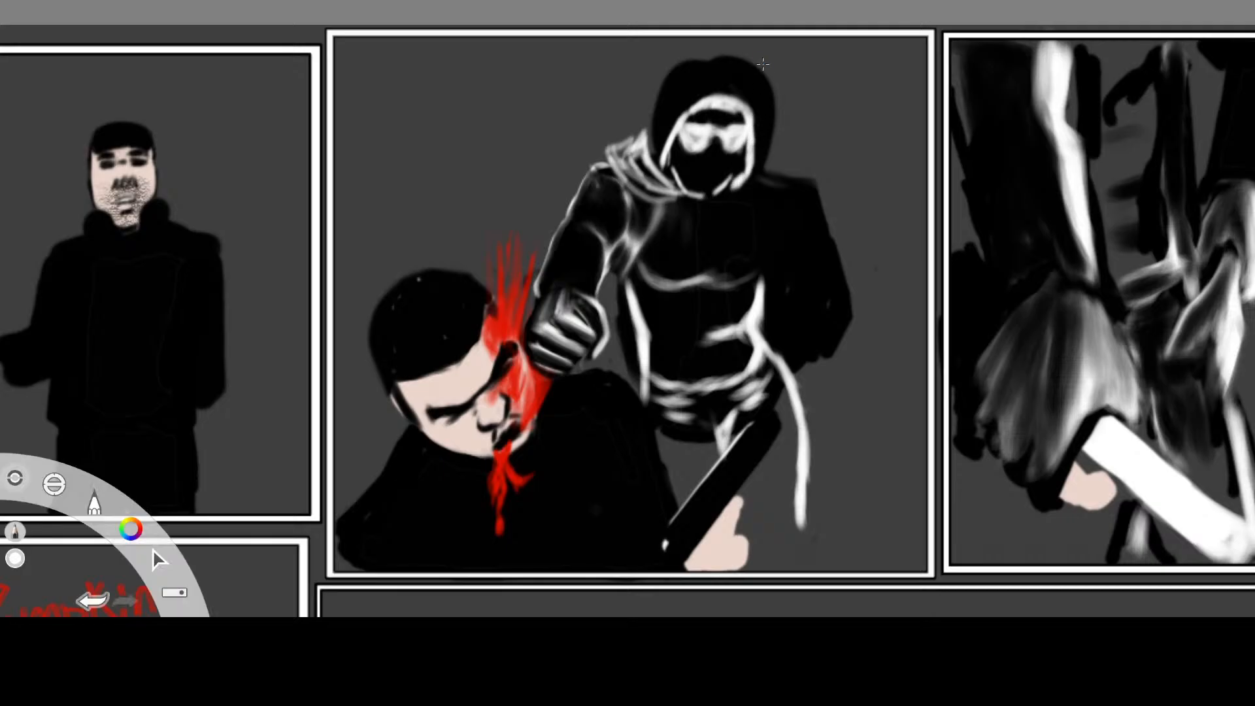
drag(130, 529, 69, 534)
click(1081, 74)
mouse_move(694, 114)
mouse_down()
mouse_move(733, 110)
mouse_move(751, 154)
mouse_move(741, 97)
mouse_up()
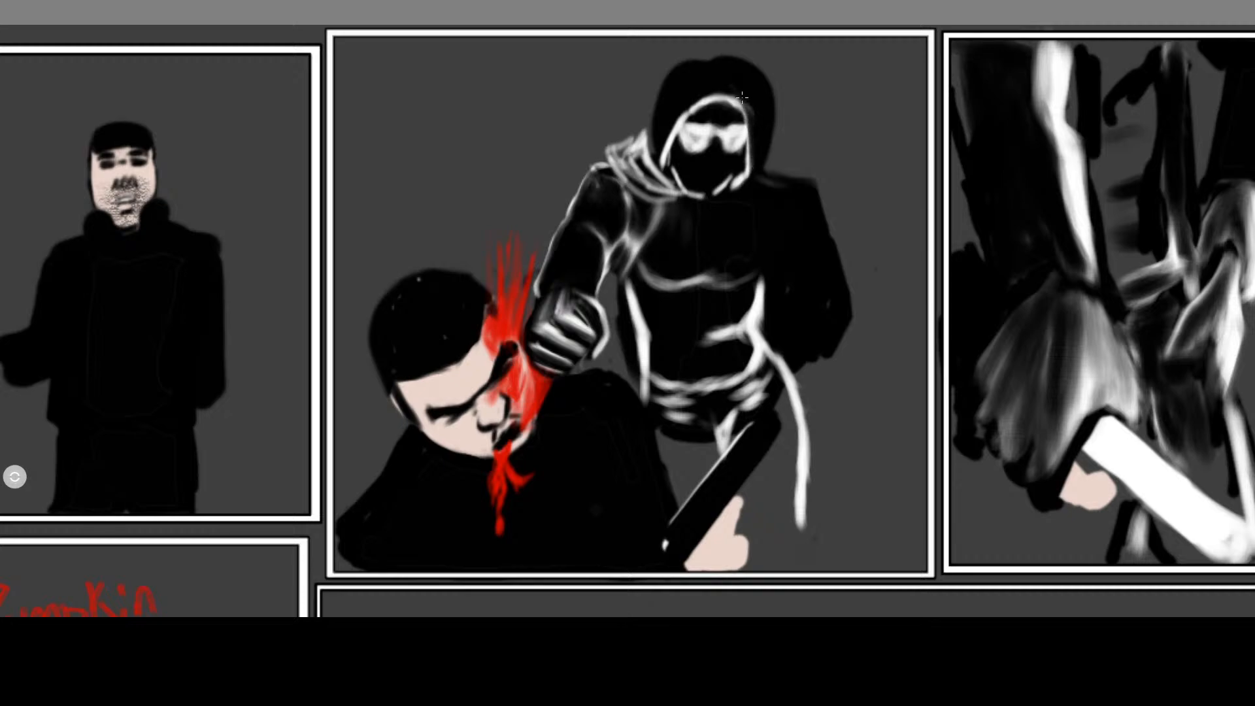
mouse_move(659, 142)
mouse_down()
mouse_move(668, 154)
mouse_move(679, 115)
mouse_up()
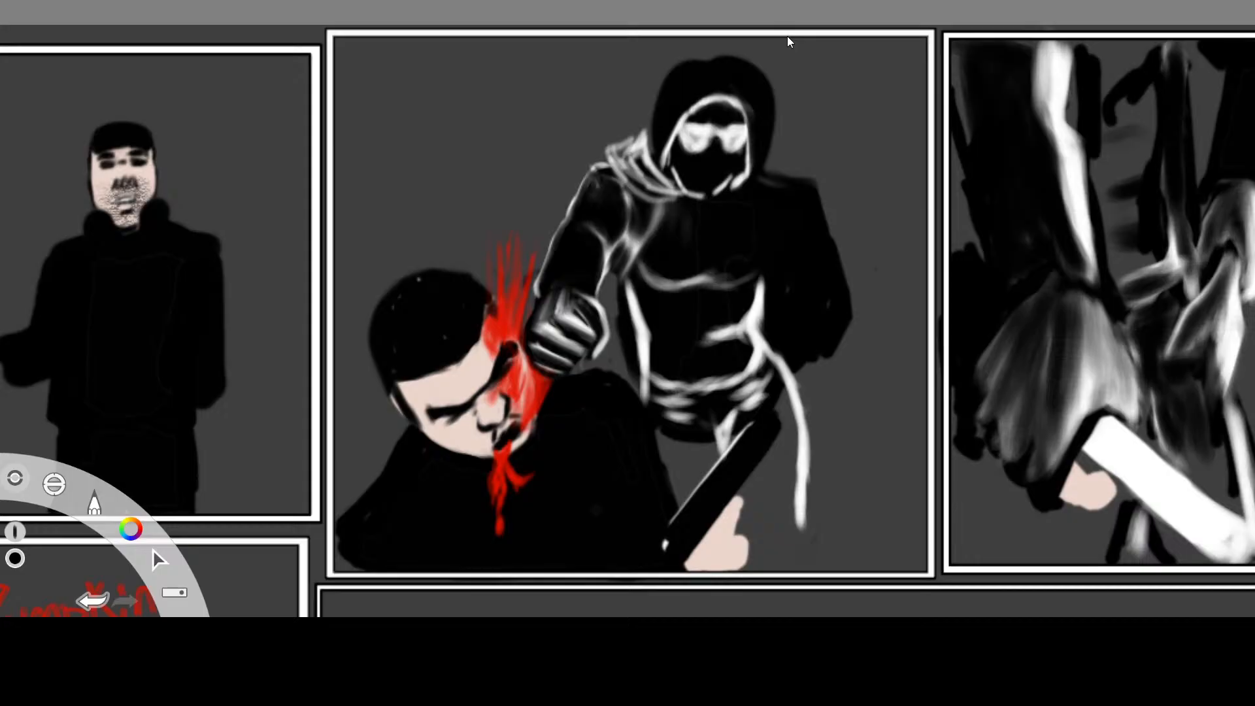
Slim the hood's silhouette by erasing its outer edges on both sides of the head
mouse_move(736, 55)
mouse_down()
mouse_move(714, 53)
mouse_move(766, 91)
mouse_move(768, 153)
mouse_up()
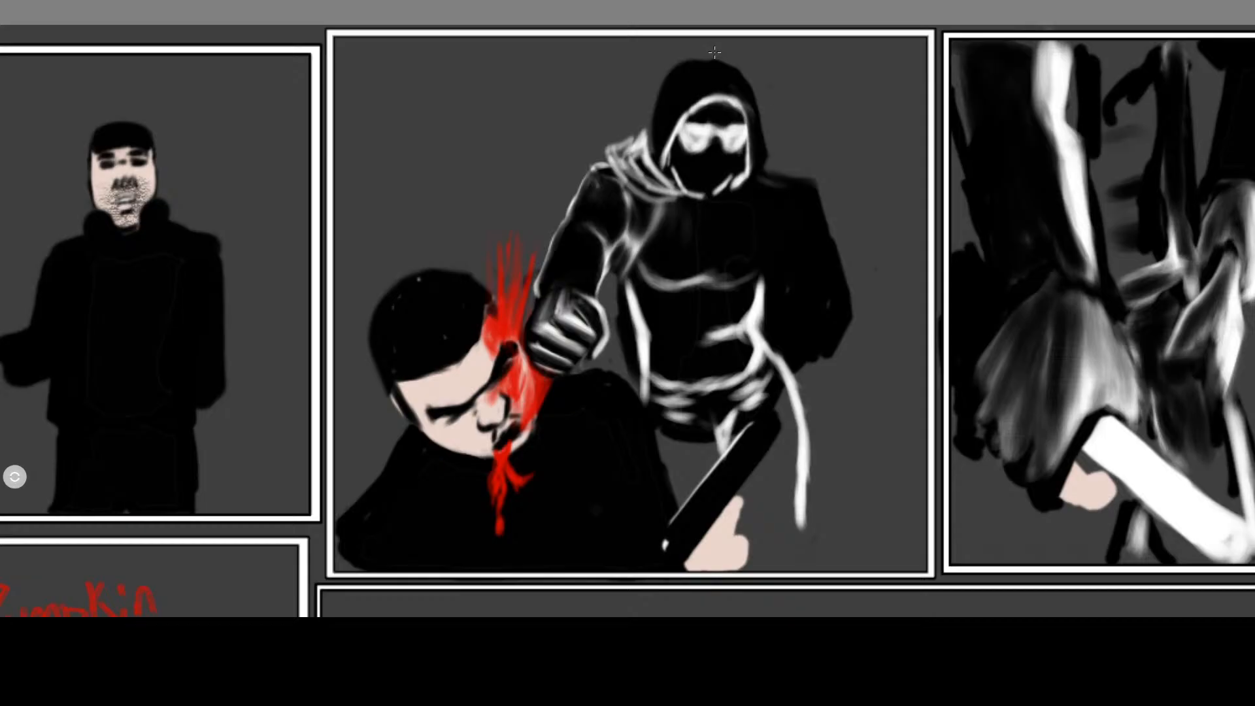
drag(686, 62, 656, 108)
key(s)
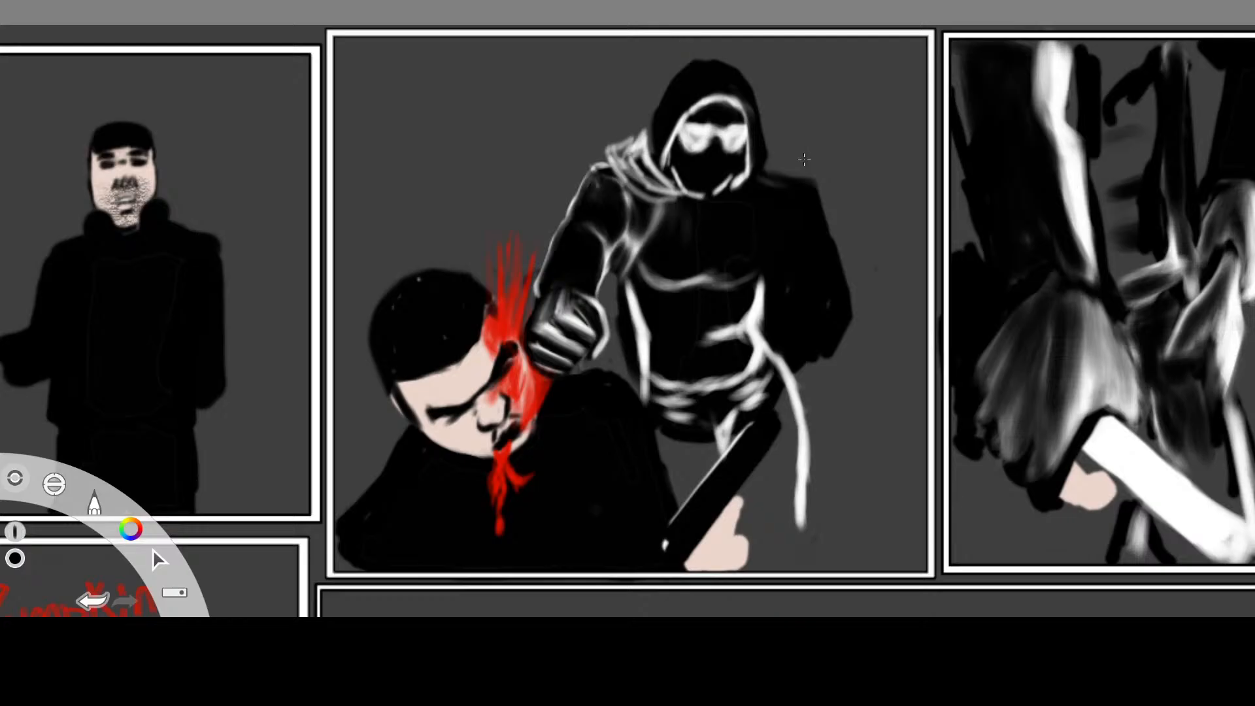
Draw a white line from the hooded figure's rear shoulder down the torso's edge to the waist
click(59, 236)
click(1111, 96)
mouse_move(757, 183)
mouse_down()
mouse_move(772, 224)
mouse_move(772, 253)
mouse_move(765, 208)
mouse_move(768, 302)
mouse_move(763, 277)
mouse_up()
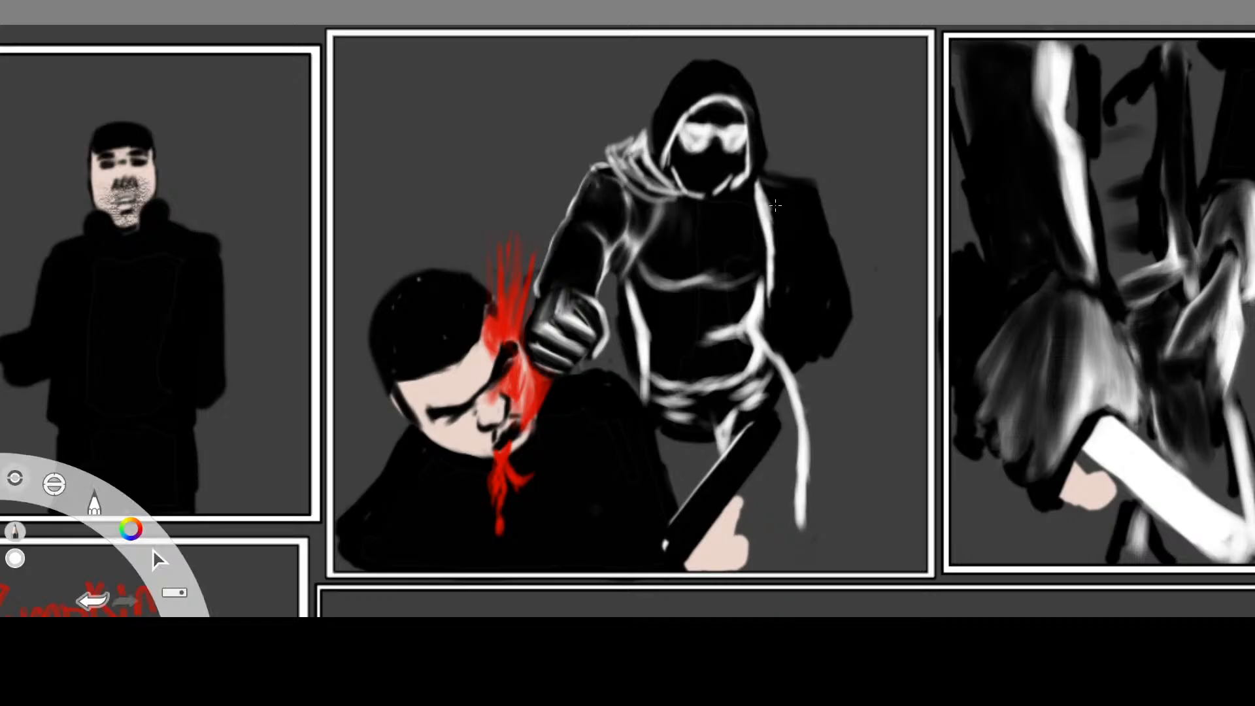
Thin the white torso side contours, shoulder-to-waist line and hanging coat-tail line with black
alt+click(1082, 88)
drag(641, 293, 645, 374)
mouse_move(719, 314)
mouse_down()
mouse_move(707, 325)
mouse_move(749, 339)
mouse_move(748, 354)
mouse_move(756, 341)
mouse_move(753, 369)
mouse_move(746, 324)
mouse_move(737, 333)
mouse_move(750, 337)
mouse_up()
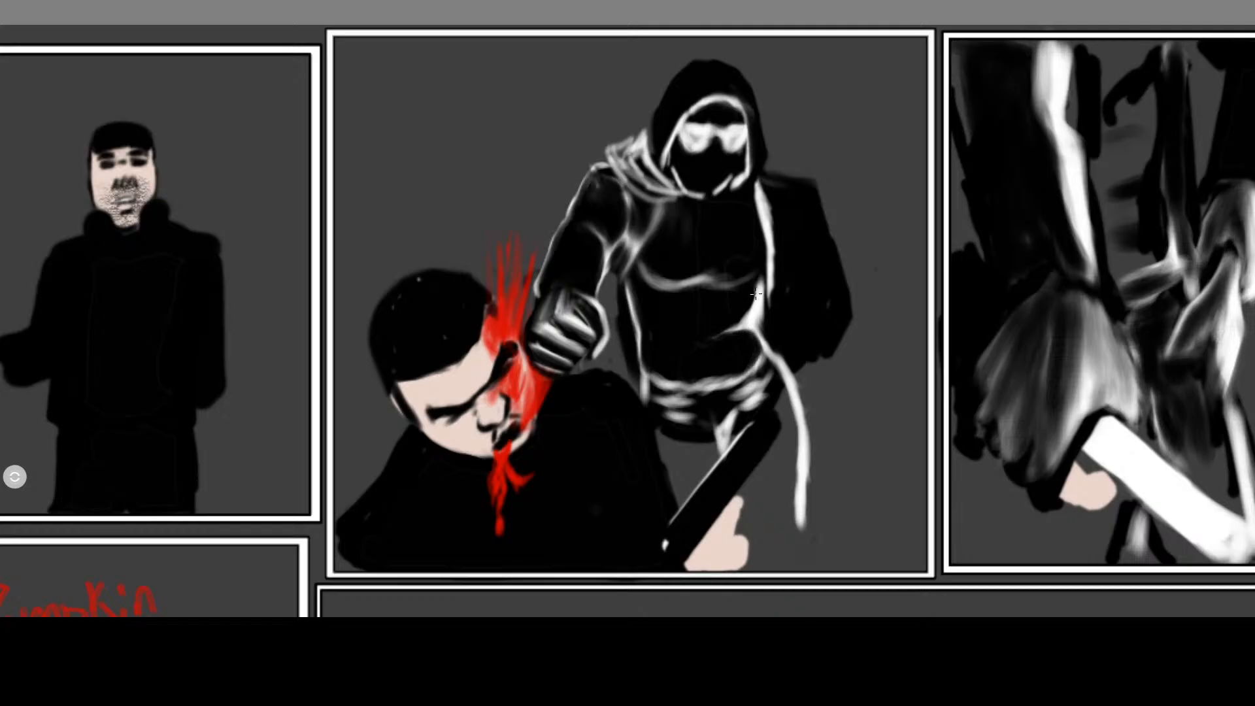
drag(771, 191, 763, 328)
drag(766, 281, 761, 327)
drag(778, 368, 802, 452)
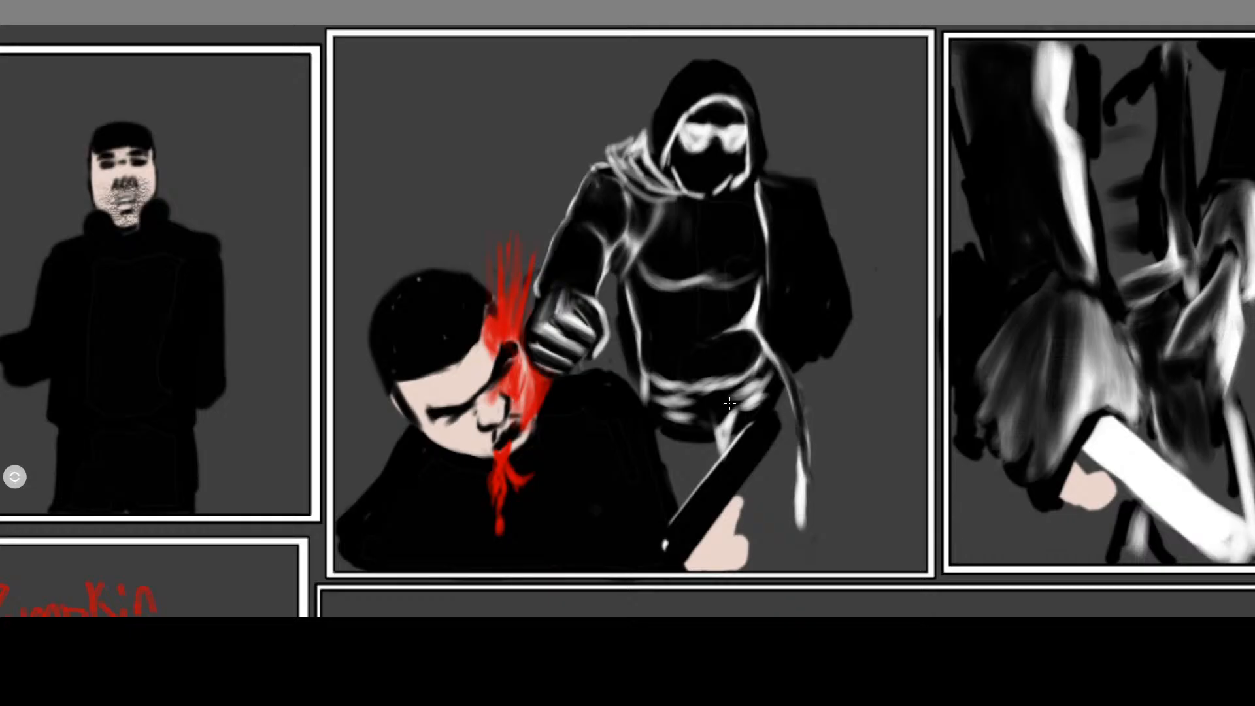
Fill the upper thigh below the waist folds with black and outline the weapon's upper end in white
mouse_move(665, 436)
mouse_down()
mouse_move(688, 497)
mouse_move(695, 445)
mouse_move(699, 468)
mouse_move(711, 451)
mouse_move(709, 487)
mouse_move(711, 465)
mouse_up()
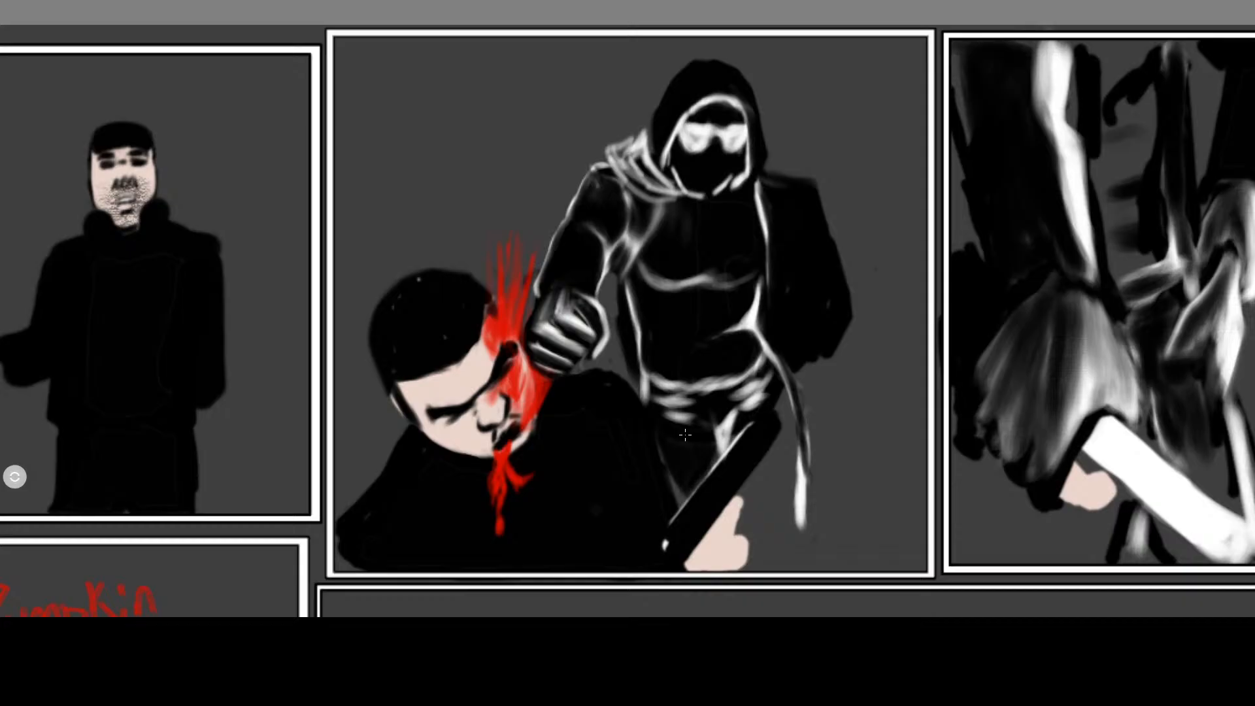
drag(651, 379, 667, 424)
click(1075, 96)
mouse_move(759, 413)
mouse_down()
mouse_move(741, 434)
mouse_move(767, 409)
mouse_up()
mouse_move(765, 409)
mouse_down()
mouse_move(781, 425)
mouse_move(770, 451)
mouse_move(781, 428)
mouse_move(738, 493)
mouse_up()
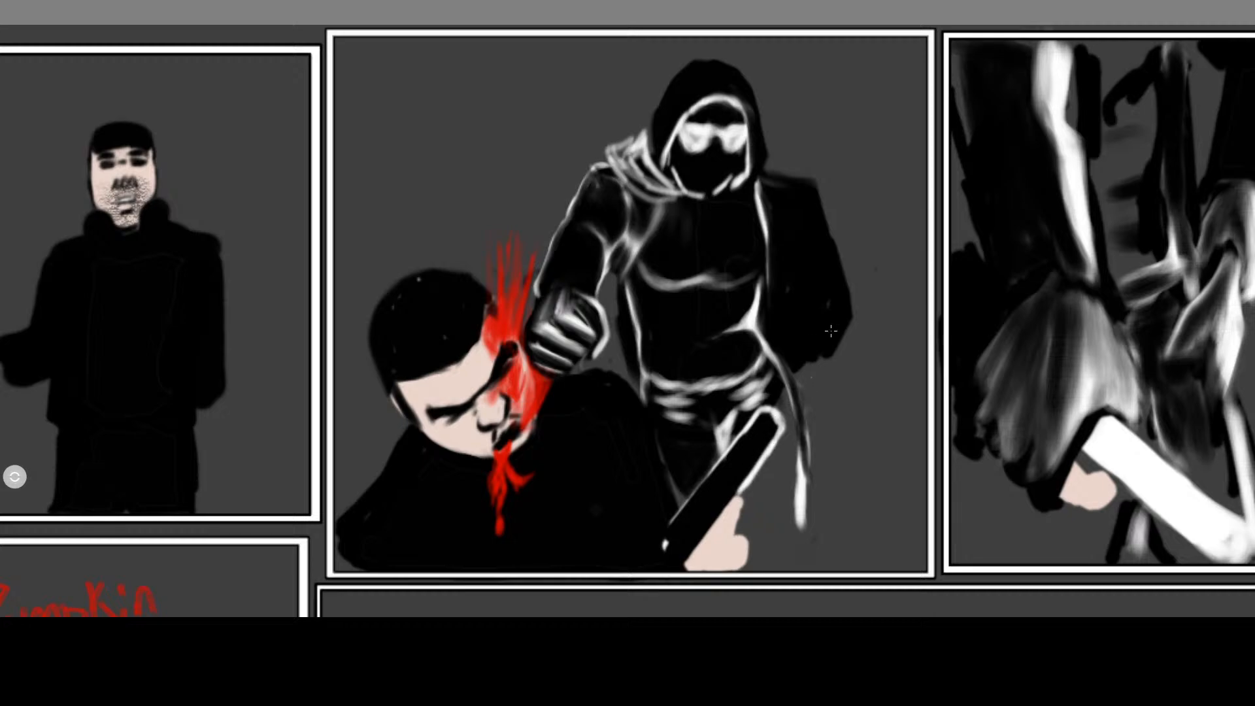
Sketch the hooded figure's other arm in white with a shoulder seam, circular sleeve emblem, elbow and forearm lines
key(Tab)
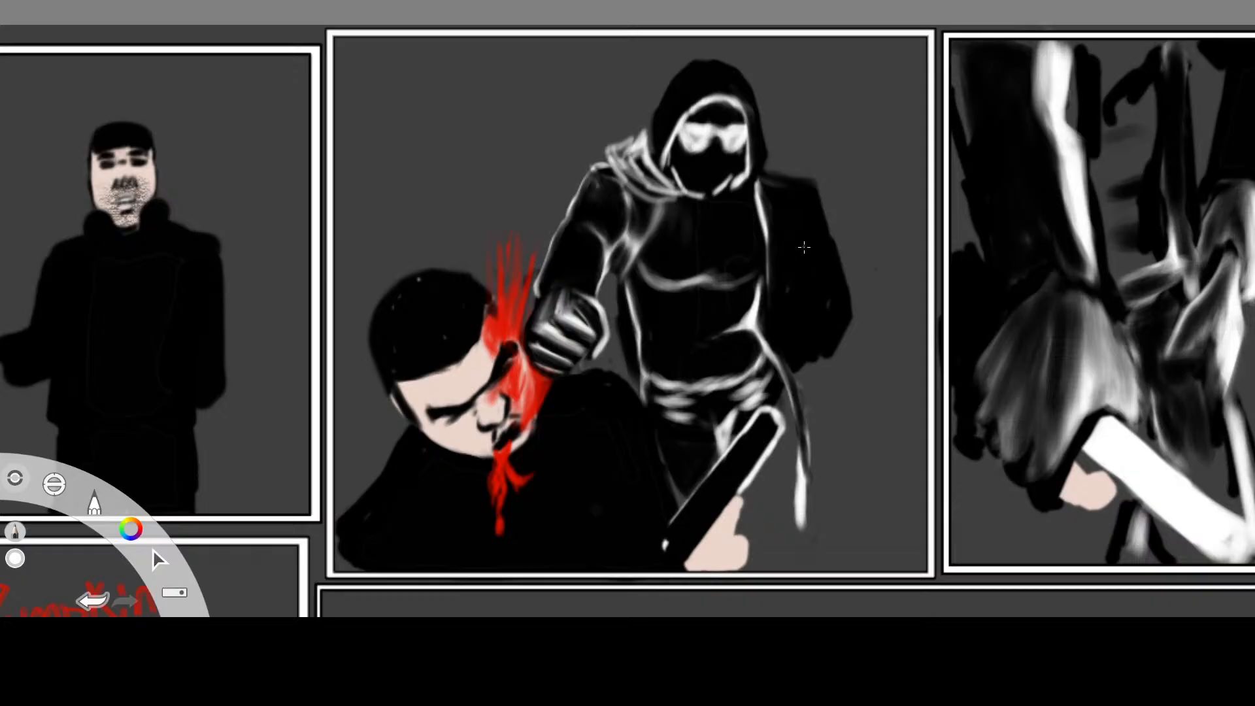
mouse_move(764, 181)
mouse_down()
mouse_move(798, 185)
mouse_move(827, 230)
mouse_move(766, 210)
mouse_move(796, 235)
mouse_move(775, 195)
mouse_move(800, 188)
mouse_move(758, 181)
mouse_move(792, 232)
mouse_move(787, 243)
mouse_move(771, 214)
mouse_move(752, 260)
mouse_up()
drag(809, 193, 832, 273)
mouse_move(787, 235)
mouse_down()
mouse_move(831, 293)
mouse_move(815, 344)
mouse_up()
mouse_move(776, 266)
mouse_down()
mouse_move(804, 291)
mouse_move(824, 281)
mouse_move(804, 338)
mouse_move(840, 336)
mouse_move(804, 295)
mouse_move(800, 342)
mouse_up()
mouse_move(843, 278)
mouse_down()
mouse_move(837, 344)
mouse_move(812, 207)
mouse_up()
drag(827, 257, 842, 281)
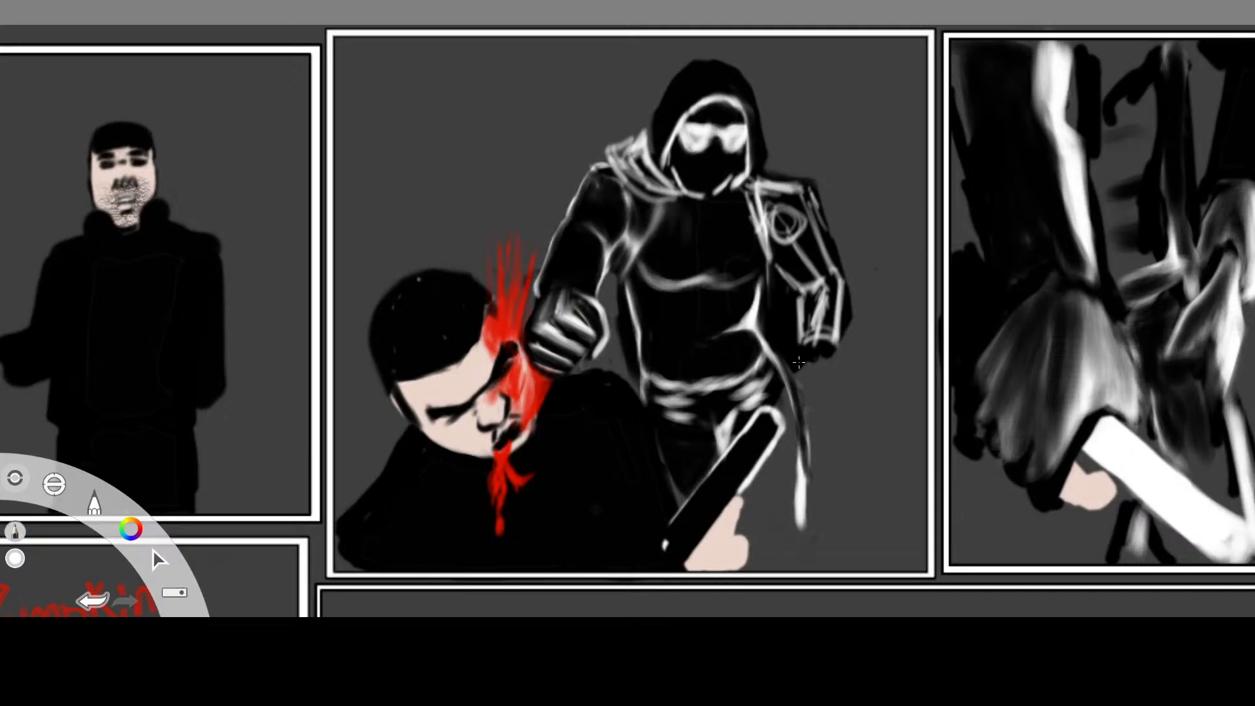
Draw the lowered arm's wrist and hand in white, gripping the upper end of the weapon
drag(805, 354, 808, 347)
drag(804, 371, 802, 361)
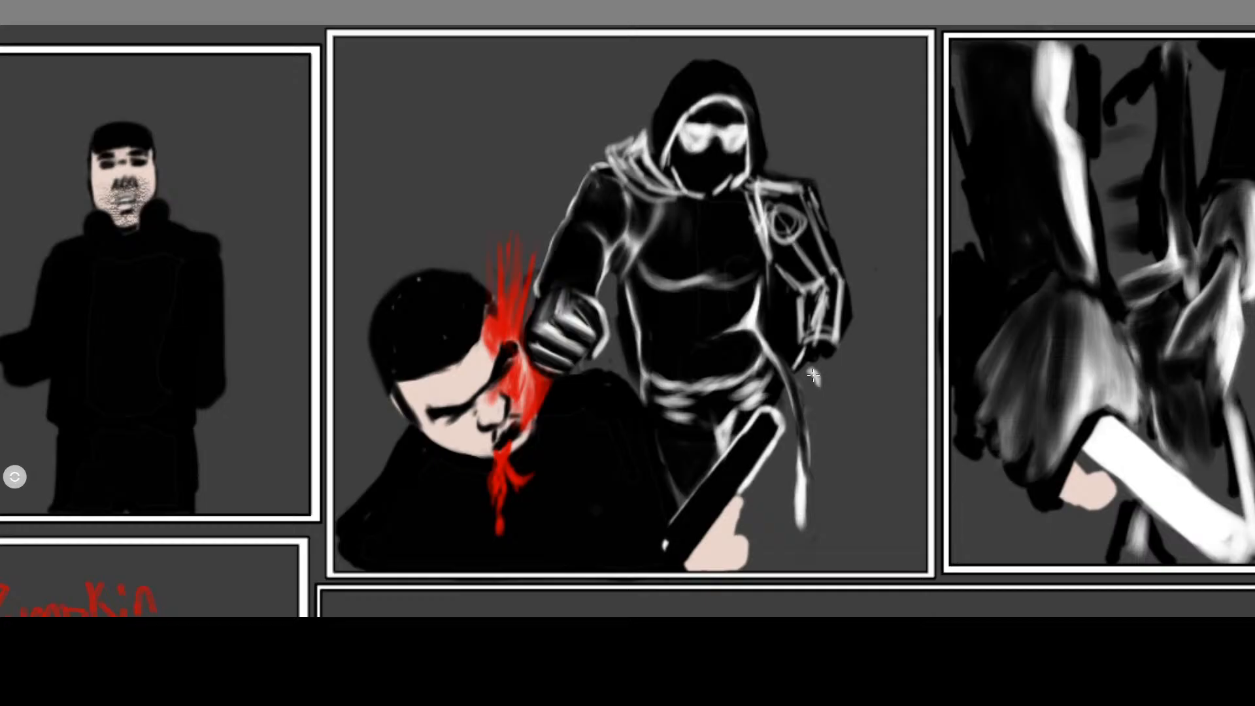
mouse_move(827, 390)
mouse_down()
mouse_move(837, 374)
mouse_move(834, 396)
mouse_move(812, 375)
mouse_move(793, 383)
mouse_move(824, 386)
mouse_move(793, 424)
mouse_move(788, 415)
mouse_move(812, 408)
mouse_move(811, 440)
mouse_up()
mouse_move(811, 426)
mouse_down()
mouse_move(806, 445)
mouse_move(787, 422)
mouse_up()
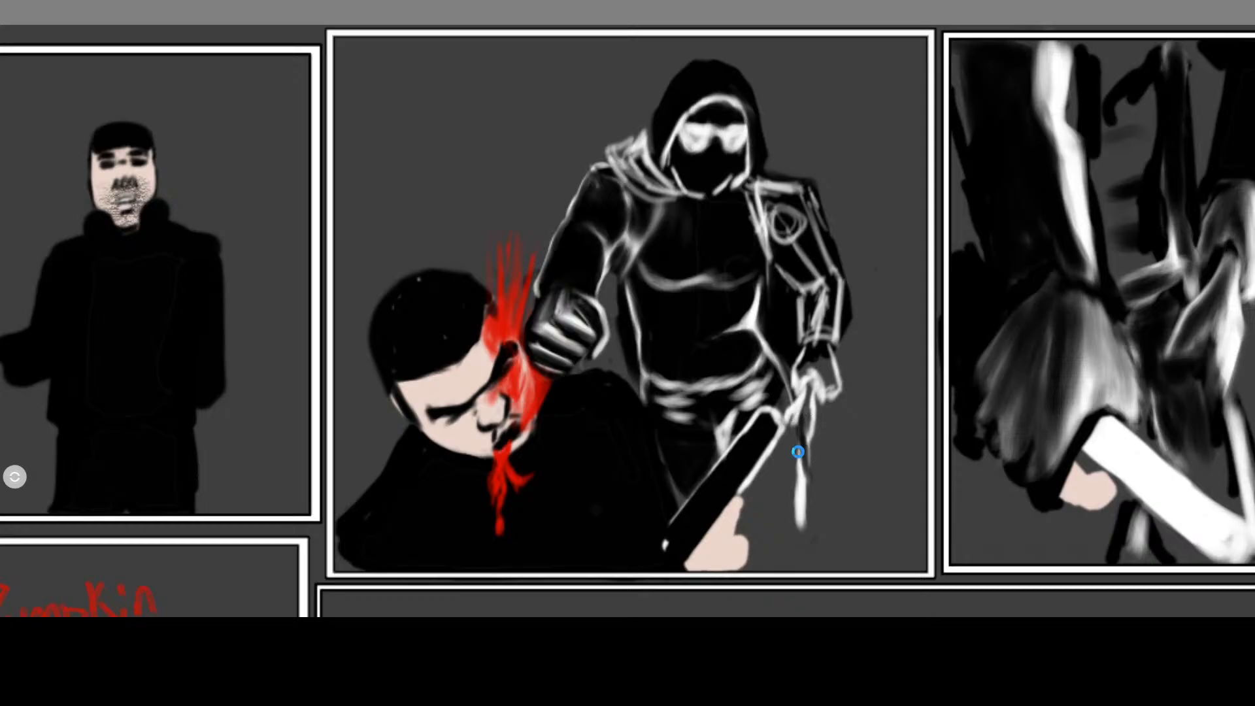
drag(831, 356, 819, 411)
drag(835, 345, 839, 311)
mouse_move(842, 400)
mouse_down()
mouse_move(836, 366)
mouse_move(826, 409)
mouse_move(807, 386)
mouse_up()
mouse_move(811, 397)
mouse_down()
mouse_move(811, 423)
mouse_move(787, 425)
mouse_move(793, 445)
mouse_move(806, 438)
mouse_move(782, 439)
mouse_up()
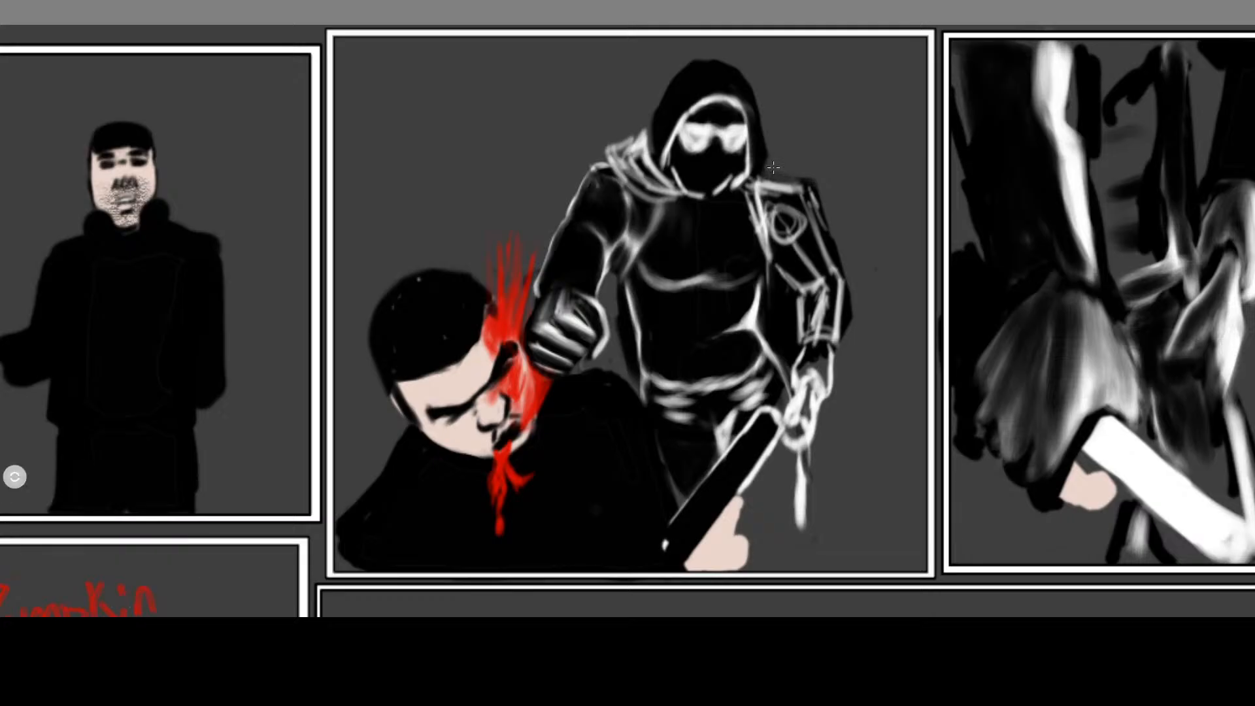
Erase the black fringe outside the lowered arm and widen the white highlight along its outer sleeve
drag(814, 192, 847, 334)
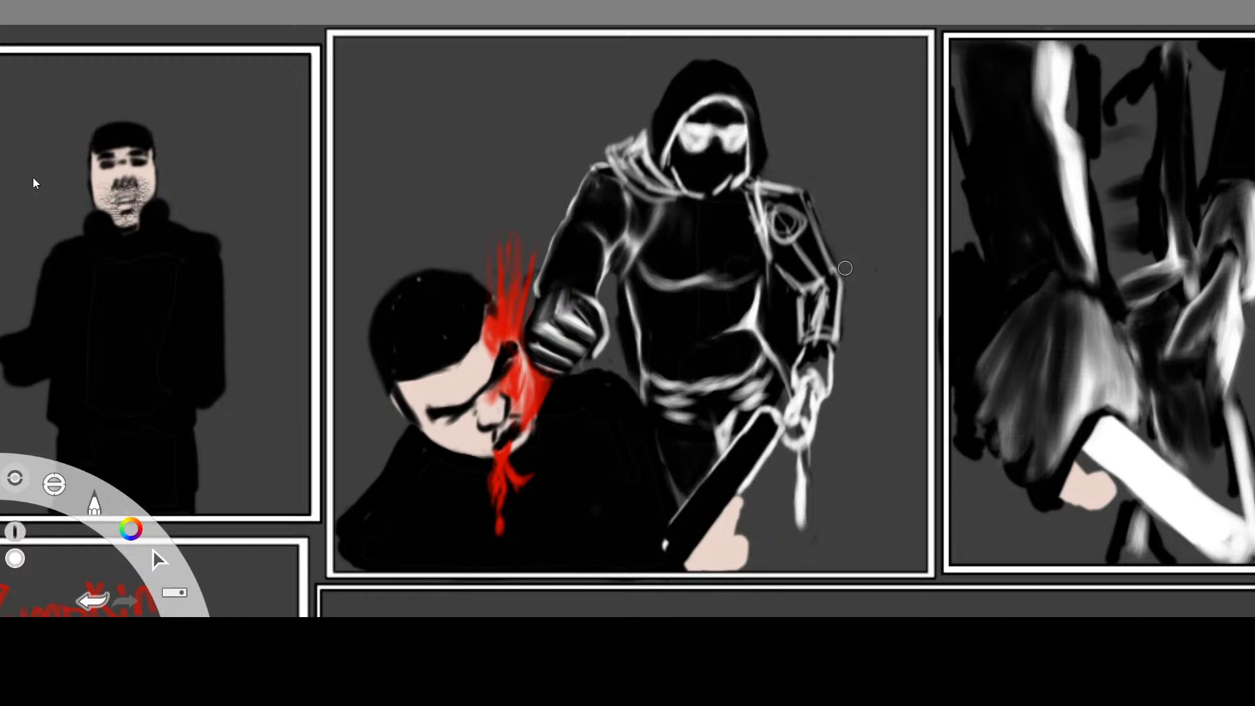
mouse_move(806, 211)
mouse_down()
mouse_move(803, 200)
mouse_move(836, 338)
mouse_up()
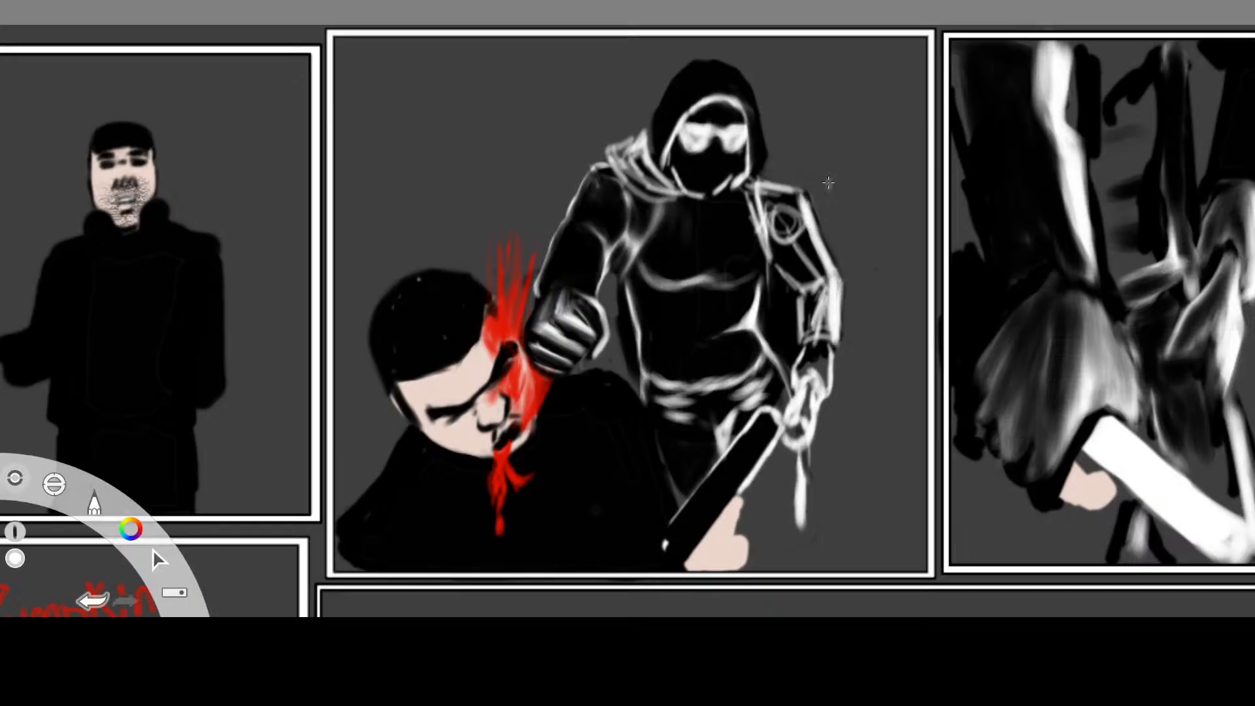
Cover the circular sleeve emblem with black and thicken the white strip between the torso and lowered arm
click(1056, 77)
mouse_move(793, 216)
mouse_down()
mouse_move(817, 254)
mouse_move(791, 210)
mouse_up()
mouse_move(825, 274)
mouse_down()
mouse_move(816, 342)
mouse_move(815, 273)
mouse_move(811, 288)
mouse_move(790, 212)
mouse_move(778, 234)
mouse_move(771, 196)
mouse_move(758, 251)
mouse_move(769, 240)
mouse_up()
alt+click(1072, 90)
mouse_move(769, 220)
mouse_down()
mouse_move(761, 210)
mouse_move(764, 238)
mouse_move(762, 196)
mouse_move(768, 259)
mouse_move(797, 226)
mouse_move(797, 203)
mouse_move(828, 286)
mouse_move(827, 343)
mouse_up()
mouse_move(769, 218)
mouse_down()
mouse_move(779, 185)
mouse_move(750, 218)
mouse_move(775, 280)
mouse_up()
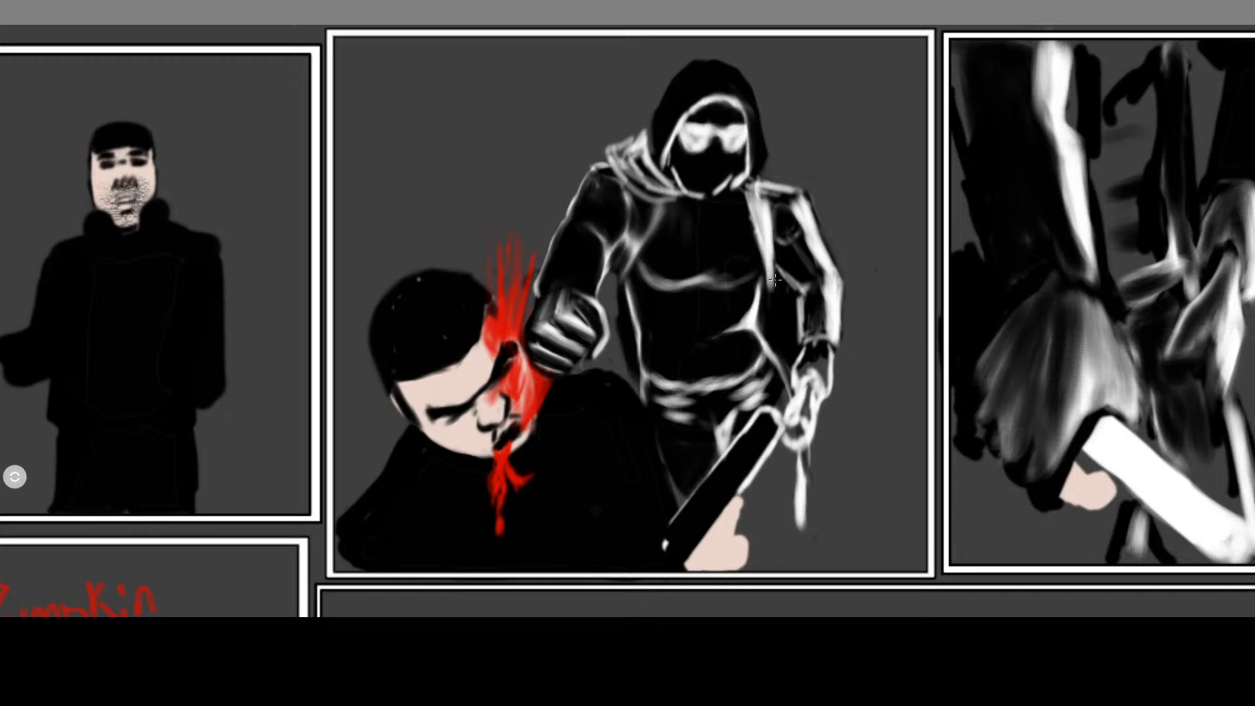
Thin the white chest curve and the torso's white edge strip with black
key(Tab)
click(1127, 80)
mouse_move(748, 239)
mouse_down()
mouse_move(749, 219)
mouse_move(759, 252)
mouse_move(747, 232)
mouse_up()
drag(759, 280, 756, 322)
mouse_move(641, 284)
mouse_down()
mouse_move(710, 276)
mouse_move(699, 263)
mouse_up()
drag(653, 298, 677, 289)
Repaint the curve across the hooded figure's chest with a brighter white stroke
key(Tab)
click(1146, 98)
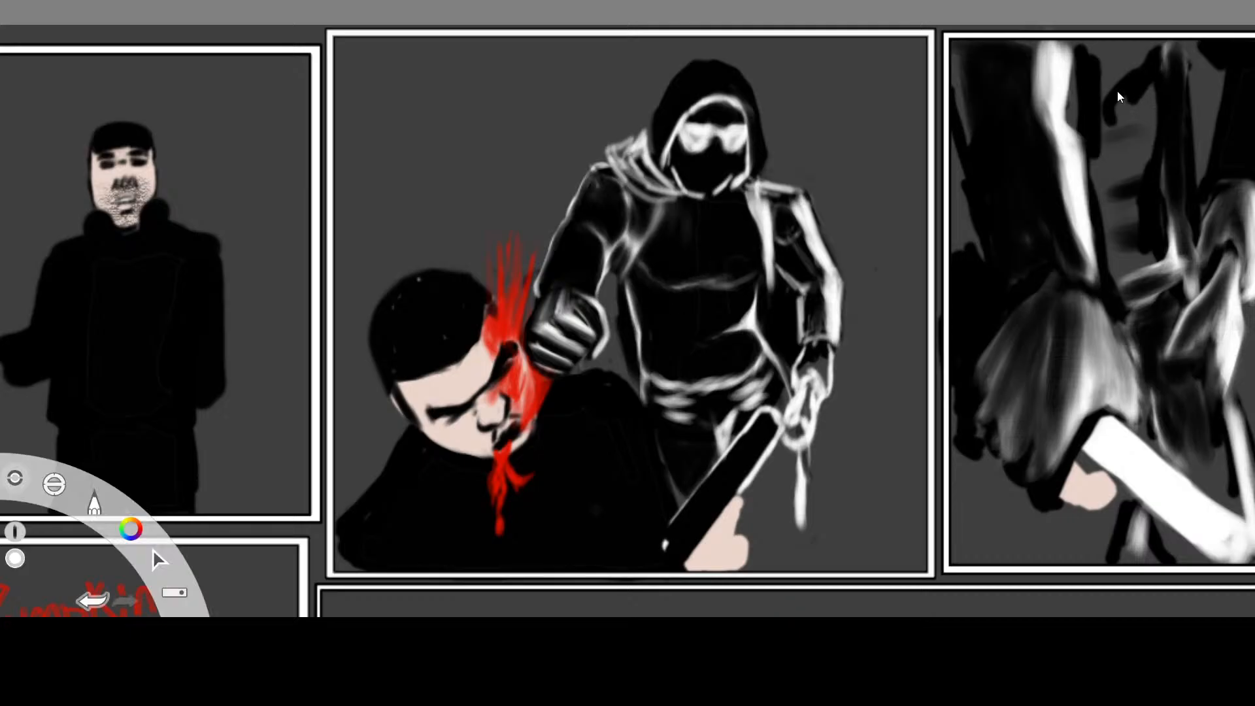
key(Tab)
mouse_move(643, 259)
mouse_down()
mouse_move(663, 286)
mouse_move(754, 283)
mouse_move(714, 283)
mouse_up()
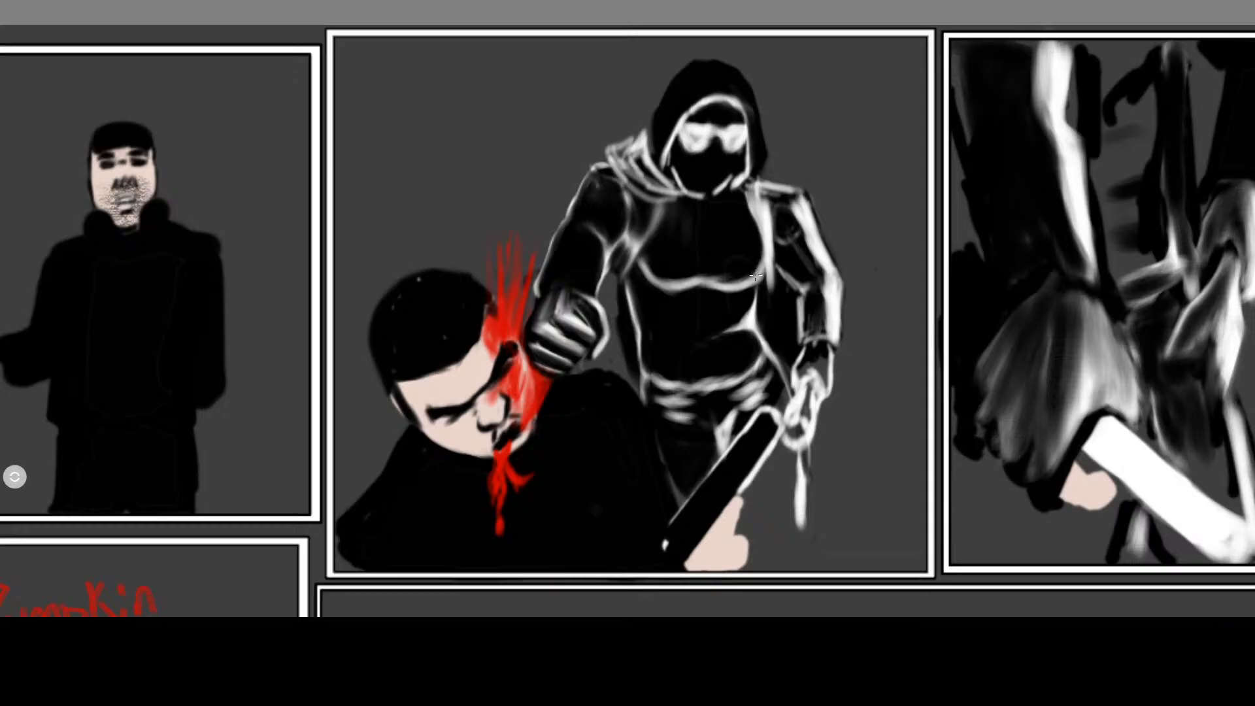
key(Tab)
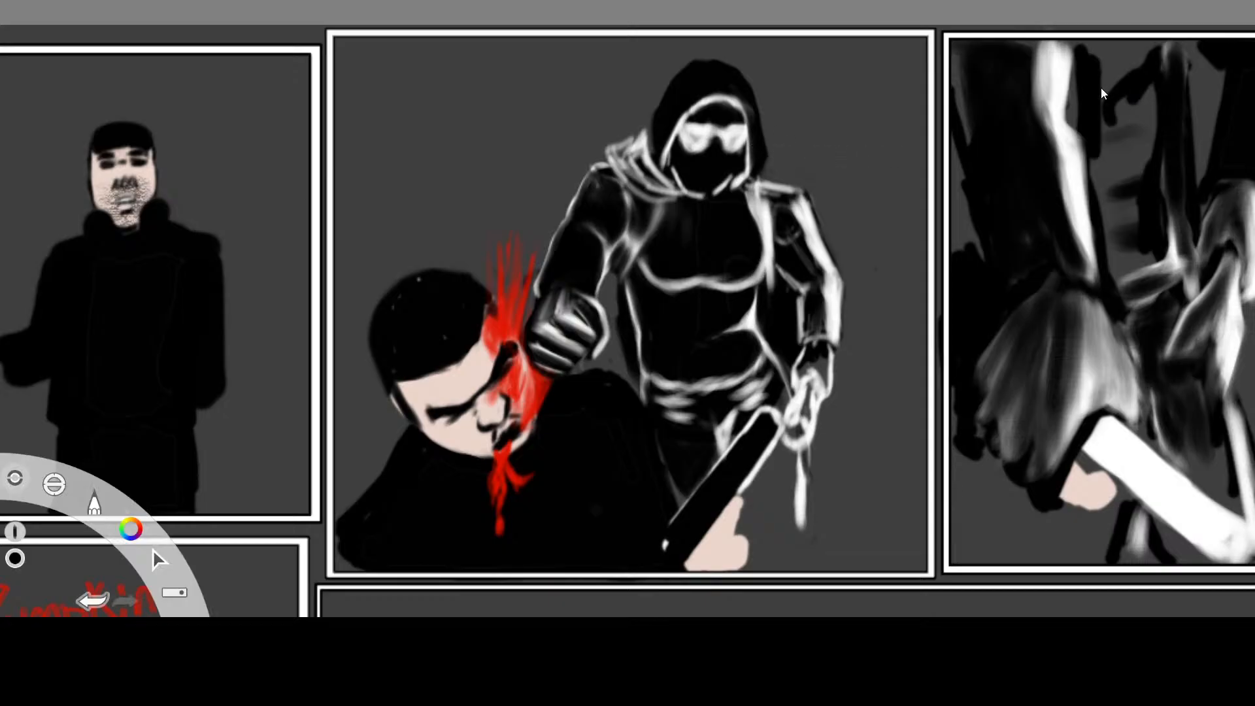
Thin the white strip between the torso and lowered arm with black and brighten the white highlight across the shoulder above
key(Tab)
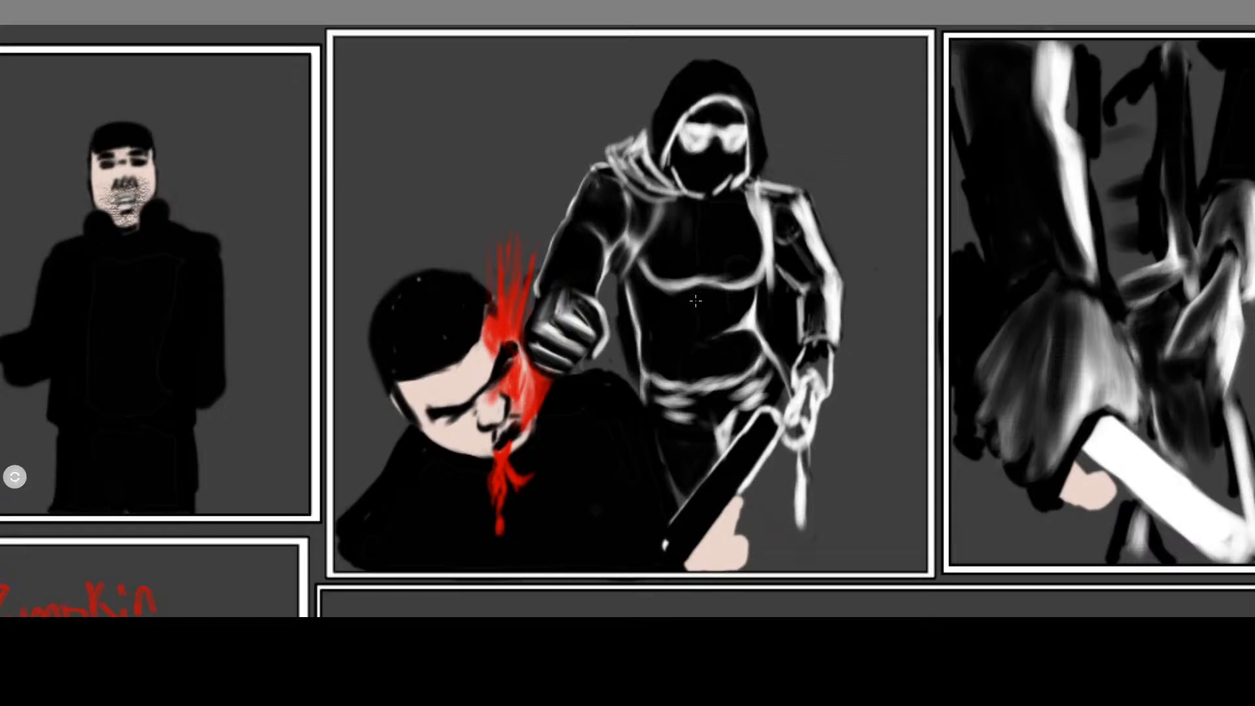
mouse_move(762, 281)
mouse_down()
mouse_move(771, 238)
mouse_move(766, 250)
mouse_up()
mouse_move(763, 201)
mouse_down()
mouse_move(763, 262)
mouse_move(784, 178)
mouse_up()
alt+click(1004, 135)
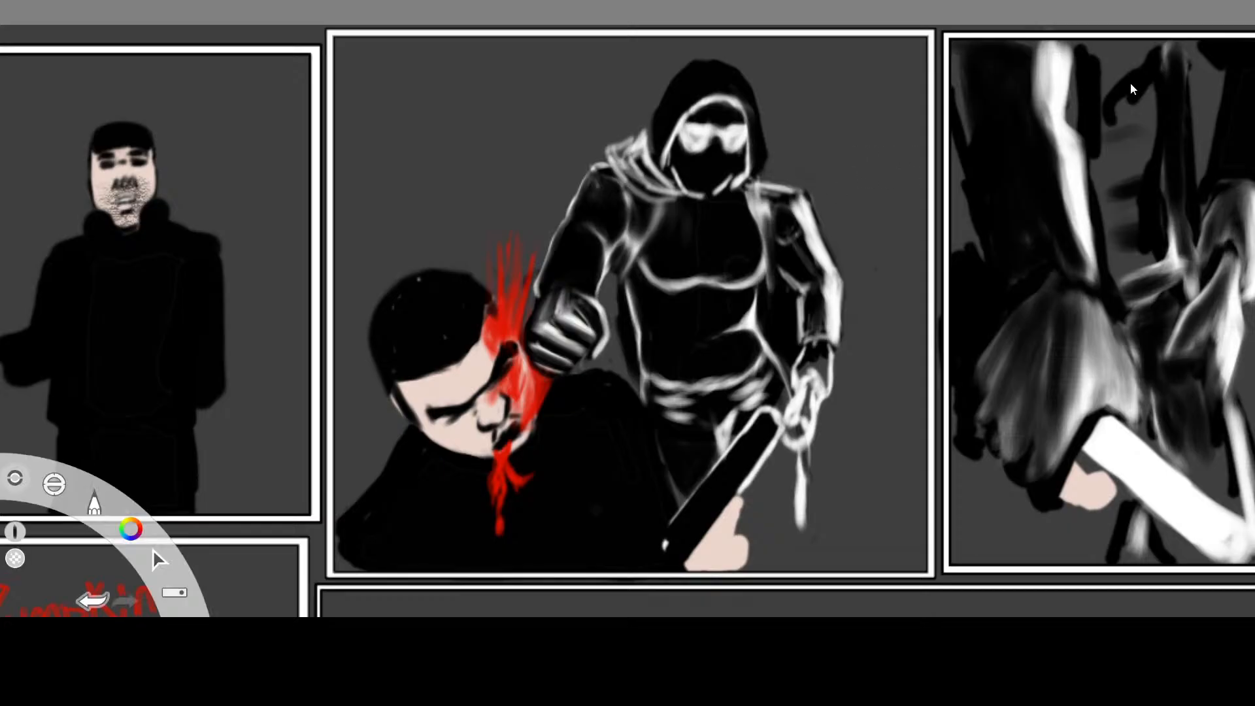
drag(802, 192, 758, 174)
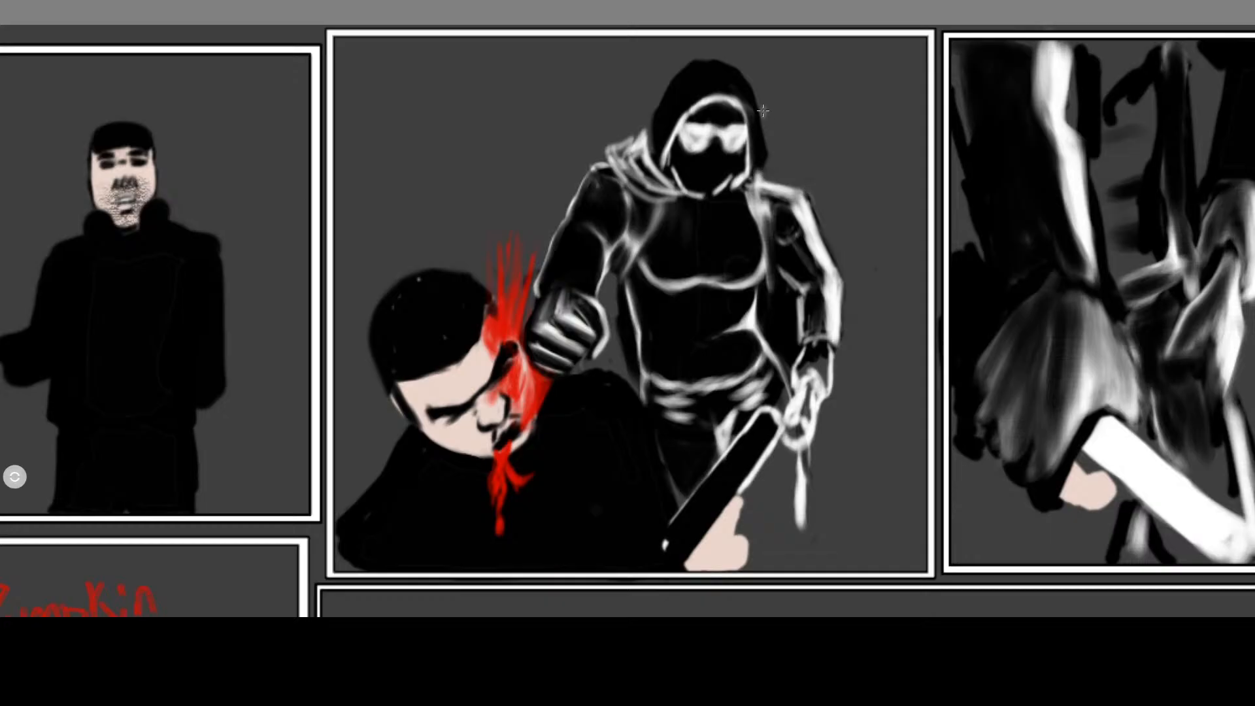
mouse_move(783, 185)
mouse_down()
mouse_move(773, 179)
mouse_move(782, 185)
mouse_up()
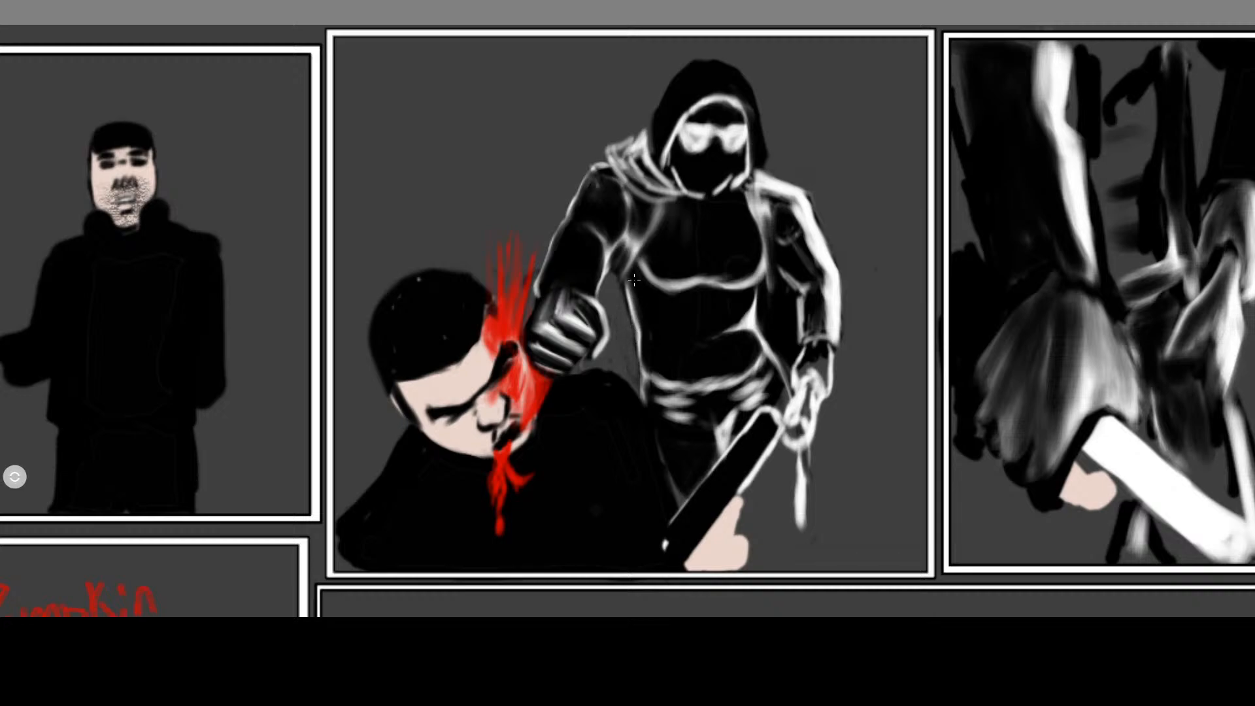
key(Tab)
click(1099, 90)
key(Tab)
mouse_move(787, 169)
mouse_down()
mouse_move(861, 158)
mouse_move(884, 178)
mouse_up()
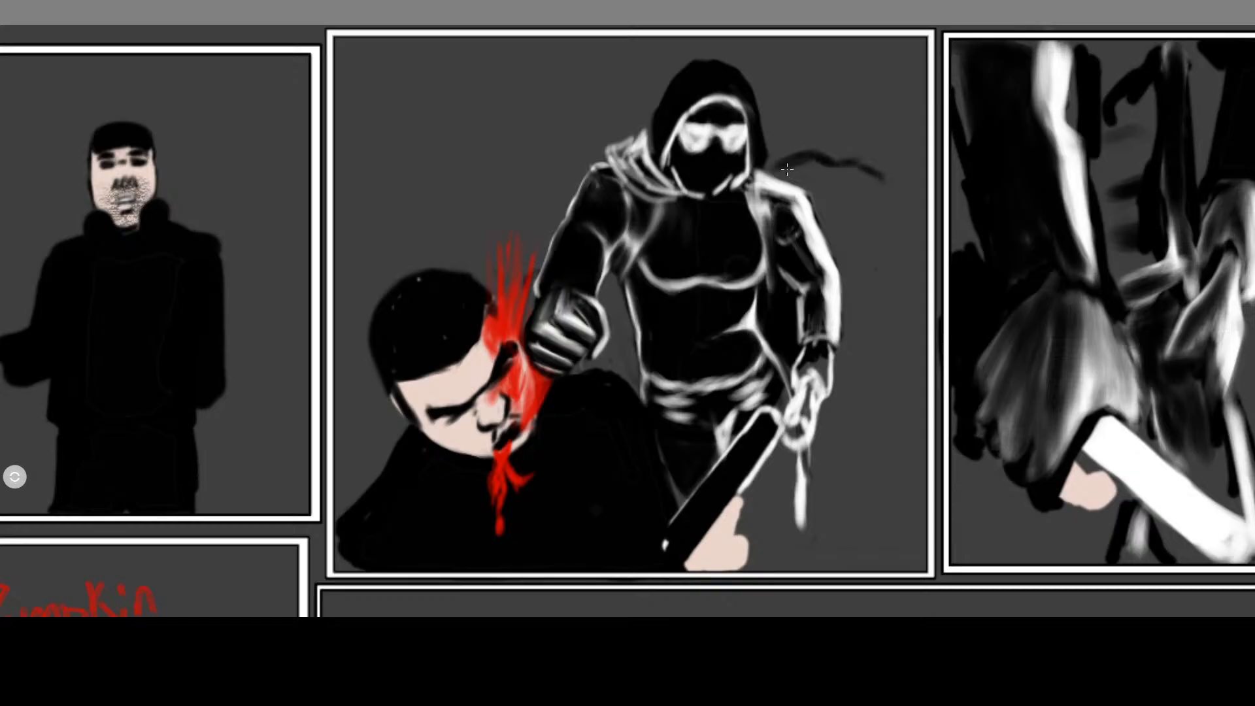
key(Tab)
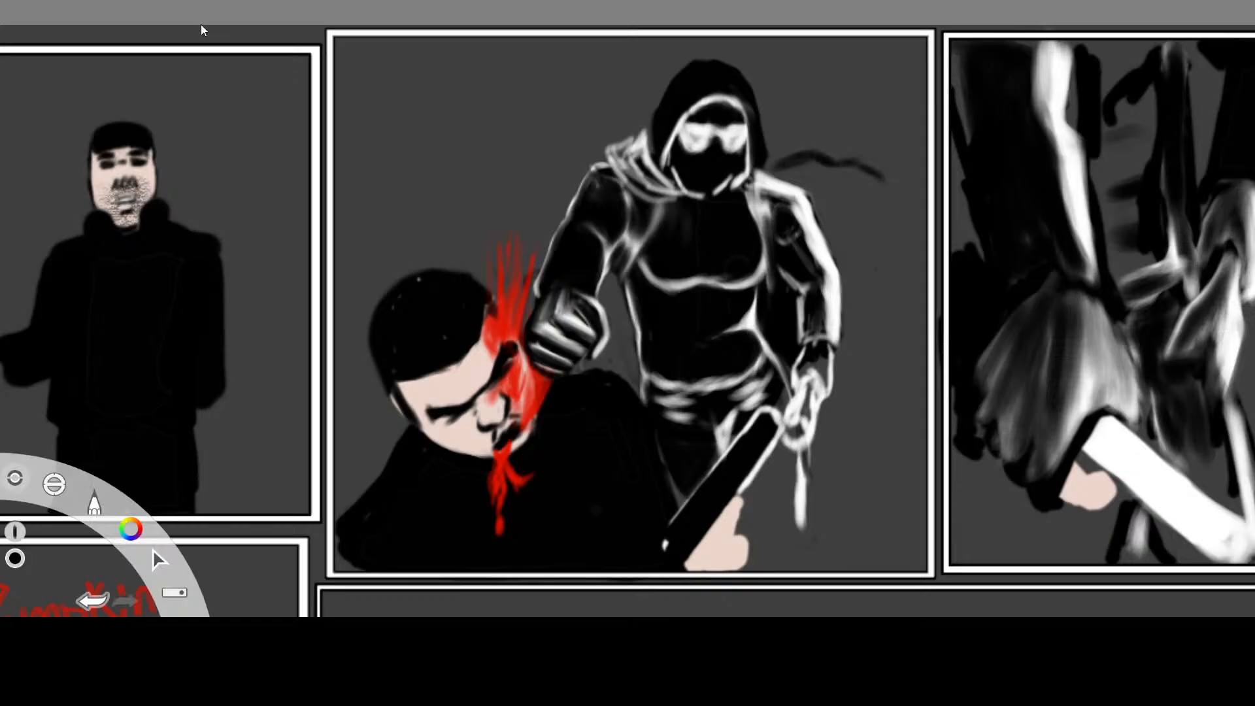
key(ctrl+z)
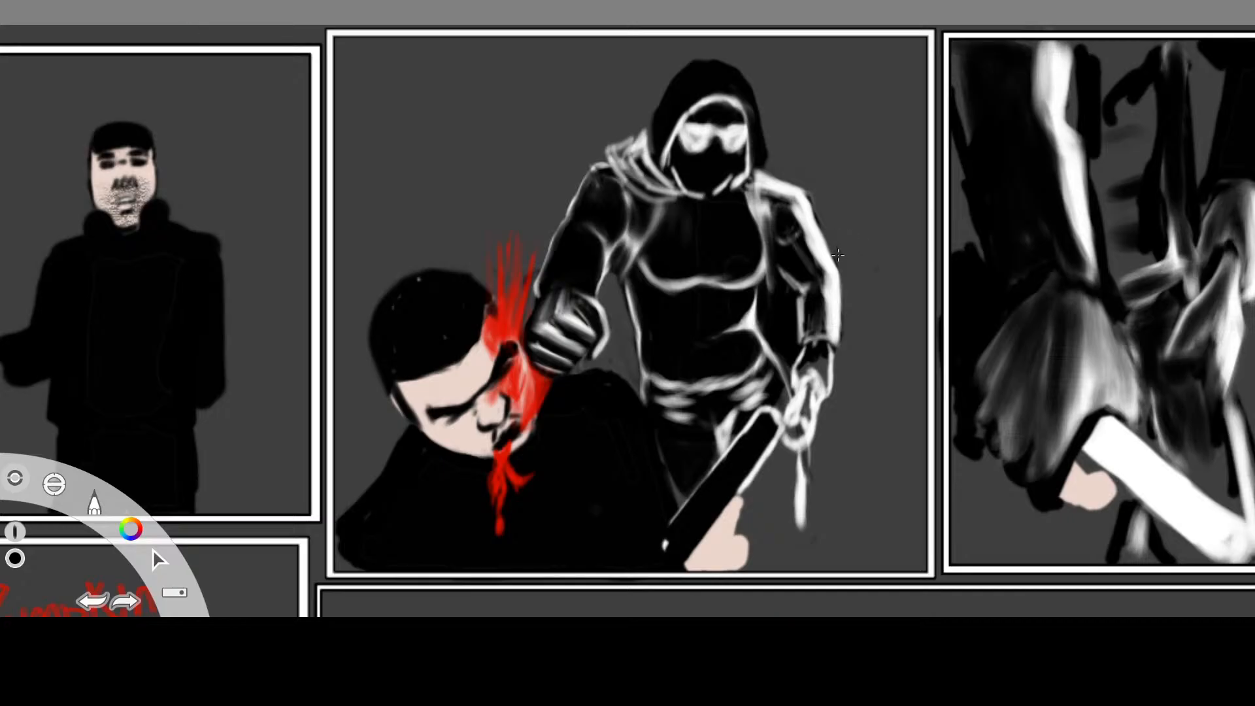
Paint a thin, pointed black strand trailing outward over the grey background from the lowered arm's elbow
key(Tab)
drag(837, 260, 898, 292)
mouse_move(837, 260)
mouse_down()
mouse_move(900, 291)
mouse_move(922, 322)
mouse_up()
mouse_move(863, 289)
mouse_down()
mouse_move(908, 318)
mouse_move(878, 300)
mouse_up()
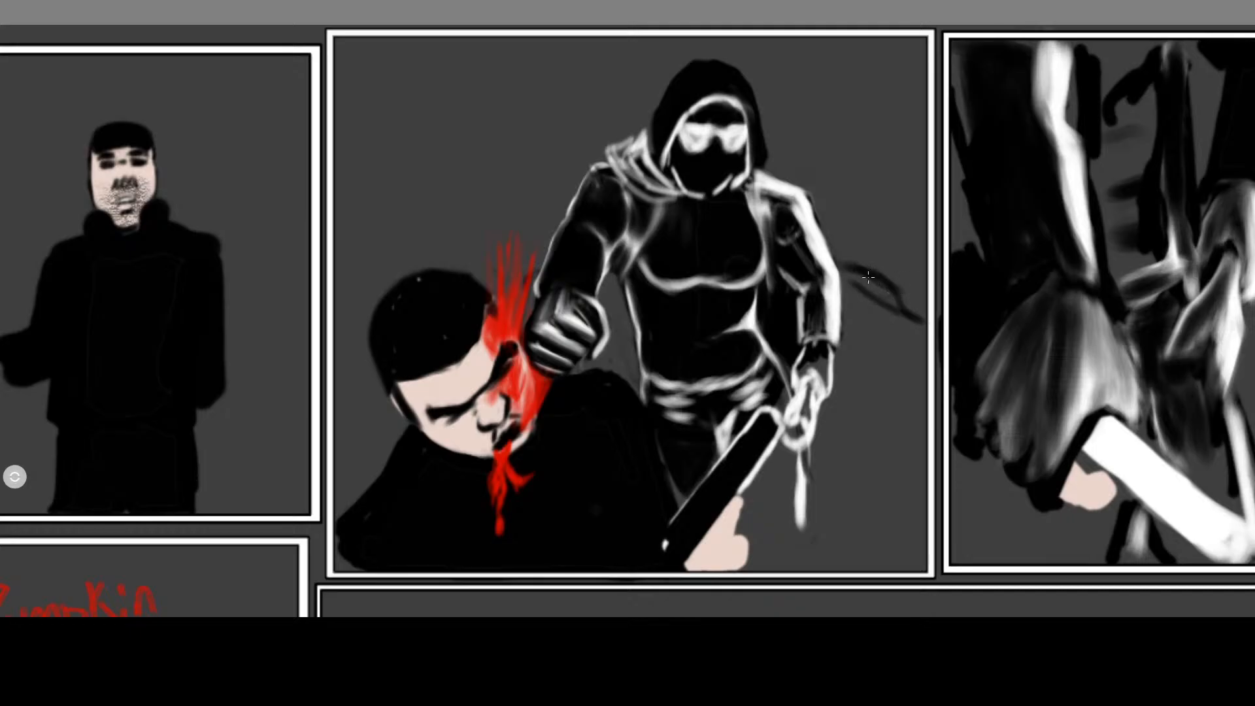
drag(889, 275, 900, 291)
key(Tab)
key(Tab)
Paint several long, tapering black strands hanging beside the leg below the hooded figure's lowered hand
drag(836, 400, 859, 455)
mouse_move(826, 415)
mouse_down()
mouse_move(873, 523)
mouse_move(865, 552)
mouse_up()
drag(837, 454, 867, 554)
drag(834, 428, 849, 570)
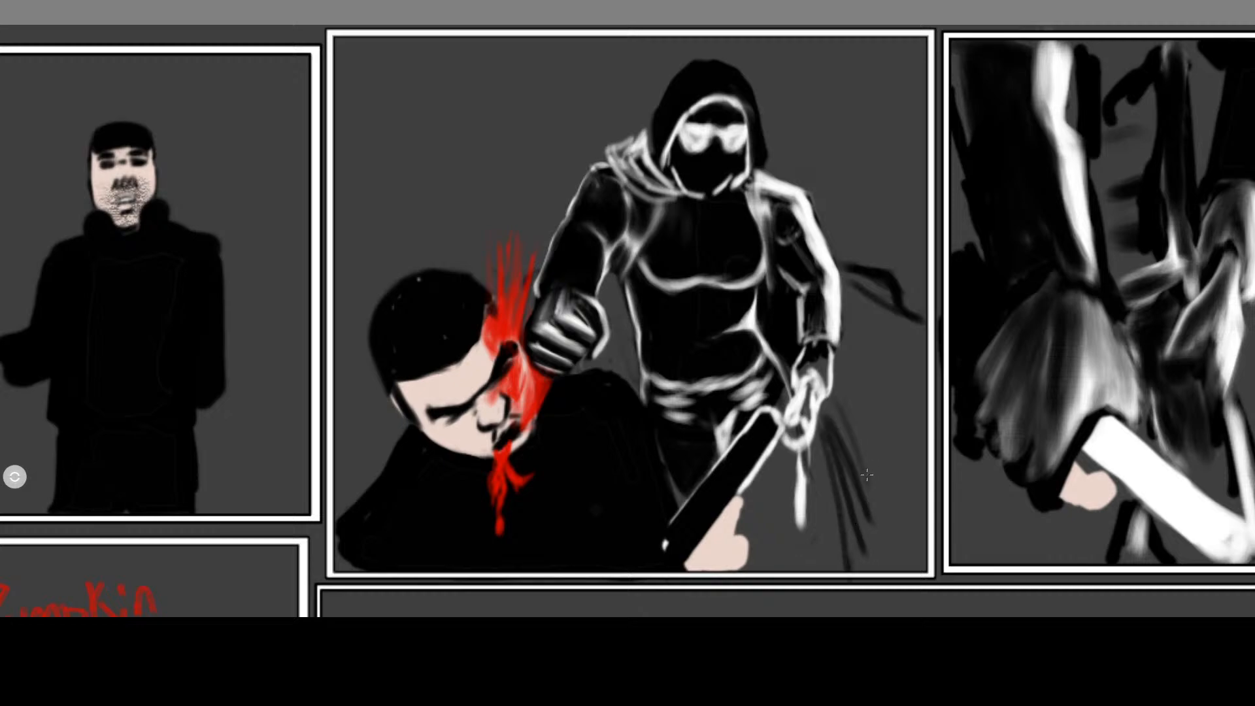
key(Tab)
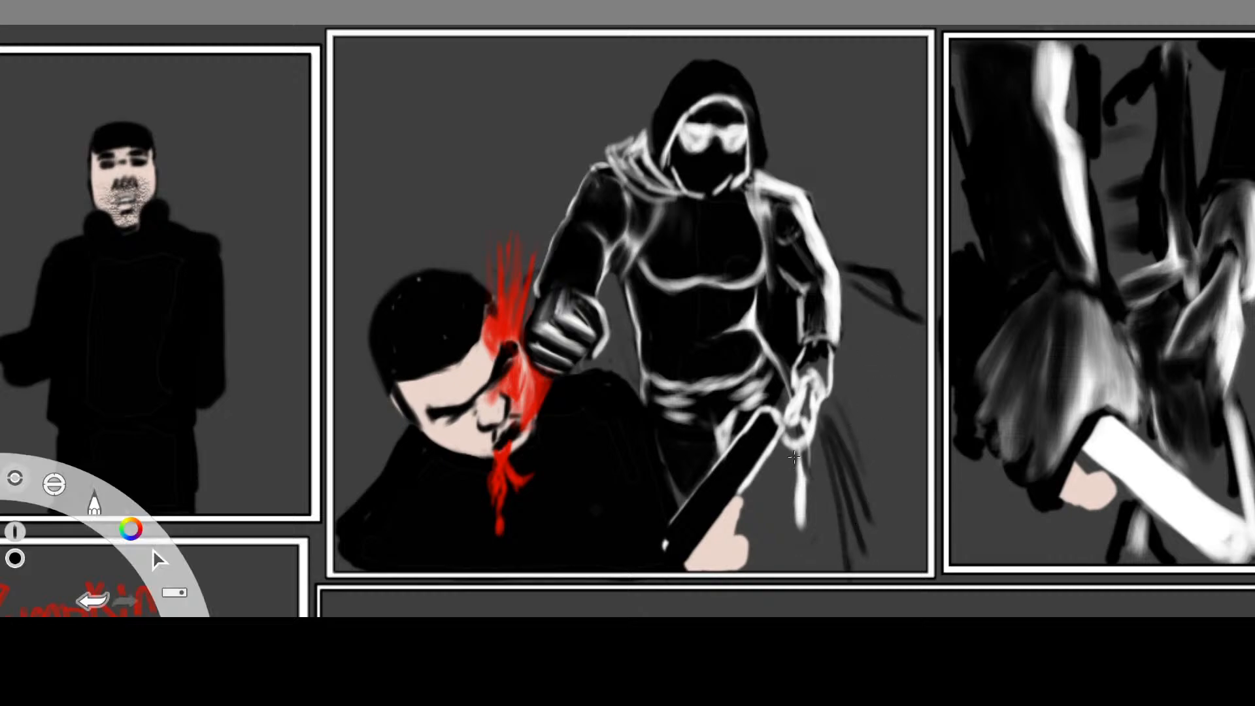
key(Tab)
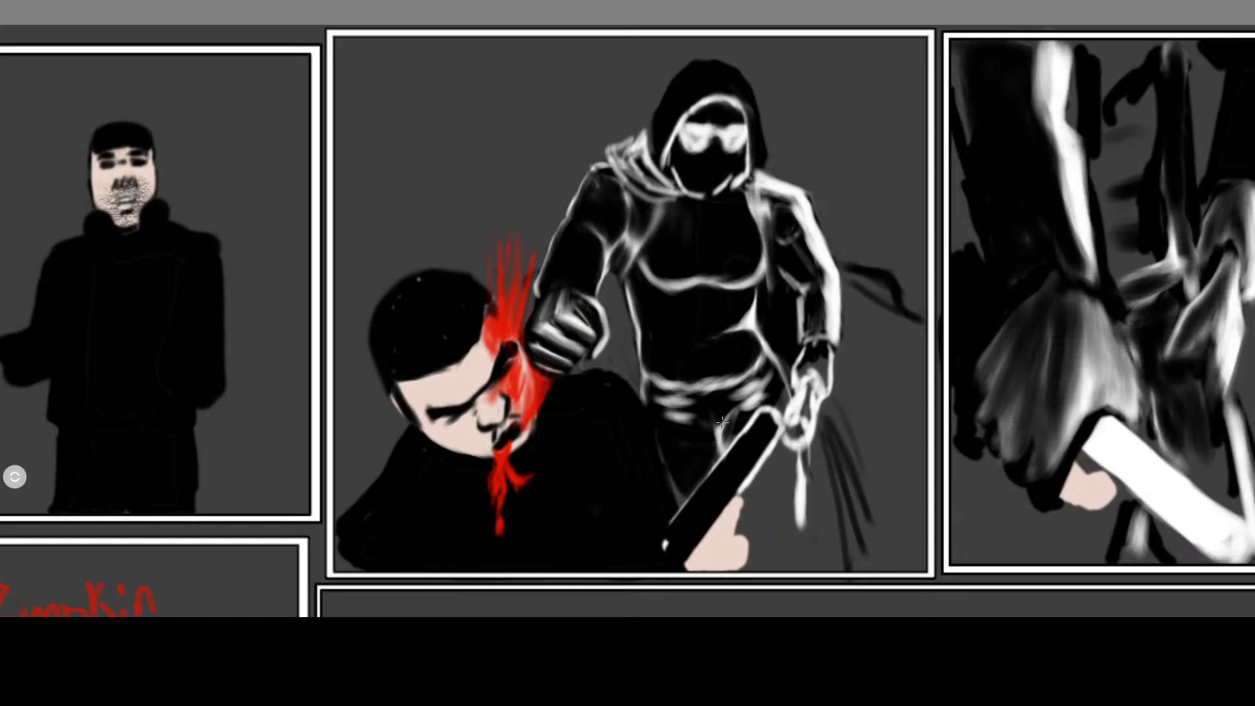
Fill the hooded figure's leg between the weapon and the outer white line with black down to the panel border
key(Tab)
key(Tab)
drag(757, 479, 745, 554)
drag(751, 507, 749, 563)
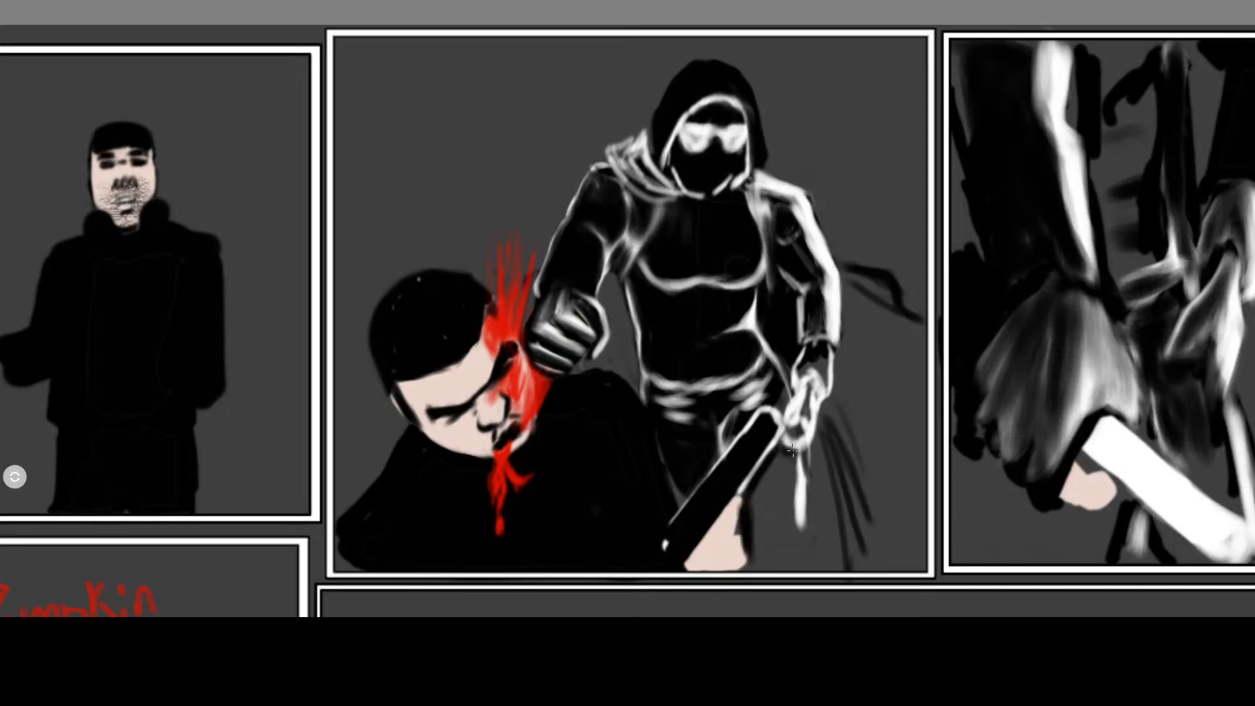
drag(792, 452, 794, 554)
mouse_move(795, 487)
mouse_down()
mouse_move(794, 557)
mouse_move(781, 549)
mouse_move(793, 485)
mouse_up()
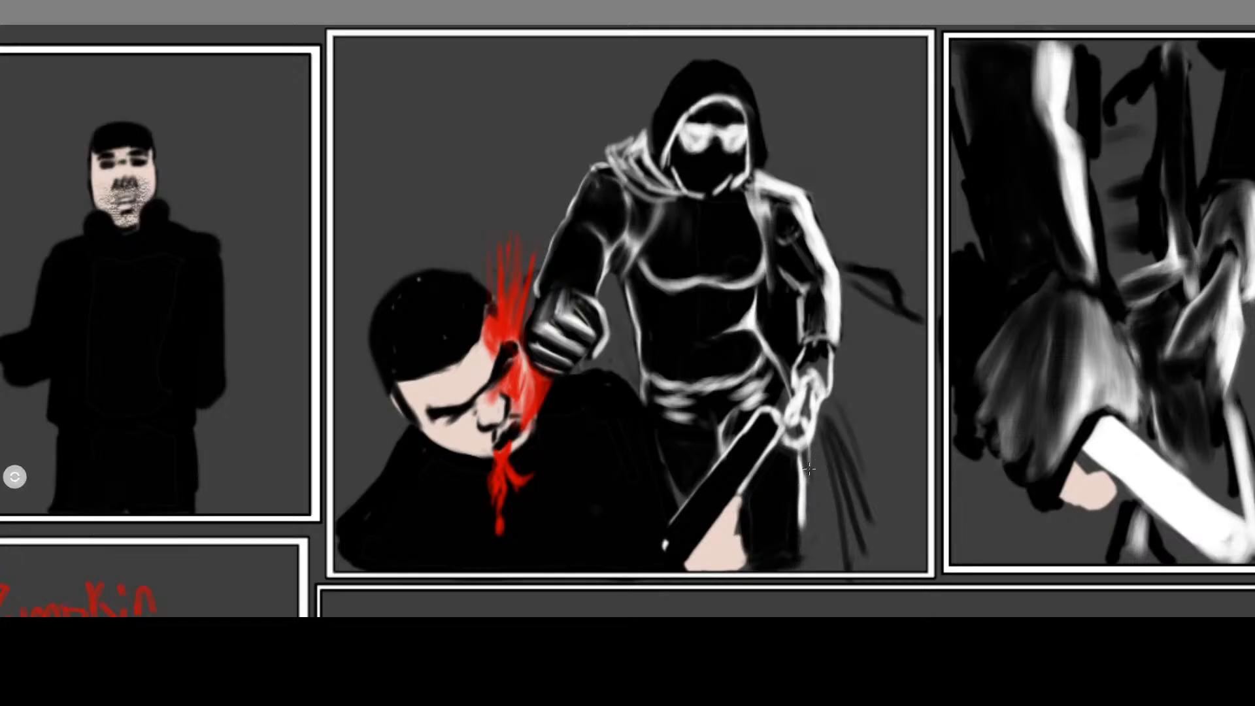
Narrow the white highlights on the outer leg, lowered sleeve and shoulder with black
drag(808, 469, 802, 548)
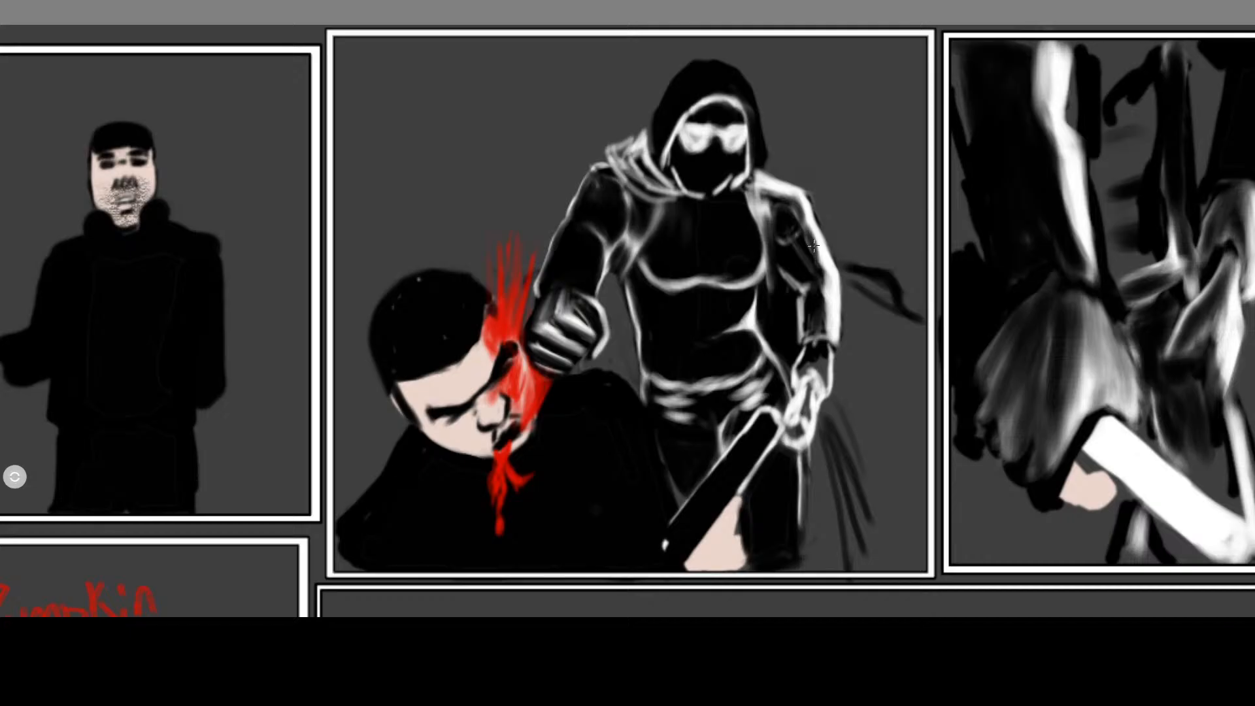
drag(814, 246, 828, 333)
drag(764, 189, 783, 192)
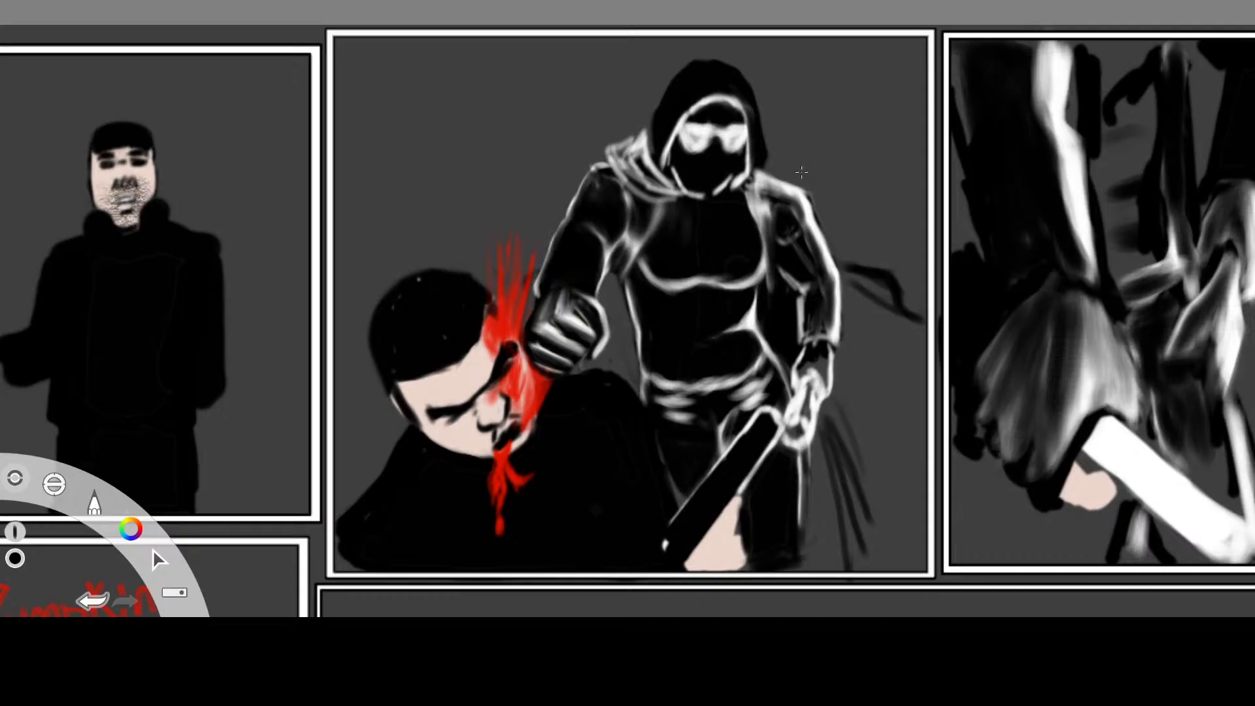
Paint a broad white highlight along the inner side of the raised arm's upper arm and forearm
key(e)
key(x)
mouse_move(619, 223)
mouse_down()
mouse_move(628, 212)
mouse_move(607, 244)
mouse_move(623, 208)
mouse_up()
key(ctrl+z)
key(ctrl+z)
mouse_move(617, 207)
mouse_down()
mouse_move(605, 242)
mouse_move(597, 226)
mouse_move(614, 209)
mouse_move(612, 236)
mouse_move(620, 213)
mouse_up()
mouse_move(602, 244)
mouse_down()
mouse_move(591, 286)
mouse_move(598, 255)
mouse_up()
key(ctrl+z)
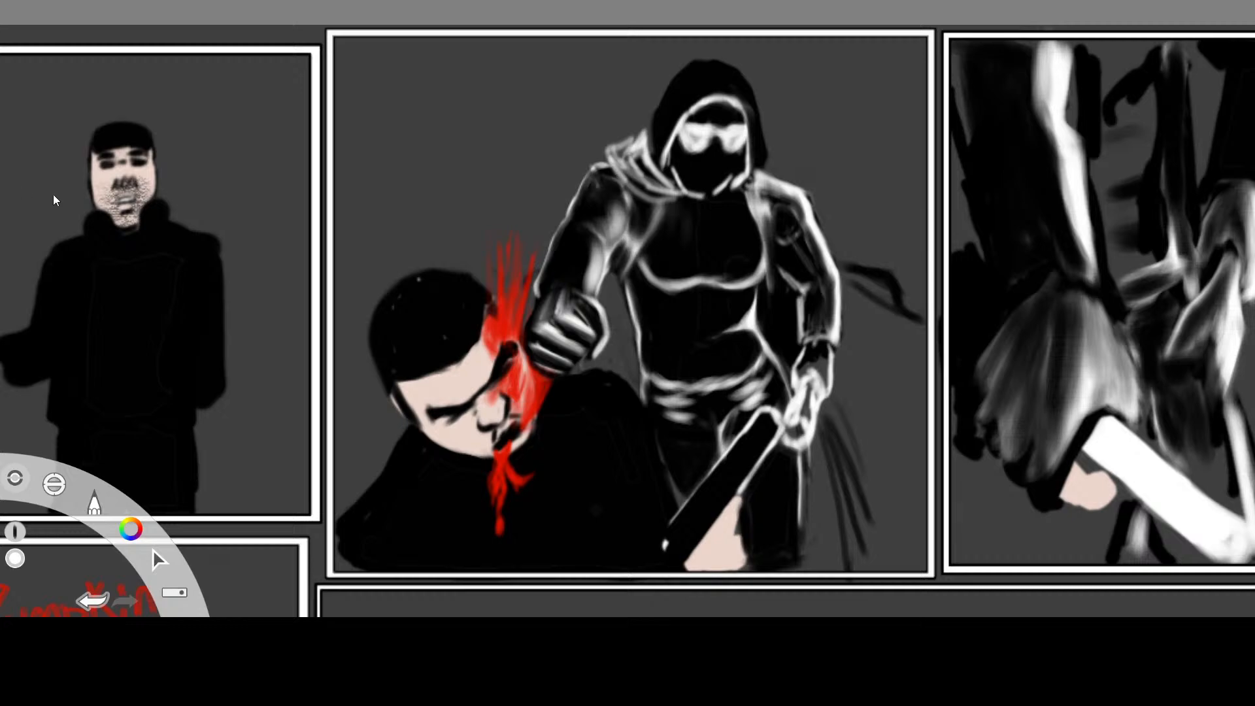
mouse_move(626, 206)
mouse_down()
mouse_move(576, 286)
mouse_move(592, 237)
mouse_move(580, 274)
mouse_move(587, 262)
mouse_up()
drag(617, 183, 608, 225)
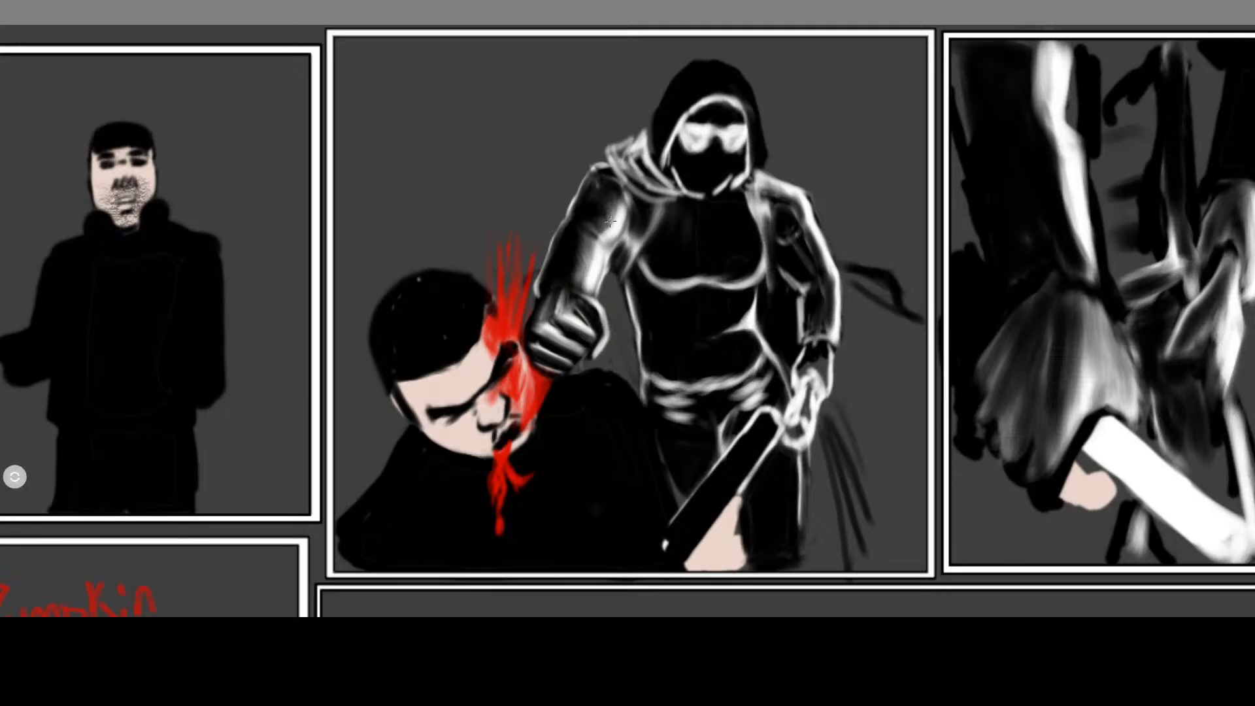
Darken the middle of the raised arm with black and erase the white outline along its outer edge
mouse_move(159, 559)
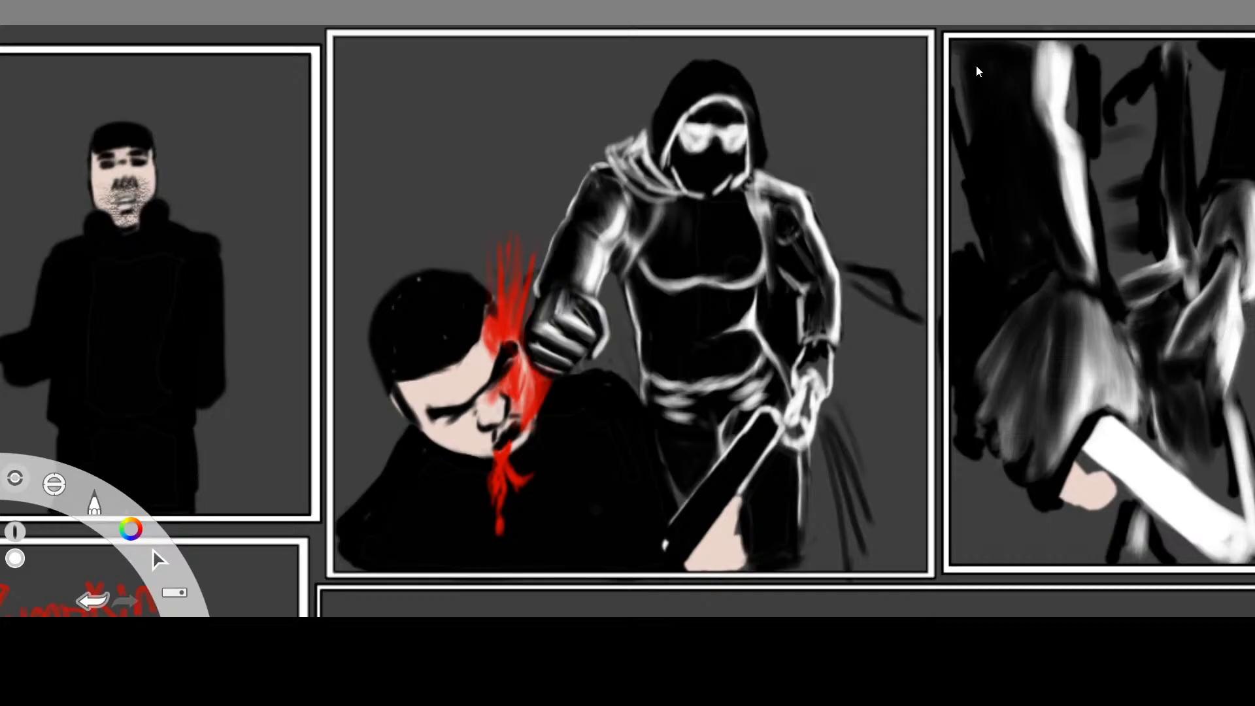
alt+click(1080, 101)
drag(588, 241, 581, 237)
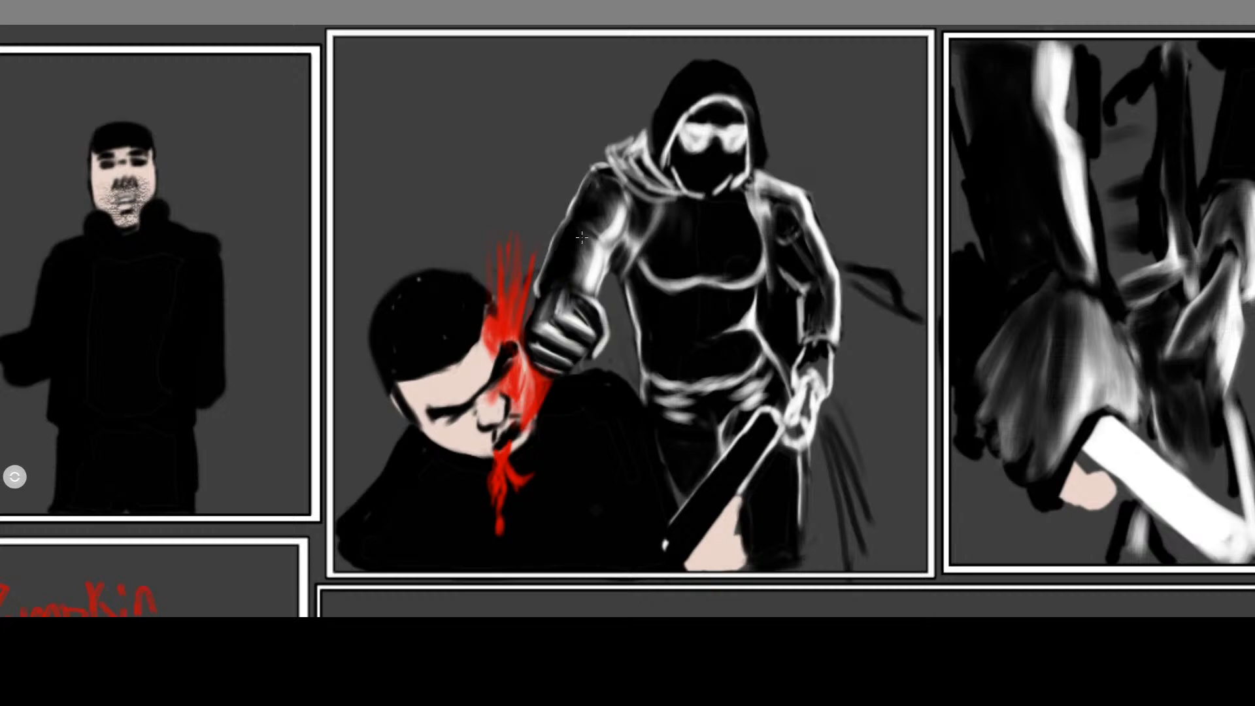
mouse_move(587, 243)
mouse_down()
mouse_move(585, 285)
mouse_move(586, 233)
mouse_up()
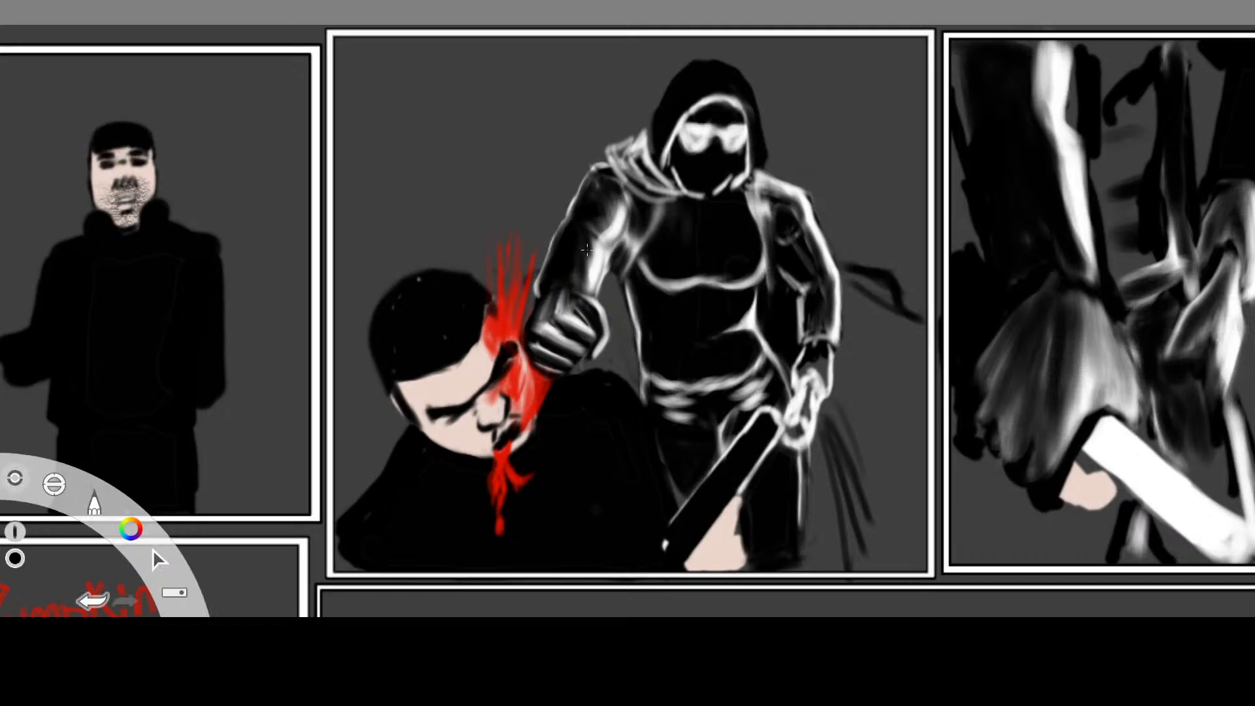
click(1014, 97)
drag(582, 173, 583, 173)
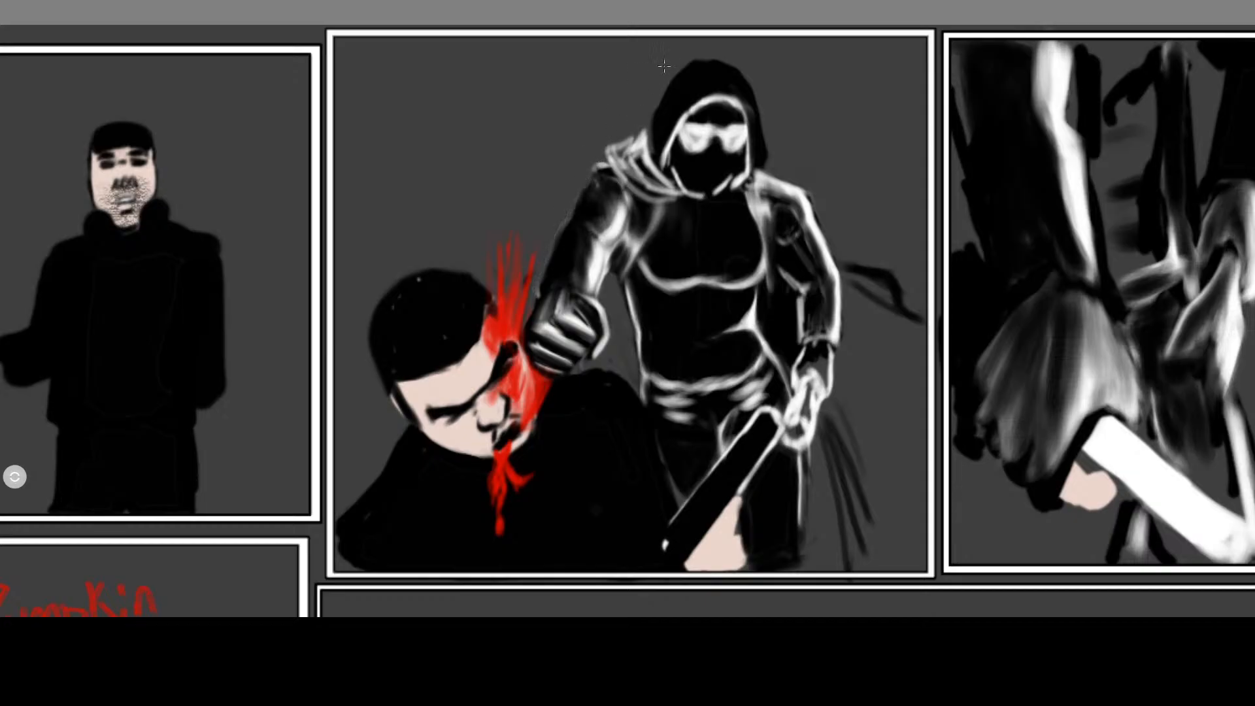
drag(664, 66, 671, 59)
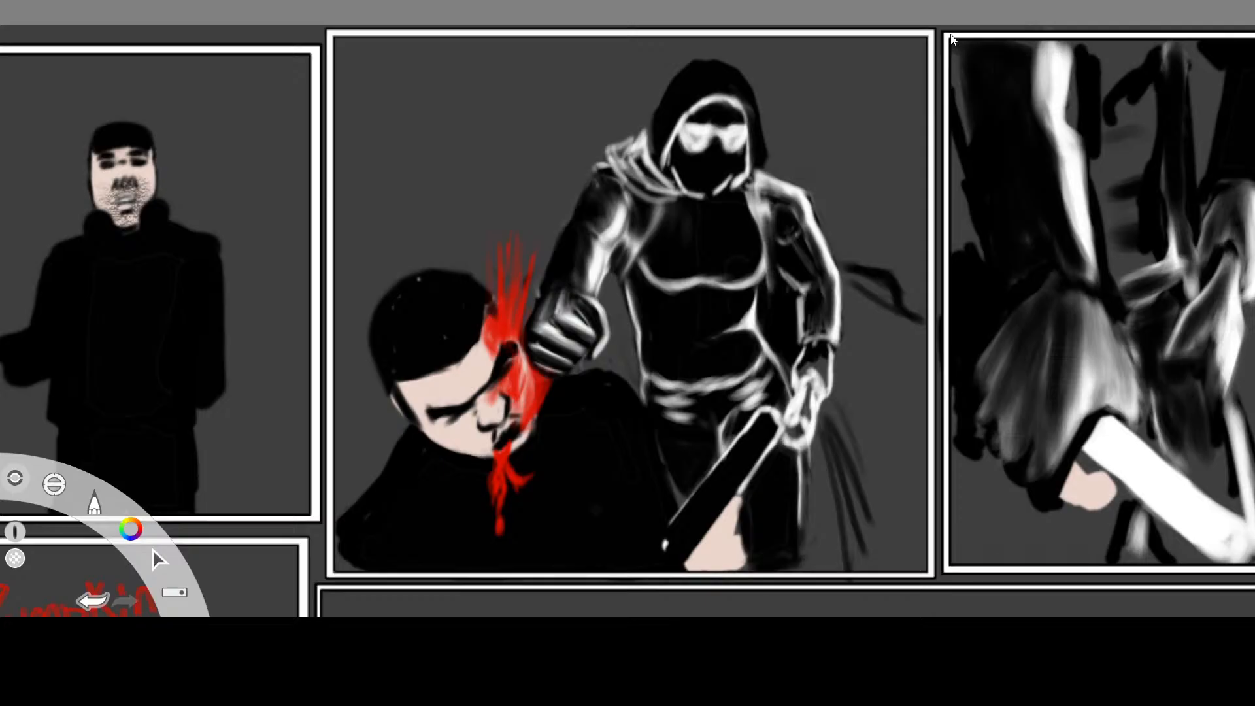
Refine the shading of the raised upper arm and repaint its white highlight from shoulder to elbow
key(e)
mouse_move(590, 218)
mouse_down()
mouse_move(591, 275)
mouse_move(589, 260)
mouse_up()
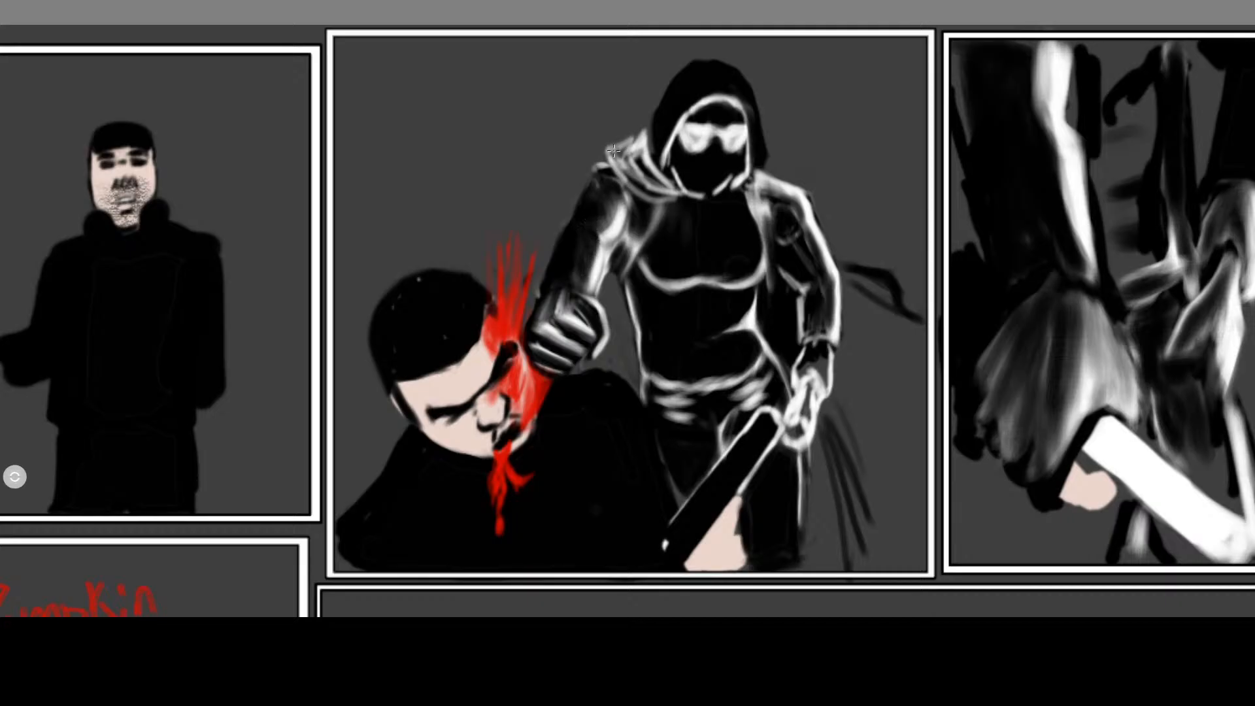
key(e)
drag(616, 200, 614, 202)
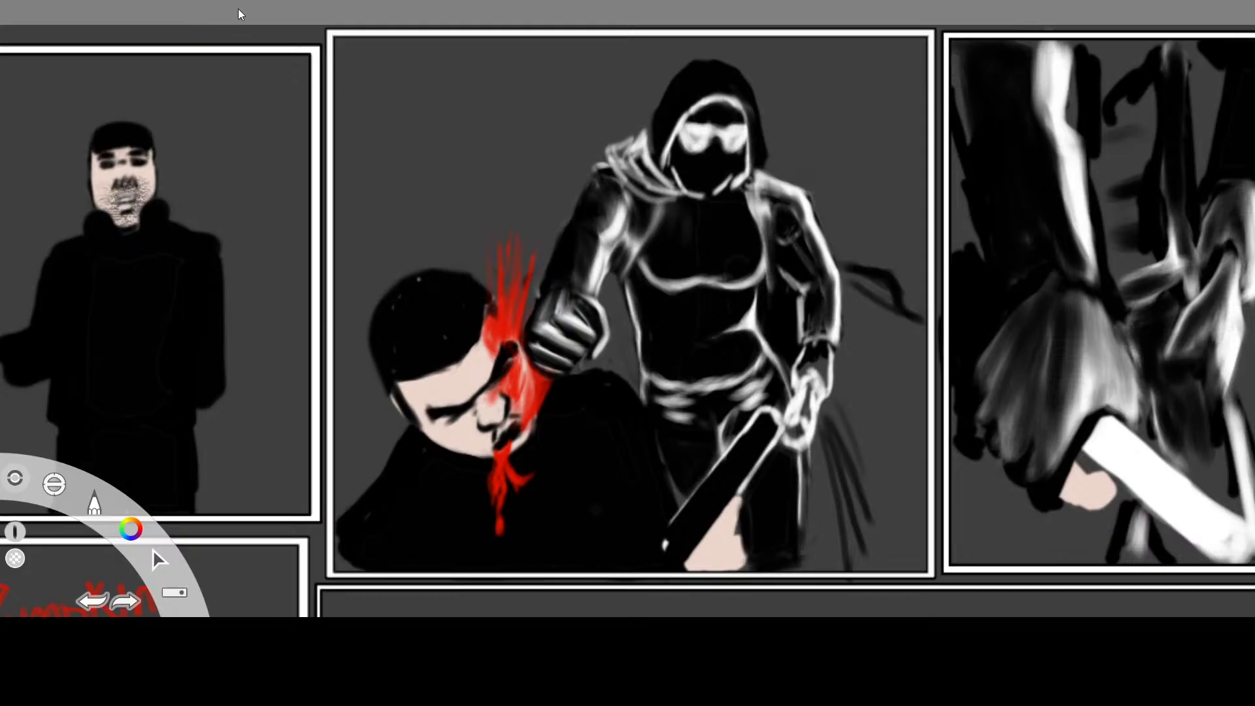
key(c)
key(c)
drag(611, 189, 603, 242)
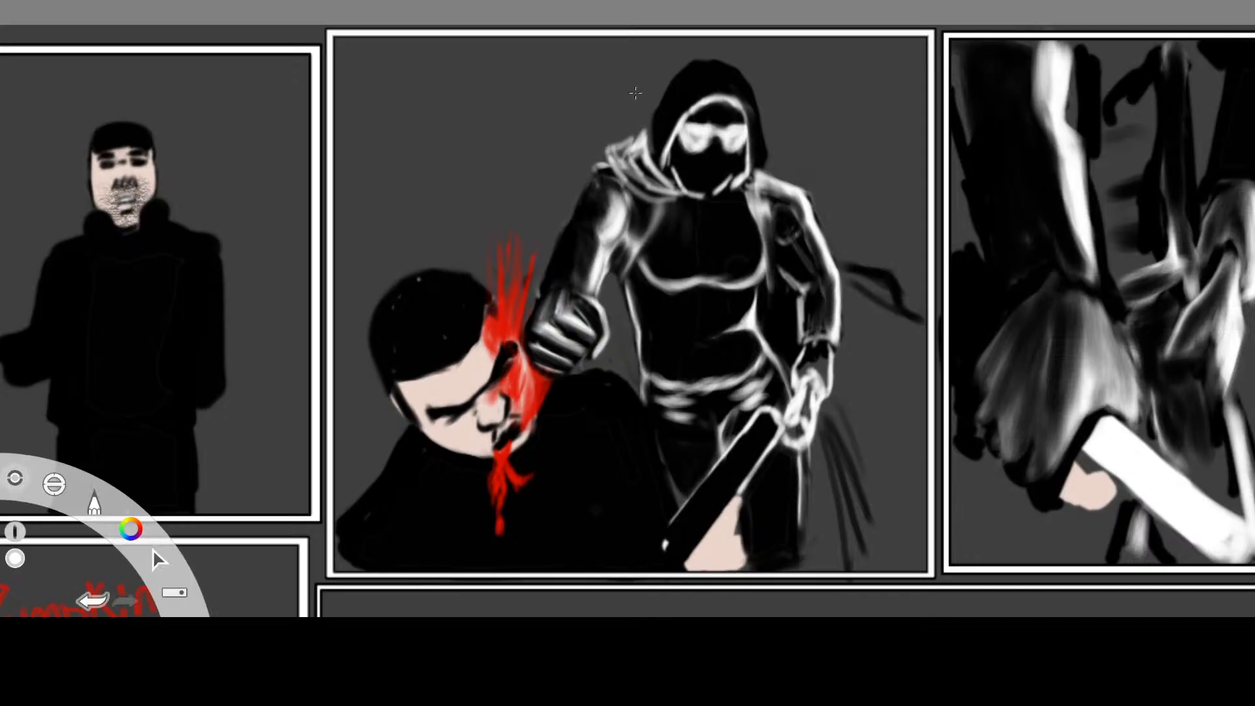
Clean up the gap between the raised forearm and torso and darken the cloth folds on the shoulder with black
click(1016, 125)
drag(612, 263, 611, 277)
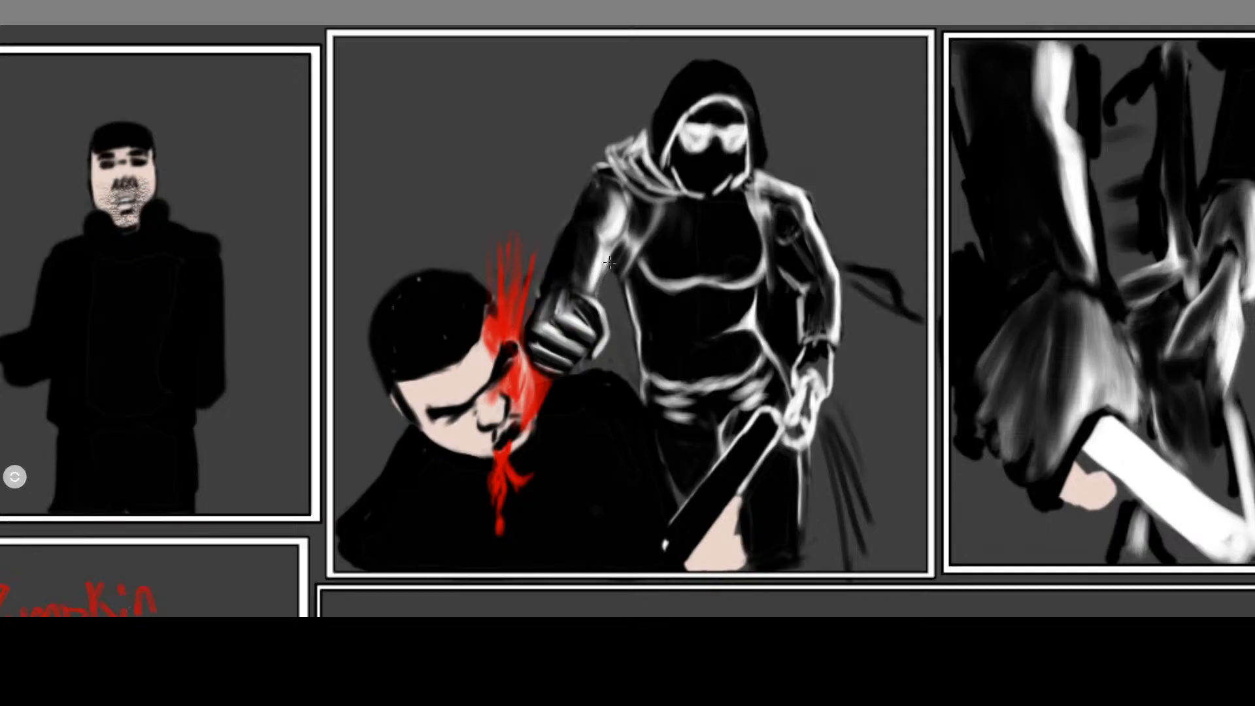
drag(642, 163, 645, 157)
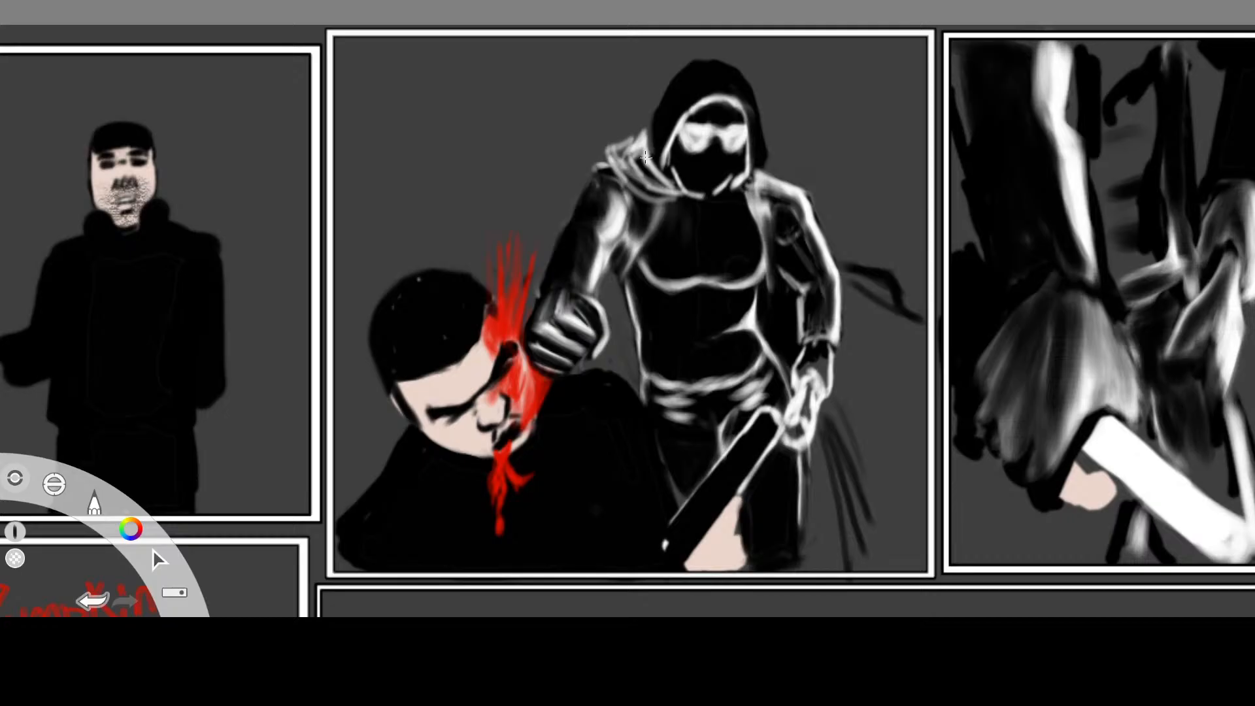
click(1114, 96)
mouse_move(642, 156)
mouse_down()
mouse_move(641, 146)
mouse_move(659, 178)
mouse_move(642, 158)
mouse_move(623, 169)
mouse_move(652, 188)
mouse_move(622, 149)
mouse_move(618, 173)
mouse_move(615, 157)
mouse_move(603, 161)
mouse_up()
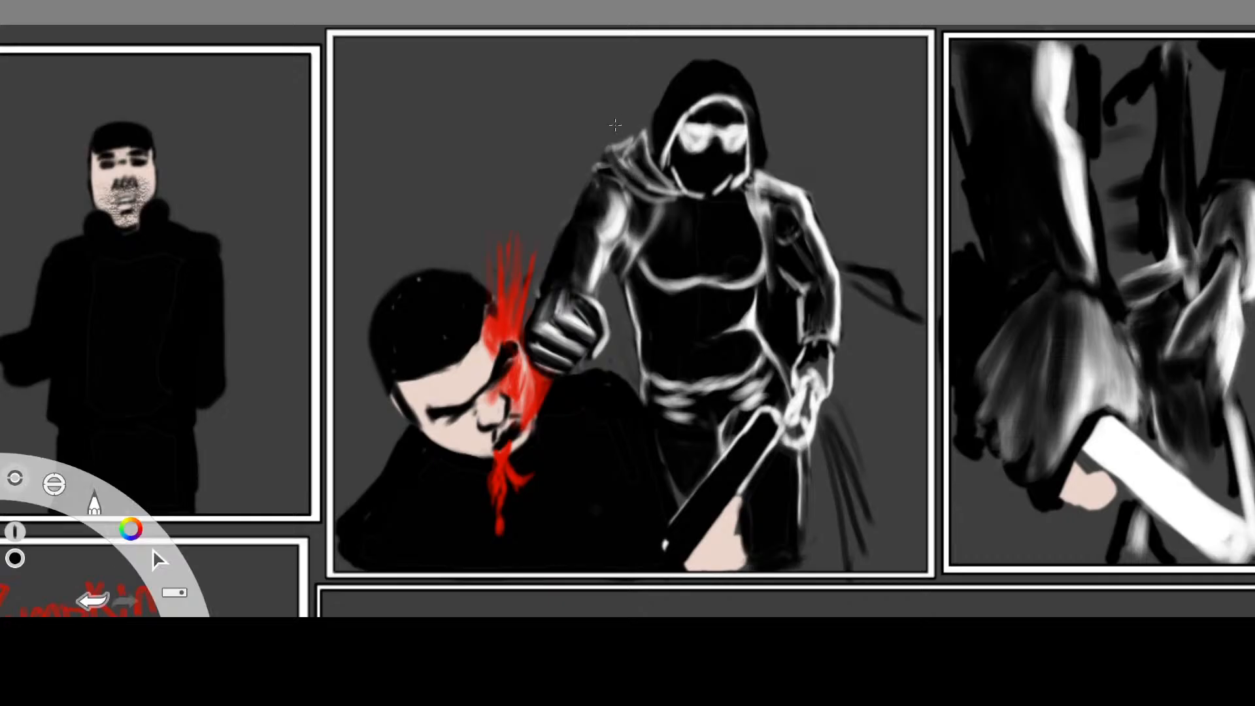
Redraw the shoulder cloth folds and the mask's chin edge with thin white lines, separating the folds with black
key(c)
key(c)
key(1)
mouse_move(606, 153)
mouse_down()
mouse_move(597, 164)
mouse_move(639, 126)
mouse_up()
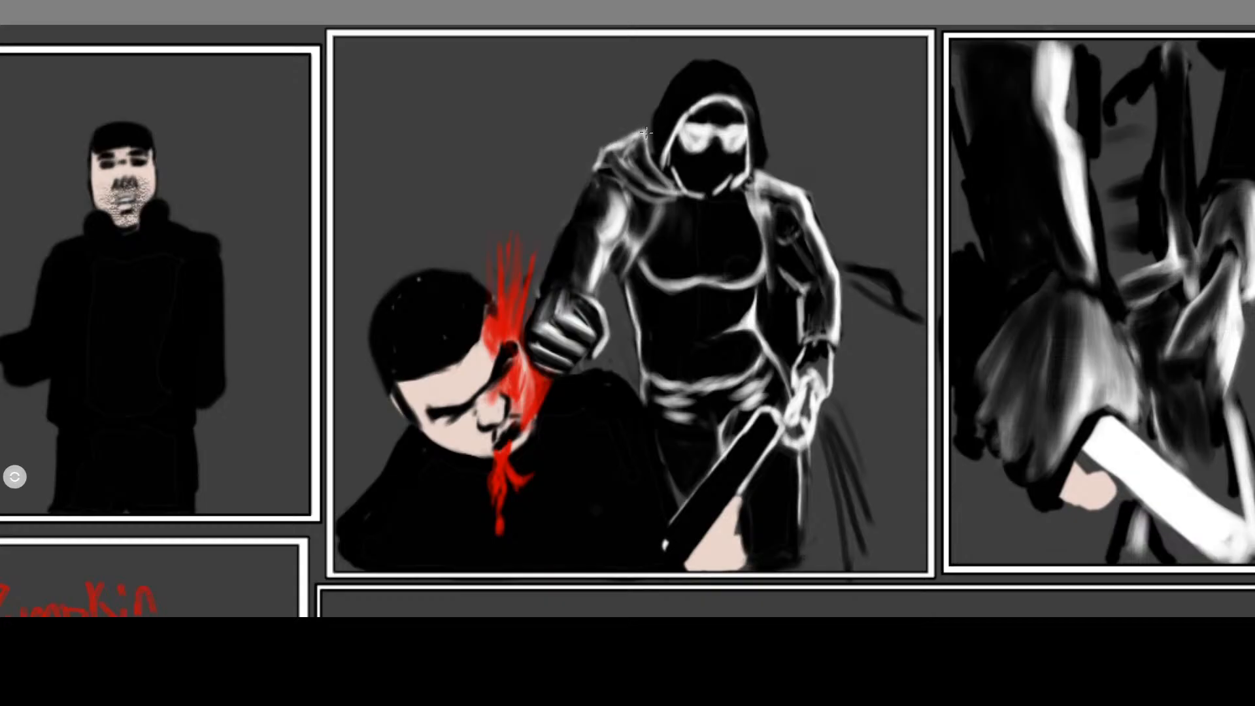
mouse_move(644, 135)
mouse_down()
mouse_move(649, 147)
mouse_move(620, 173)
mouse_move(601, 170)
mouse_move(648, 196)
mouse_move(646, 163)
mouse_move(629, 169)
mouse_move(667, 185)
mouse_move(649, 164)
mouse_move(705, 198)
mouse_move(736, 175)
mouse_move(727, 189)
mouse_up()
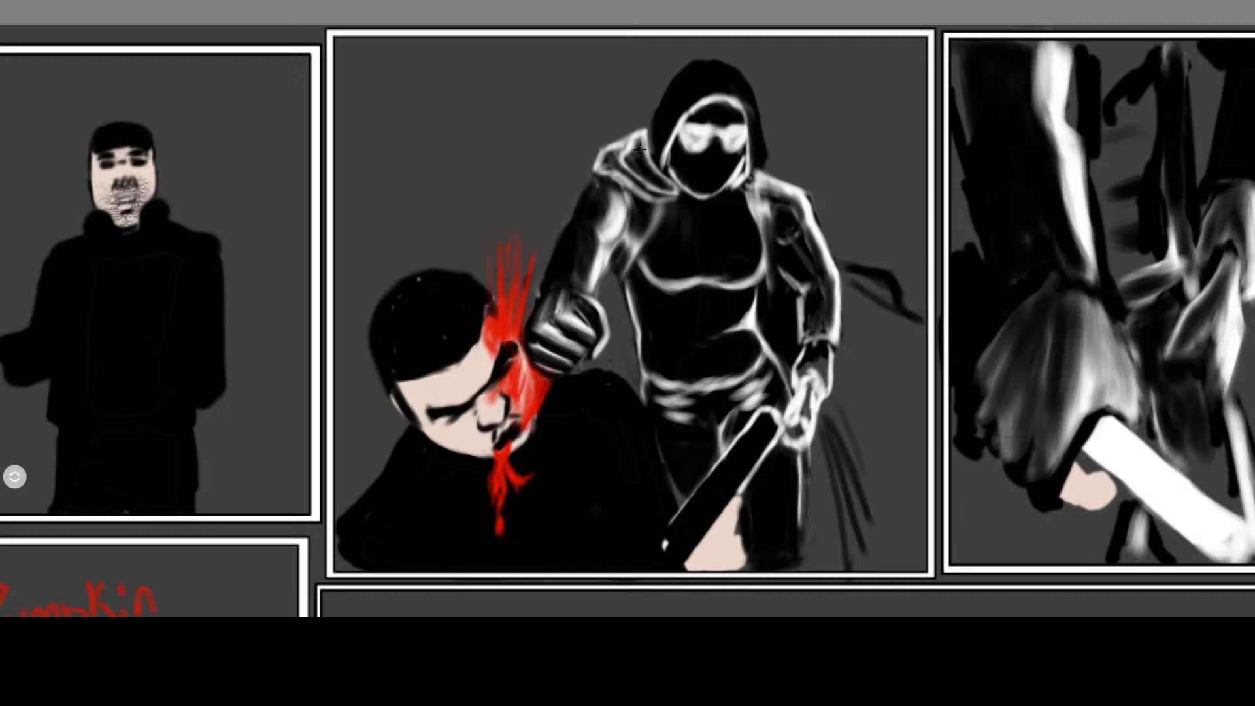
drag(601, 165, 655, 196)
drag(611, 155, 625, 141)
Brighten the outer edge of the shoulder cloth folds with white and trim the highlight's thickness
key(Tab)
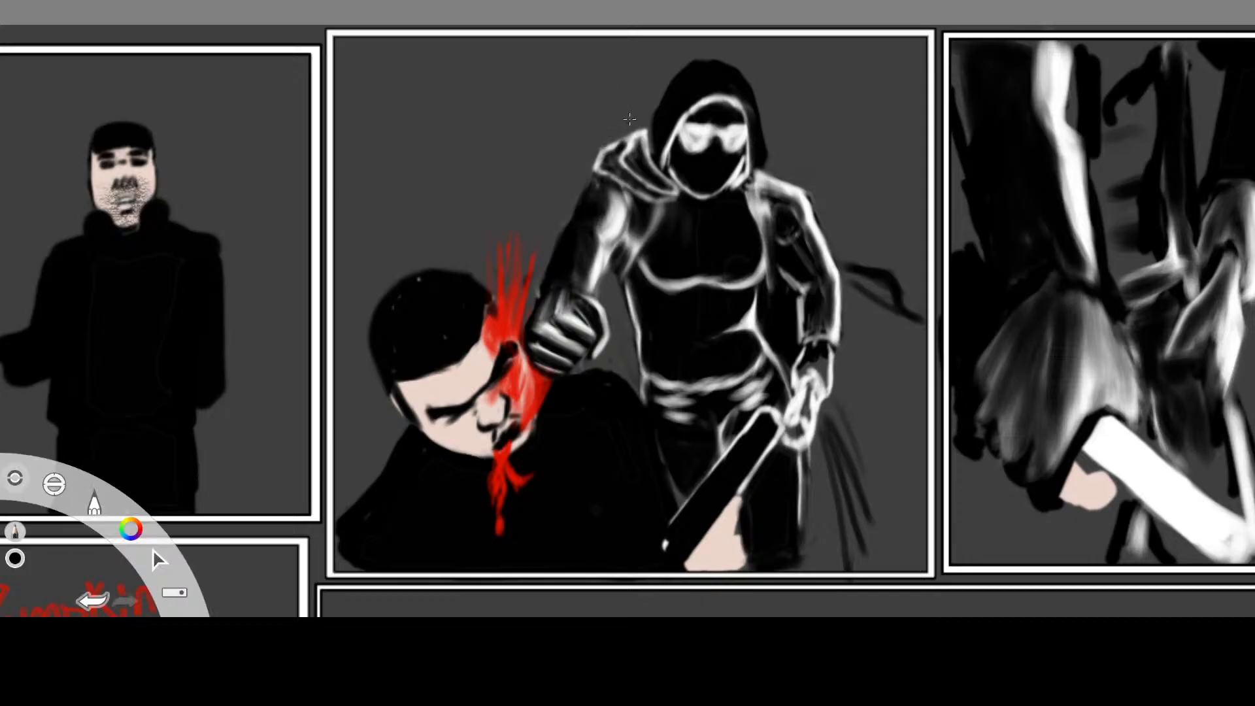
click(1080, 58)
key(Tab)
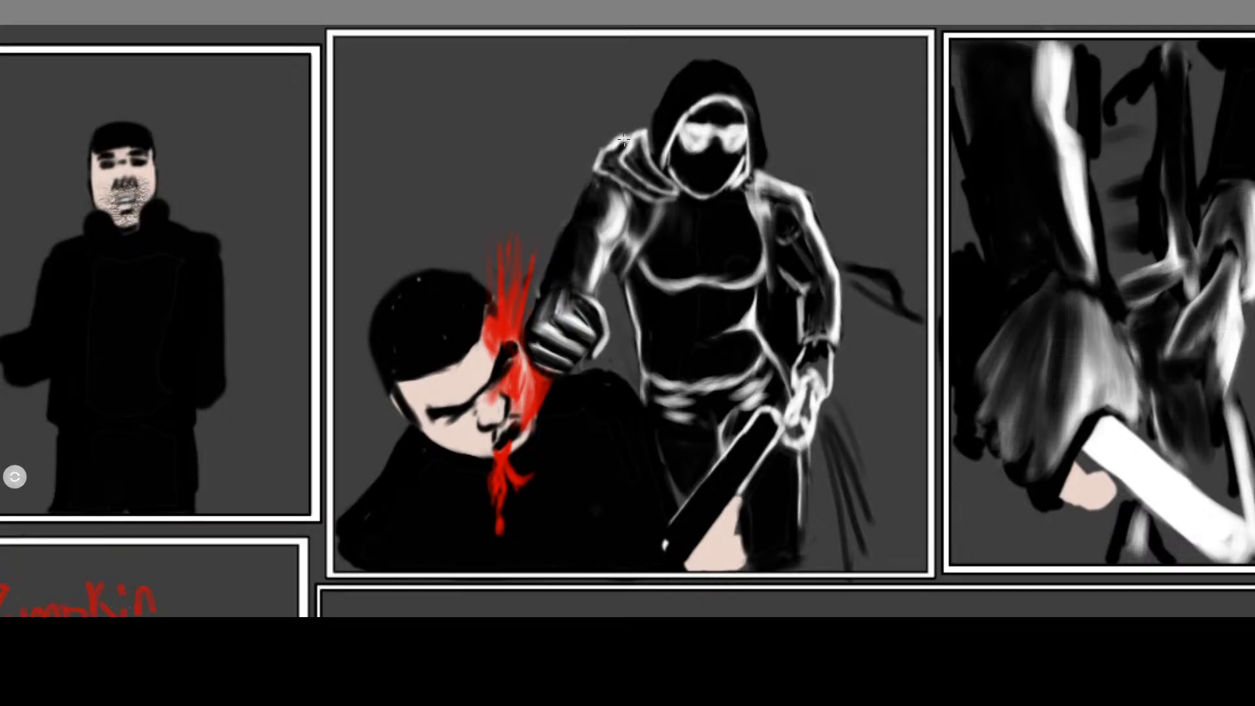
drag(624, 139, 604, 176)
key(Tab)
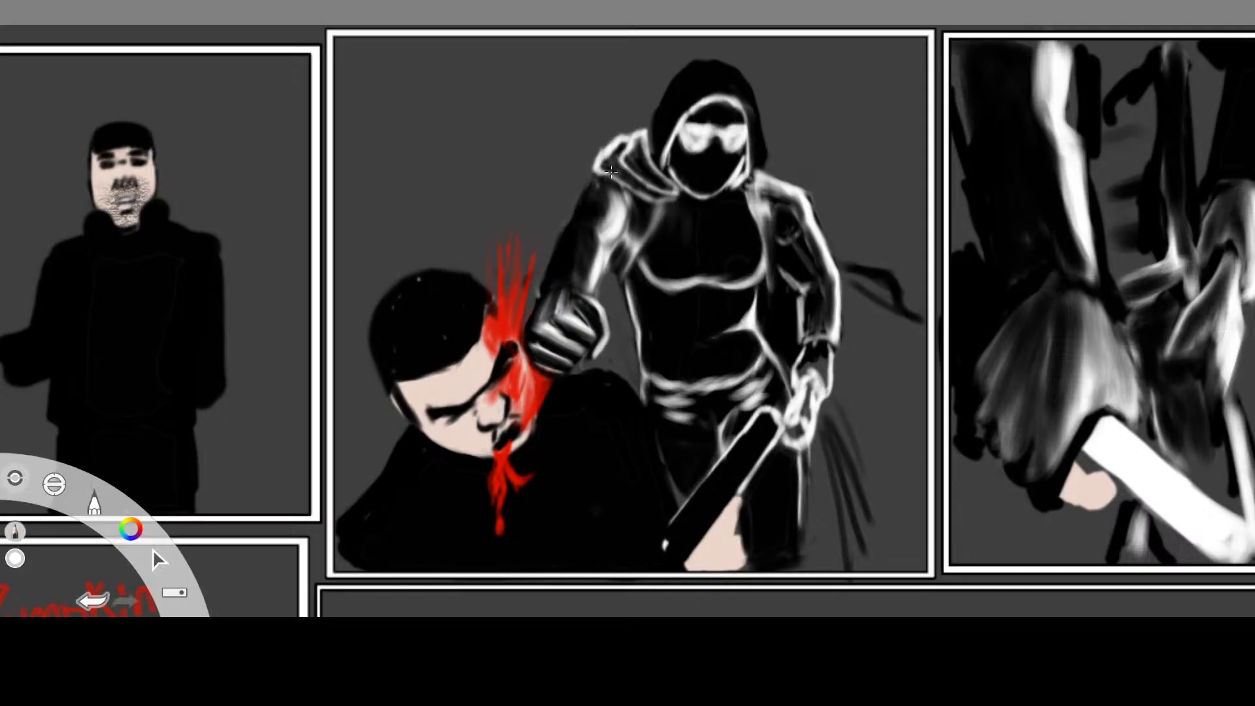
key(c)
key(Tab)
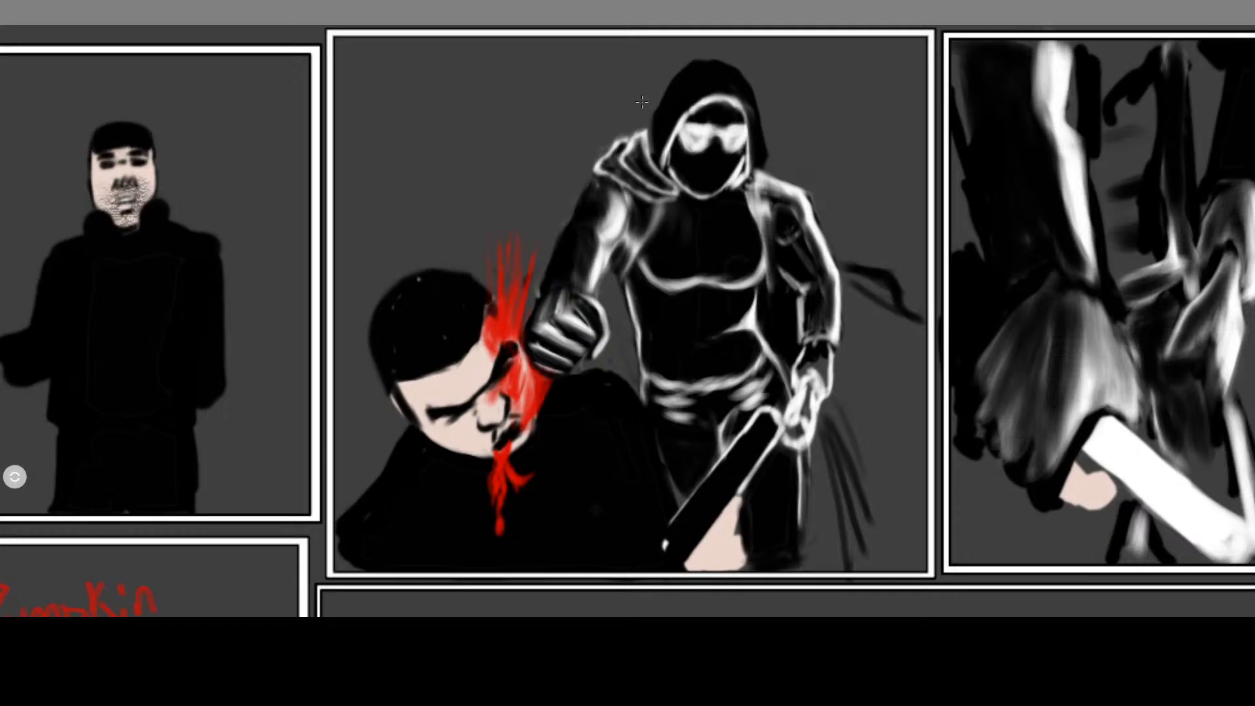
key(Tab)
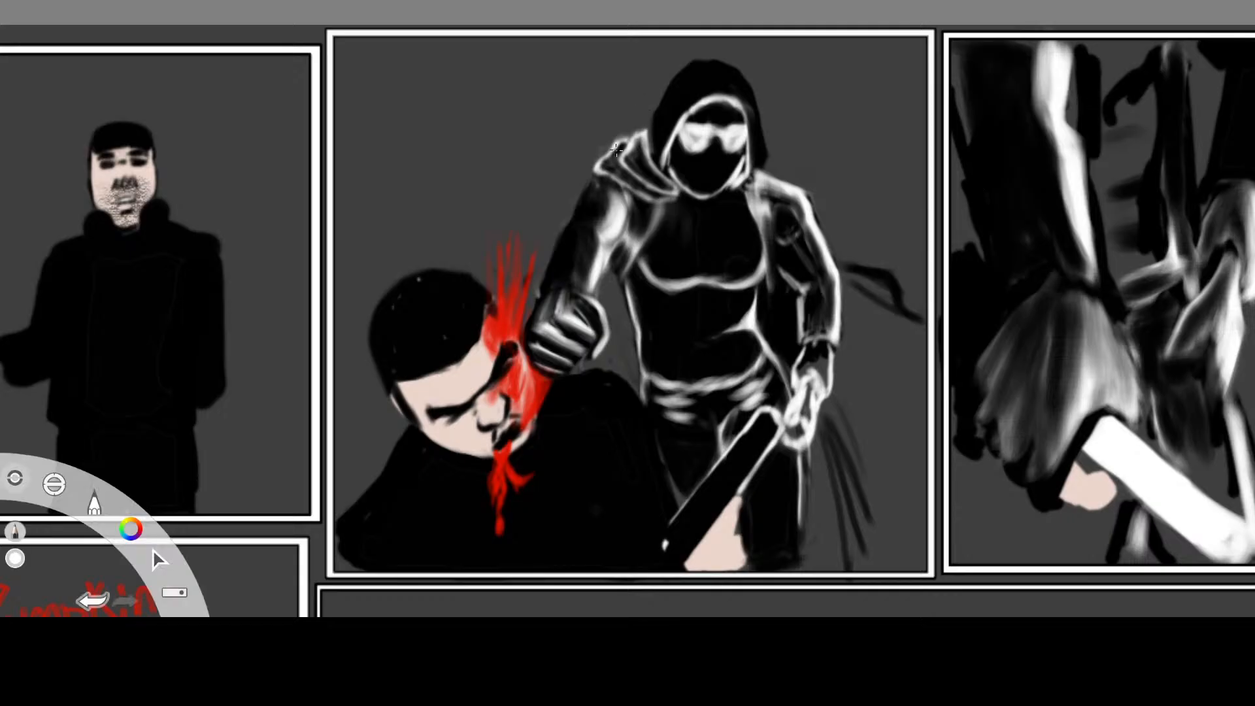
Extend the shoulder folds with a thin white collar line beneath the attacker's masked chin
key(Tab)
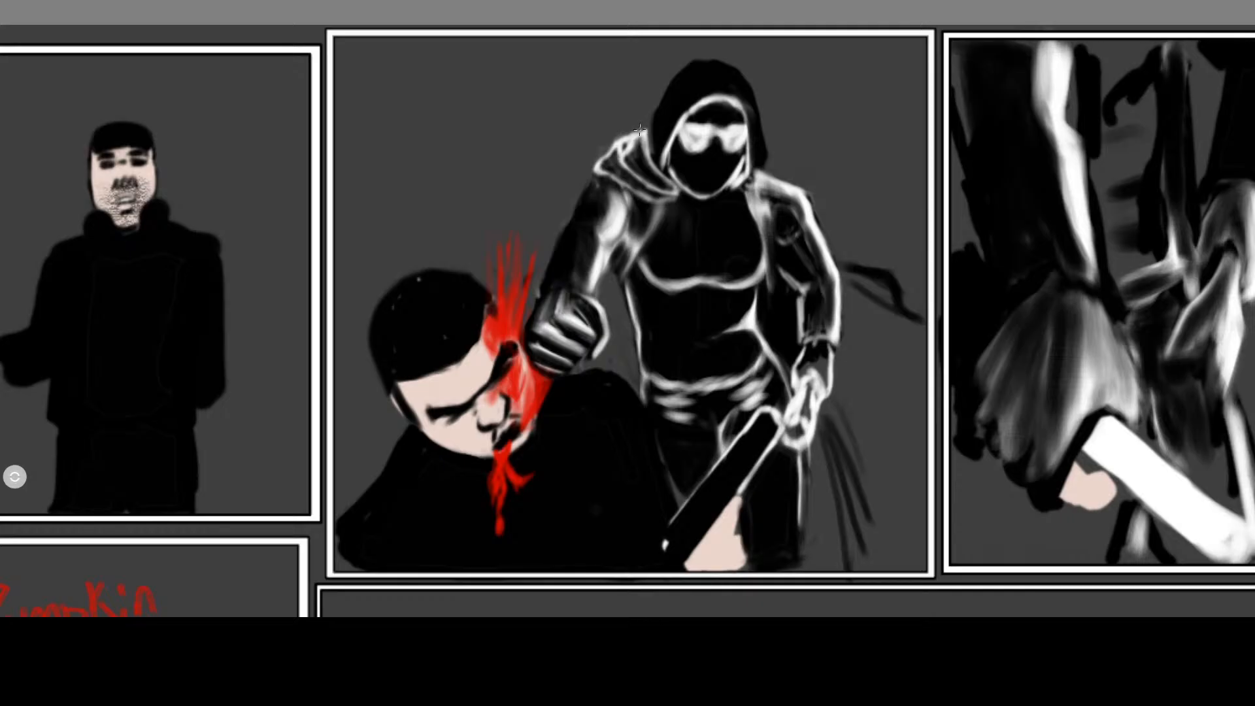
key(Tab)
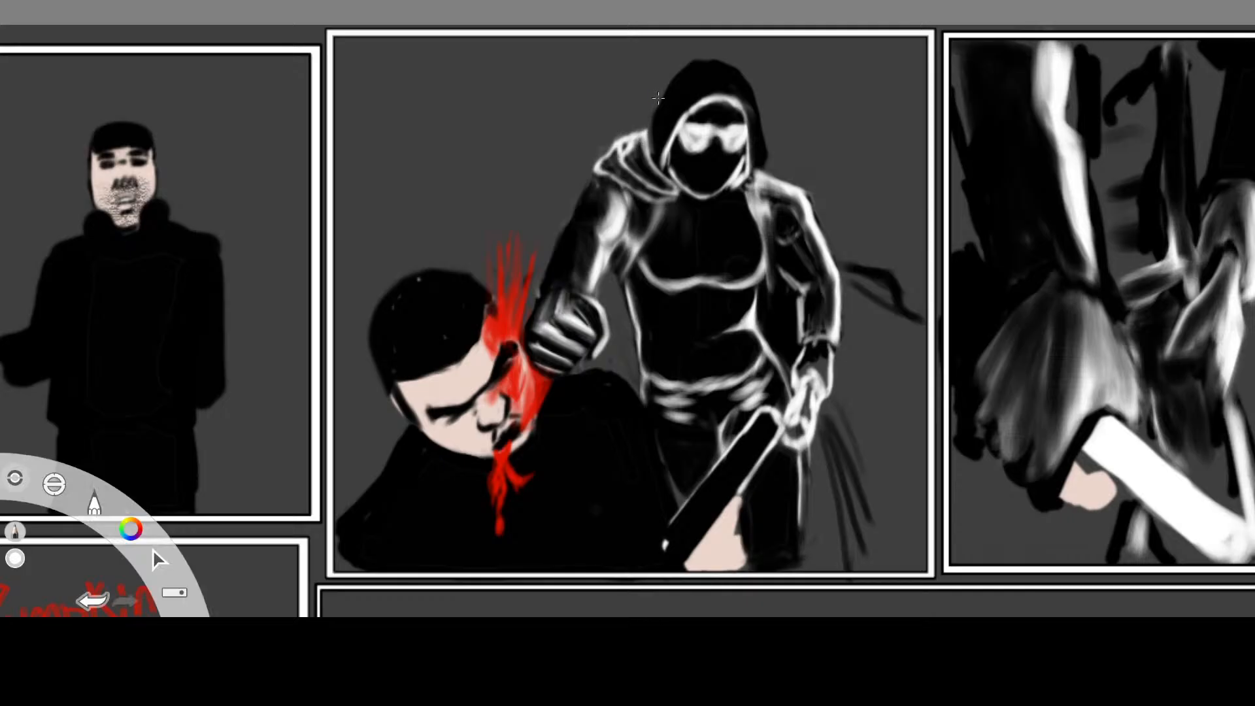
key(Tab)
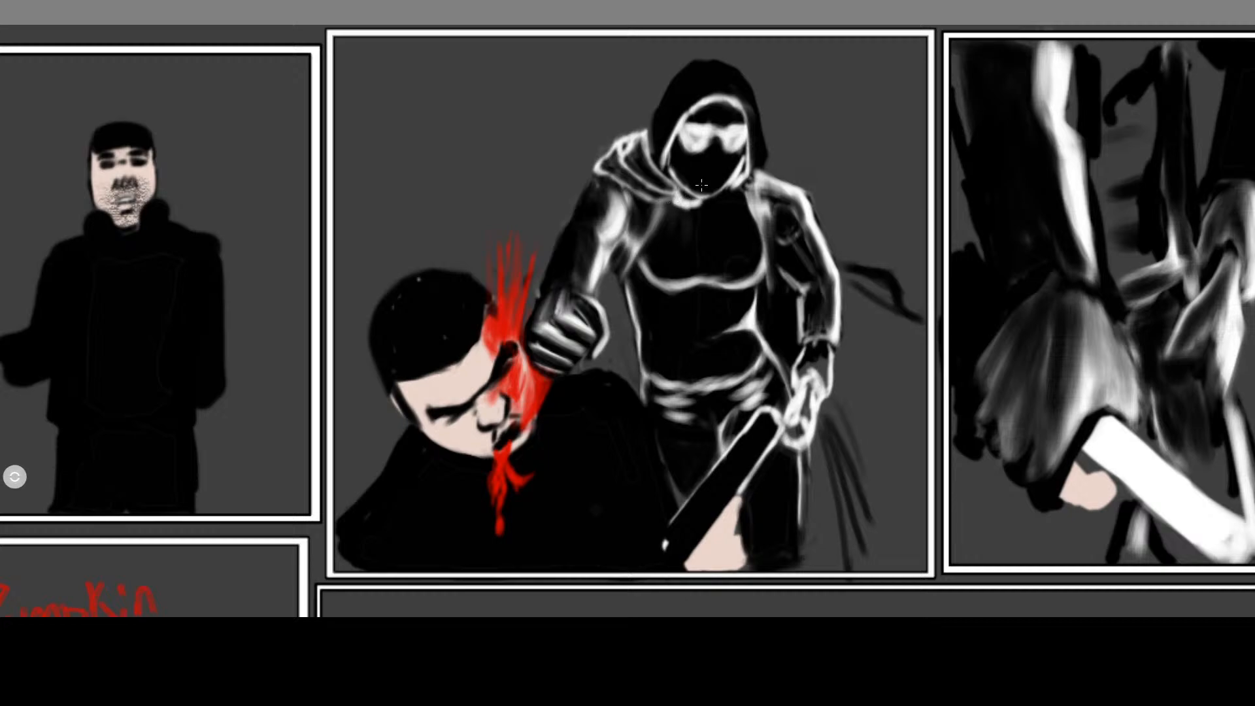
key(Tab)
key(Tab)
key(Tab)
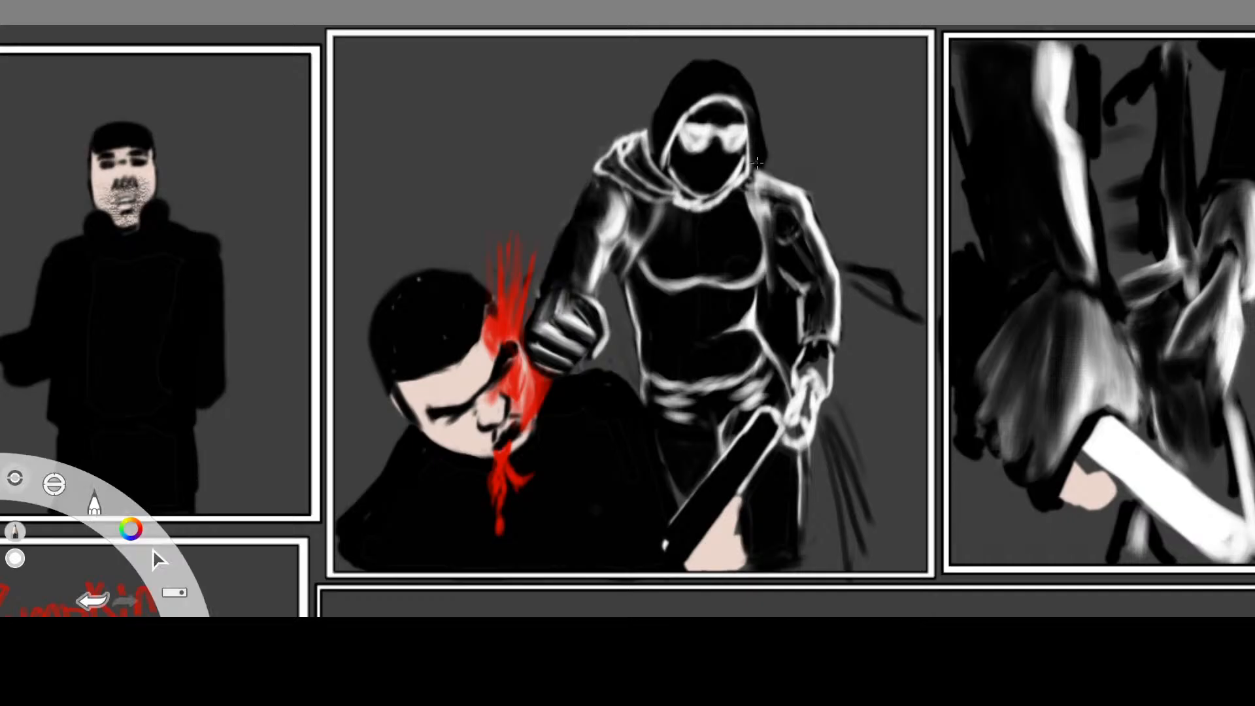
Thin the white collar and chin lines around the mask's lower edge with black
click(1089, 88)
key(Tab)
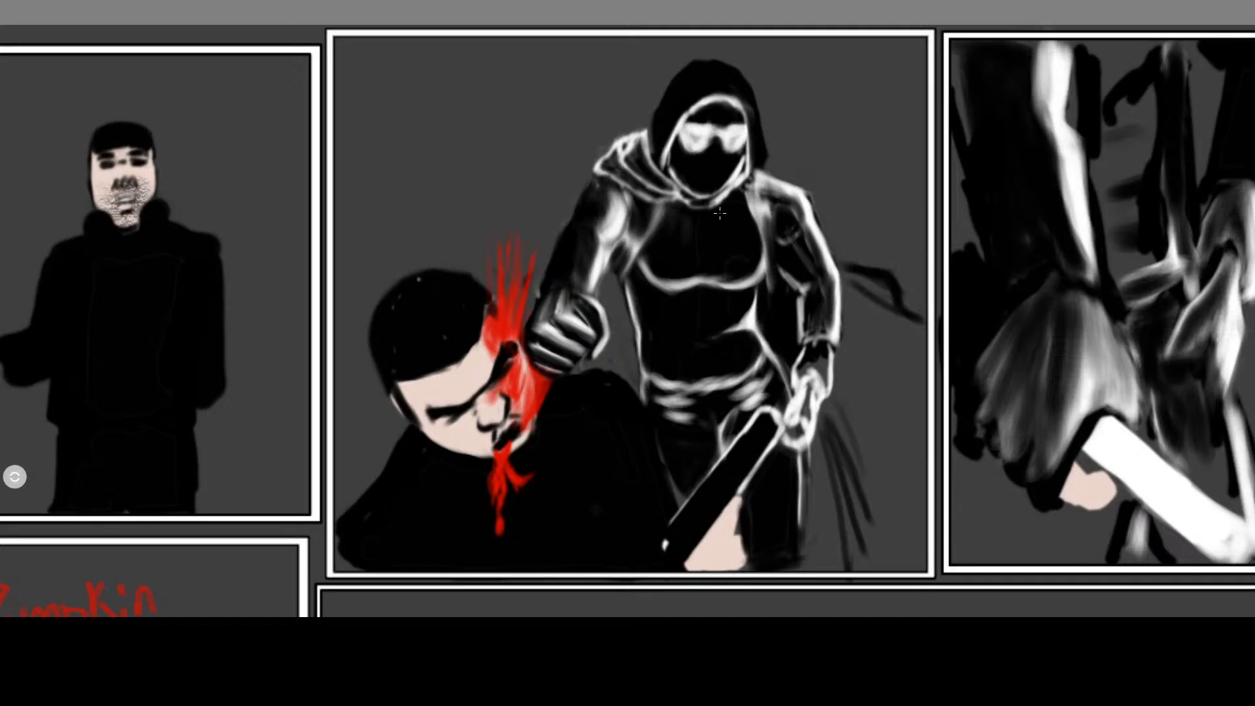
drag(750, 174, 737, 182)
key(Tab)
key(Tab)
key(Tab)
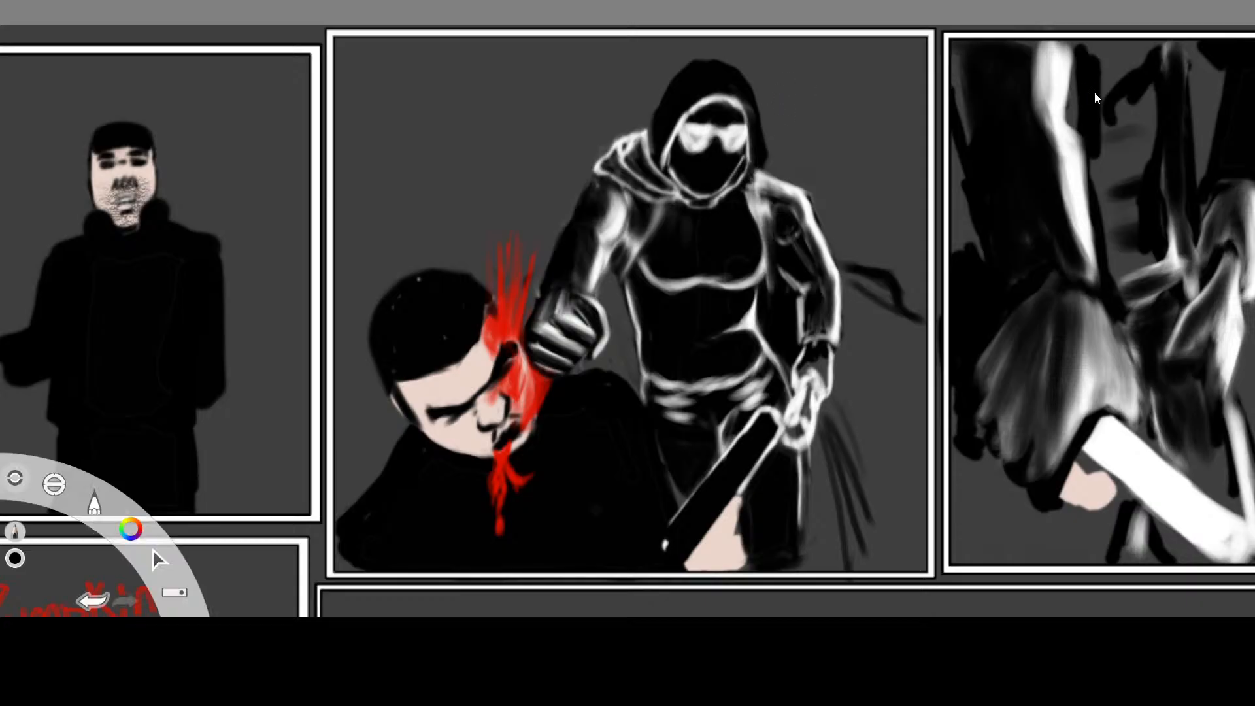
key(Tab)
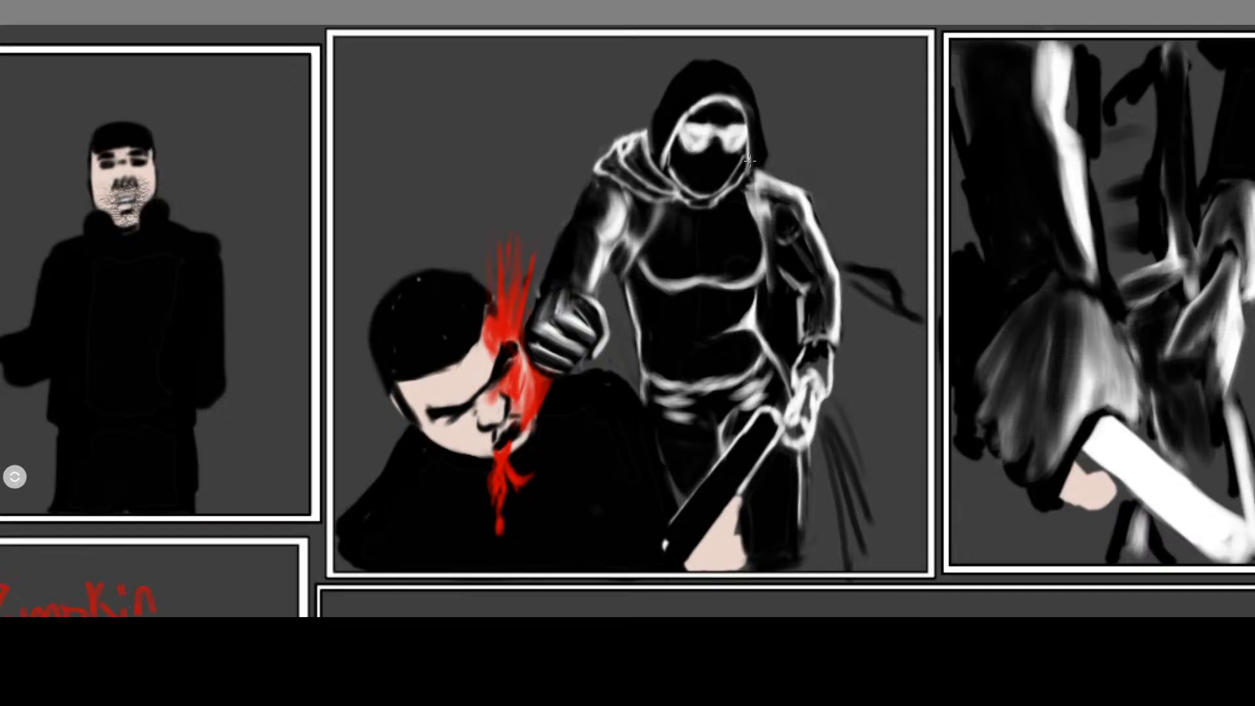
Outline the attacker's hood in white, thin the line from inside with black, and trim its outer edge
mouse_move(751, 185)
mouse_down()
mouse_move(757, 115)
mouse_move(745, 73)
mouse_move(718, 53)
mouse_move(732, 68)
mouse_move(683, 57)
mouse_move(652, 123)
mouse_up()
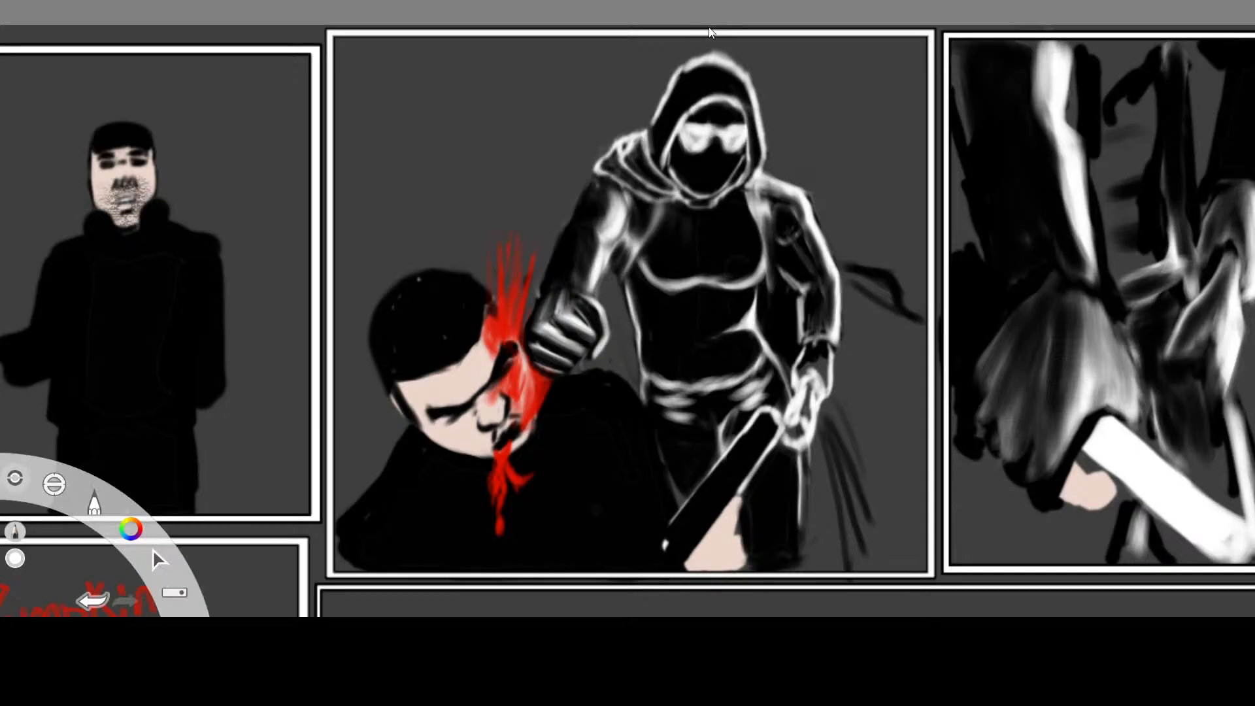
alt+click(1084, 80)
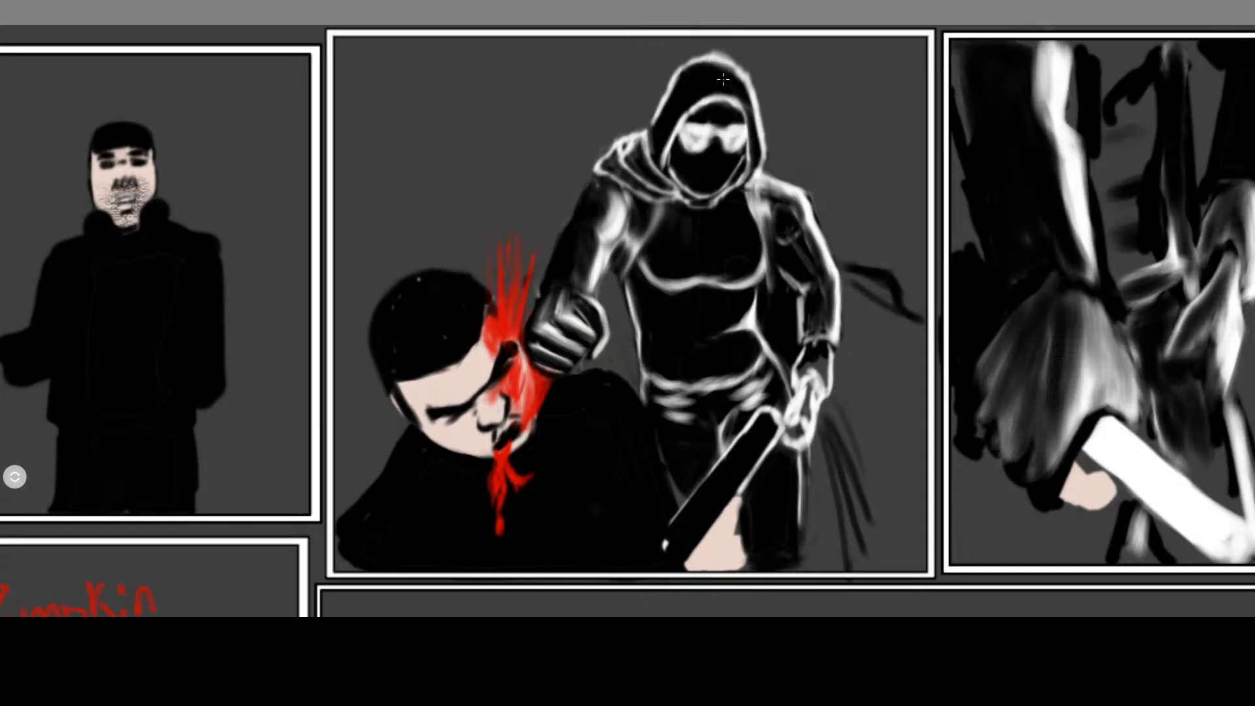
mouse_move(713, 68)
mouse_down()
mouse_move(746, 93)
mouse_move(752, 179)
mouse_up()
alt+click(760, 92)
mouse_move(758, 86)
mouse_down()
mouse_move(769, 155)
mouse_move(746, 65)
mouse_move(718, 53)
mouse_move(653, 117)
mouse_move(688, 60)
mouse_up()
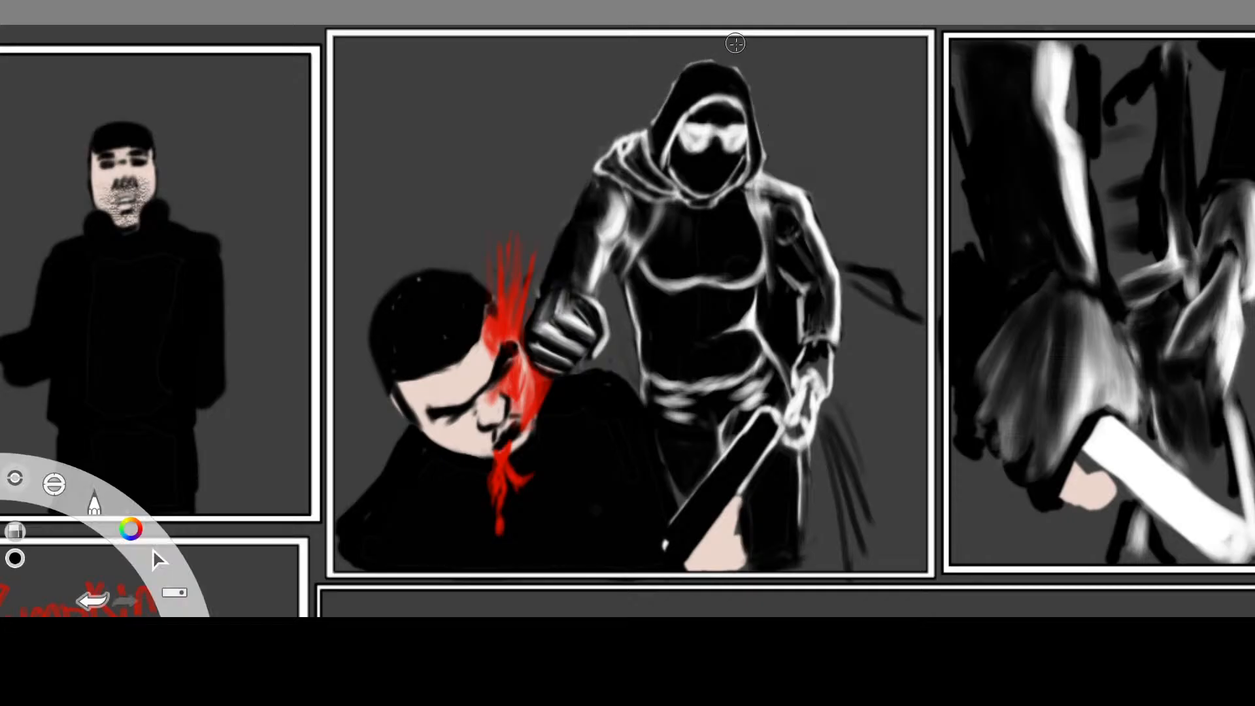
Outline the cloth trailing behind the lowered arm in white, adding curved strands toward the panel border
key(space)
drag(859, 223, 823, 206)
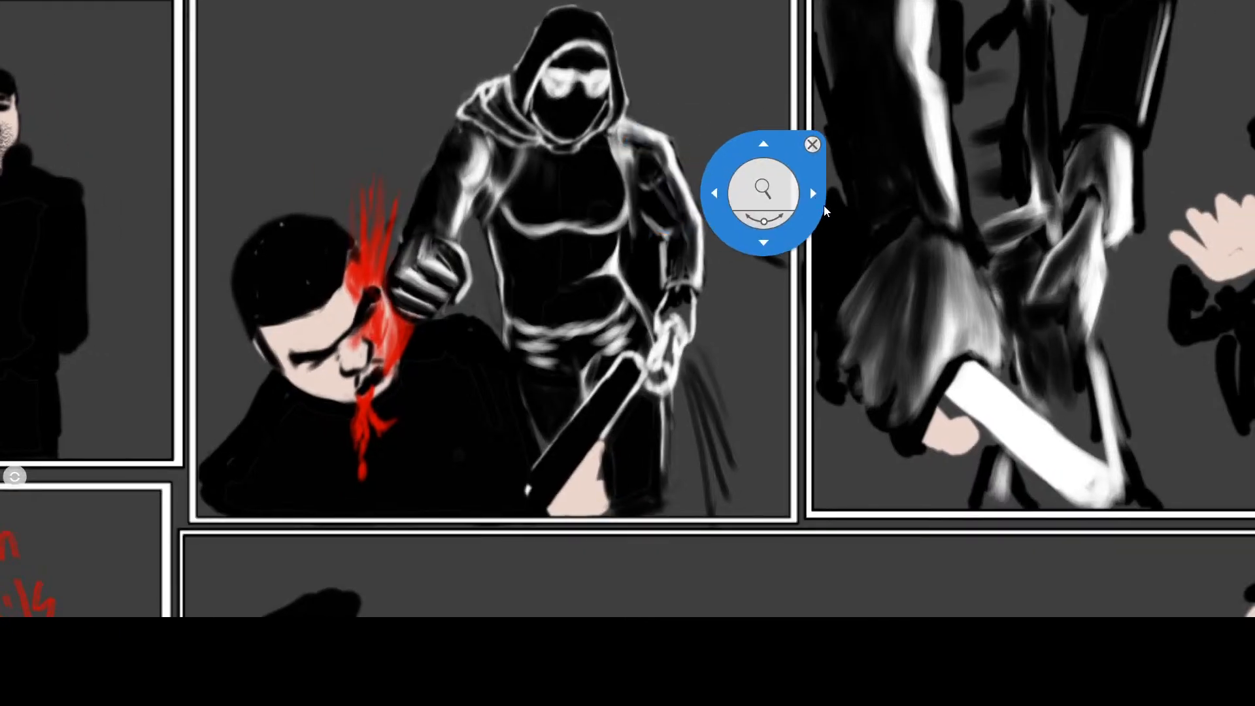
click(811, 145)
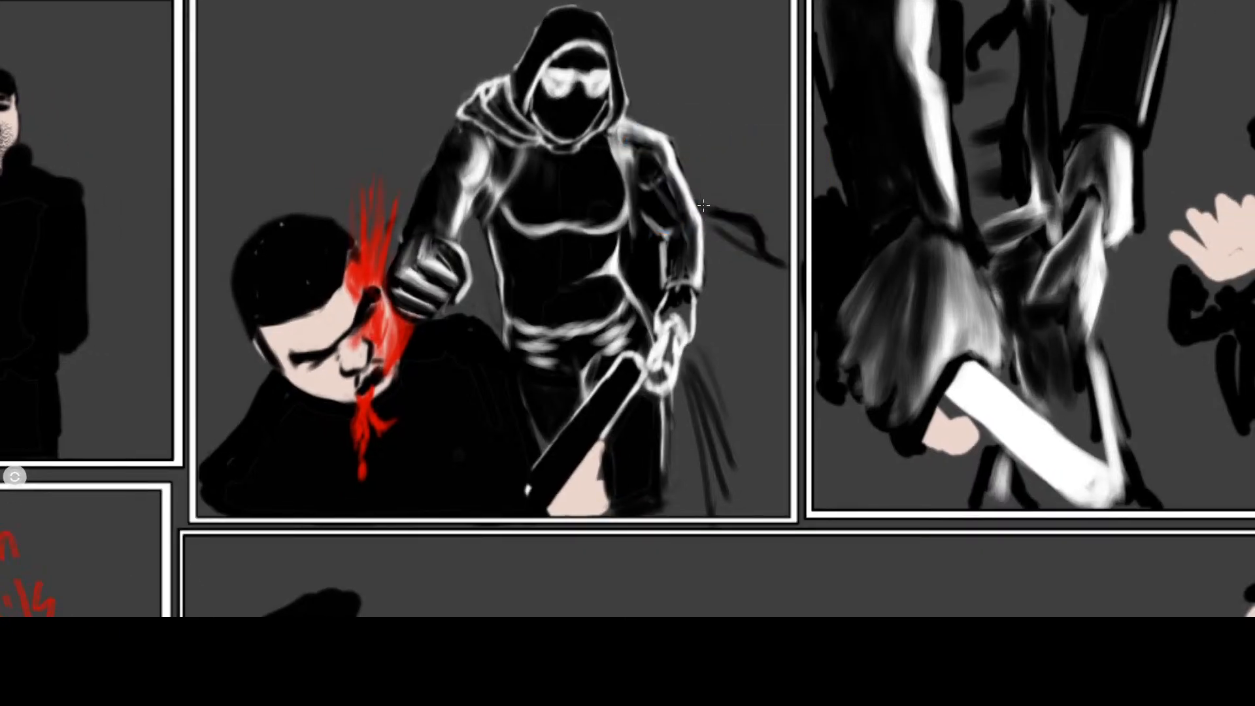
click(1110, 94)
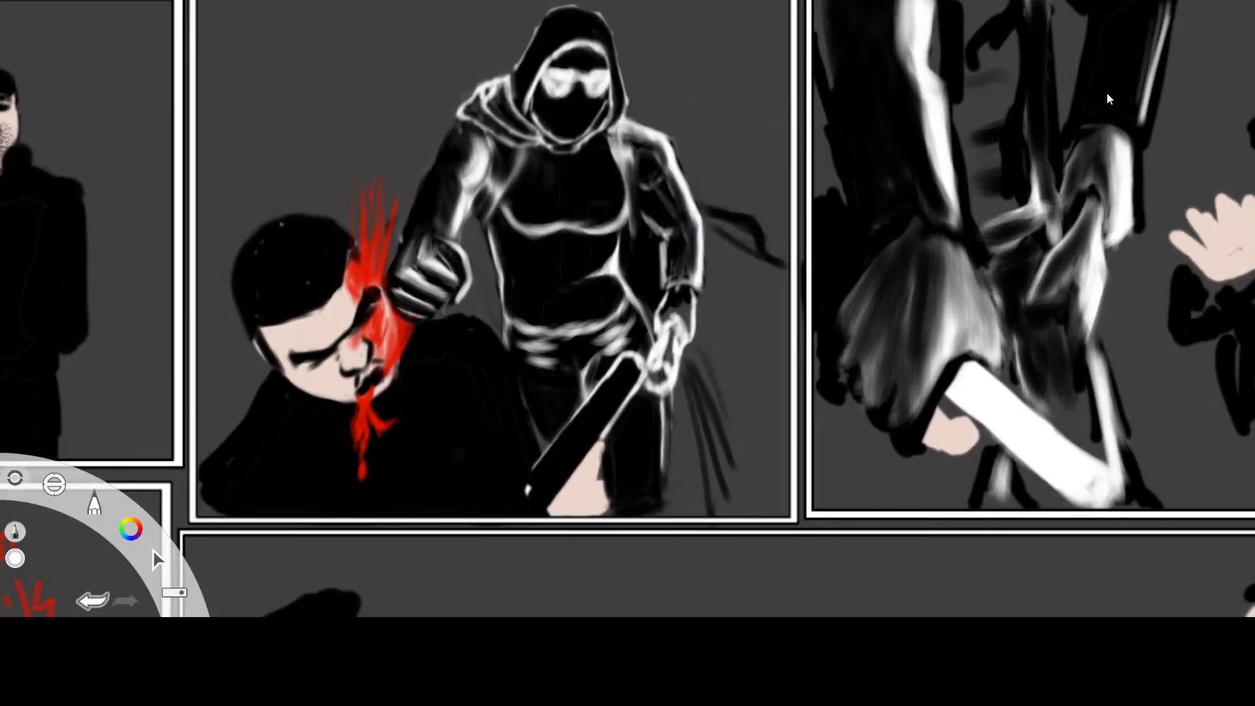
mouse_move(701, 203)
mouse_down()
mouse_move(758, 221)
mouse_move(764, 252)
mouse_move(788, 265)
mouse_move(728, 238)
mouse_move(723, 284)
mouse_move(776, 325)
mouse_move(724, 281)
mouse_up()
mouse_move(714, 325)
mouse_down()
mouse_move(774, 449)
mouse_move(730, 357)
mouse_up()
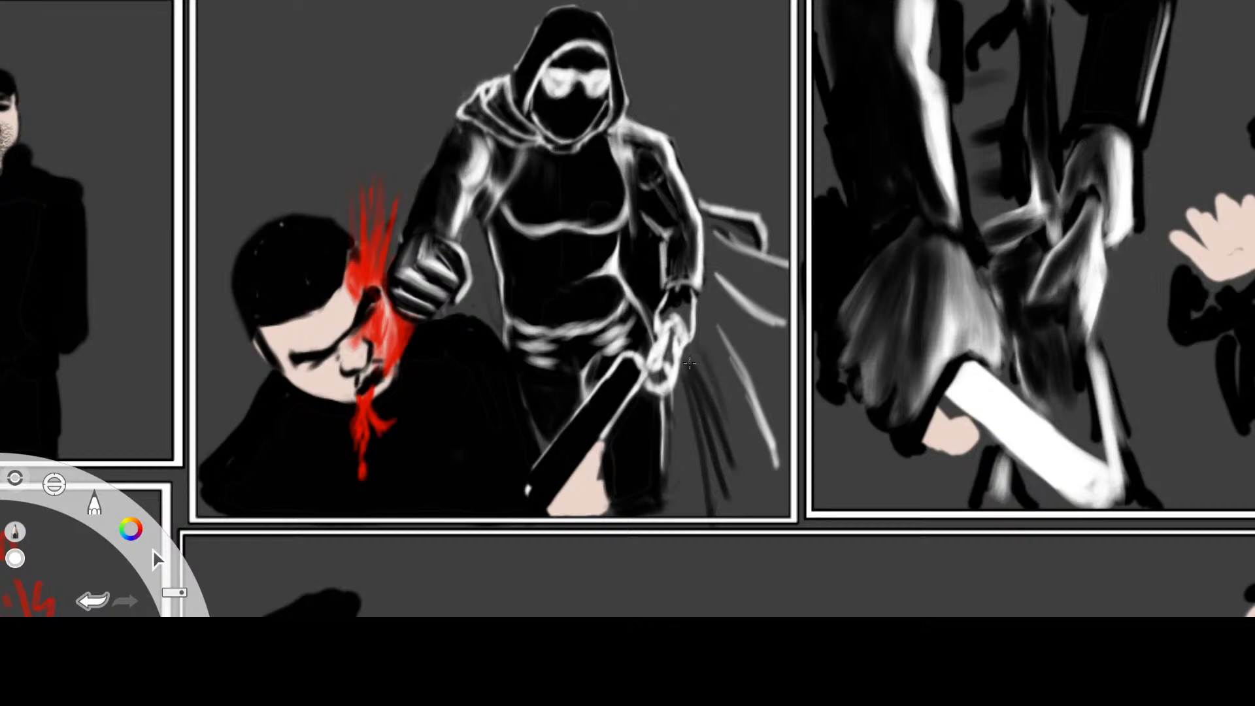
Paint the lower trailing strands beside the attacker's leg with long white strokes and thicken the outermost strand
mouse_move(684, 361)
mouse_down()
mouse_move(724, 456)
mouse_move(715, 499)
mouse_up()
drag(694, 426, 714, 498)
mouse_move(696, 426)
mouse_down()
mouse_move(714, 507)
mouse_move(684, 361)
mouse_up()
drag(683, 360, 704, 515)
drag(704, 515, 699, 392)
mouse_move(157, 559)
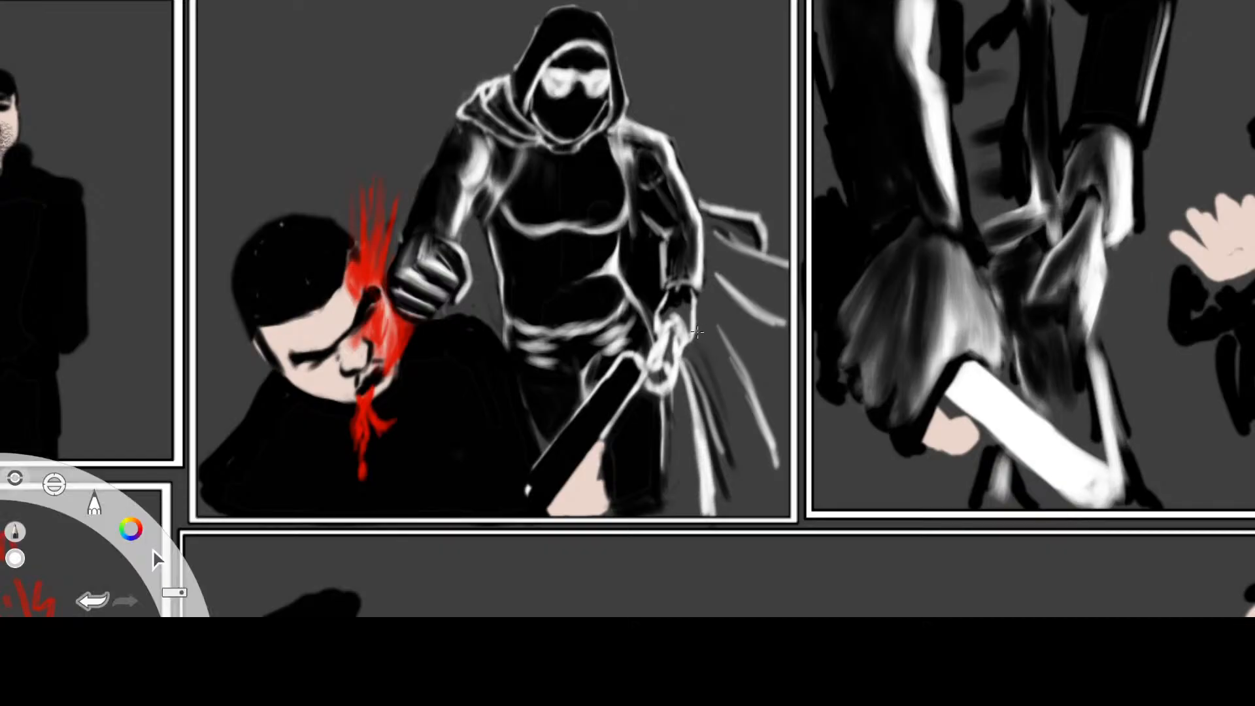
drag(730, 344, 770, 410)
mouse_move(769, 411)
mouse_down()
mouse_move(729, 343)
mouse_move(781, 436)
mouse_up()
mouse_move(781, 437)
mouse_down()
mouse_move(726, 340)
mouse_move(784, 447)
mouse_up()
mouse_move(784, 447)
mouse_down()
mouse_move(726, 340)
mouse_move(786, 451)
mouse_up()
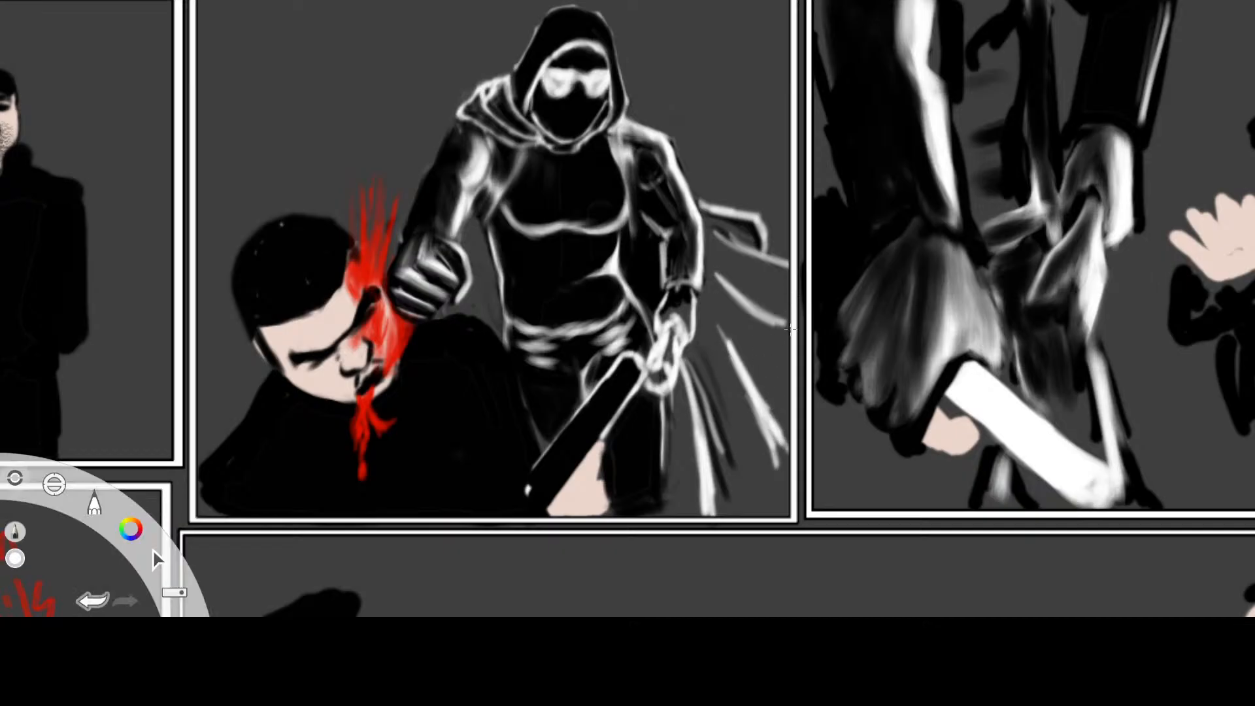
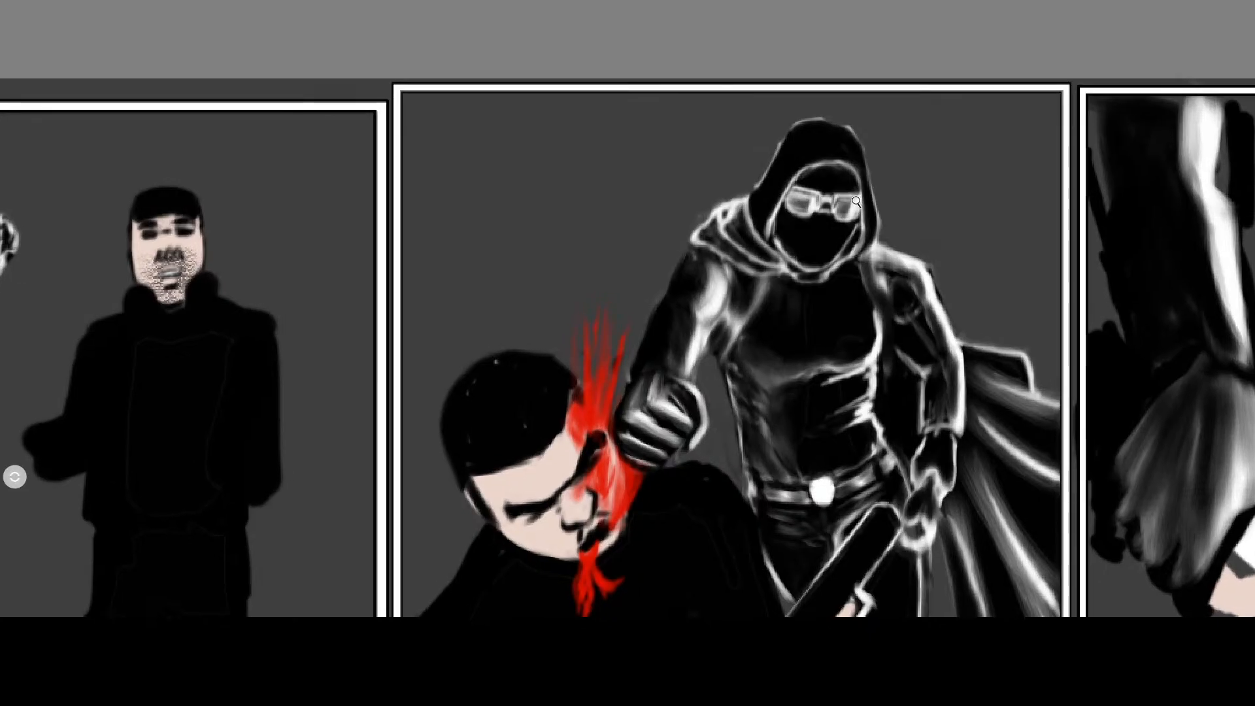
Darken the inside of the attacker's lowered arm from shoulder to wrist with black, keeping the white outer edge
drag(856, 202, 860, 202)
key(space)
drag(929, 350, 846, 278)
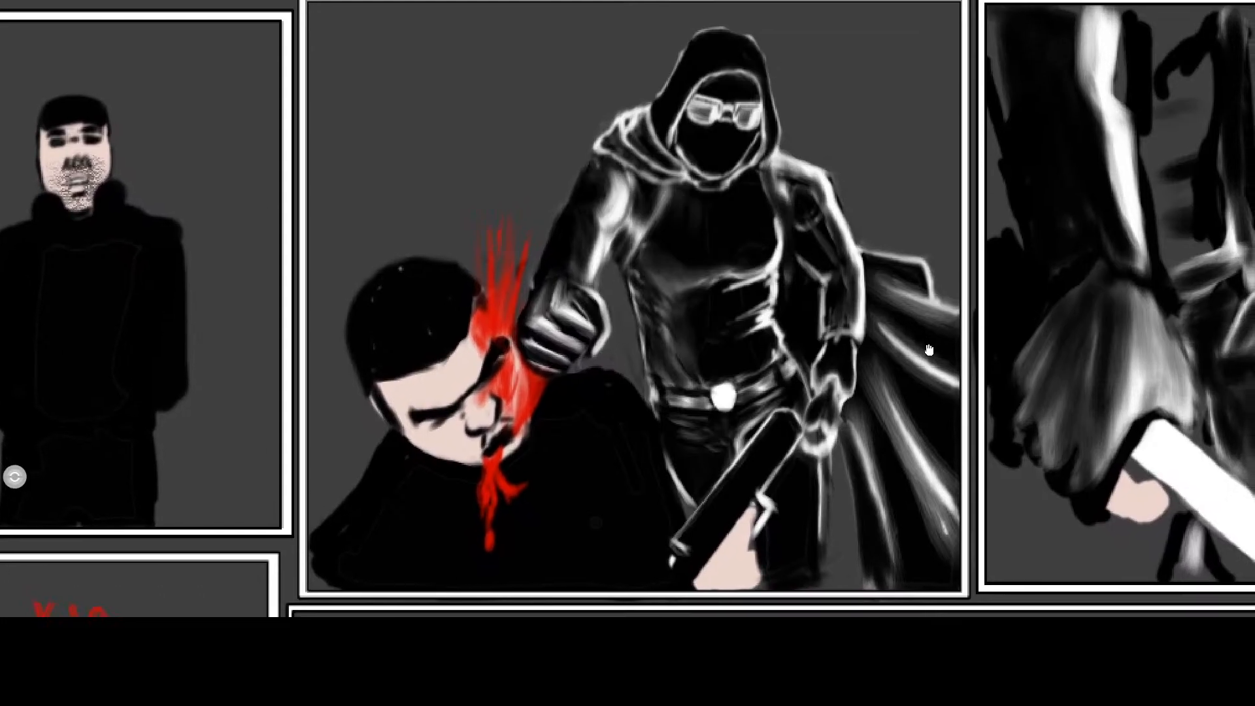
drag(928, 350, 880, 311)
drag(809, 225, 865, 195)
click(860, 175)
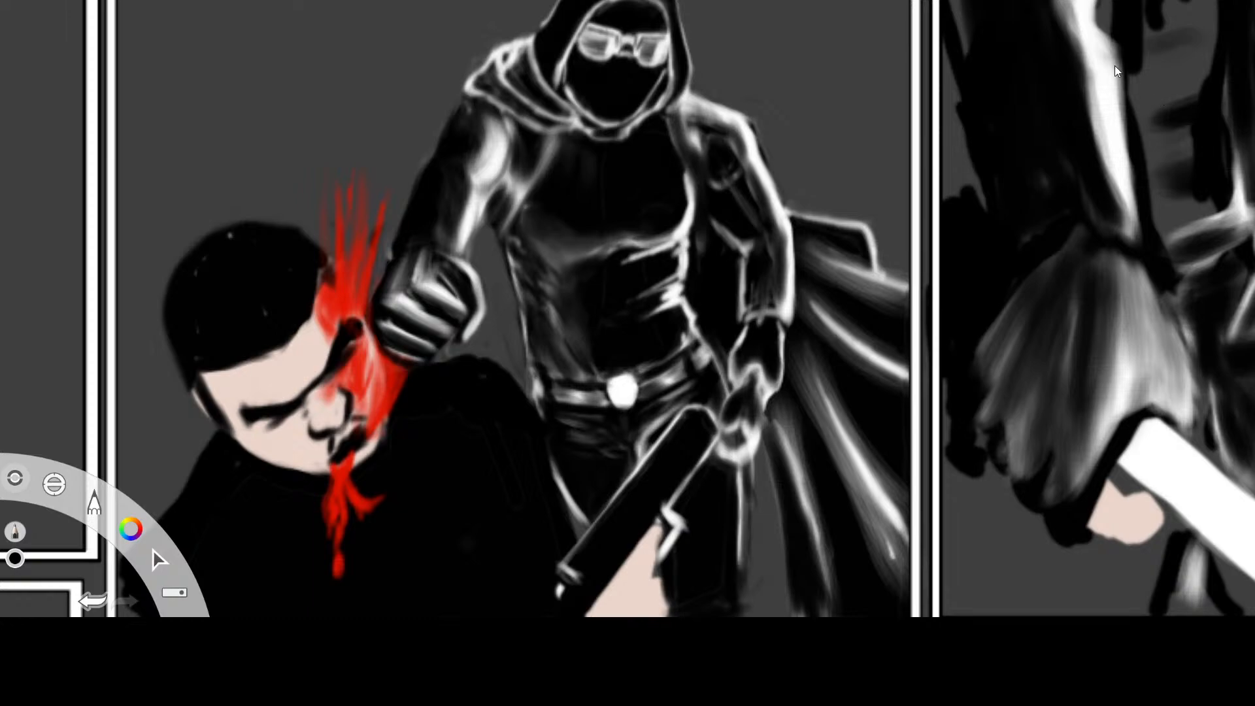
click(15, 531)
mouse_move(730, 147)
mouse_down()
mouse_move(714, 142)
mouse_move(750, 188)
mouse_move(769, 255)
mouse_move(750, 248)
mouse_move(766, 317)
mouse_up()
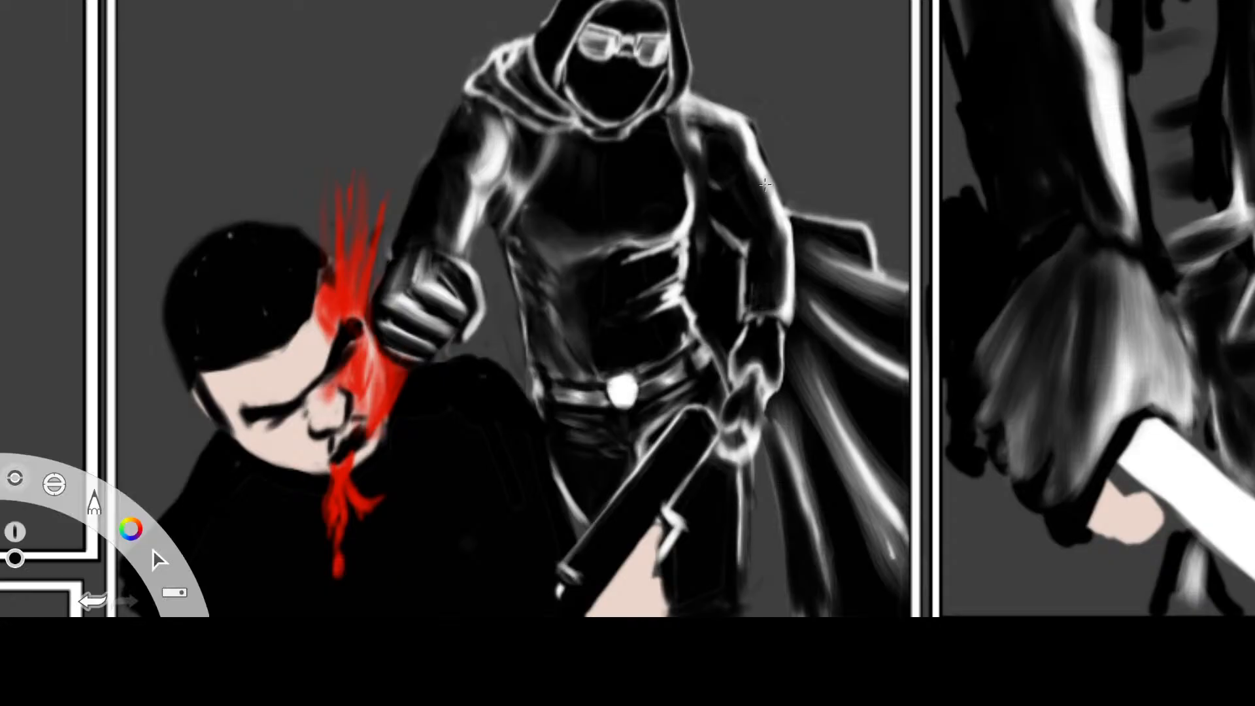
Redraw the elbow crease of the attacker's lowered arm with a white line
alt+click(1088, 104)
mouse_move(745, 233)
mouse_down()
mouse_move(755, 242)
mouse_move(739, 243)
mouse_move(766, 239)
mouse_move(762, 252)
mouse_move(762, 234)
mouse_move(726, 242)
mouse_up()
alt+click(1080, 72)
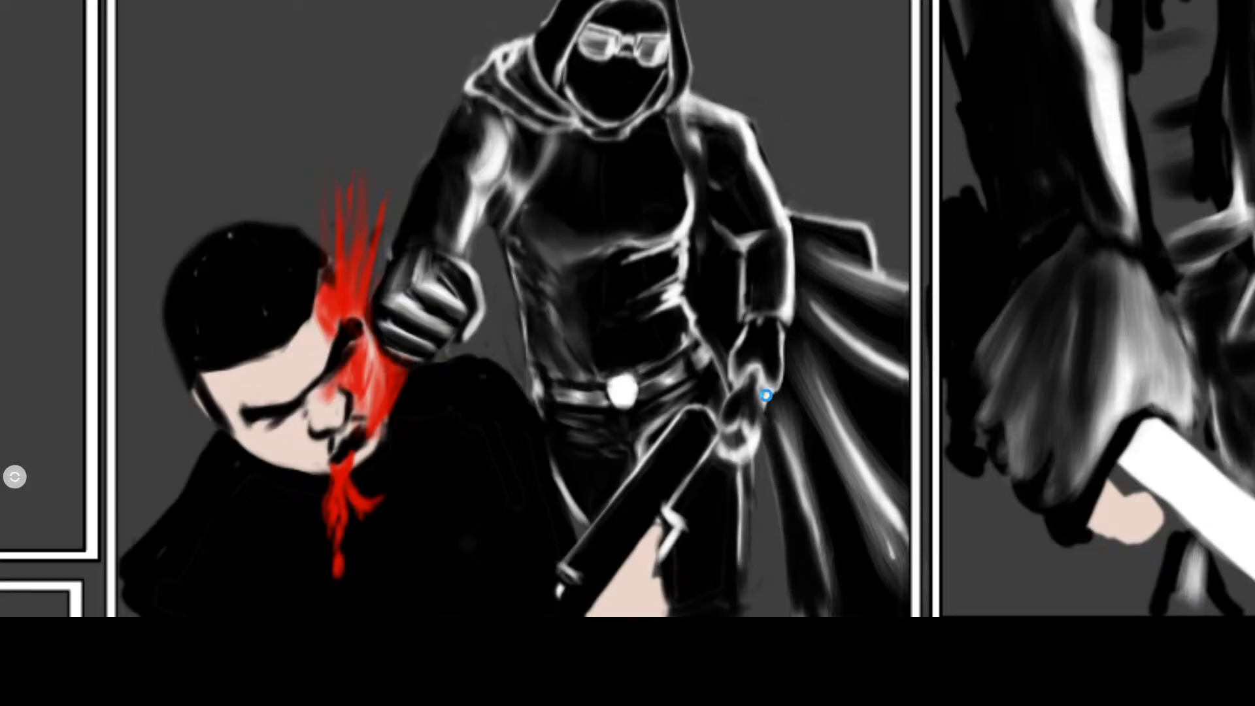
Redraw the lowered gloved hand with white finger outlines and fill between them with black
key(s)
alt+click(1112, 98)
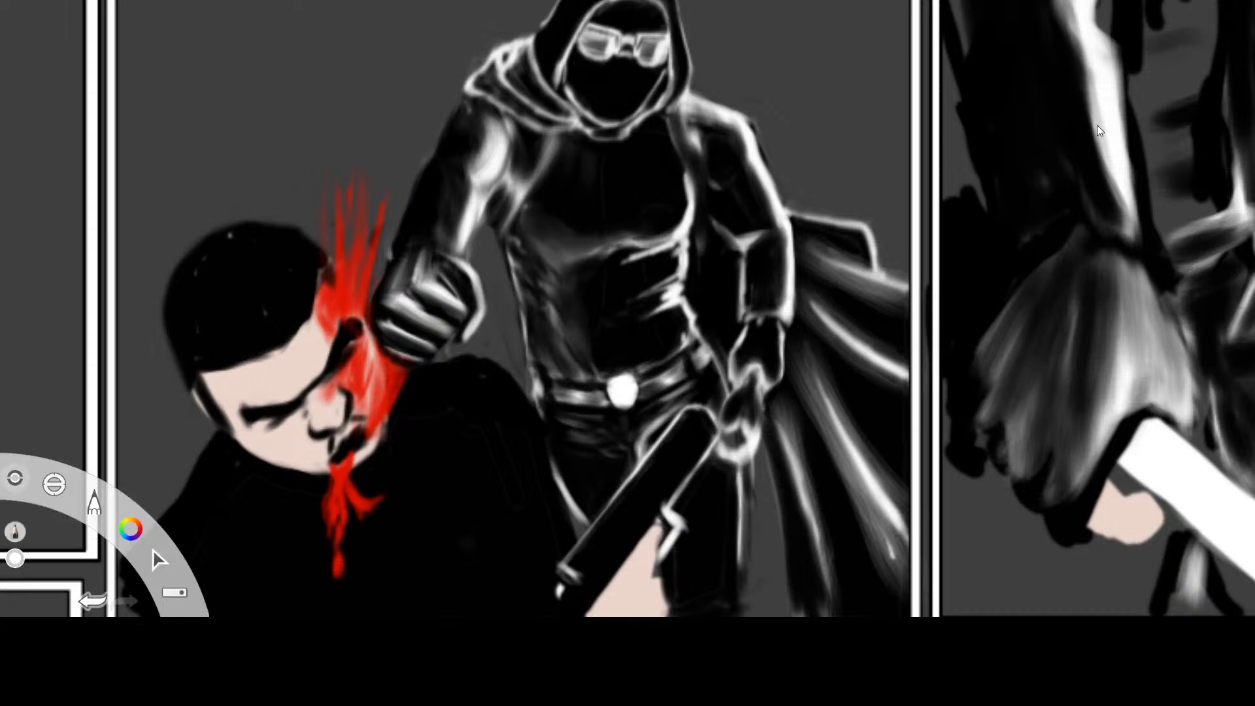
drag(761, 385, 759, 447)
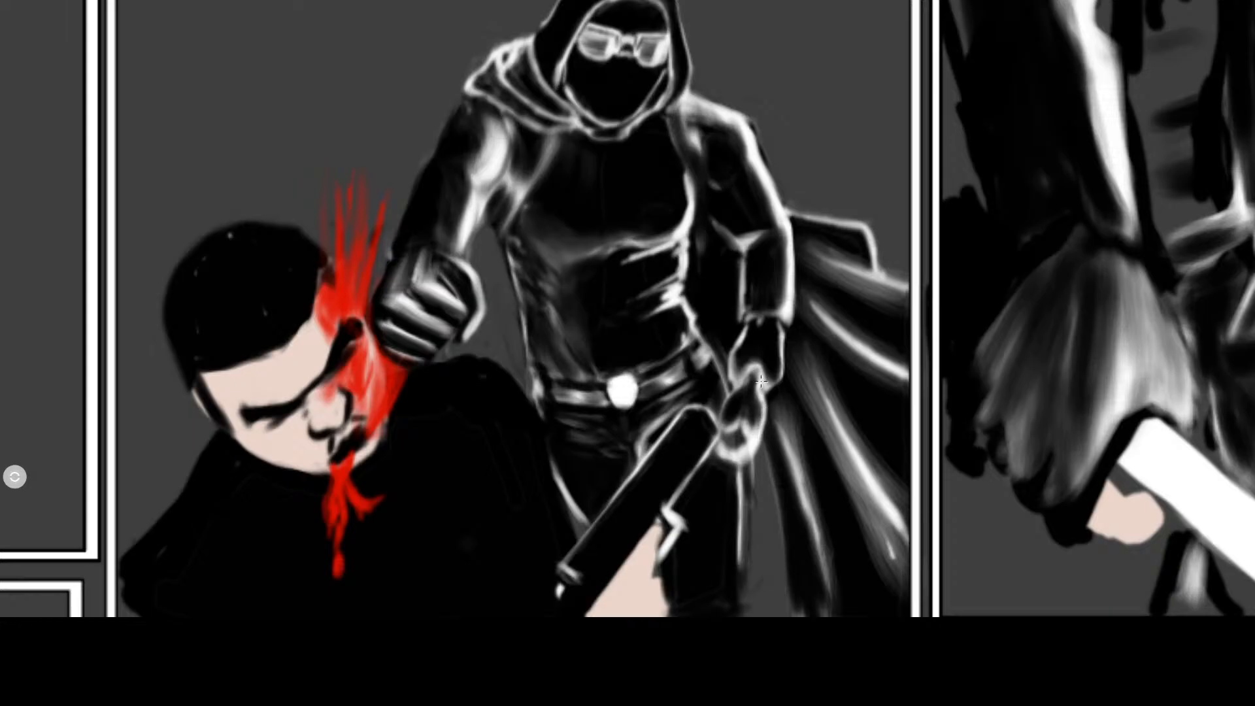
mouse_move(726, 399)
mouse_down()
mouse_move(727, 422)
mouse_move(752, 410)
mouse_move(755, 425)
mouse_up()
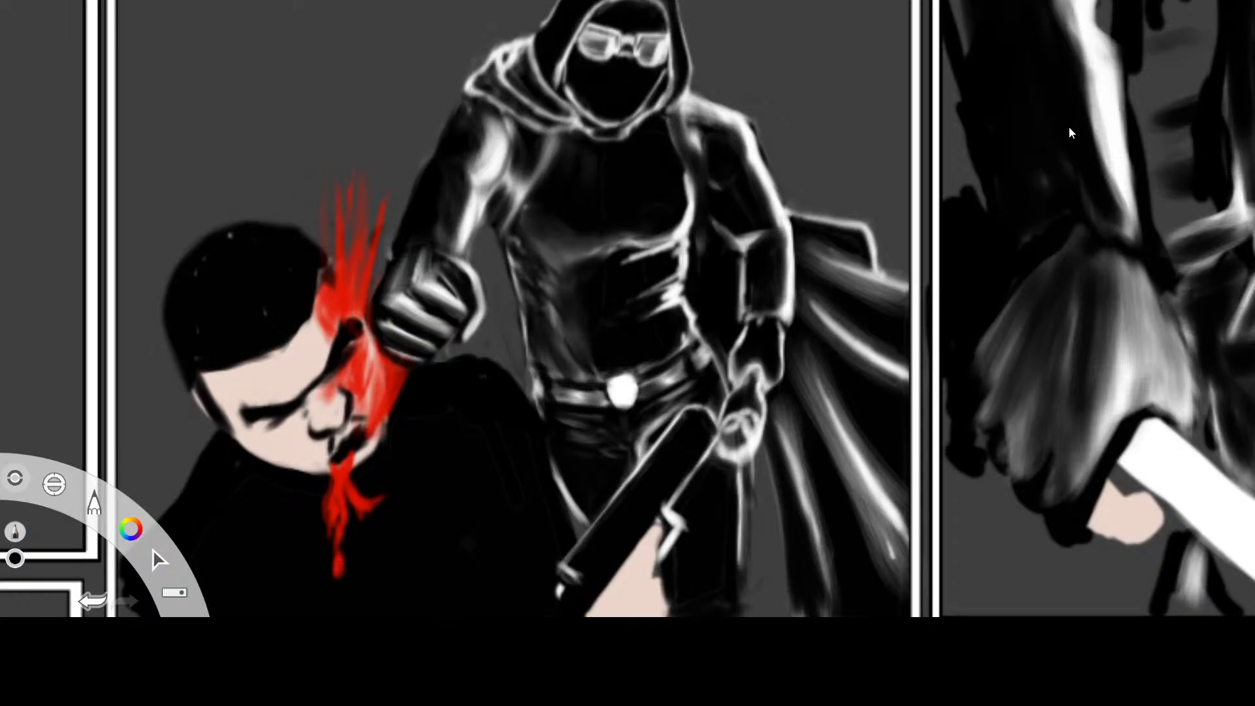
mouse_move(749, 434)
mouse_down()
mouse_move(739, 423)
mouse_move(758, 424)
mouse_move(748, 434)
mouse_move(735, 418)
mouse_move(729, 431)
mouse_move(755, 432)
mouse_move(731, 451)
mouse_move(753, 439)
mouse_up()
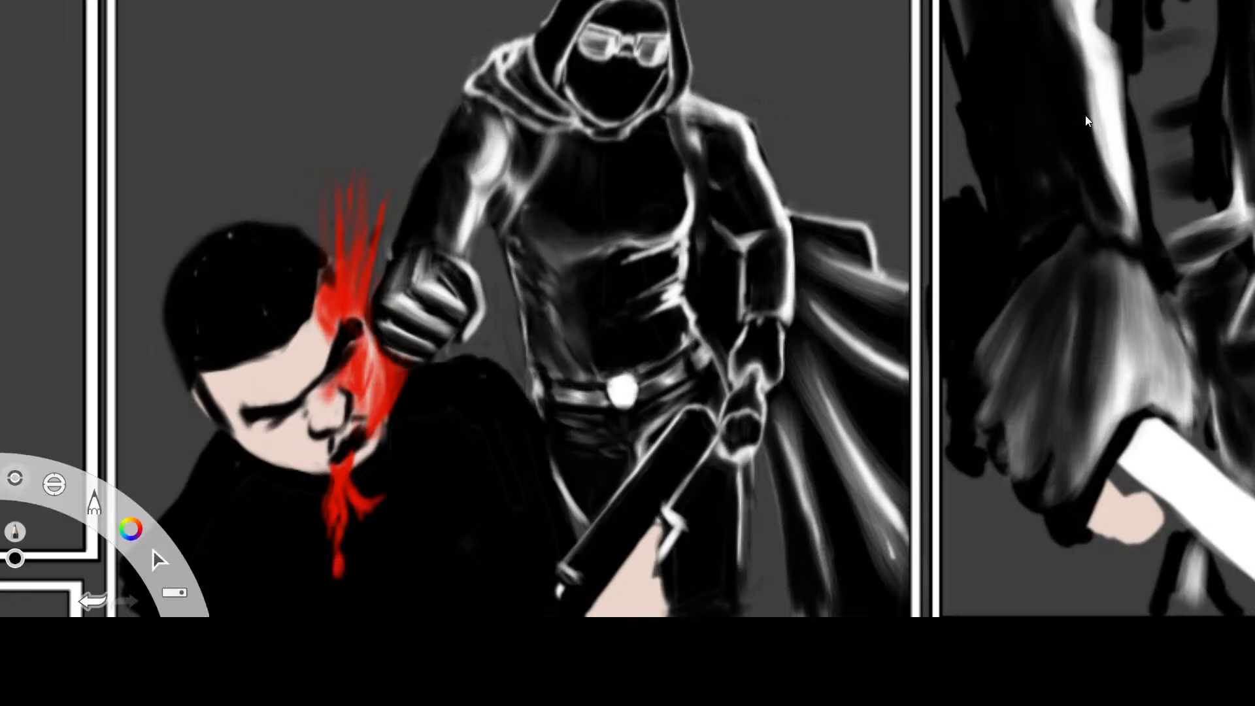
Erase the stray white around the underside of the gloved hand and trim the leg's outer edge below it
drag(726, 451, 733, 466)
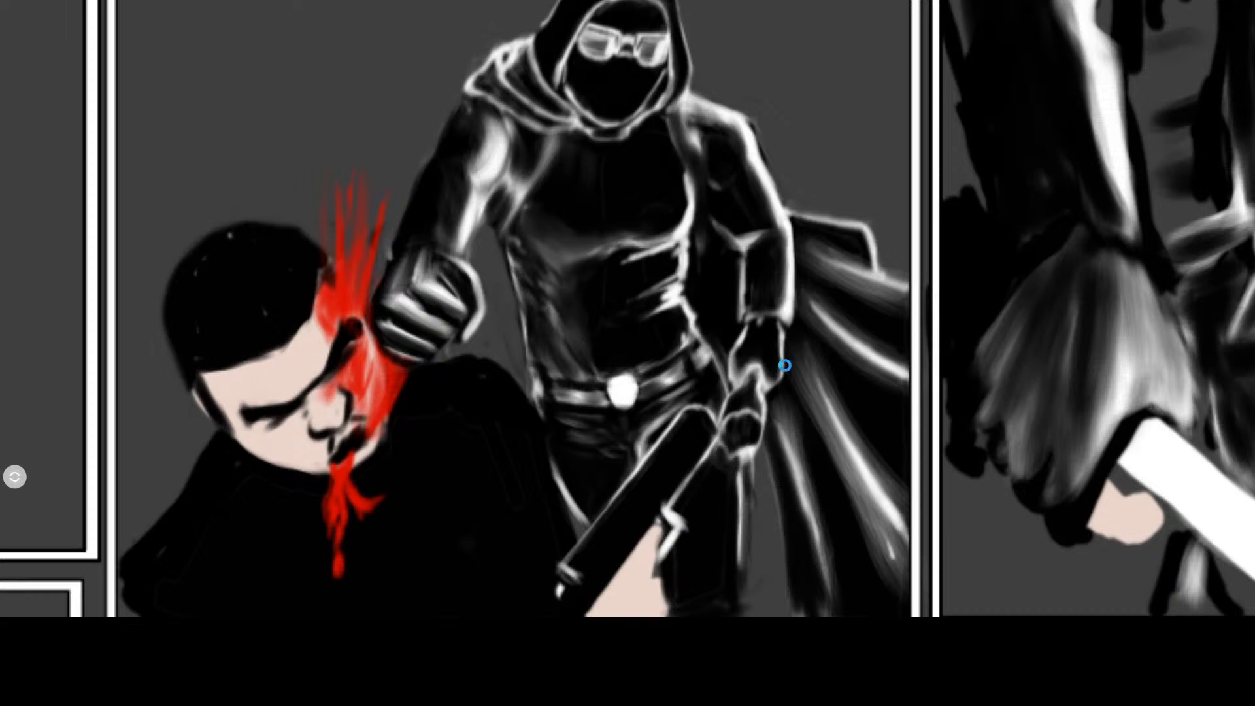
click(1011, 135)
mouse_move(762, 451)
mouse_down()
mouse_move(748, 452)
mouse_move(759, 453)
mouse_move(751, 482)
mouse_up()
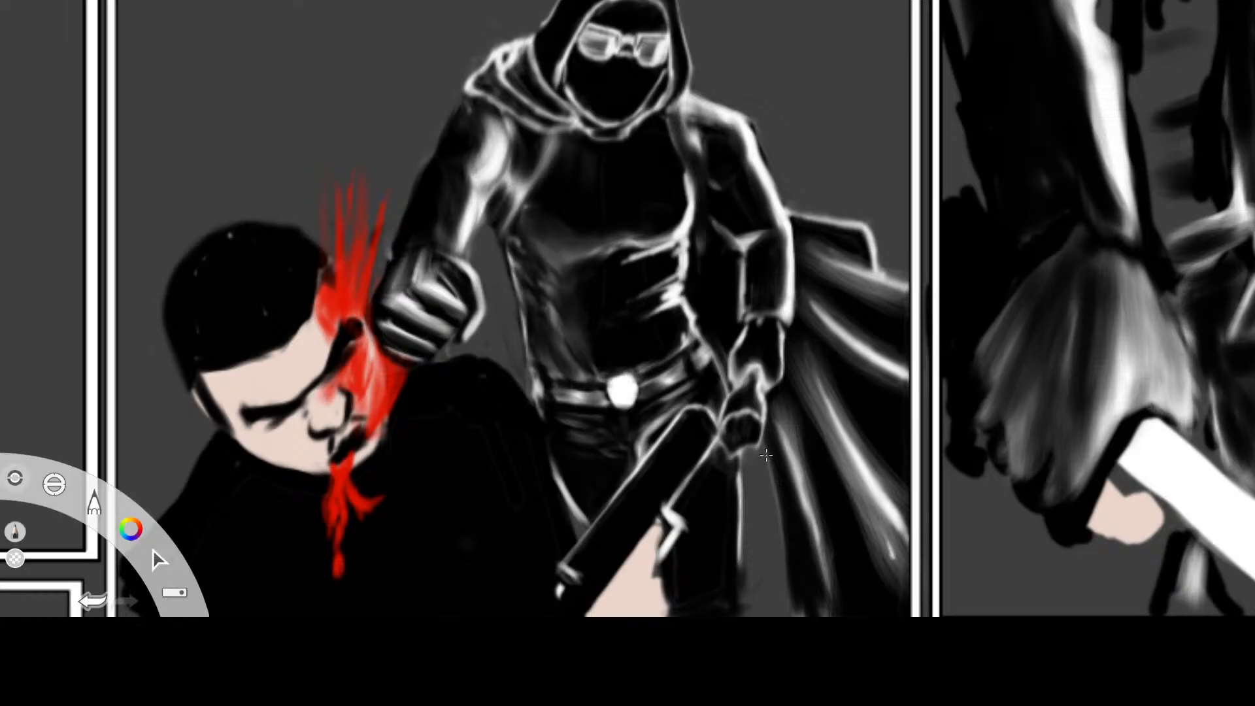
drag(739, 461, 741, 528)
Trim the white edge of the attacker's thigh and rework the outline at the weapon's upper end
key(space)
drag(727, 405, 778, 458)
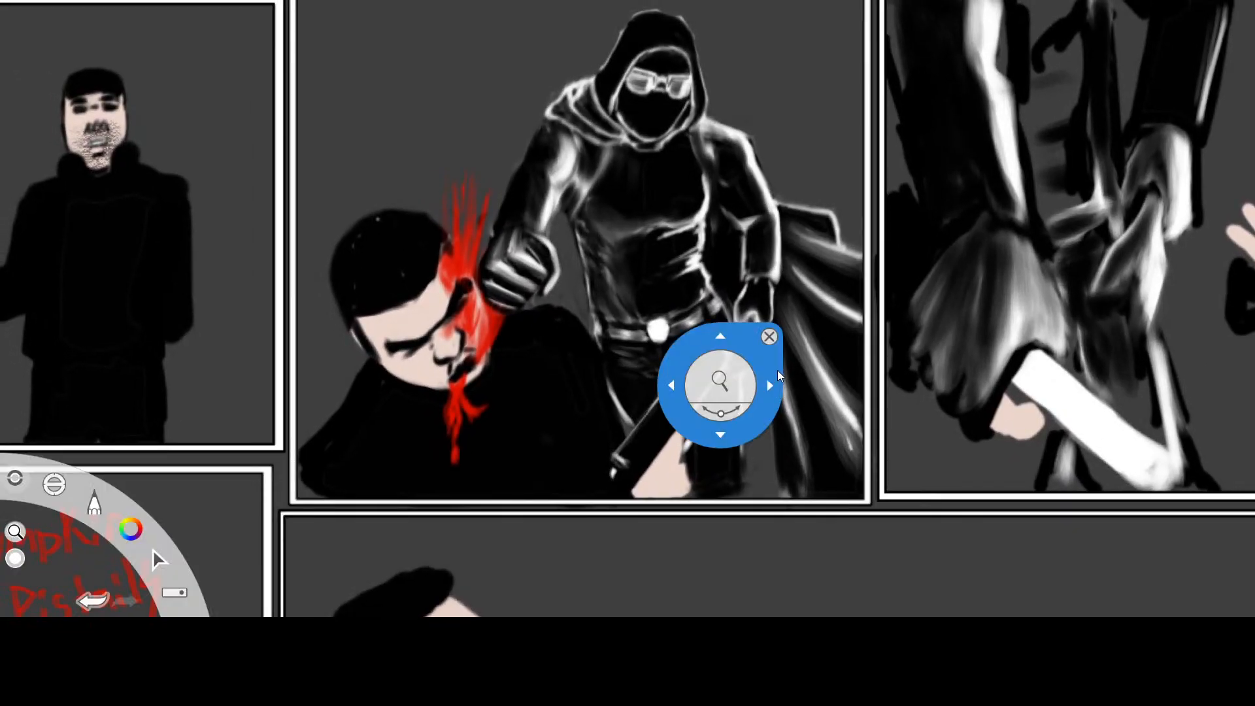
drag(749, 379, 753, 358)
drag(810, 437, 812, 420)
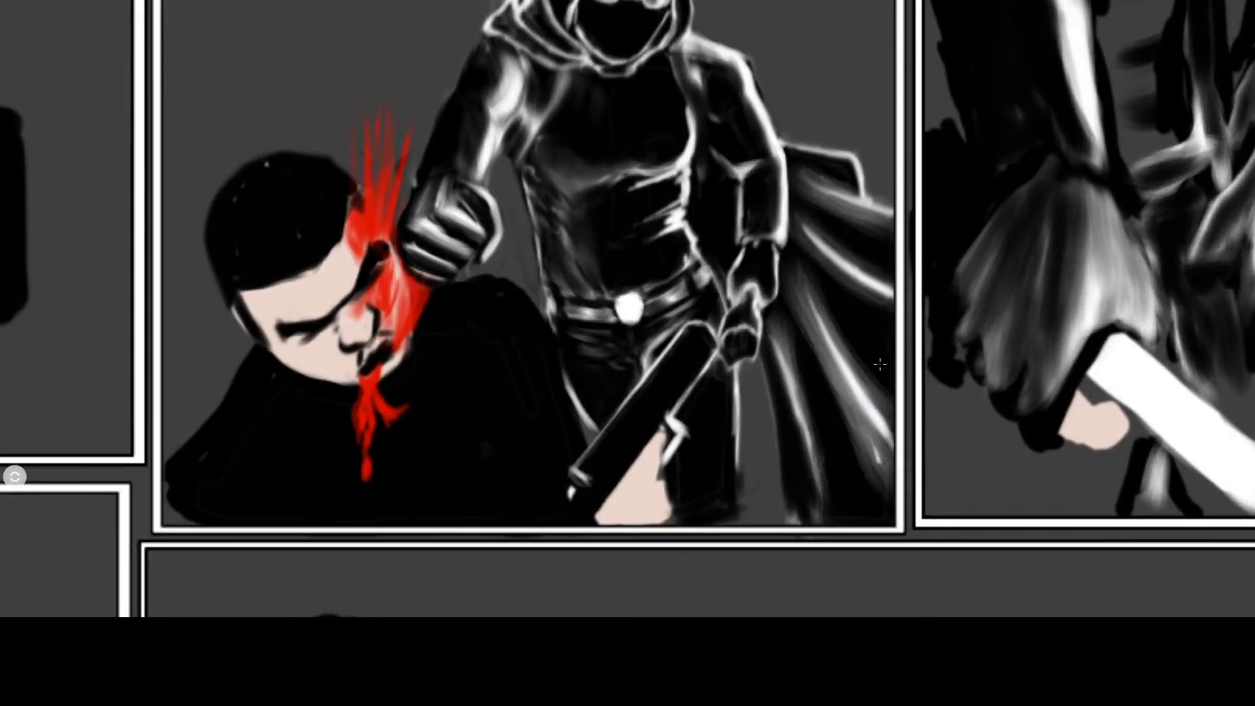
mouse_move(566, 381)
mouse_down()
mouse_move(586, 420)
mouse_move(569, 390)
mouse_up()
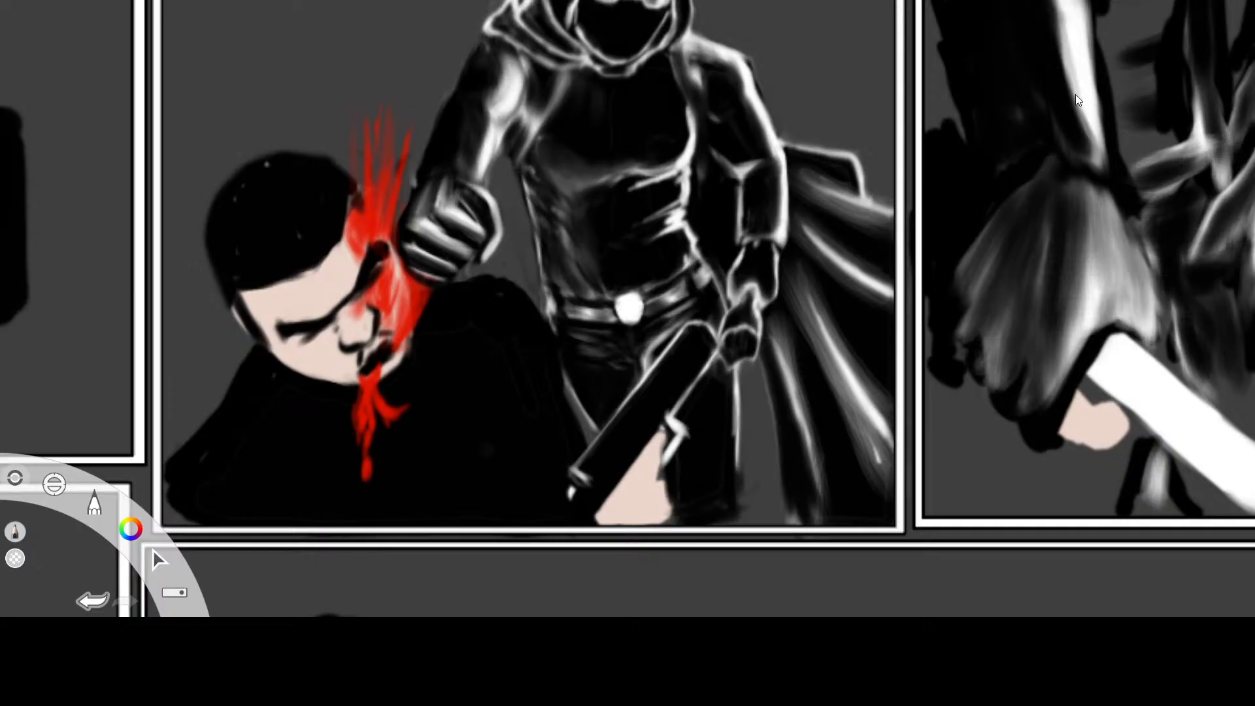
drag(703, 347, 686, 340)
key(ctrl+z)
drag(709, 336, 697, 371)
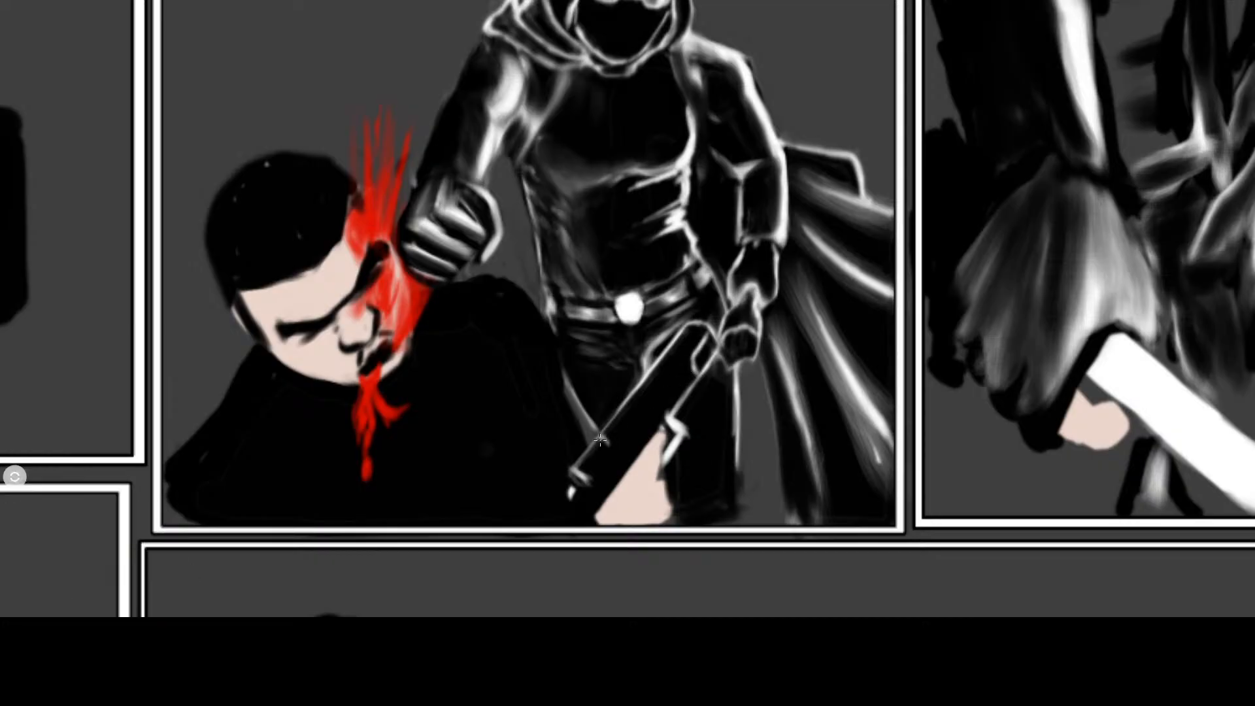
Add white contour details along the weapon's body and barrel, separating them with black
drag(610, 427, 623, 430)
drag(686, 386, 683, 371)
click(1069, 233)
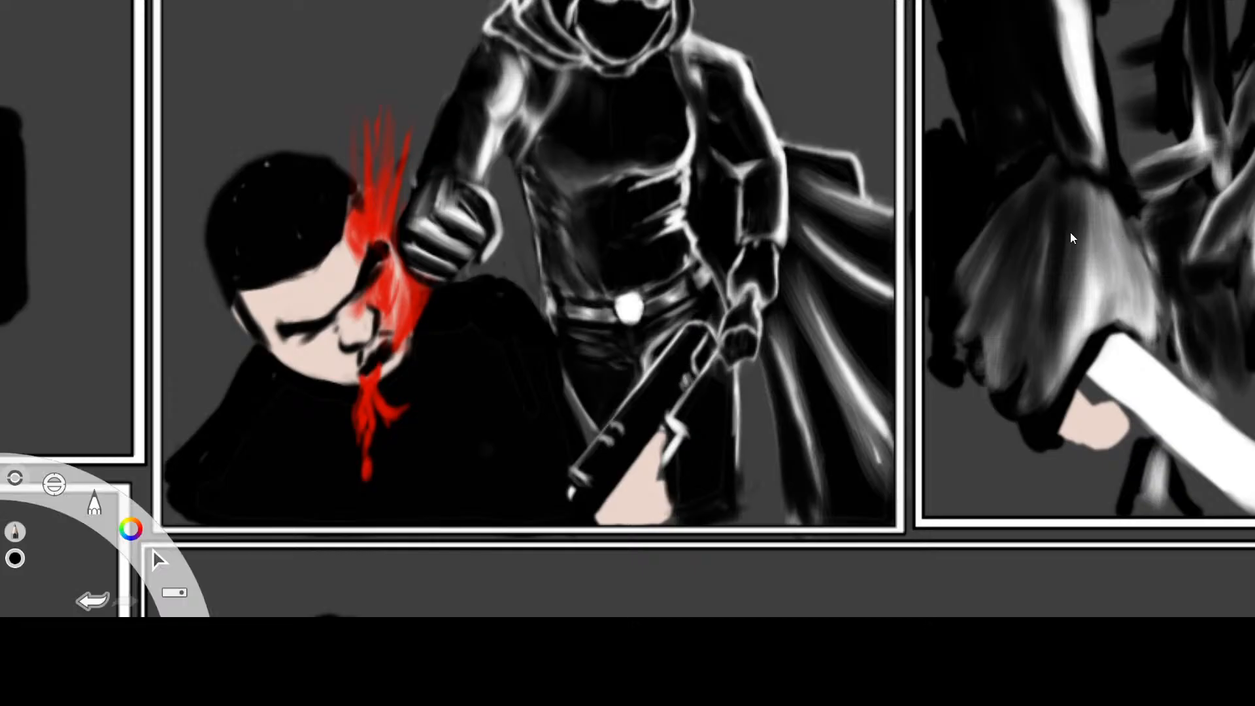
drag(680, 374, 686, 384)
click(1028, 199)
drag(603, 465, 619, 443)
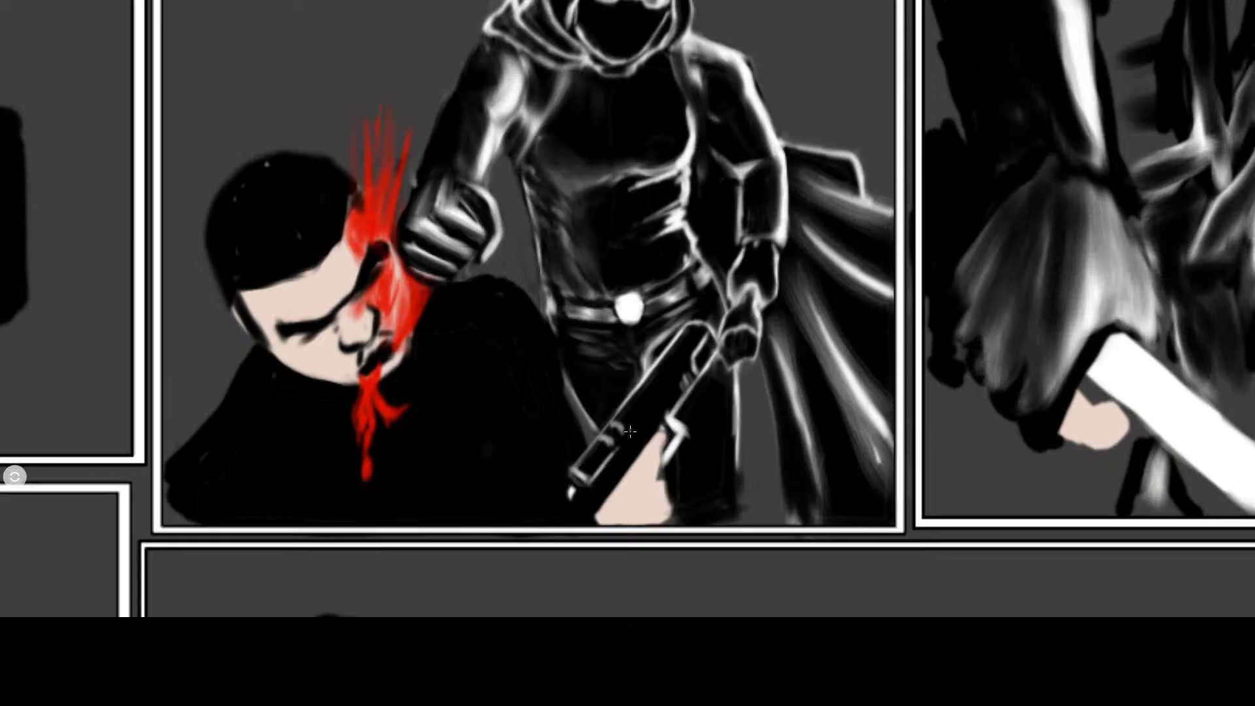
mouse_move(638, 393)
mouse_down()
mouse_move(655, 409)
mouse_move(625, 447)
mouse_up()
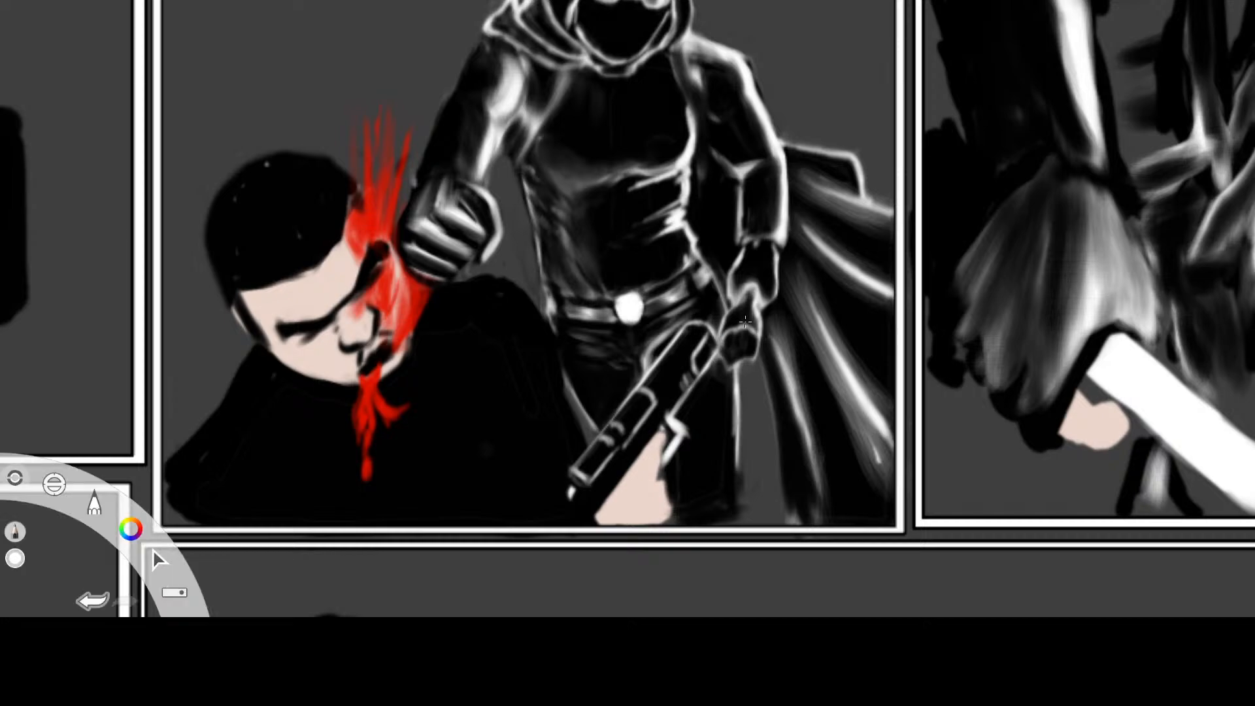
Repaint the hand gripping the weapon in skin tone, shaping the fingers and covering the white lines beside it
click(1104, 238)
mouse_move(665, 418)
mouse_down()
mouse_move(676, 441)
mouse_move(703, 373)
mouse_move(685, 420)
mouse_up()
drag(653, 443, 673, 517)
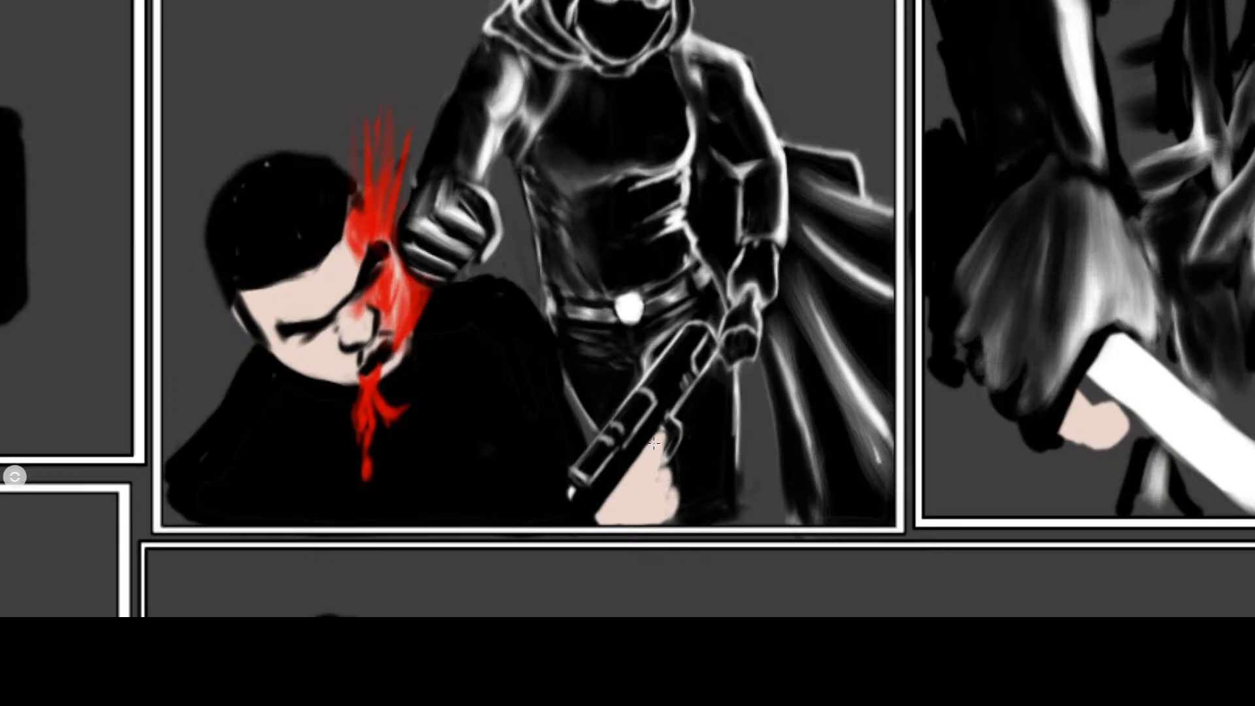
Outline the weapon's lower end in white beside the gripping hand
mouse_move(157, 559)
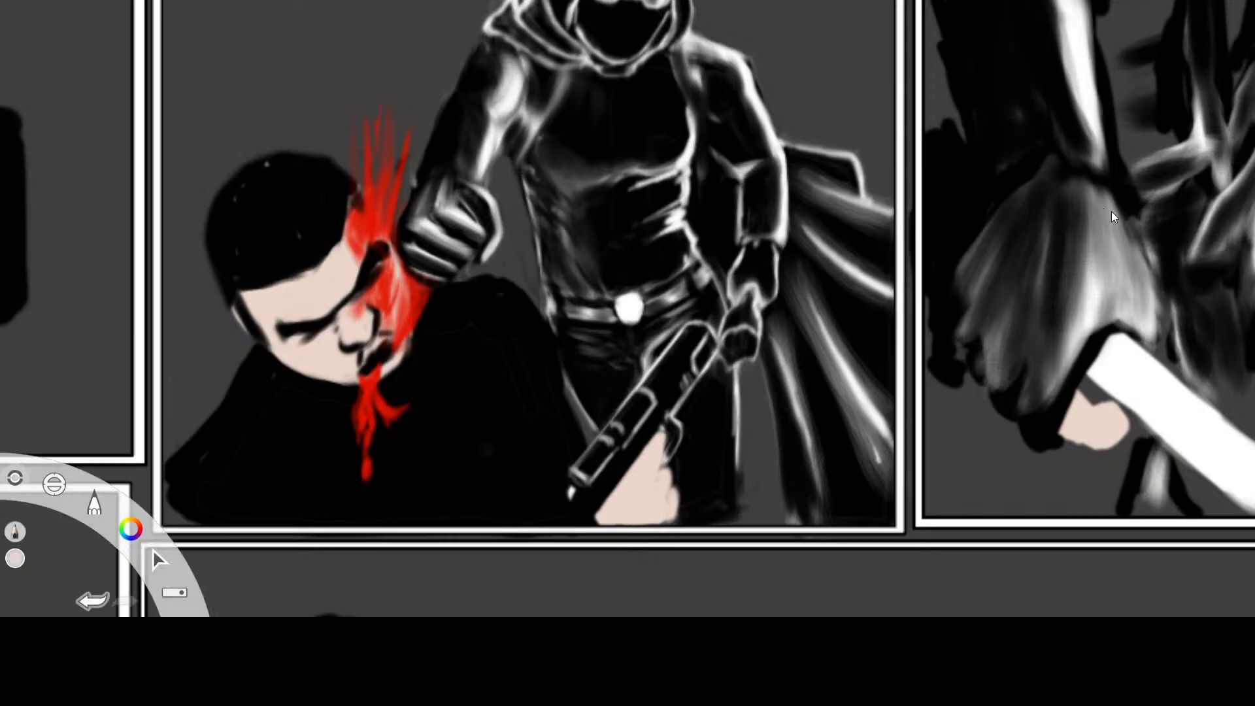
alt+click(1093, 149)
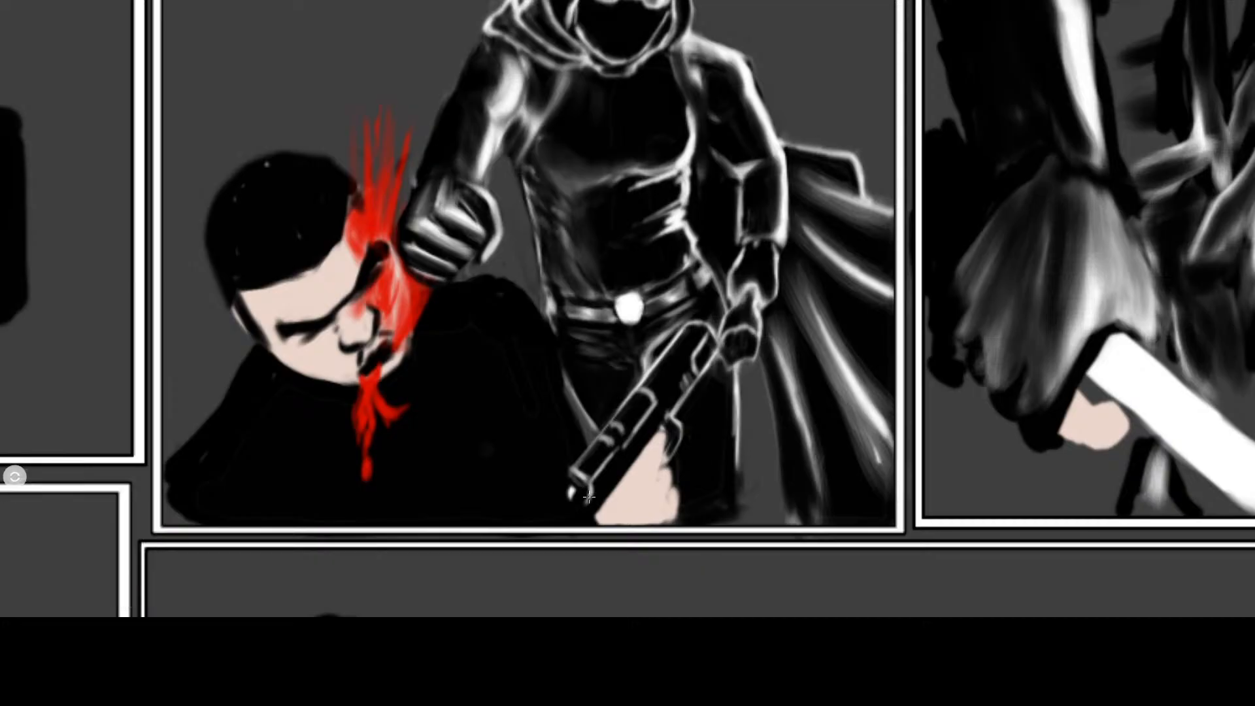
mouse_move(569, 503)
mouse_down()
mouse_move(607, 492)
mouse_move(572, 502)
mouse_move(596, 516)
mouse_up()
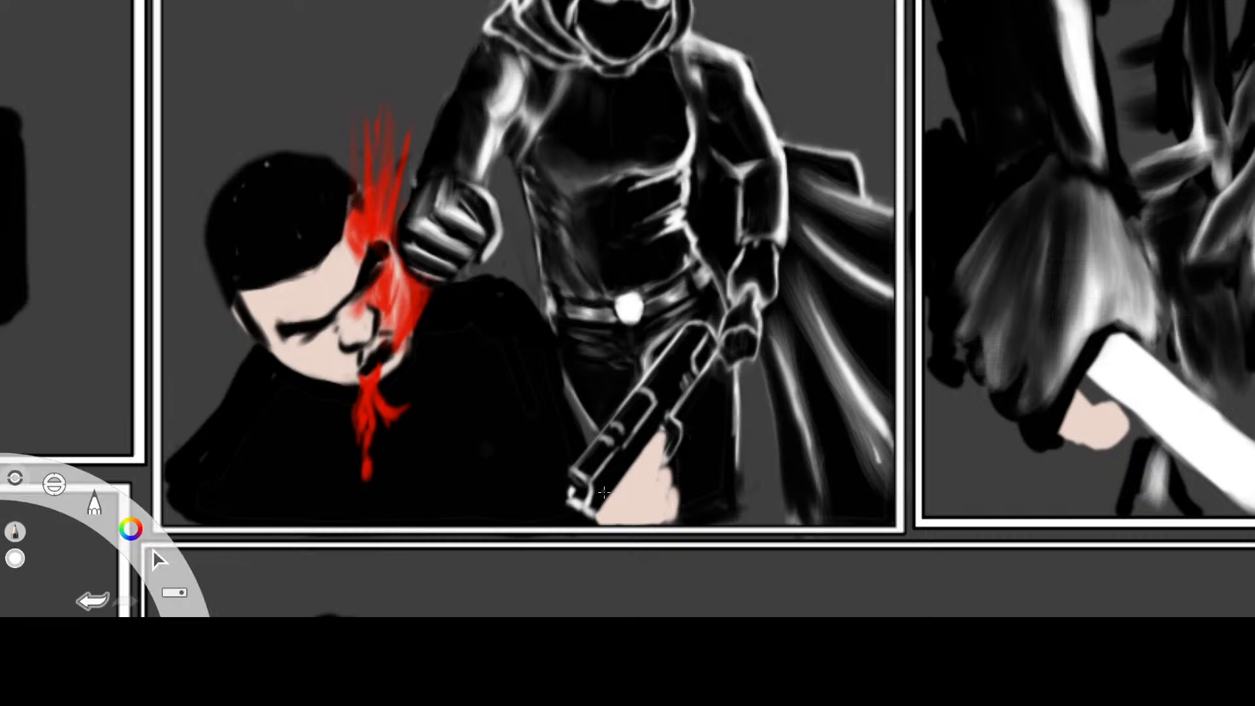
Mark the upper finger's edge in black and widen the gripping hand's outer side with skin tone
click(1072, 217)
click(1109, 323)
mouse_move(661, 432)
mouse_down()
mouse_move(658, 474)
mouse_move(671, 422)
mouse_up()
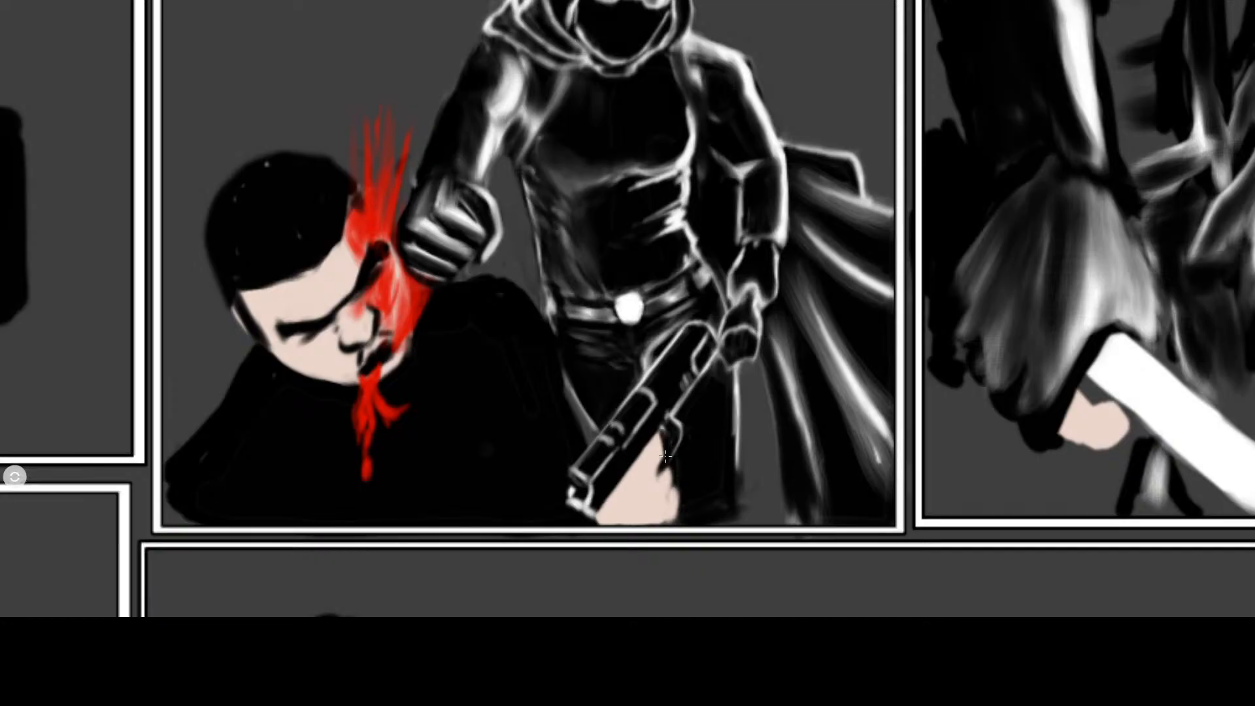
alt+click(1101, 425)
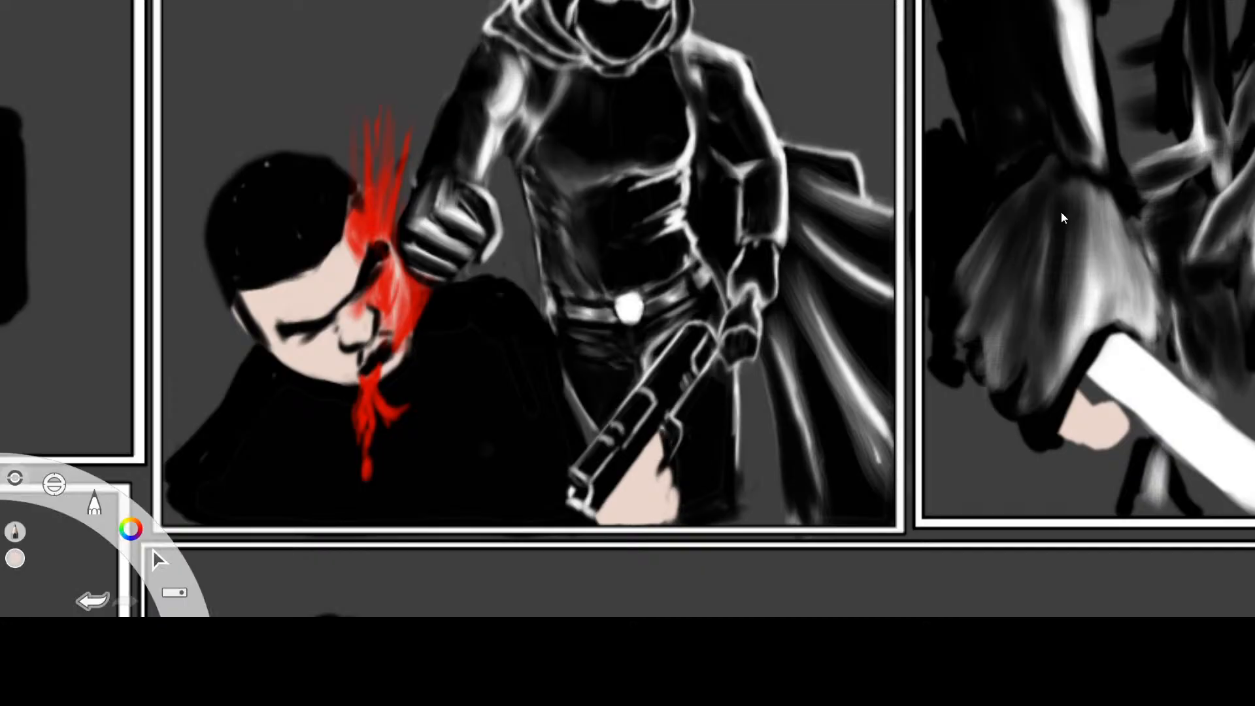
drag(660, 434, 674, 516)
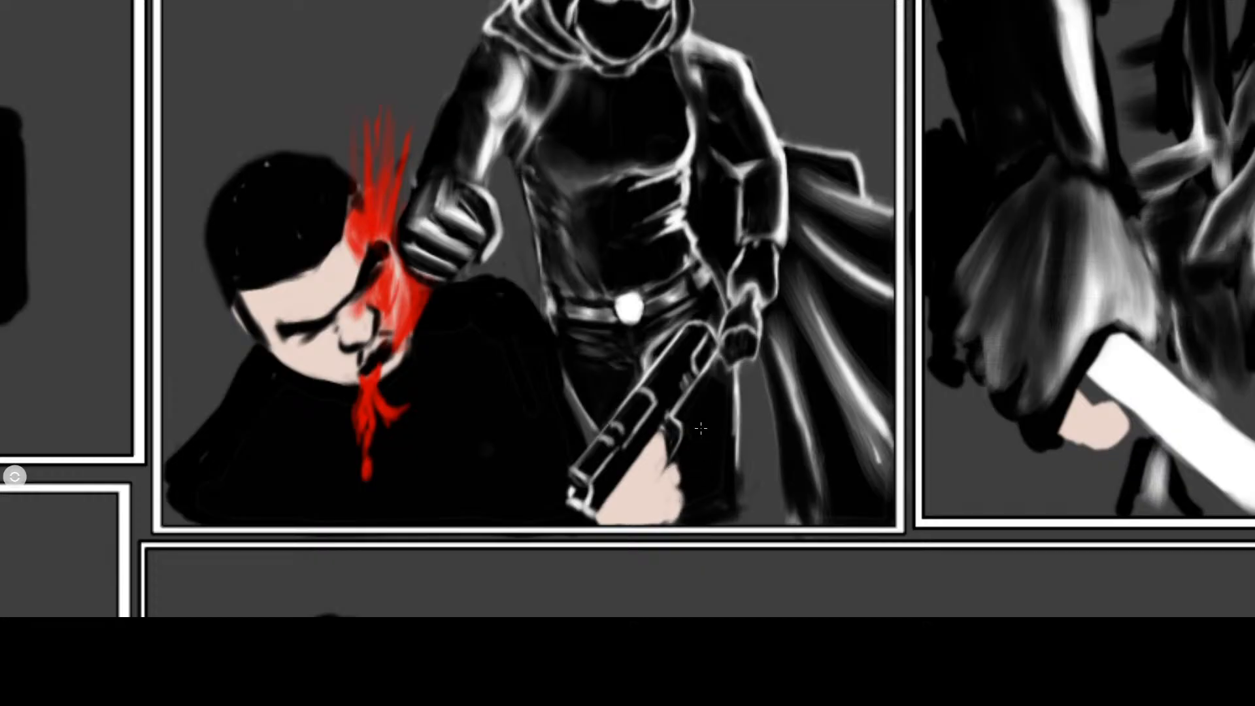
key(Tab)
alt+click(1110, 329)
key(Tab)
drag(667, 447, 657, 487)
key(Tab)
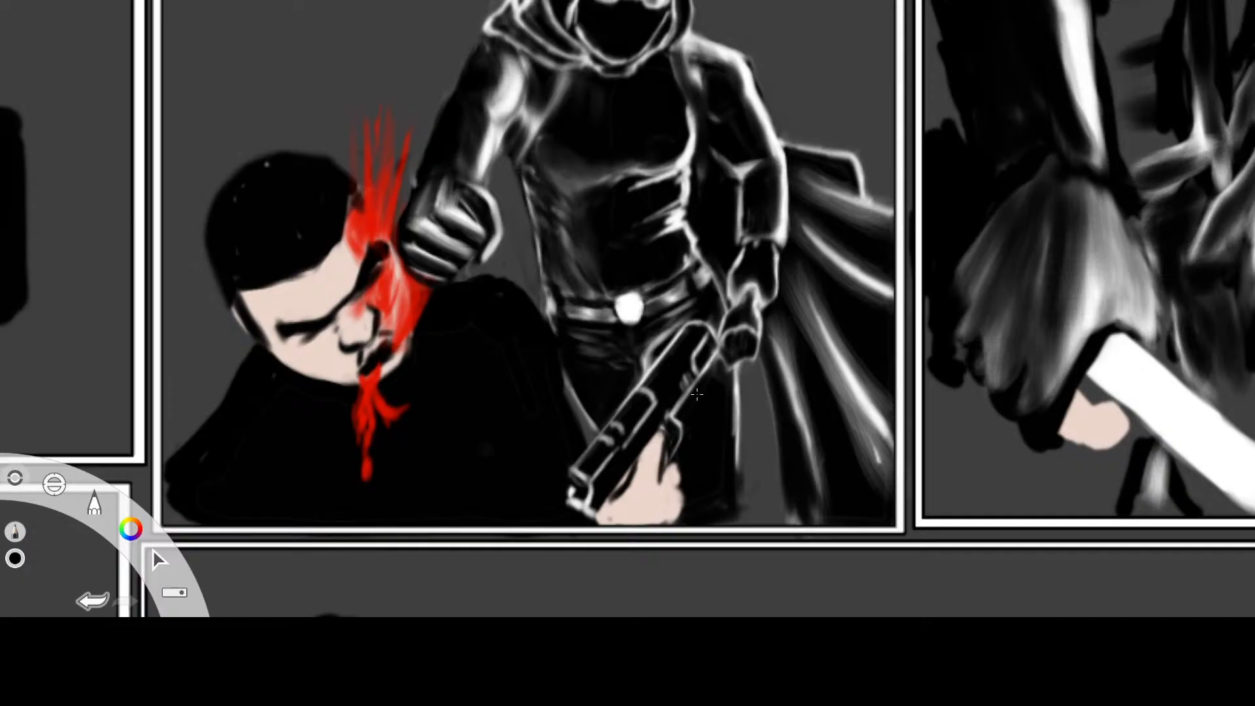
key(ctrl+z)
key(ctrl+z)
key(ctrl+z)
key(ctrl+z)
key(ctrl+z)
key(ctrl+z)
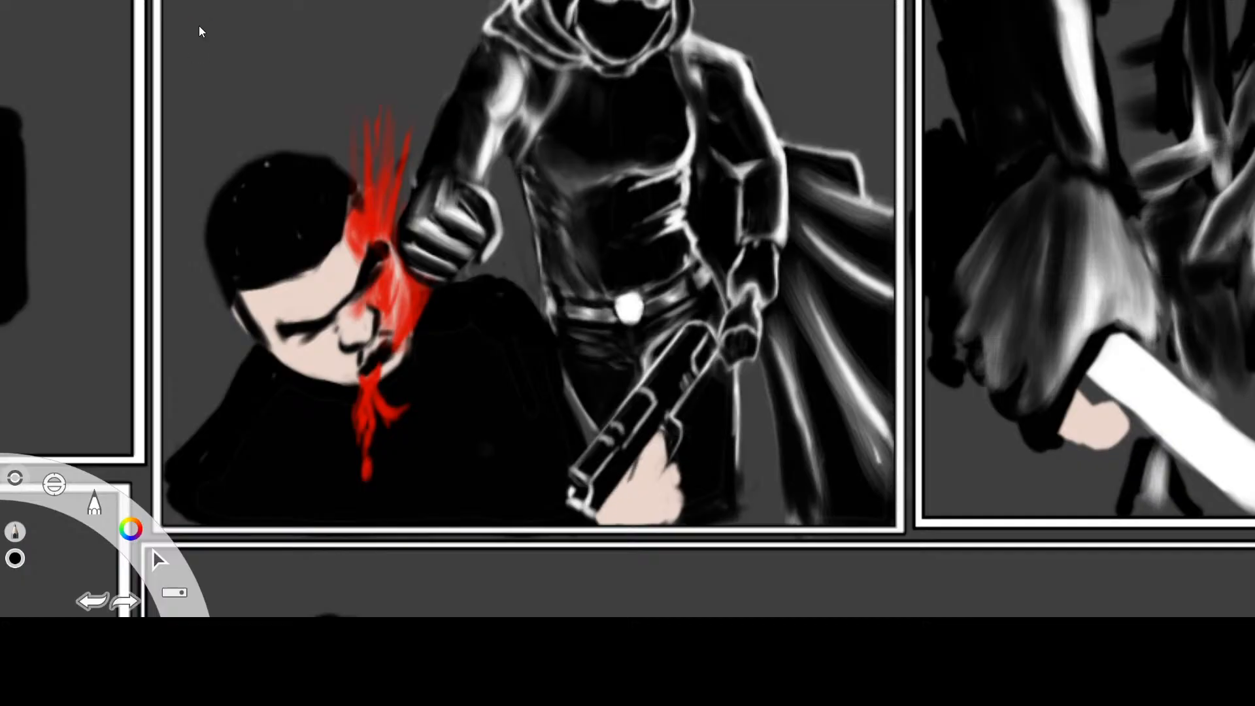
key(ctrl+z)
Draw black finger lines on the gripping hand and trim its edge along the weapon in black
mouse_move(619, 500)
mouse_down()
mouse_move(610, 507)
mouse_move(665, 445)
mouse_move(663, 487)
mouse_move(664, 474)
mouse_move(677, 491)
mouse_move(675, 475)
mouse_move(685, 500)
mouse_up()
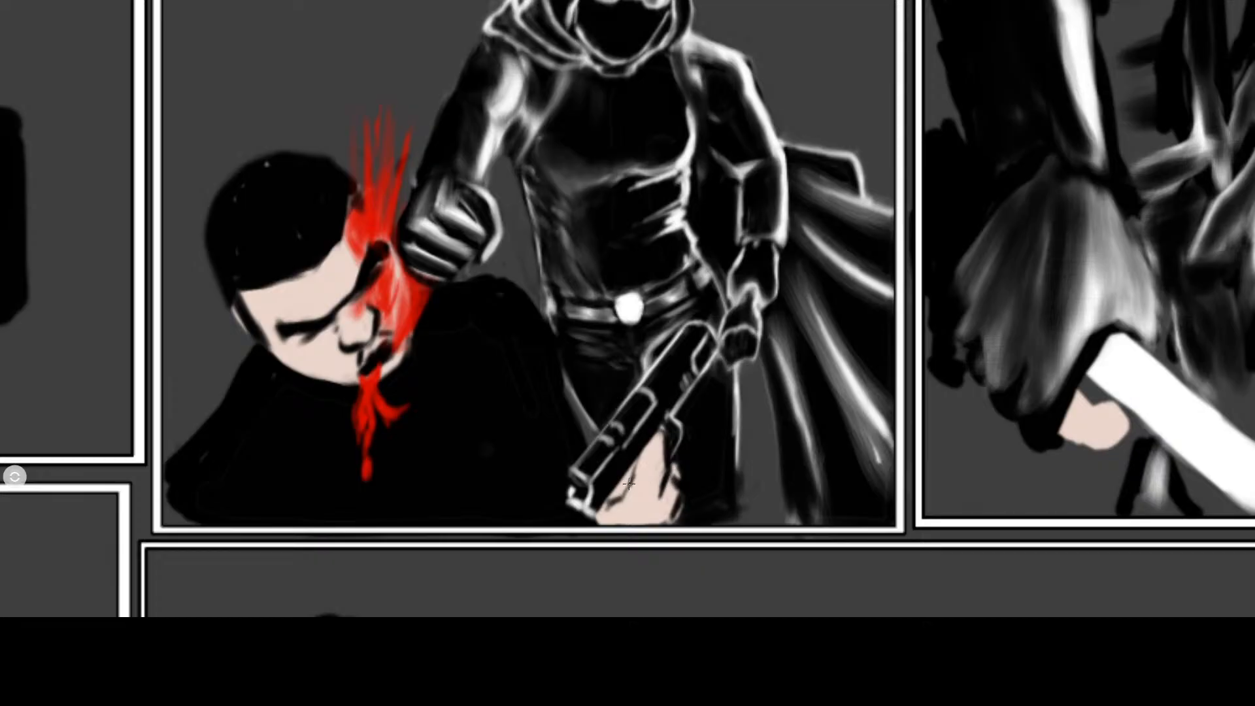
drag(630, 454, 617, 482)
drag(645, 443, 636, 458)
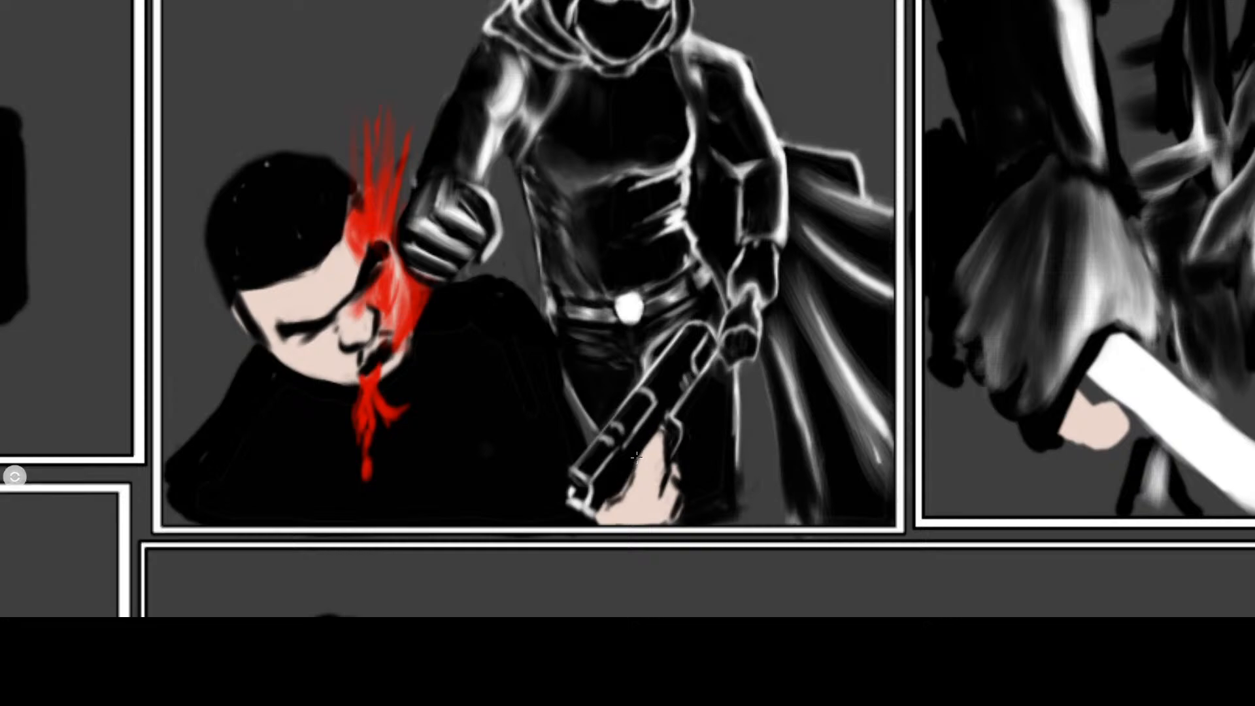
drag(600, 524, 608, 516)
Reshape the gripping hand's outer fingers with skin tone, softening the black lines across the knuckles
alt+click(621, 508)
drag(681, 472, 680, 446)
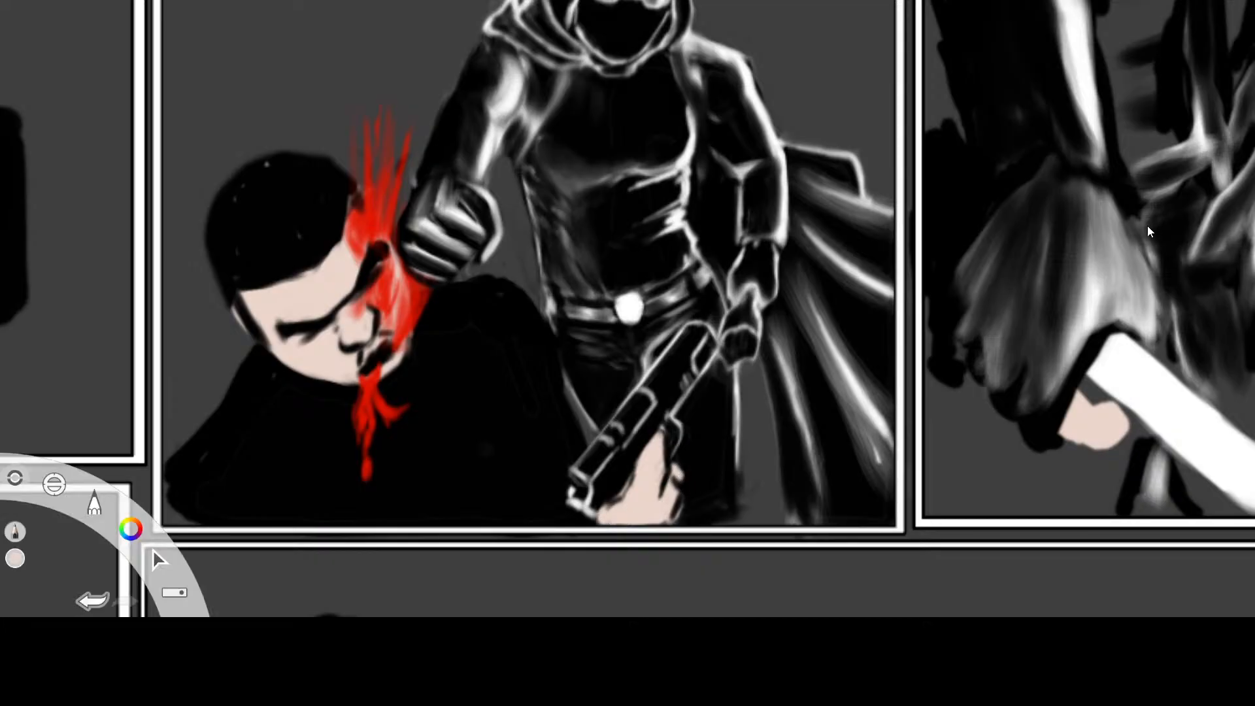
drag(680, 471, 688, 479)
click(1115, 207)
drag(94, 503, 61, 535)
mouse_move(660, 498)
mouse_down()
mouse_move(664, 447)
mouse_move(671, 507)
mouse_move(681, 504)
mouse_up()
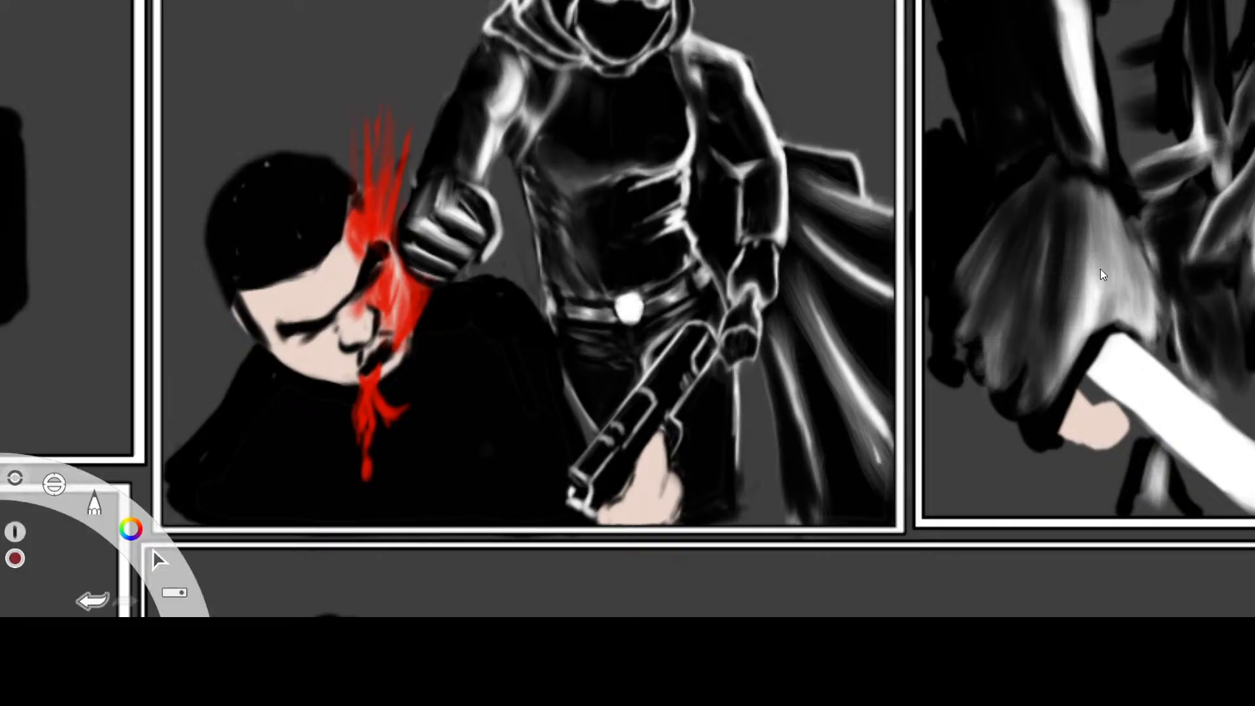
Trim the gripping hand's outer edge and fingertip area in black, undoing the last stroke
mouse_move(679, 490)
mouse_down()
mouse_move(670, 465)
mouse_move(673, 516)
mouse_move(687, 497)
mouse_up()
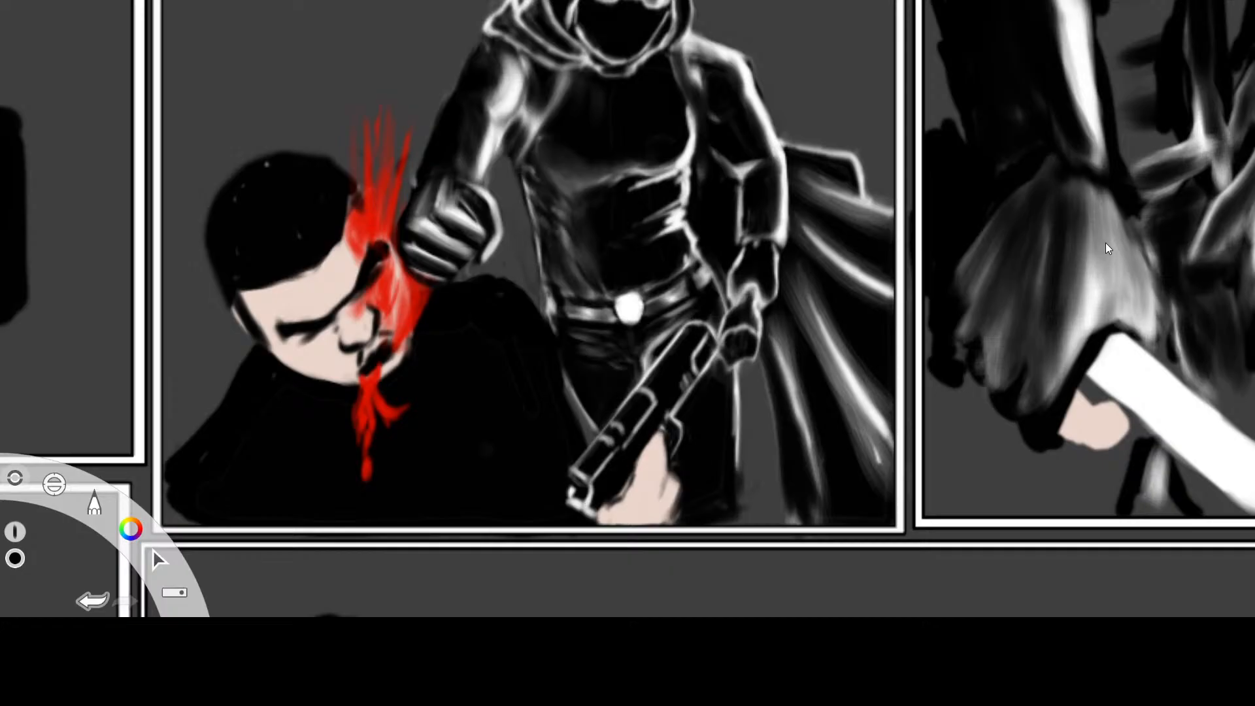
mouse_move(669, 438)
mouse_down()
mouse_move(669, 449)
mouse_move(677, 417)
mouse_move(681, 445)
mouse_up()
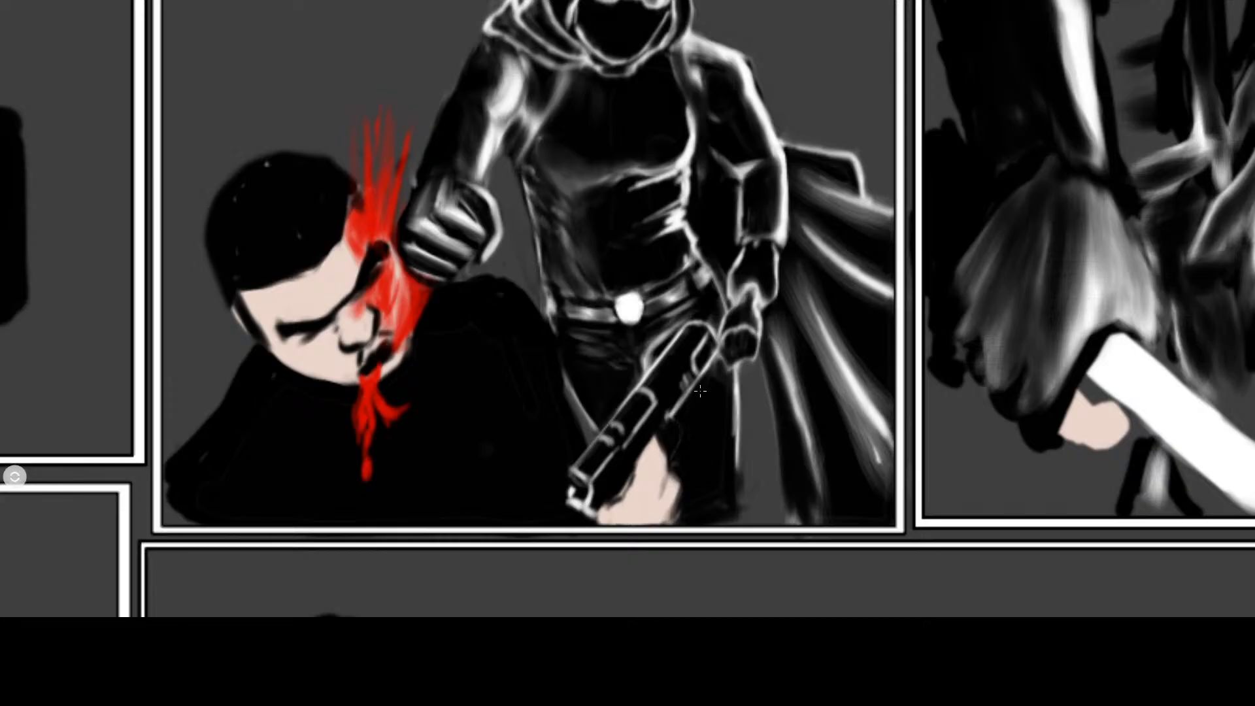
key(ctrl+z)
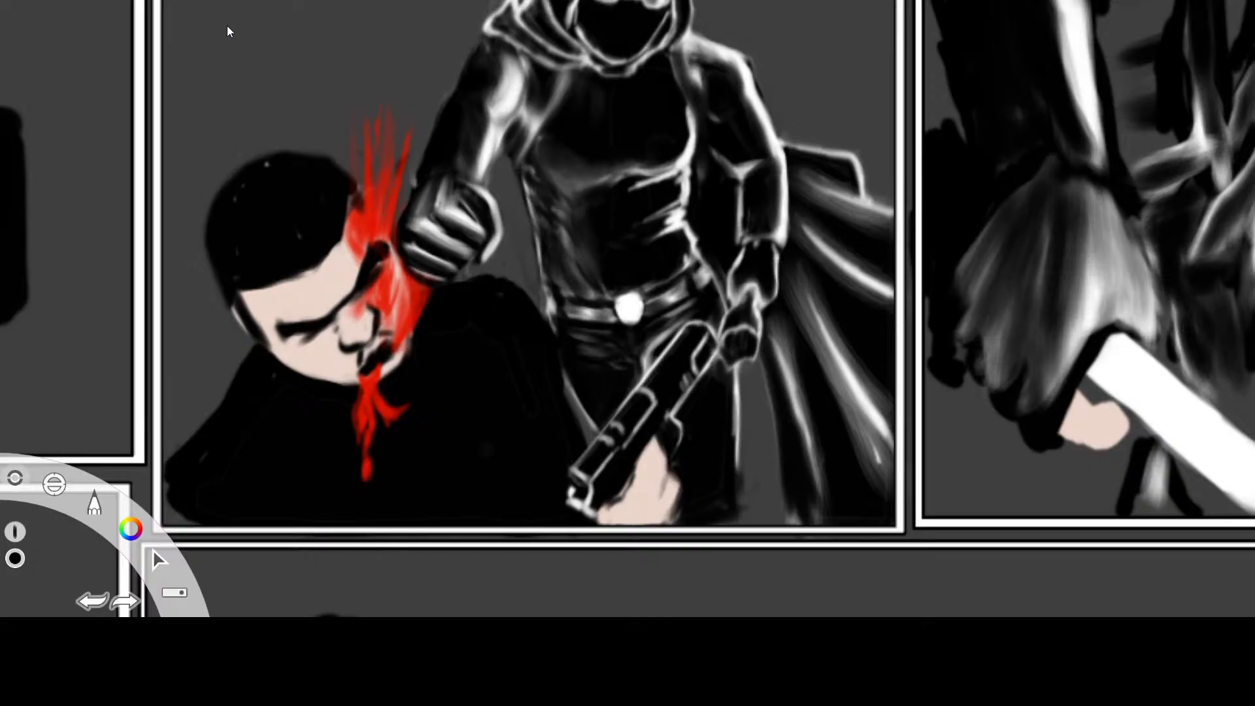
Paint a small white detail above the gripping hand beside the weapon and cut it back with black
click(1019, 196)
click(74, 230)
mouse_move(673, 415)
mouse_down()
mouse_move(657, 441)
mouse_move(673, 443)
mouse_up()
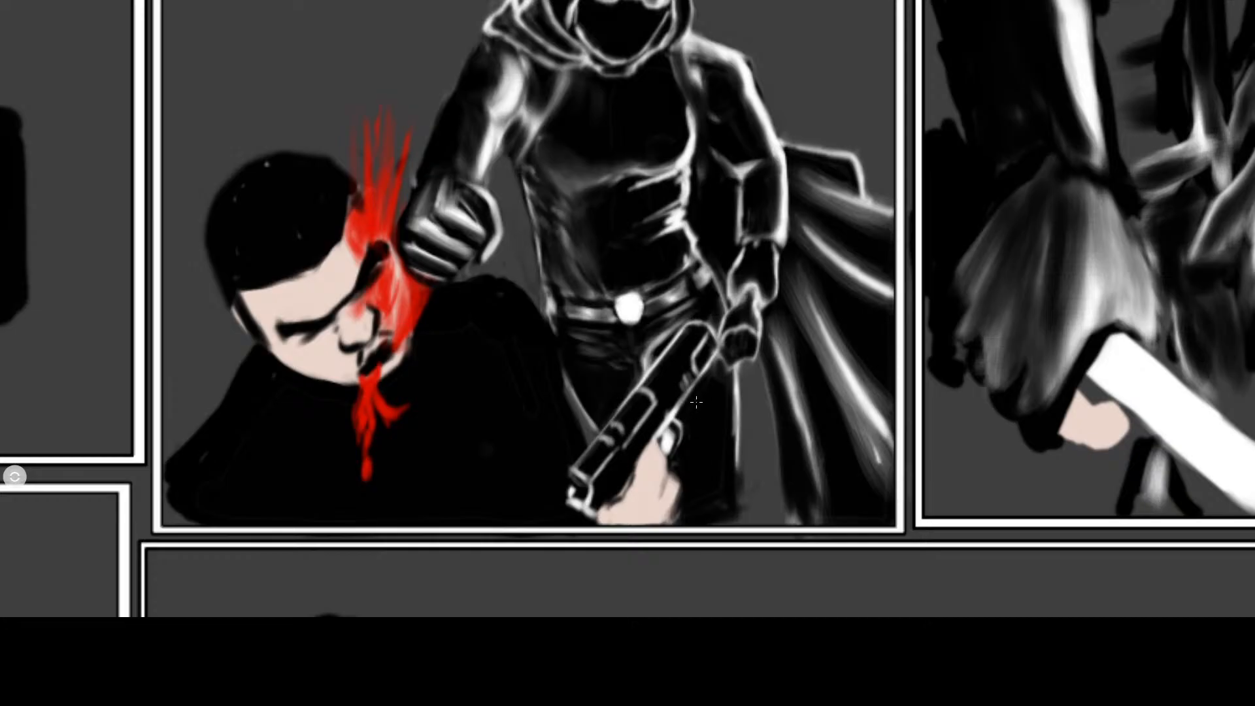
key(Tab)
click(1115, 326)
key(Tab)
key(Tab)
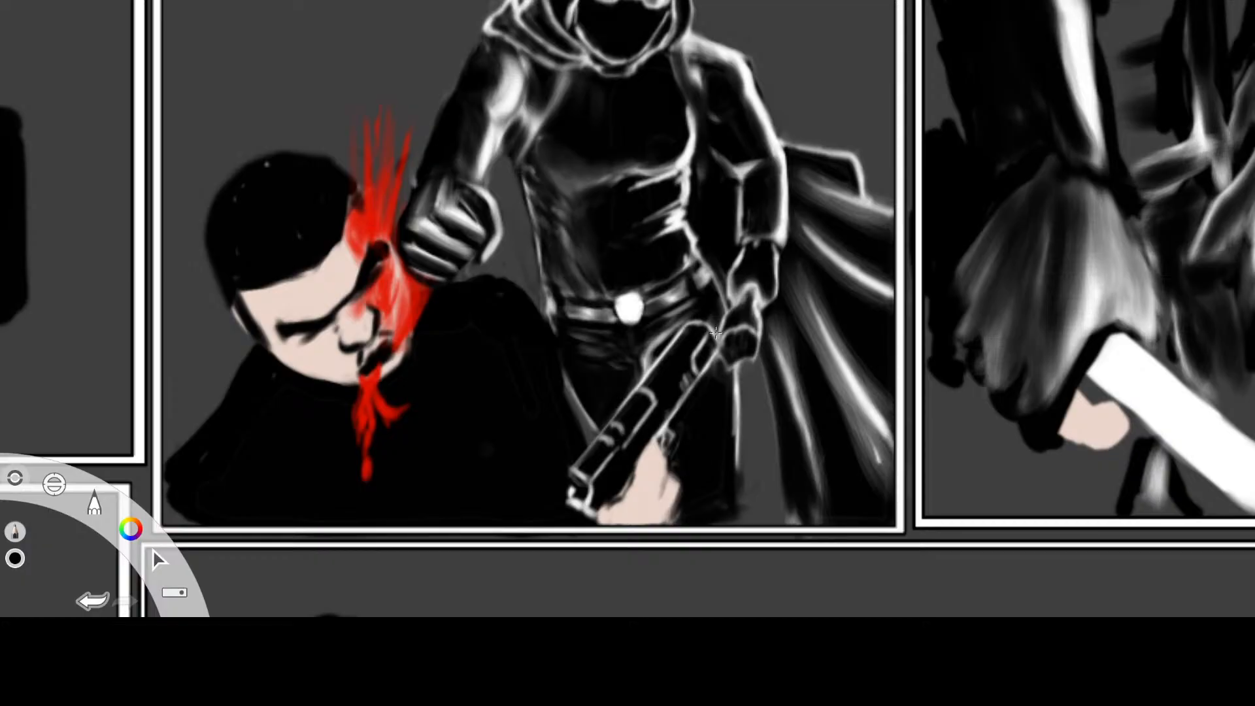
key(Tab)
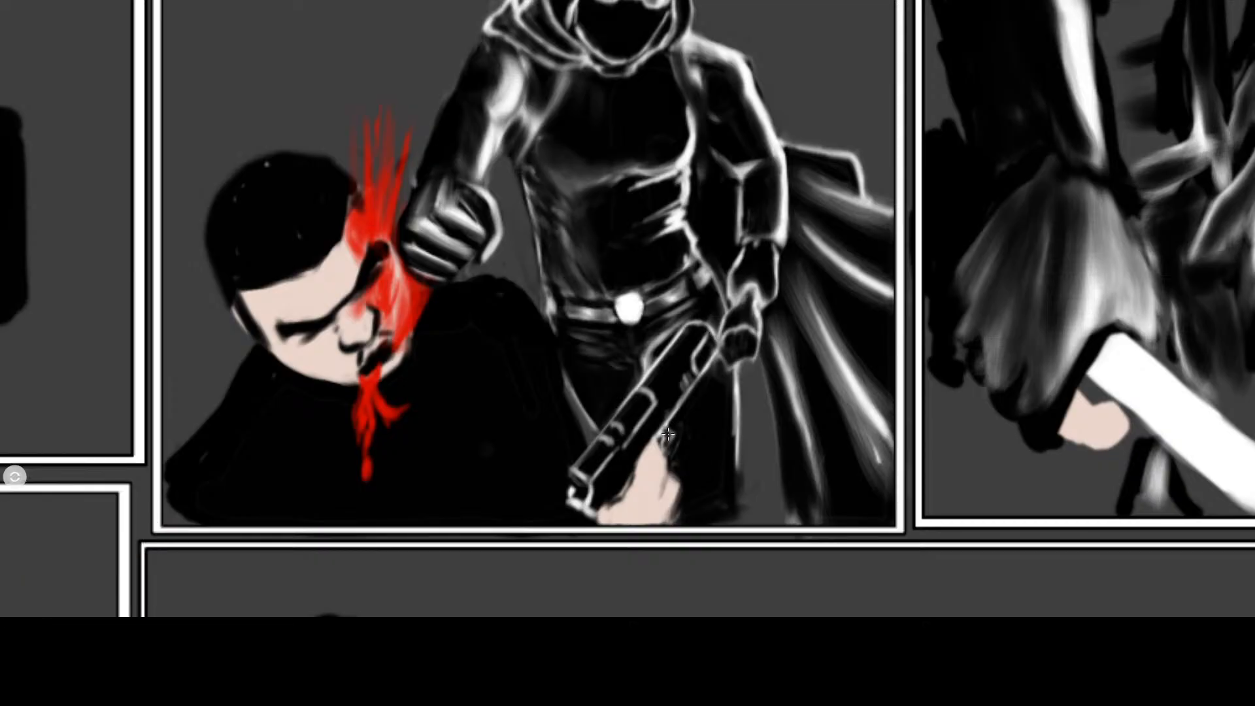
Redraw the small white outline between the weapon's underside and the gripping hand's upper edge
key(Tab)
click(1014, 202)
key(Tab)
key(Tab)
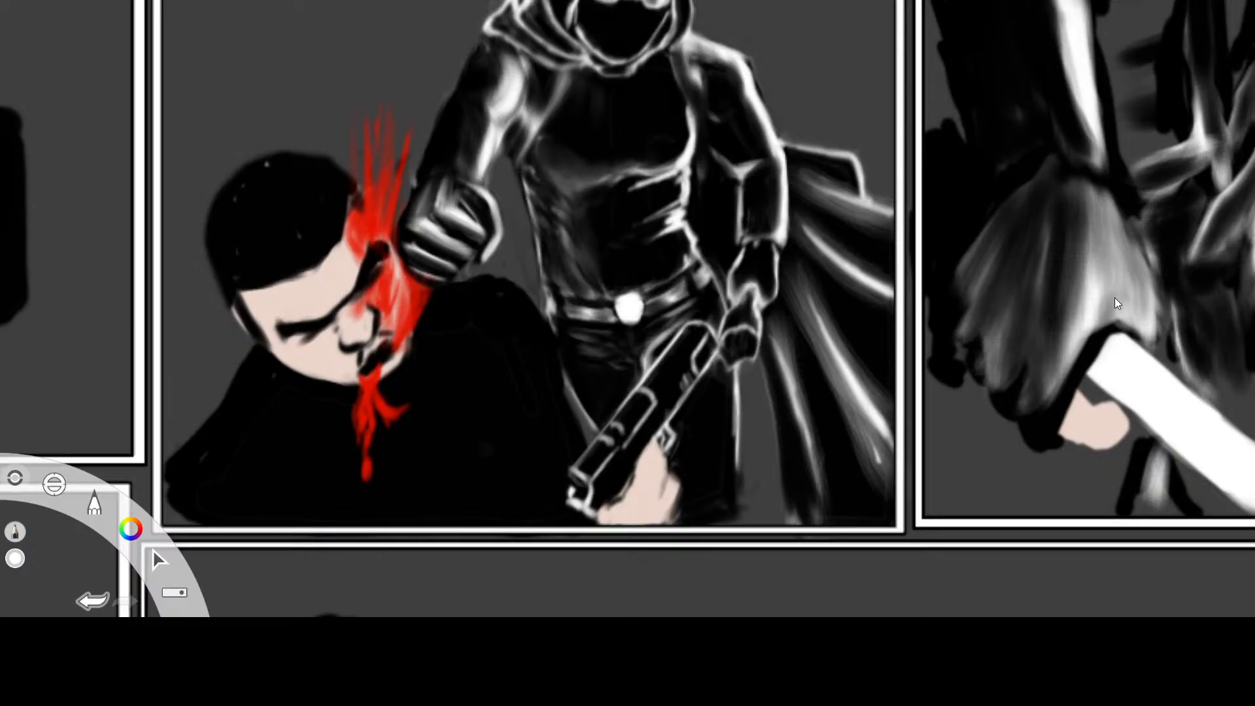
key(Tab)
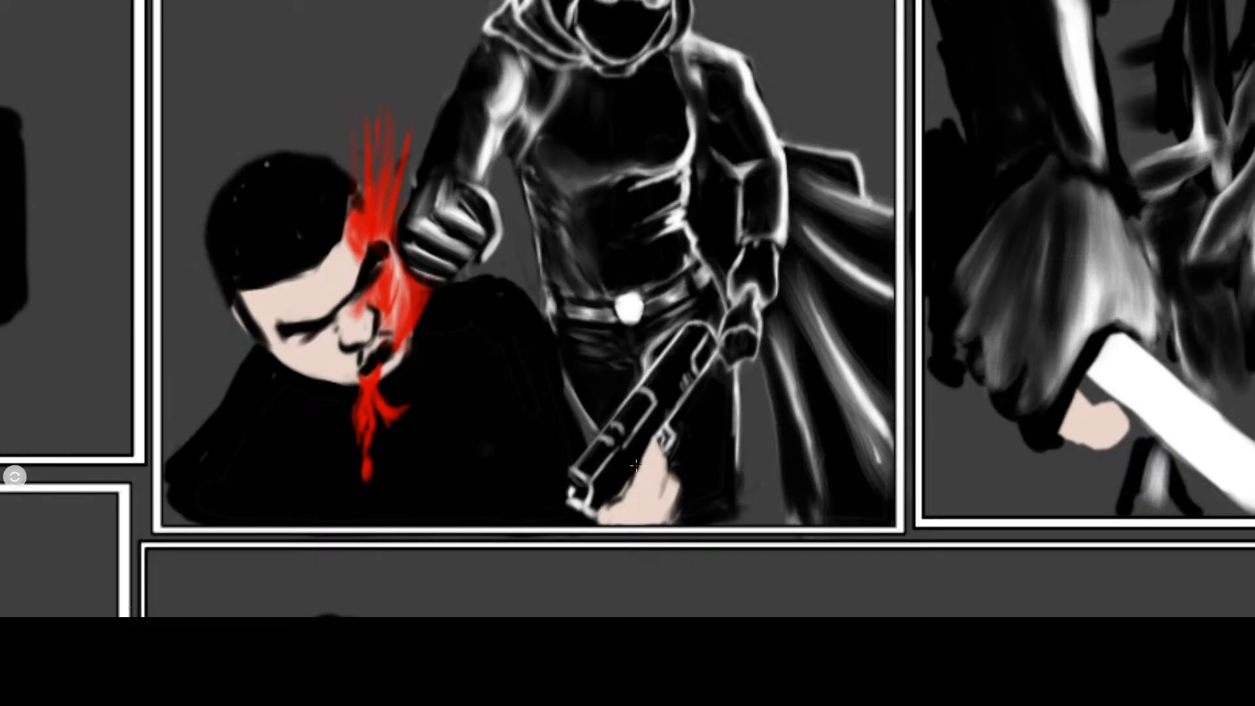
Trim the gripping hand's edge along the weapon in black and refine its upper finger and outer knuckles
key(Tab)
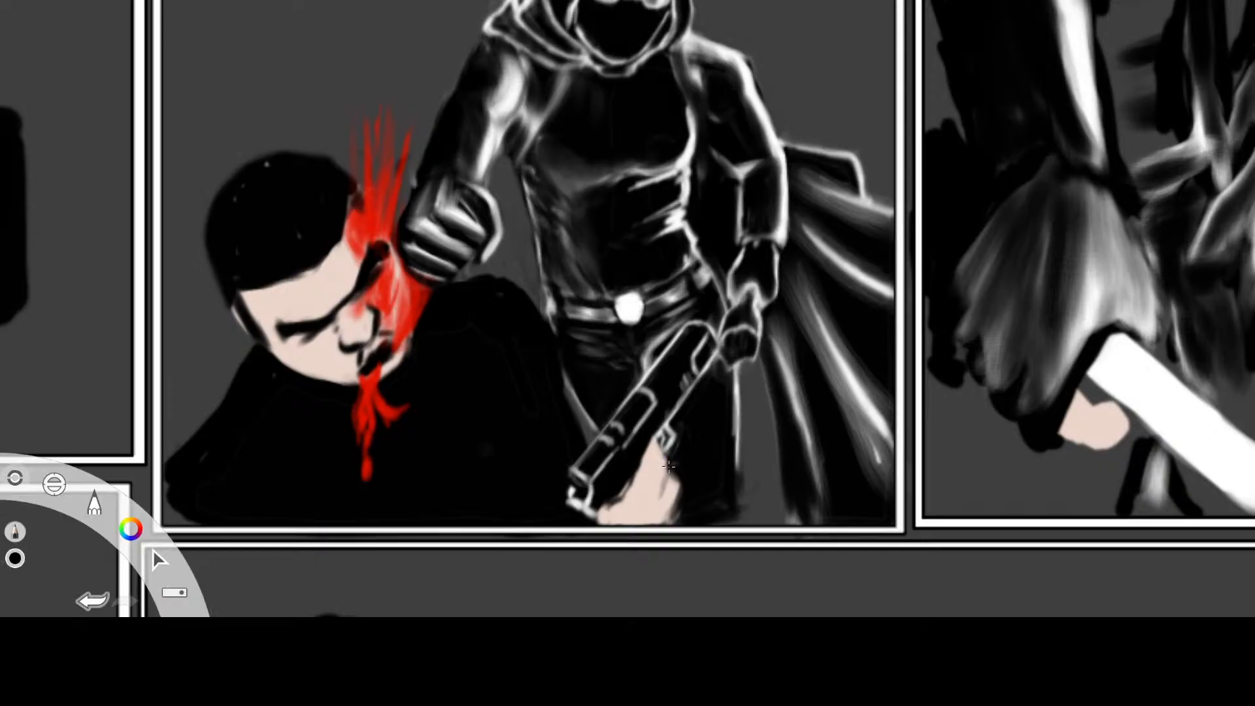
drag(668, 466, 662, 456)
drag(662, 450, 658, 462)
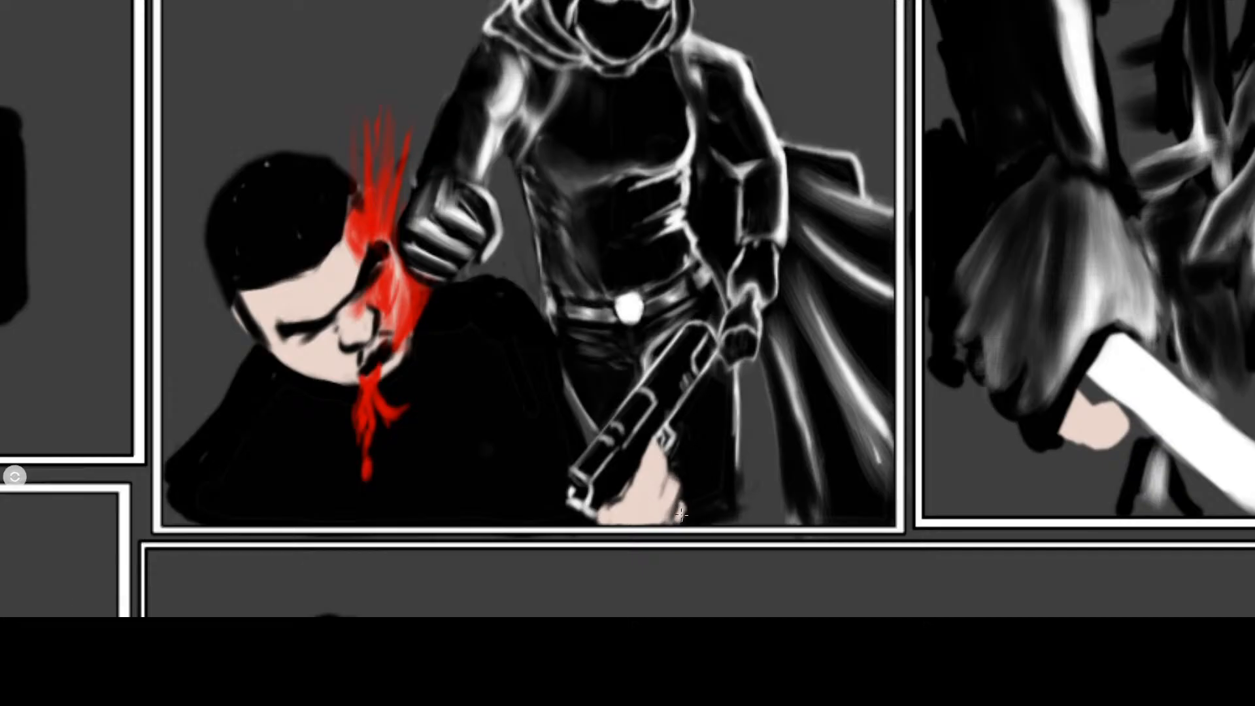
drag(674, 426, 672, 422)
drag(668, 465, 667, 462)
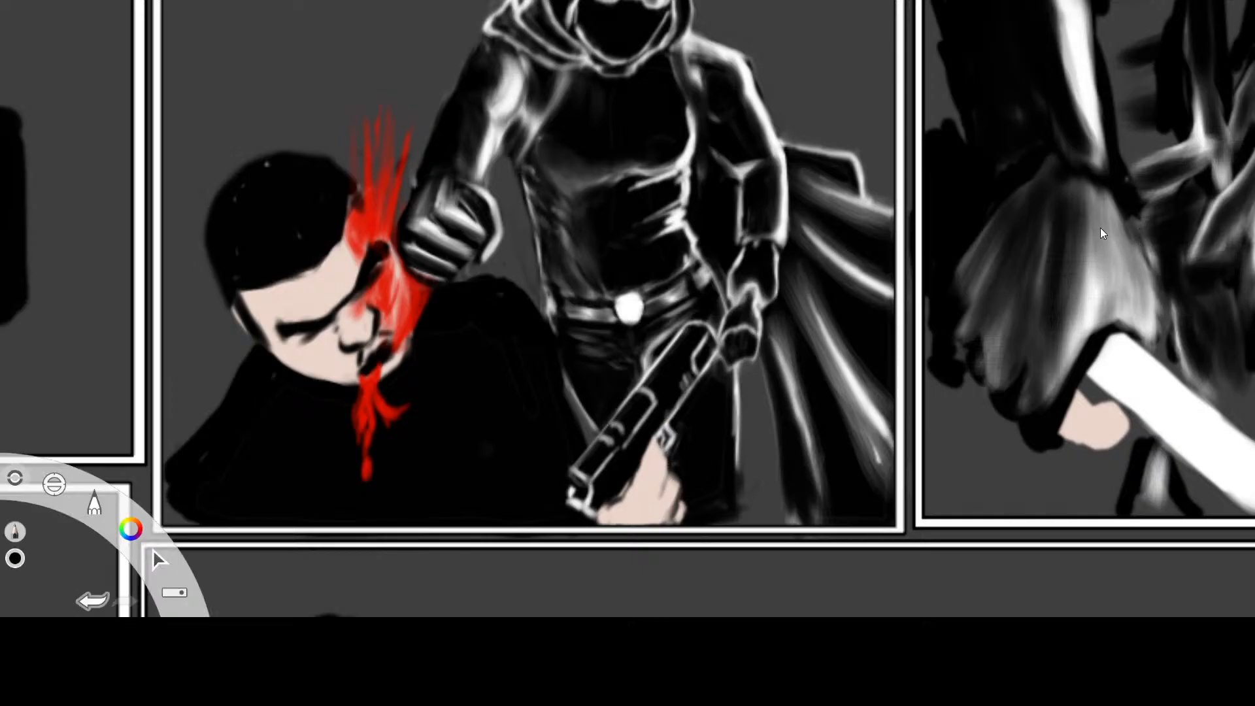
Separate the gripping hand's outer fingers with black lines and fill between them with skin tone
mouse_move(664, 460)
mouse_down()
mouse_move(659, 493)
mouse_move(671, 473)
mouse_move(681, 505)
mouse_move(678, 490)
mouse_up()
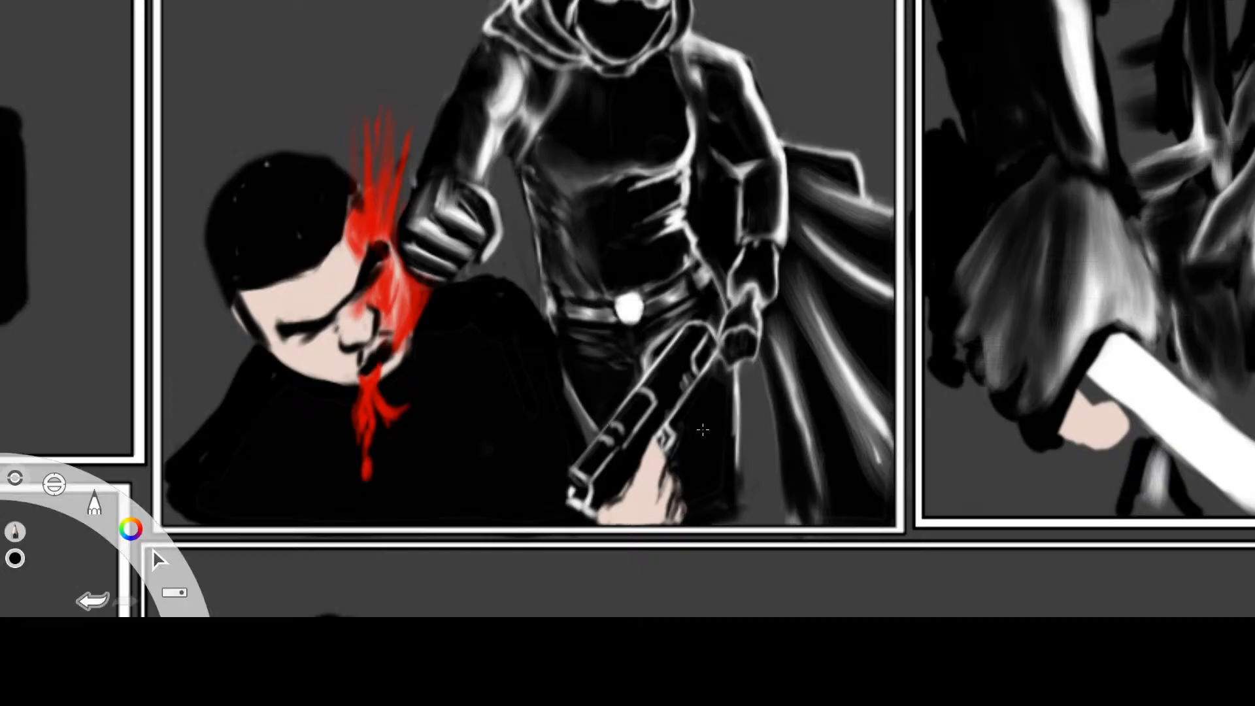
click(1127, 260)
drag(672, 481, 665, 514)
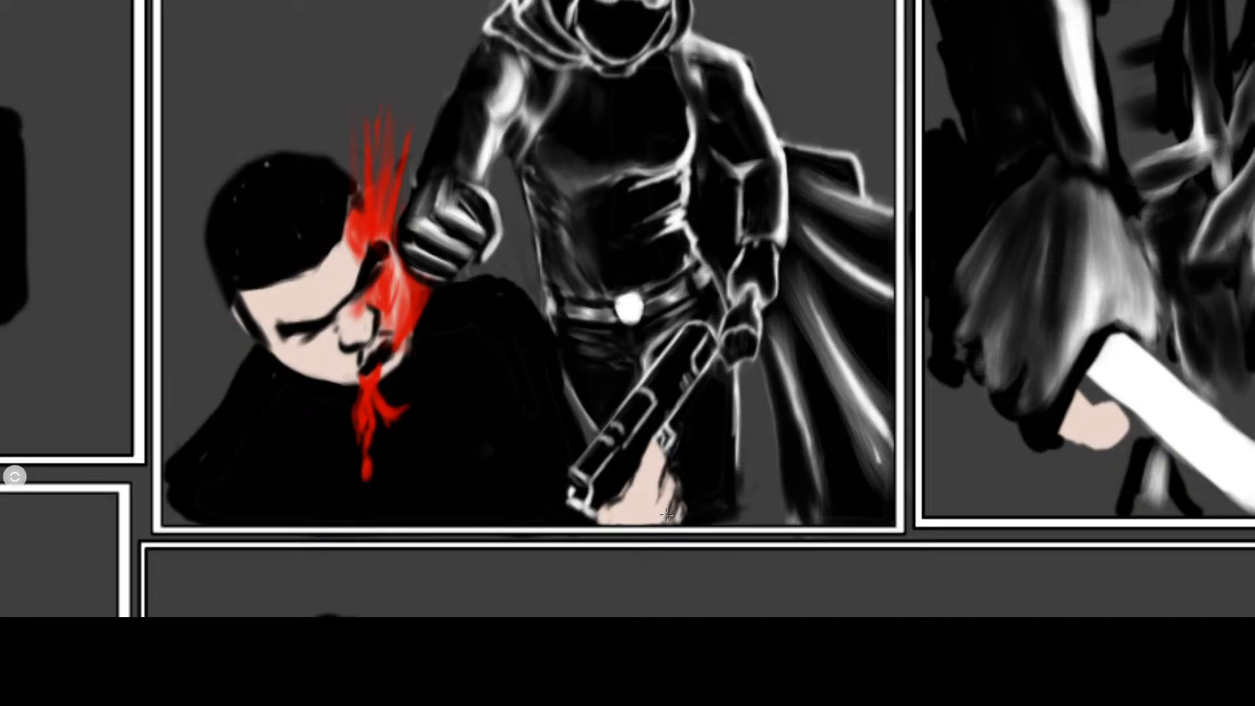
drag(678, 500, 675, 511)
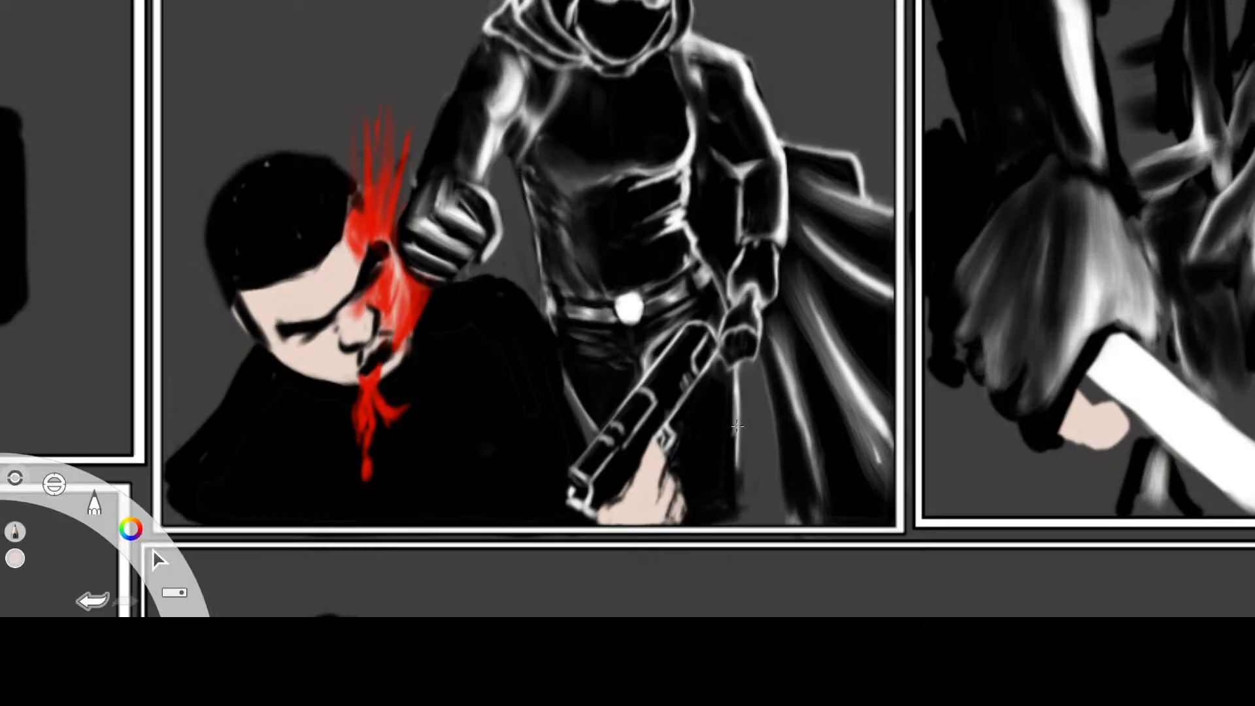
mouse_move(651, 505)
mouse_down()
mouse_move(663, 480)
mouse_move(676, 491)
mouse_move(668, 508)
mouse_move(675, 492)
mouse_move(678, 513)
mouse_move(682, 501)
mouse_move(656, 475)
mouse_move(658, 443)
mouse_move(661, 457)
mouse_move(654, 445)
mouse_move(659, 458)
mouse_move(654, 451)
mouse_move(615, 503)
mouse_up()
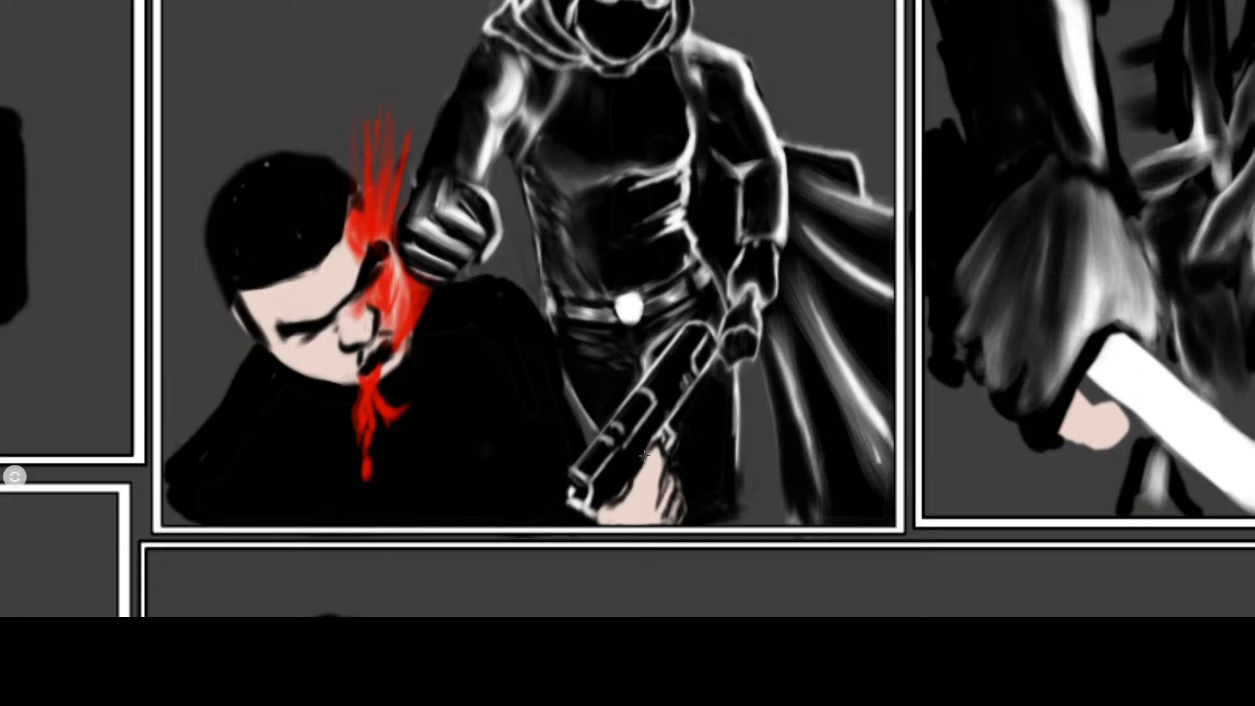
Touch up the gripping hand in skin tone and black, refining the finger separations and the palm's edge
key(Tab)
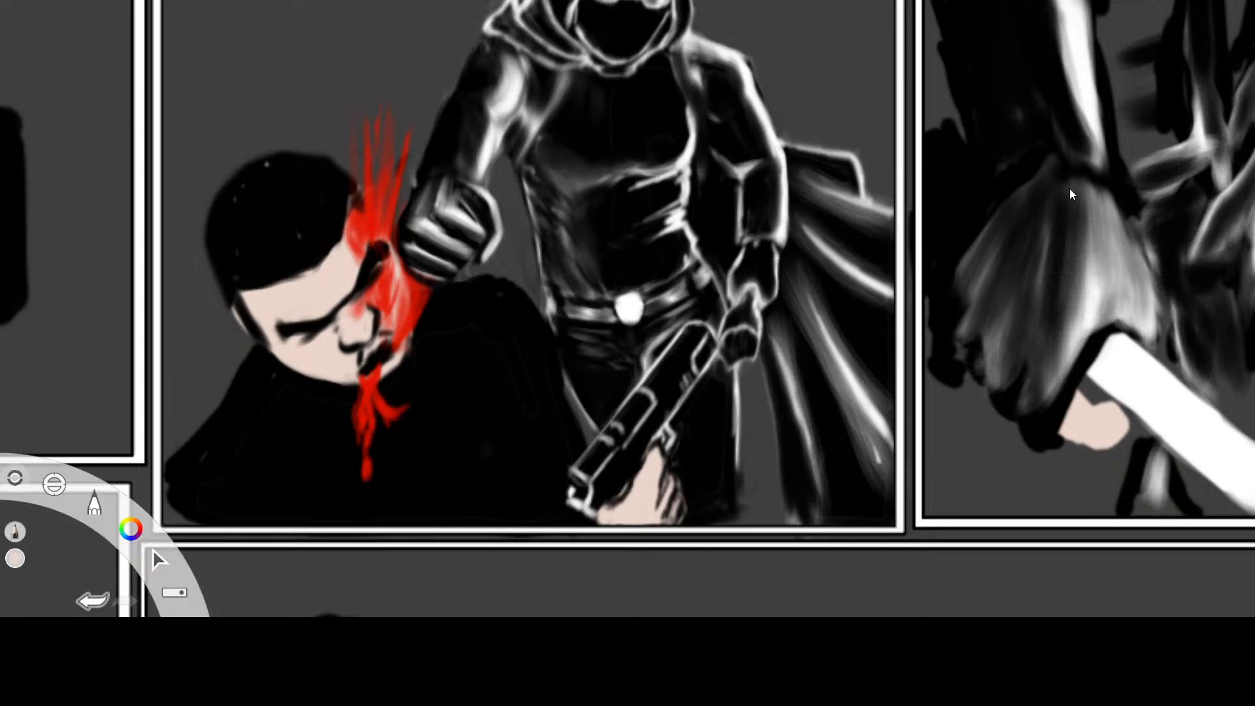
key(Tab)
drag(629, 485, 620, 501)
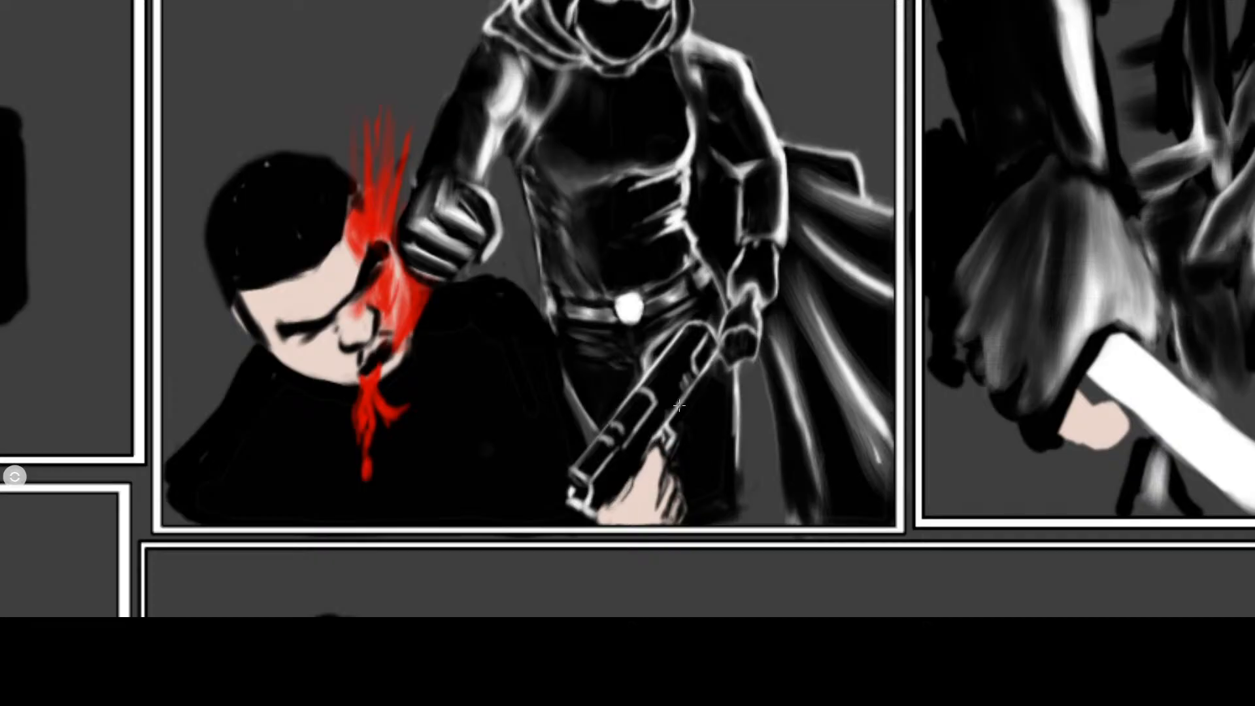
key(Tab)
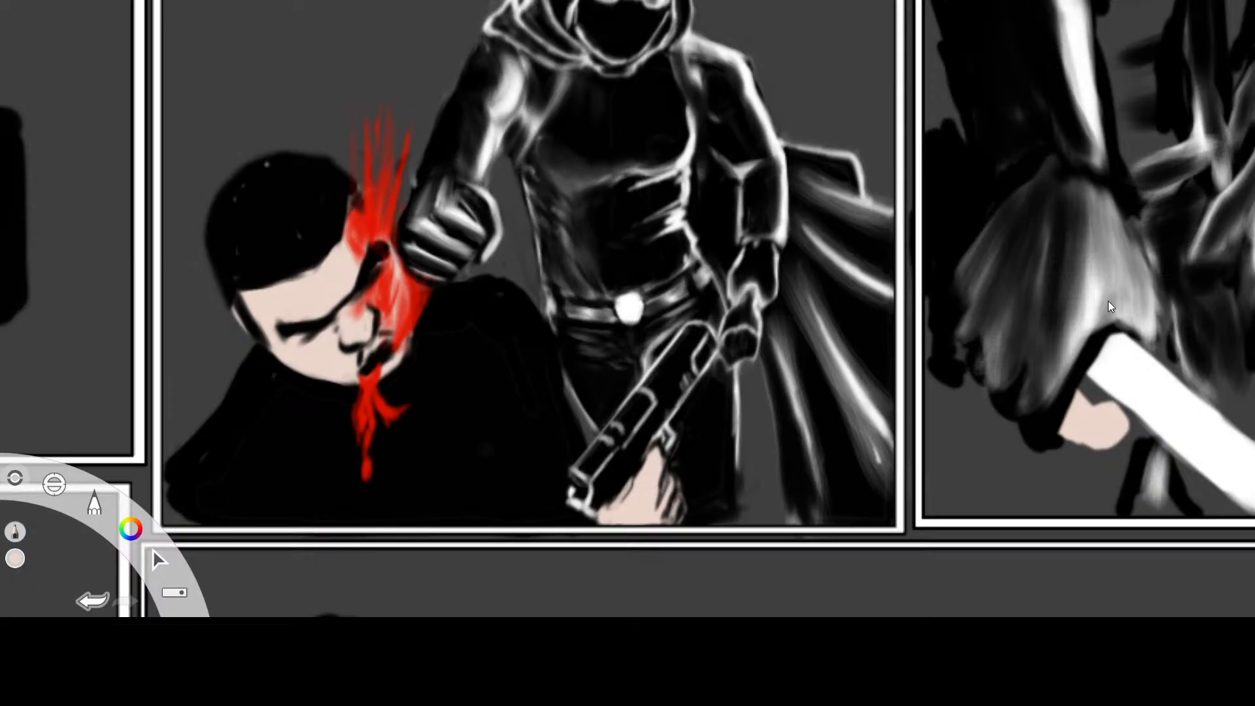
key(Tab)
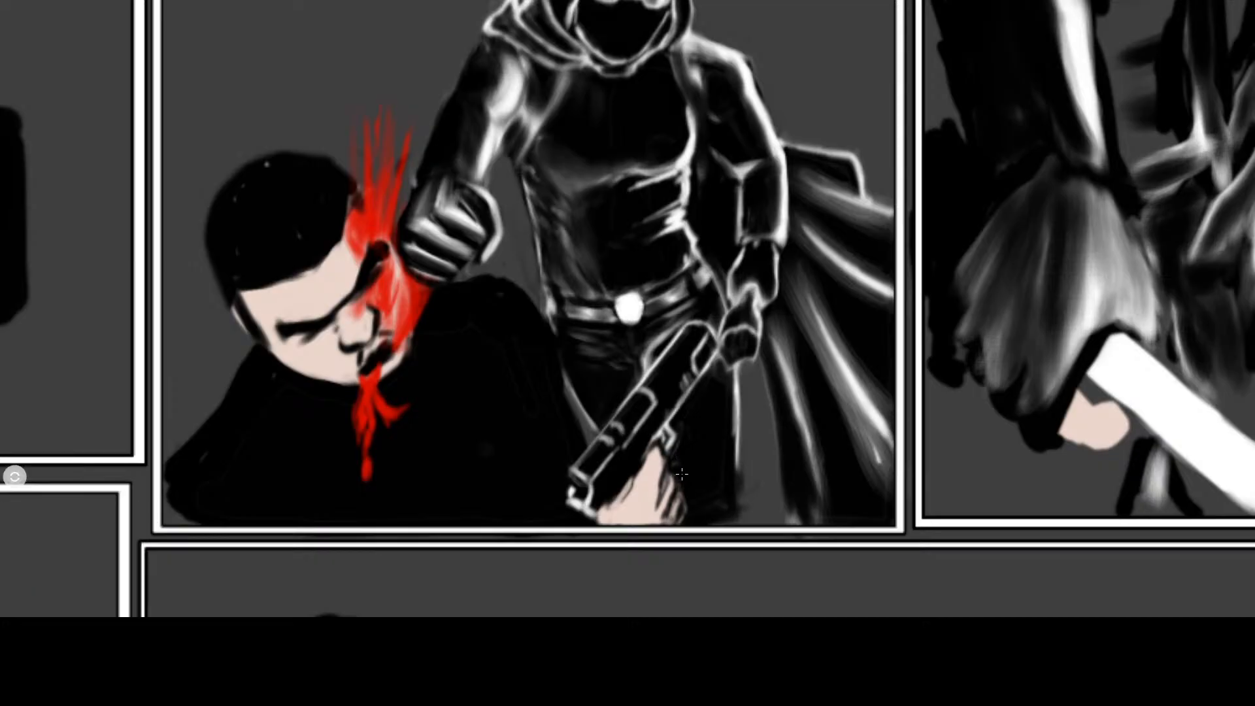
key(Tab)
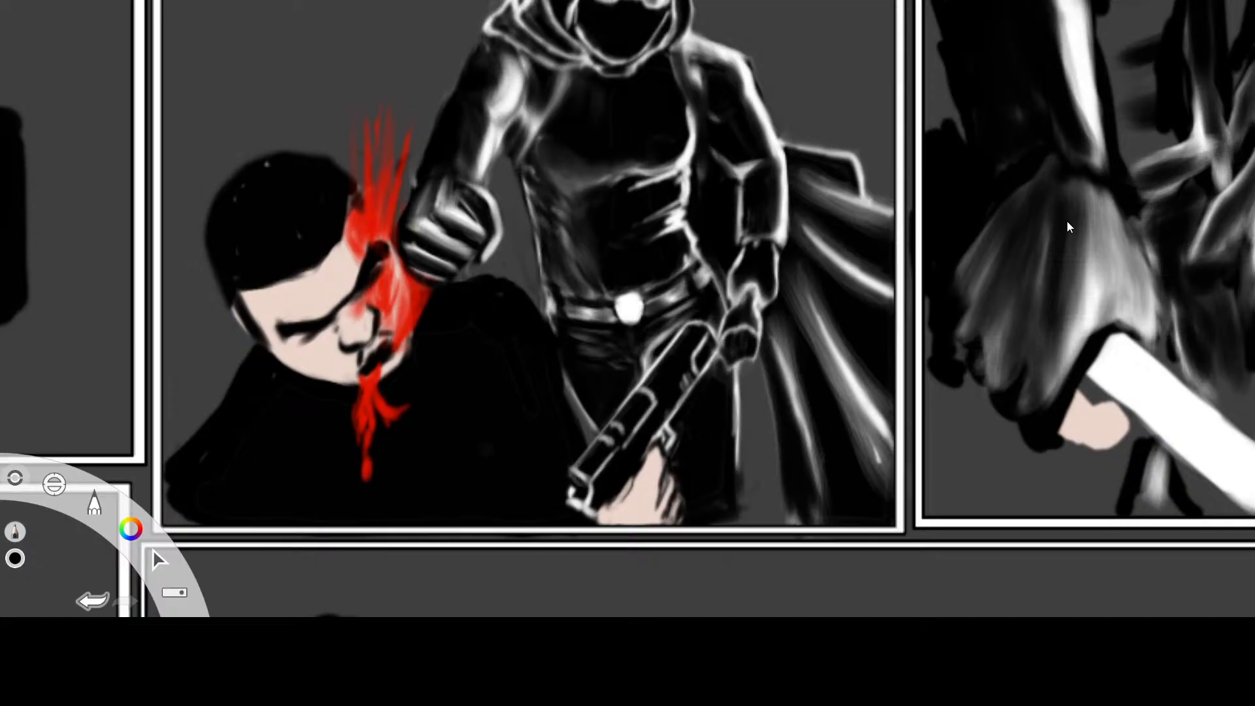
key(Tab)
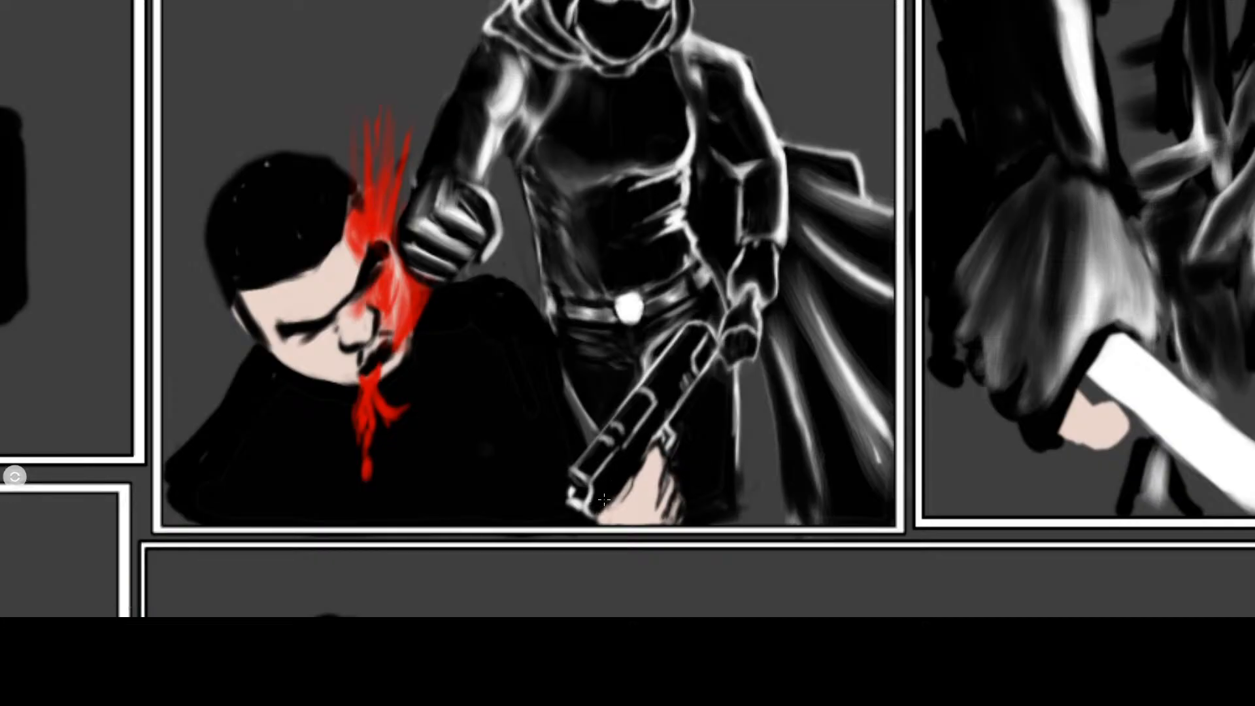
Switch to white with a different brush and add highlight lines along the length of the weapon's body
key(Tab)
key(x)
drag(94, 502, 73, 476)
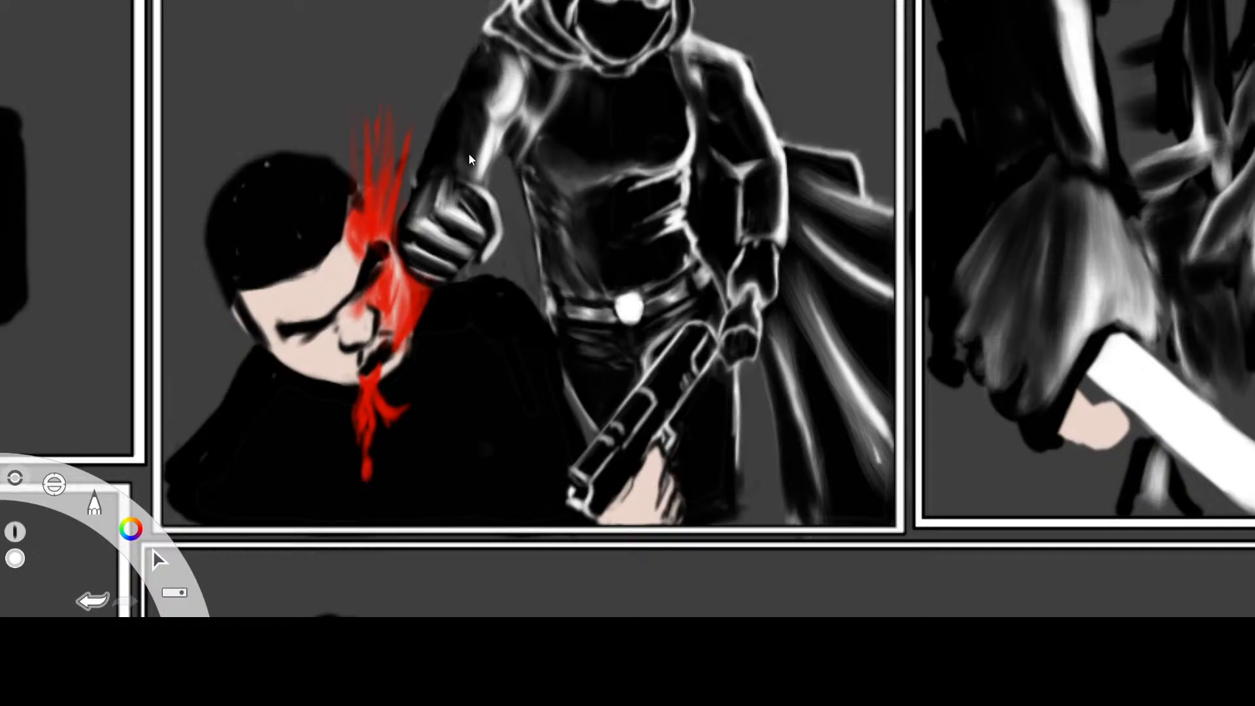
mouse_move(706, 348)
mouse_down()
mouse_move(701, 359)
mouse_move(702, 337)
mouse_move(692, 346)
mouse_move(708, 330)
mouse_move(656, 399)
mouse_move(705, 330)
mouse_move(619, 472)
mouse_move(673, 396)
mouse_move(644, 446)
mouse_up()
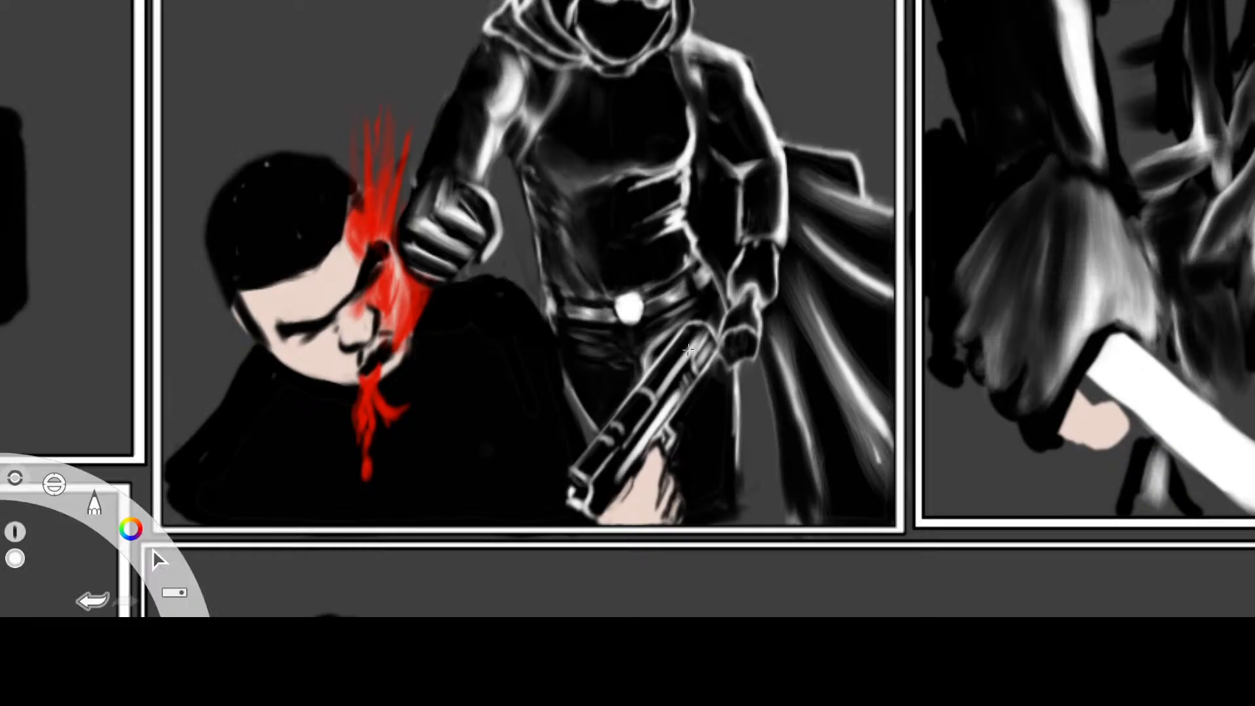
Paint soft white highlights along the barrel and body of the weapon
mouse_move(675, 377)
mouse_down()
mouse_move(696, 338)
mouse_move(599, 454)
mouse_move(620, 429)
mouse_move(611, 445)
mouse_up()
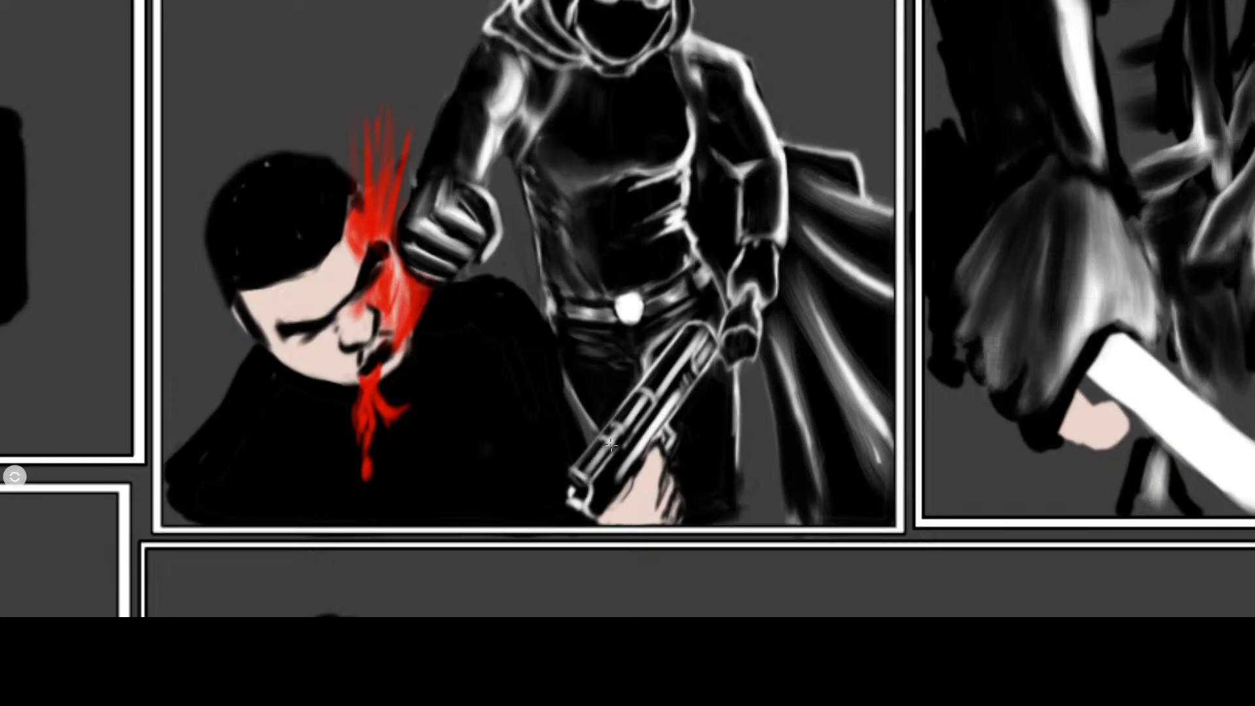
key(Tab)
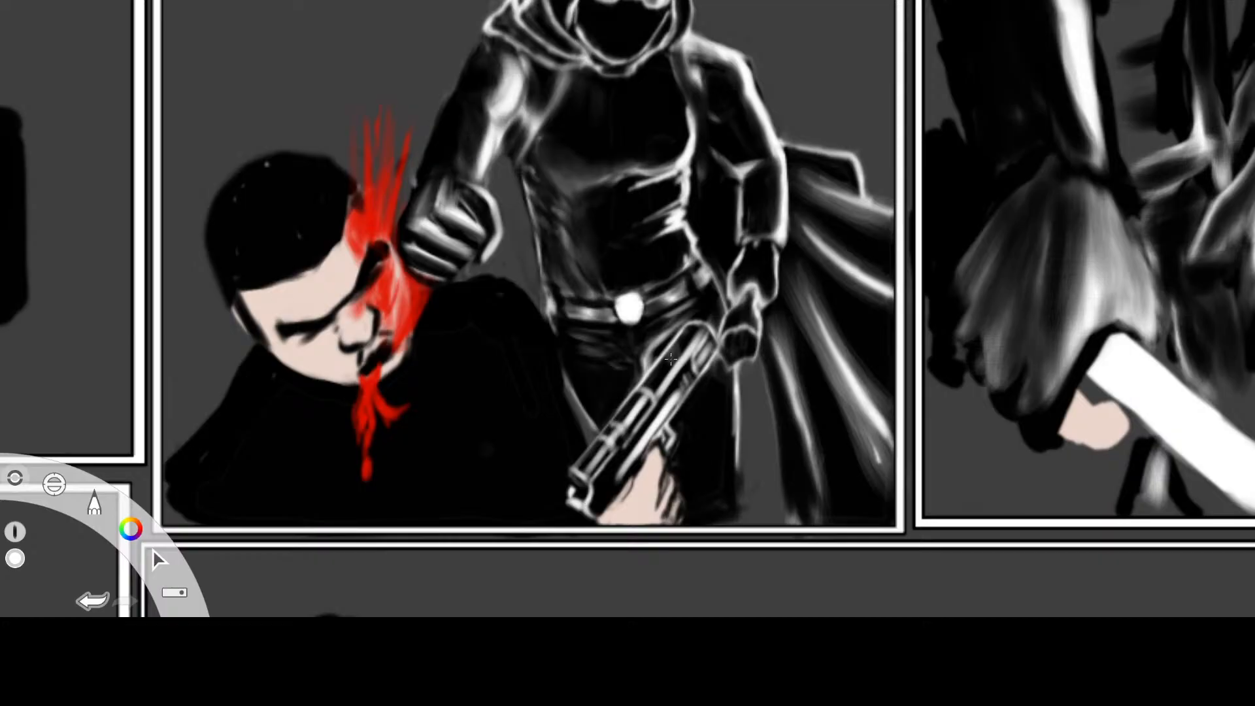
key(Tab)
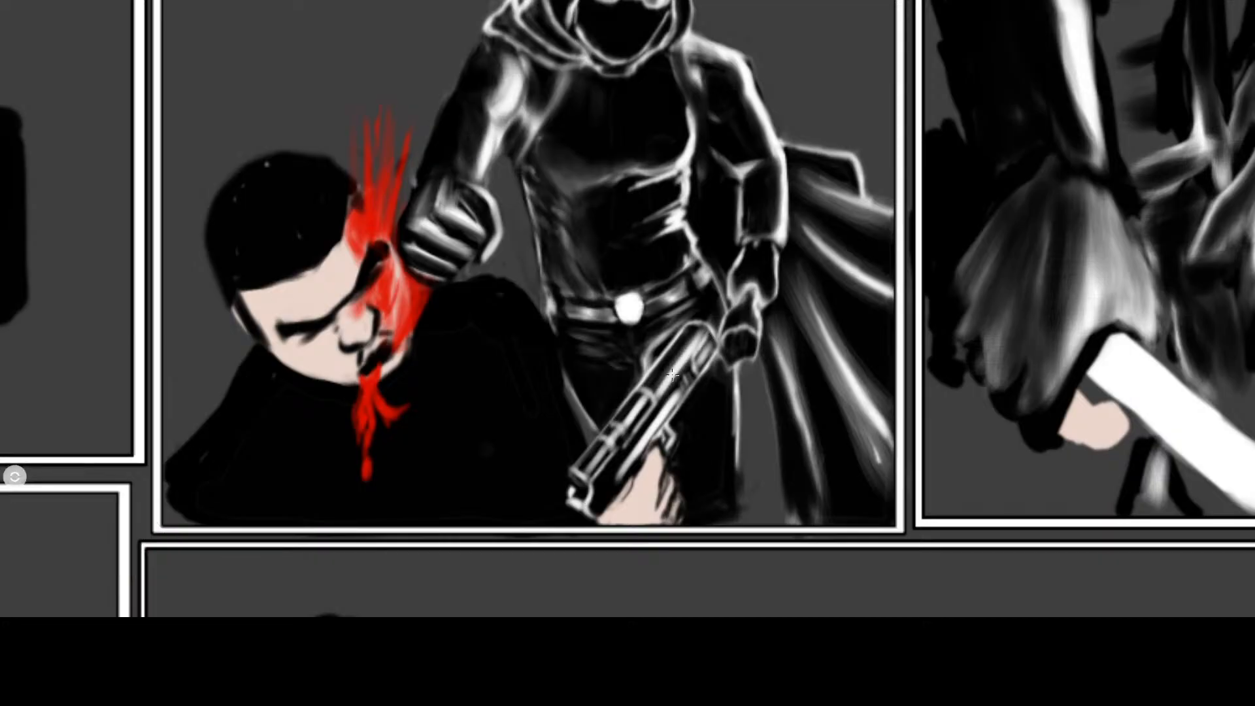
mouse_move(640, 404)
mouse_down()
mouse_move(587, 470)
mouse_move(637, 440)
mouse_move(612, 477)
mouse_up()
mouse_move(711, 341)
mouse_down()
mouse_move(658, 396)
mouse_move(669, 373)
mouse_up()
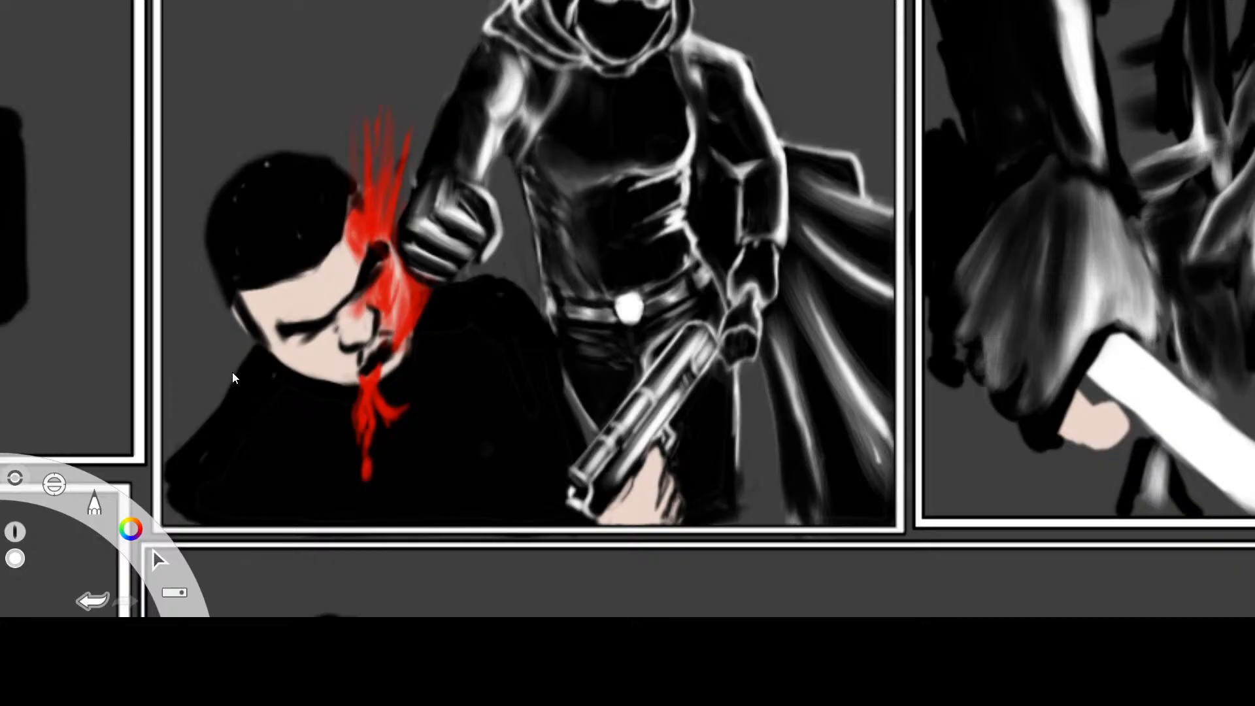
Switch to black and darken the shading along the weapon's body and around the end nearest the attacker's lowered hand
click(1112, 275)
mouse_move(635, 451)
mouse_down()
mouse_move(615, 485)
mouse_move(689, 379)
mouse_move(700, 357)
mouse_move(690, 347)
mouse_move(586, 476)
mouse_move(712, 326)
mouse_move(637, 446)
mouse_up()
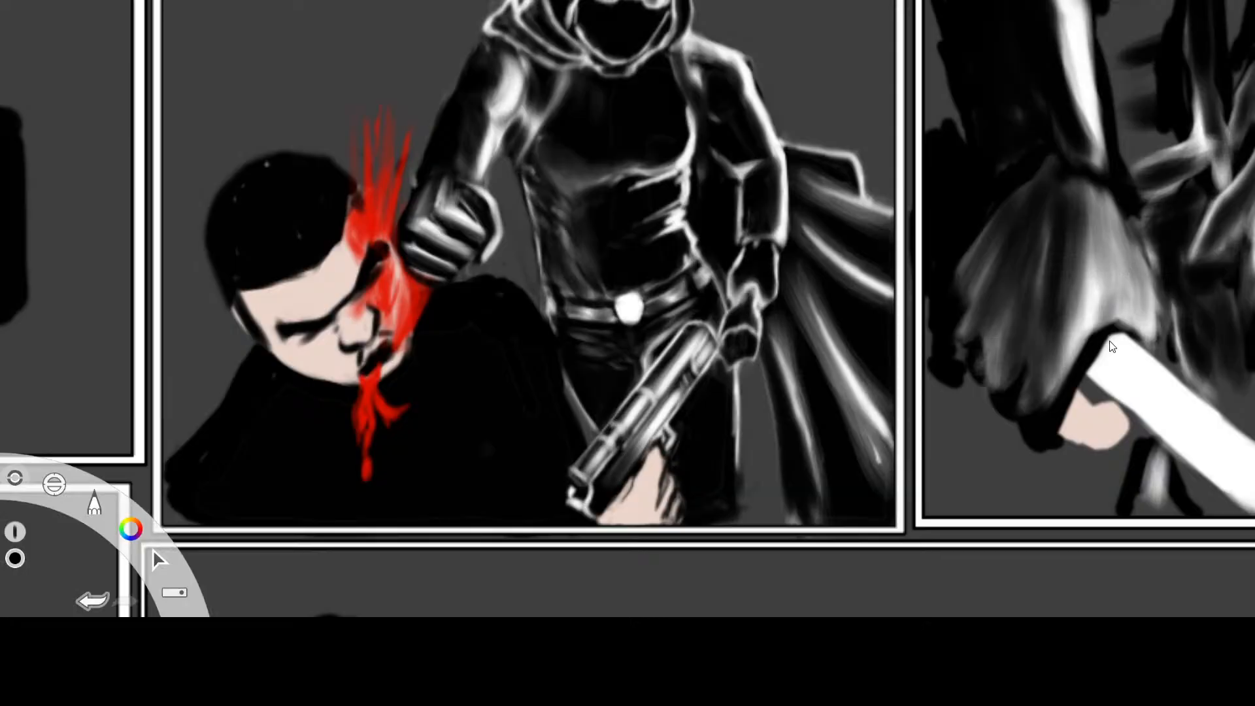
drag(668, 401, 746, 285)
click(49, 227)
drag(709, 325, 707, 321)
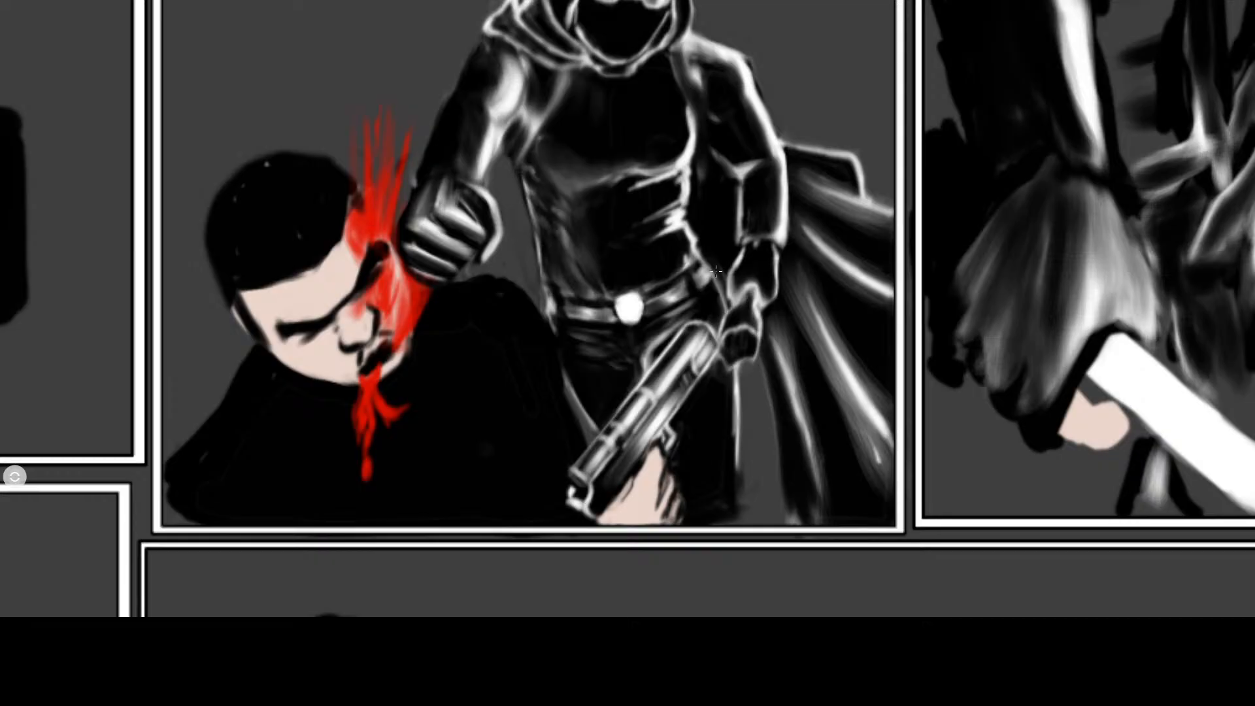
Change the brush and redraw the attacker's outer leg edge as a thin white line, trimming it in black
click(1064, 219)
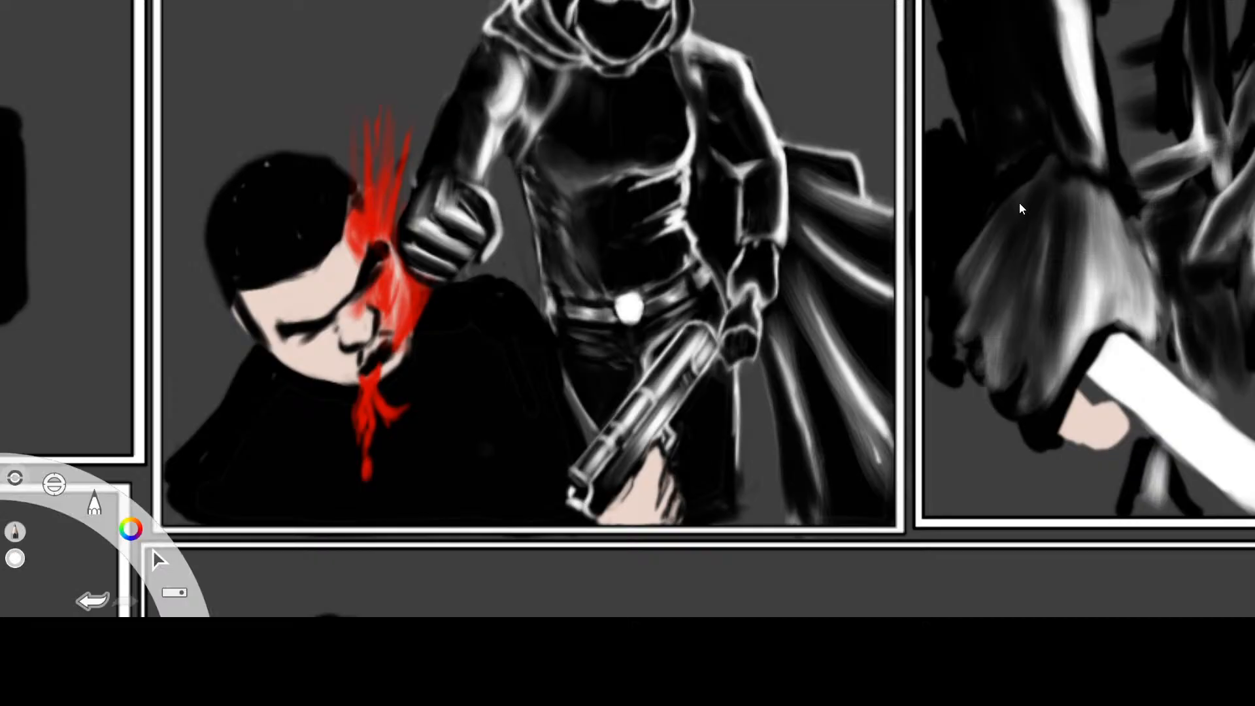
drag(738, 445, 739, 503)
click(1001, 153)
drag(738, 471, 748, 435)
Refine the contours of the attacker's lowered forearm and glove cuff, thinning the inner forearm line
drag(746, 261, 744, 254)
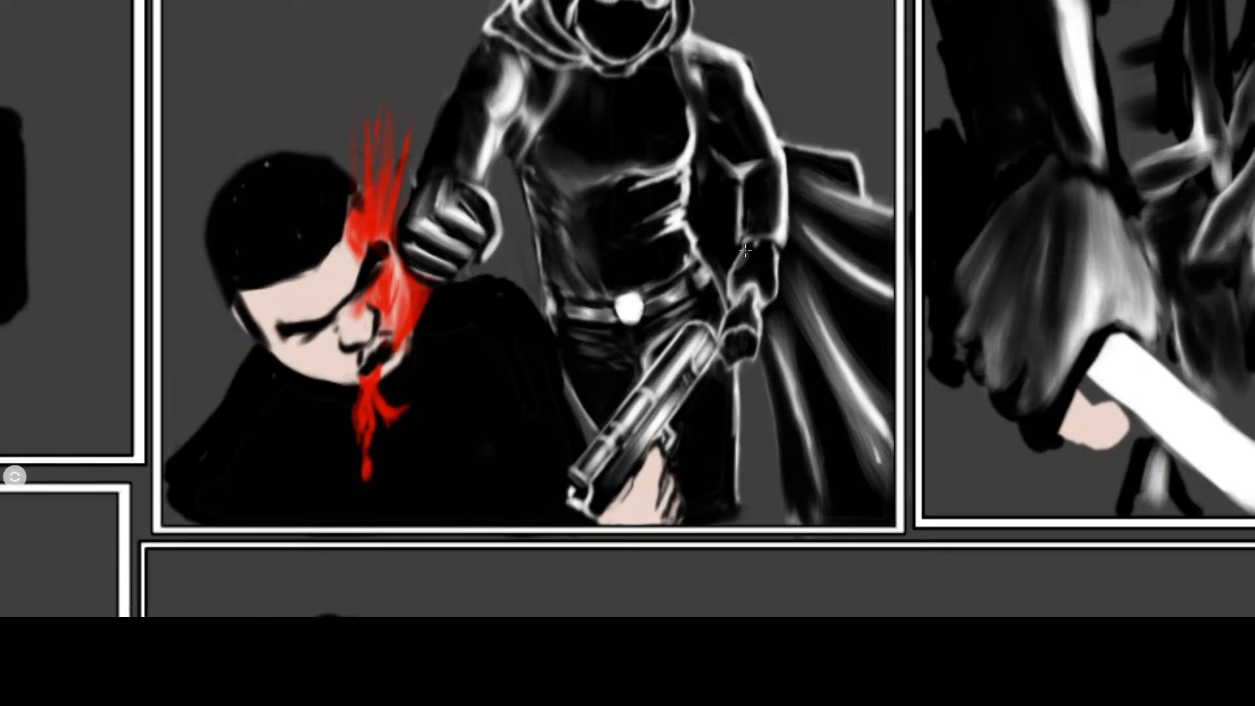
click(1103, 108)
drag(745, 253, 733, 296)
mouse_move(781, 261)
mouse_down()
mouse_move(779, 272)
mouse_move(774, 246)
mouse_up()
drag(736, 194, 735, 232)
drag(739, 178, 742, 245)
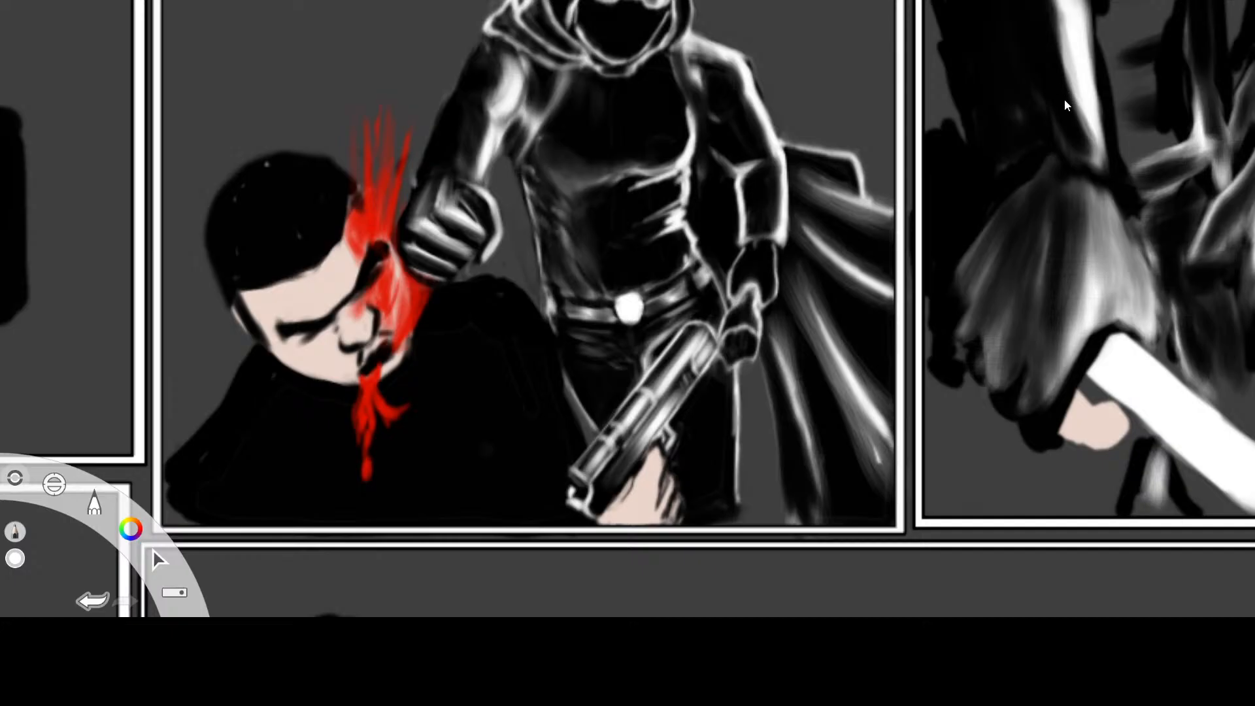
Rework the wrist and back of the attacker's lowered glove in black and white, defining the edges down to the fingers
mouse_move(733, 268)
mouse_down()
mouse_move(729, 289)
mouse_move(735, 260)
mouse_up()
click(1122, 109)
mouse_move(736, 279)
mouse_down()
mouse_move(731, 291)
mouse_move(729, 259)
mouse_up()
drag(765, 288, 763, 295)
drag(751, 308, 755, 324)
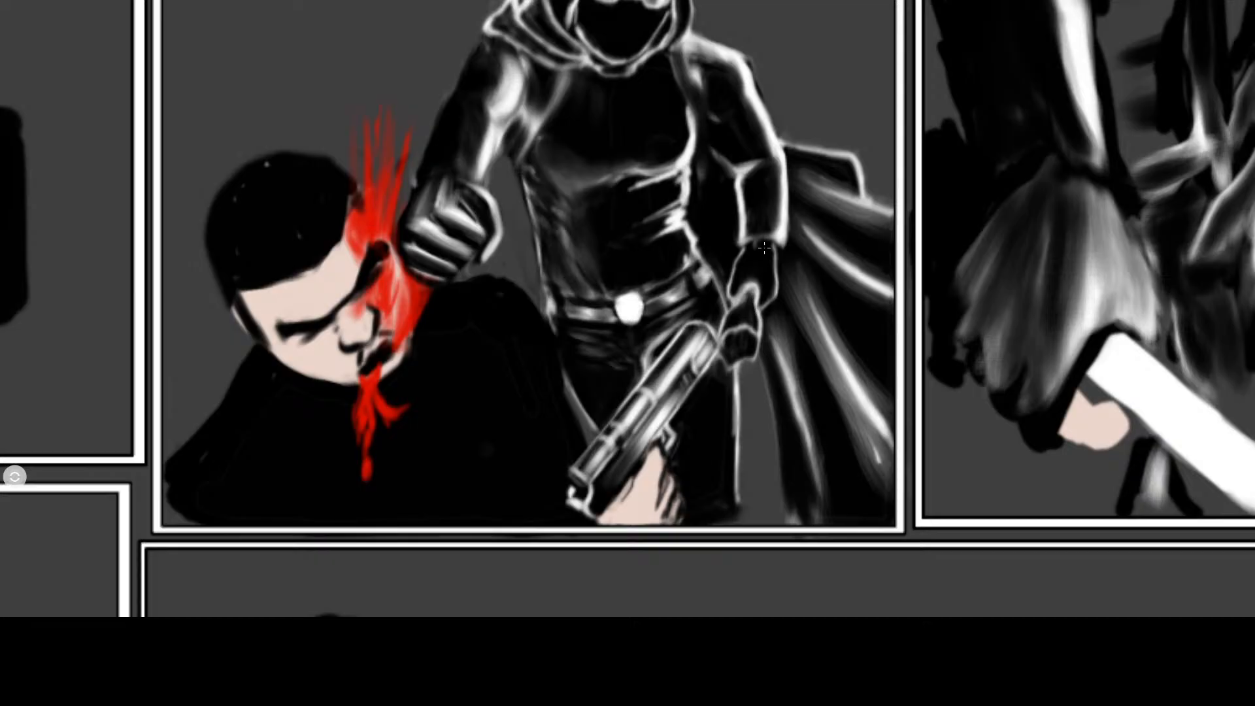
click(1116, 100)
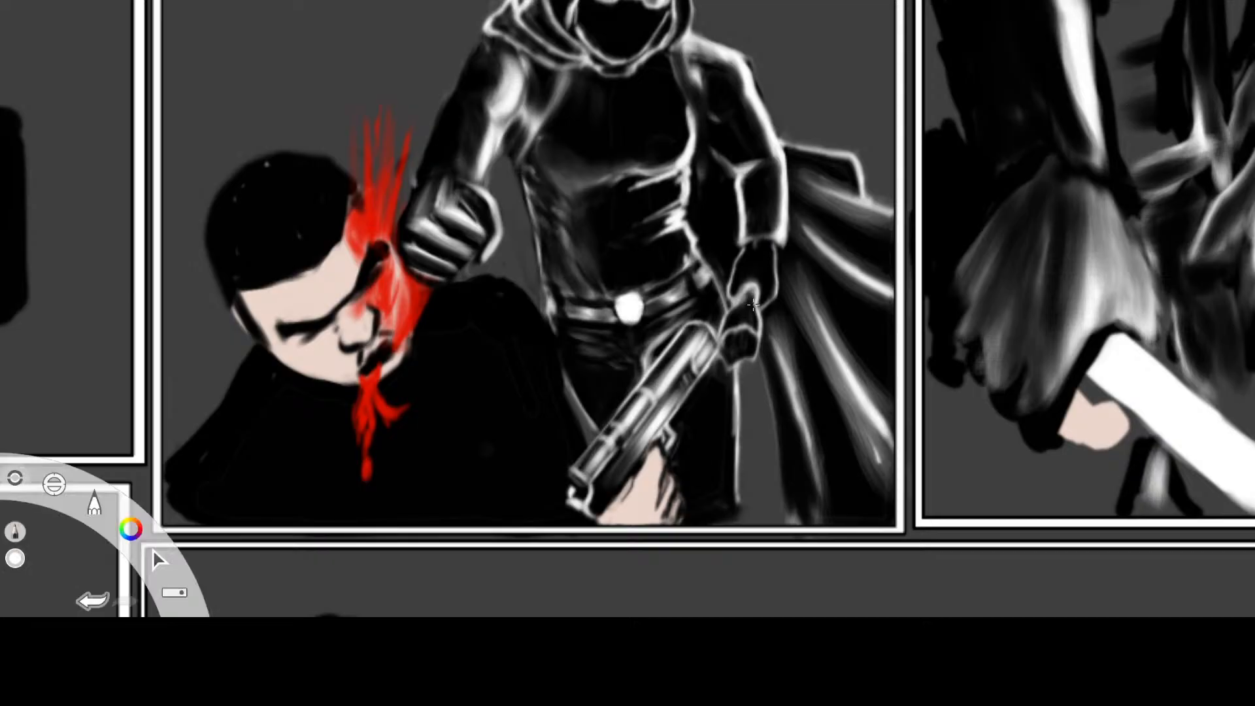
drag(747, 308, 758, 363)
drag(751, 302, 756, 288)
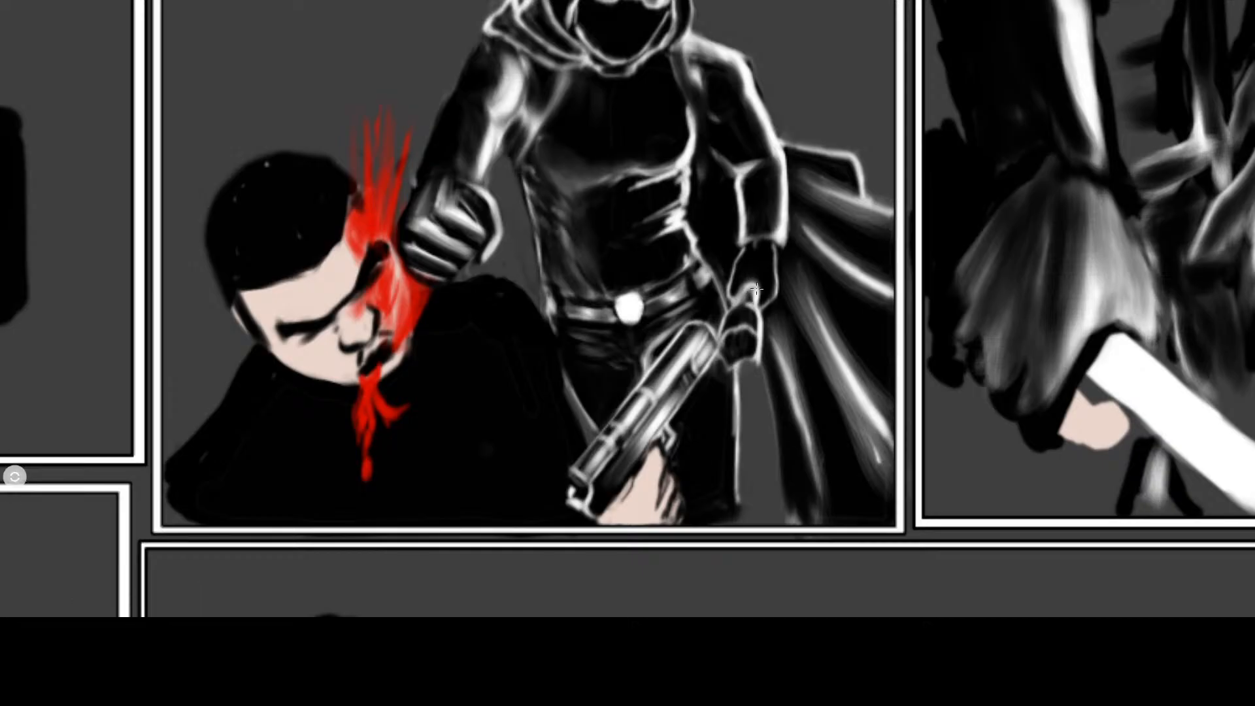
Clean up the lowered glove's wrist fold and cuff, alternating black trims with thin white outlines
click(1078, 70)
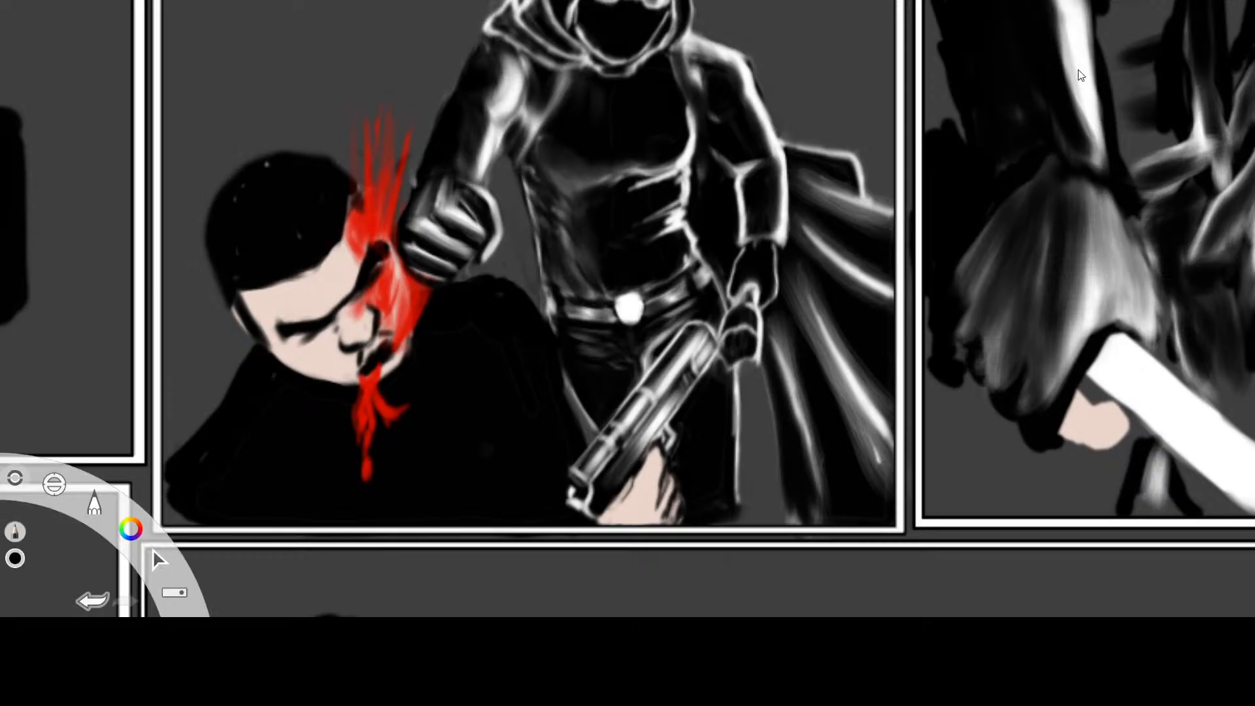
drag(741, 284, 738, 290)
click(1089, 100)
mouse_move(777, 297)
mouse_down()
mouse_move(765, 311)
mouse_move(781, 280)
mouse_up()
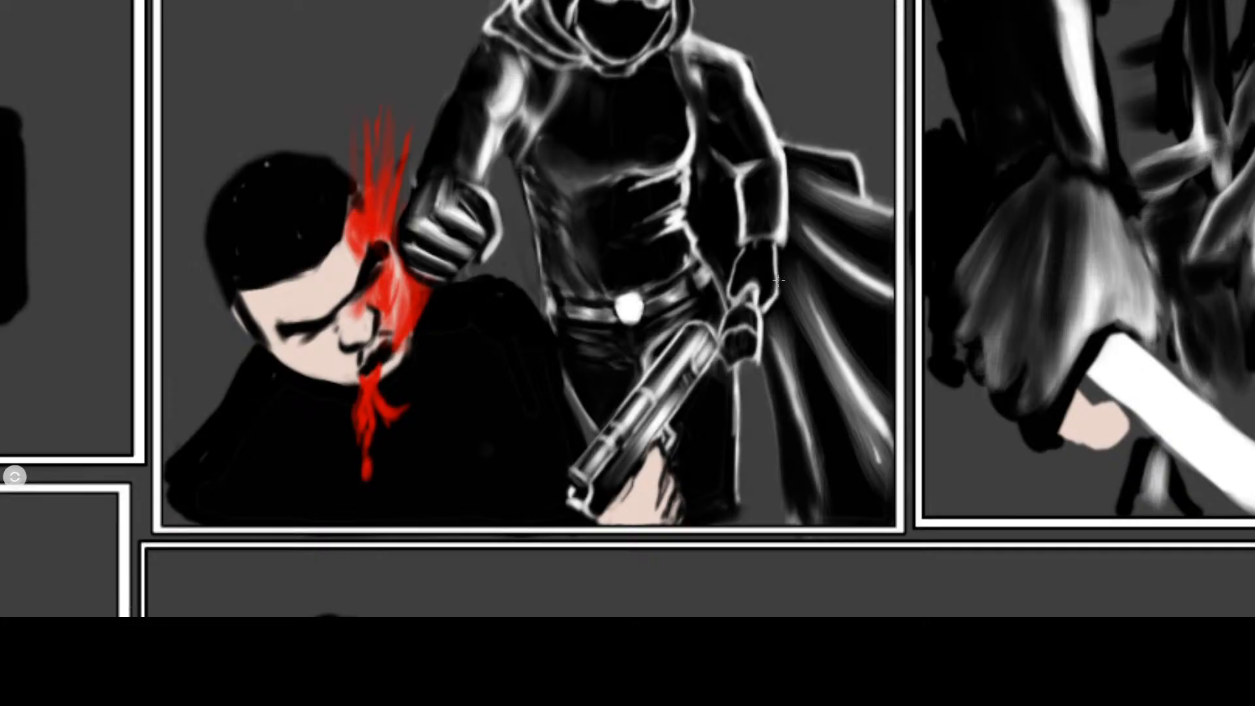
mouse_move(749, 247)
mouse_down()
mouse_move(734, 265)
mouse_move(751, 246)
mouse_up()
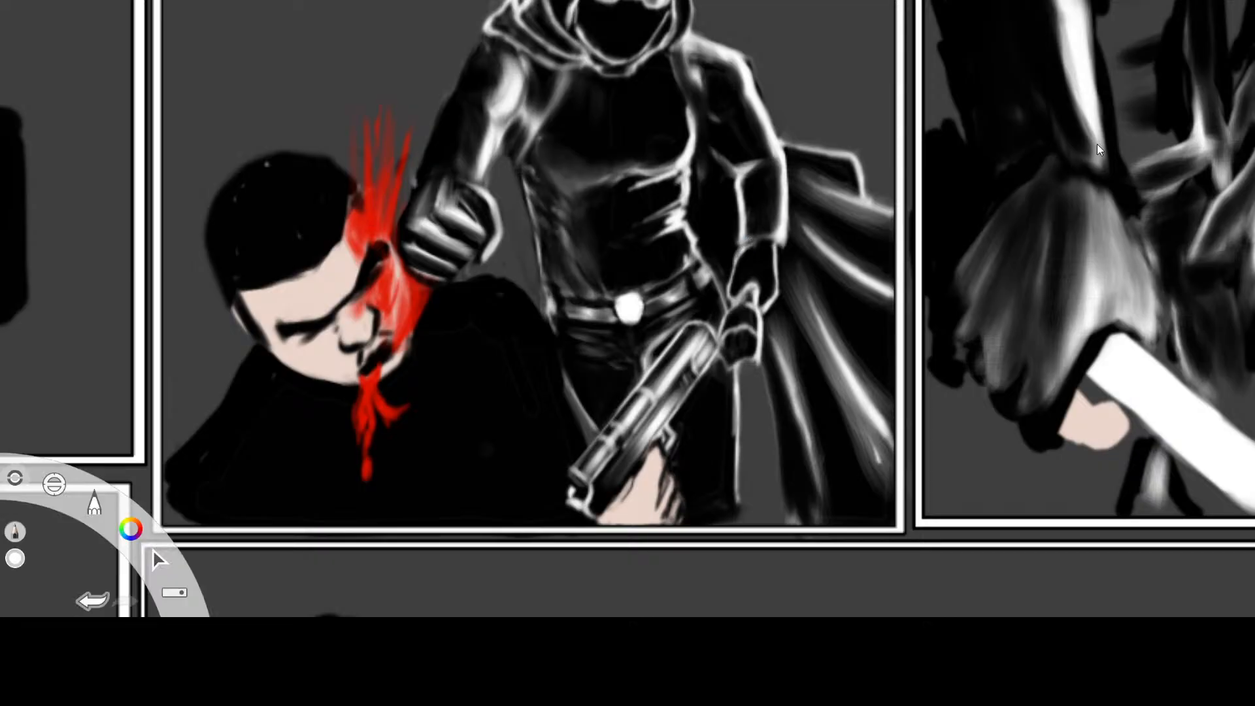
drag(752, 298, 759, 291)
click(1124, 90)
mouse_move(736, 304)
mouse_down()
mouse_move(745, 296)
mouse_move(727, 316)
mouse_up()
mouse_move(780, 217)
mouse_down()
mouse_move(752, 243)
mouse_move(763, 241)
mouse_up()
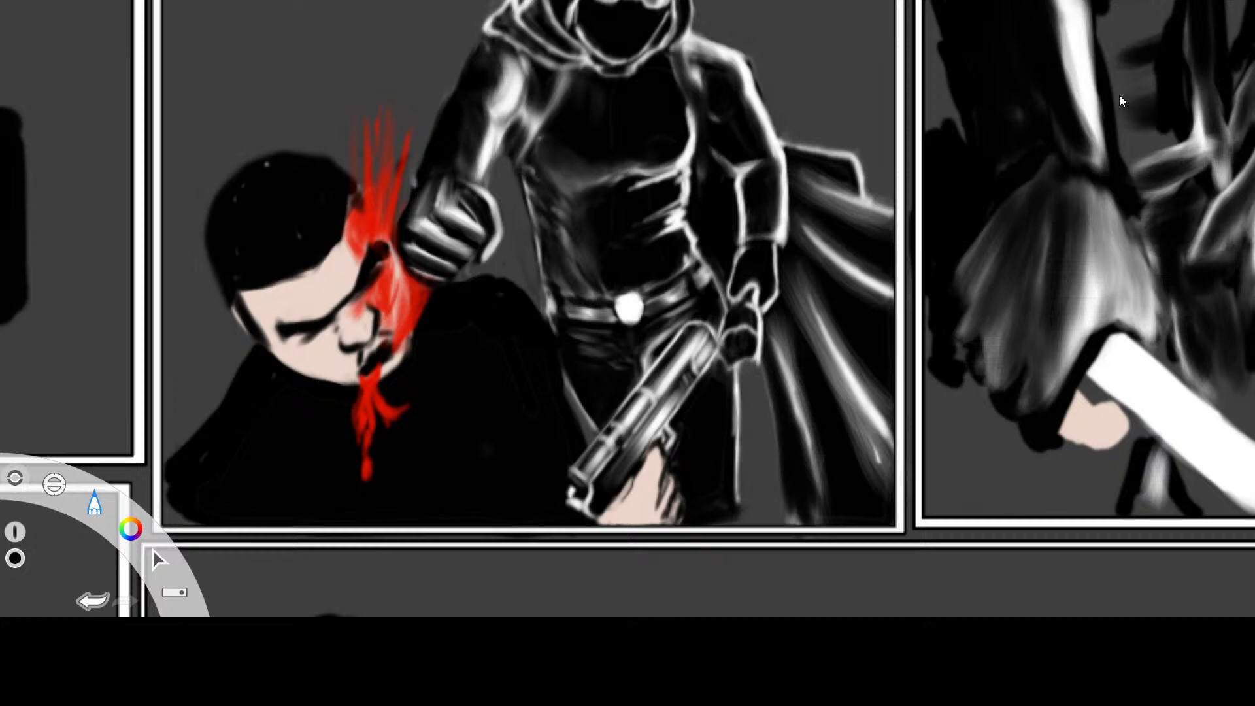
Change the brush and tone down the white highlights on the lowered arm and the cape's upper folds with black
mouse_move(737, 191)
mouse_down()
mouse_move(739, 227)
mouse_move(748, 170)
mouse_move(734, 194)
mouse_move(726, 167)
mouse_move(773, 127)
mouse_up()
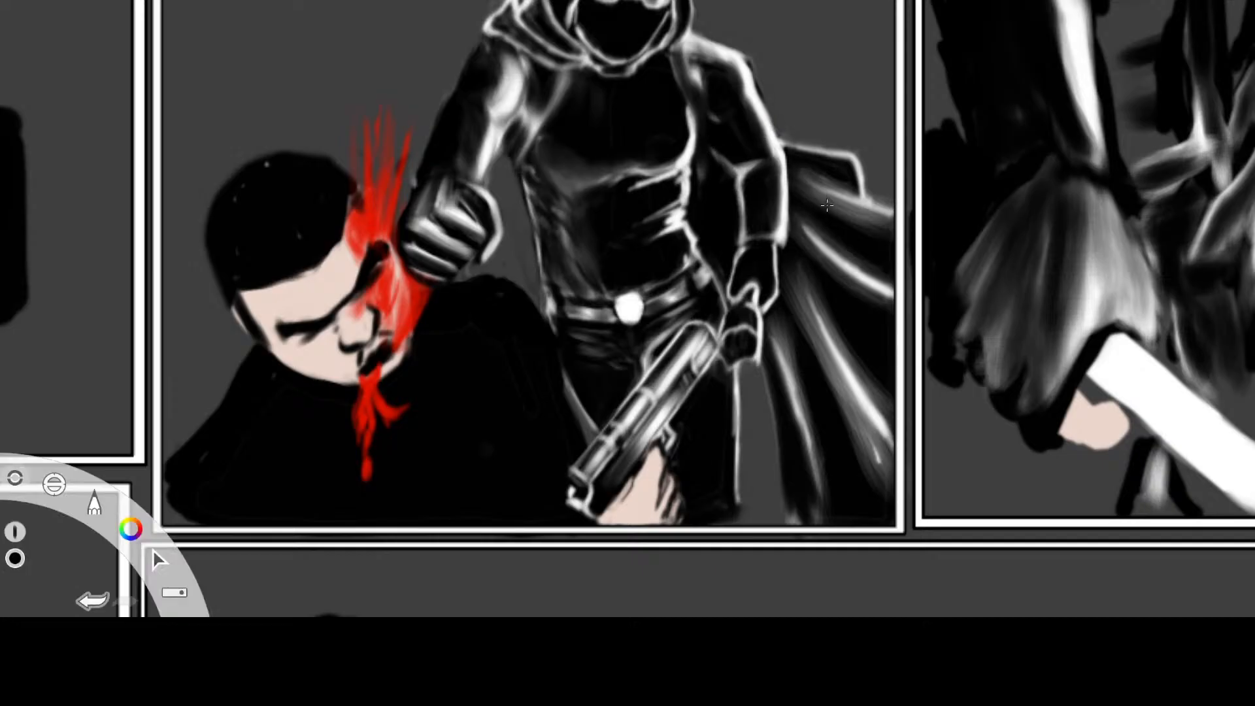
key(space)
drag(790, 202, 841, 345)
drag(838, 260, 895, 262)
drag(845, 263, 1047, 223)
Darken the lenses of the hooded attacker's glasses with soft black shading, leaving bright rims
click(810, 233)
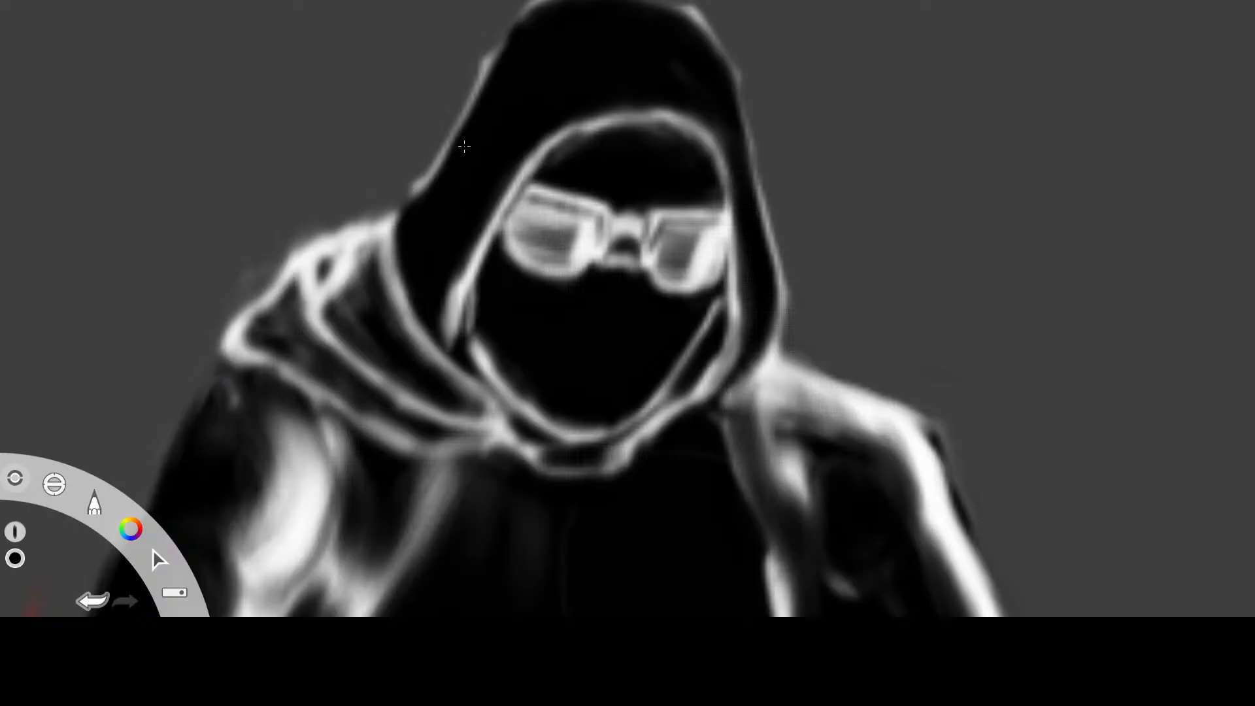
mouse_move(549, 221)
mouse_down()
mouse_move(555, 250)
mouse_move(559, 229)
mouse_move(521, 234)
mouse_move(556, 216)
mouse_move(543, 265)
mouse_move(516, 255)
mouse_move(566, 196)
mouse_up()
drag(673, 230, 670, 270)
drag(682, 182, 675, 186)
drag(518, 222, 531, 213)
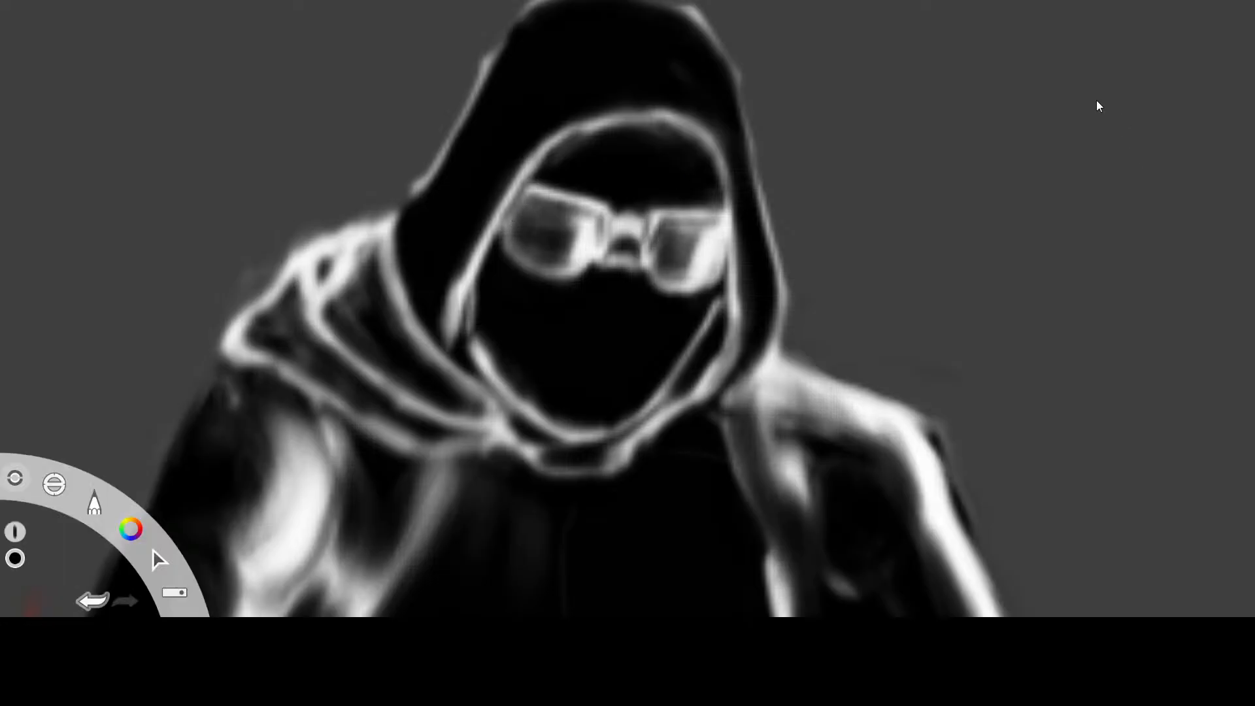